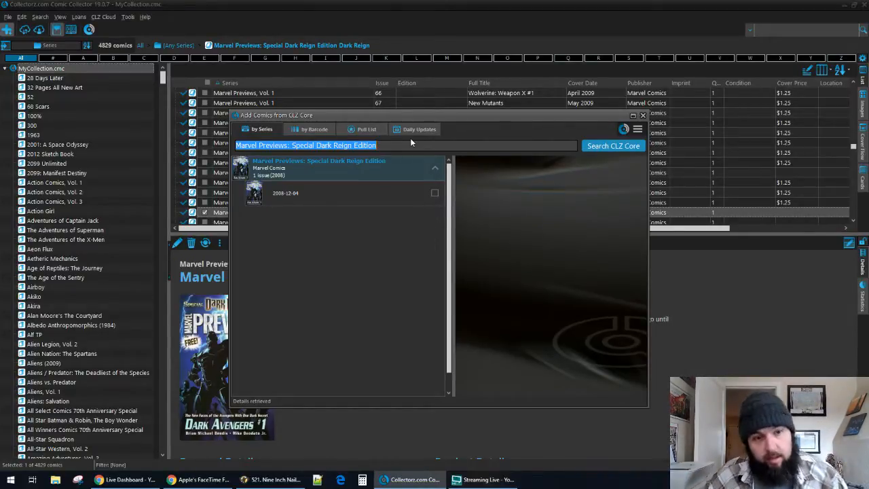
Search by series for "marvel super her" and load the issue list of Marvel Super Heroes Secret Wars
text(marvel )
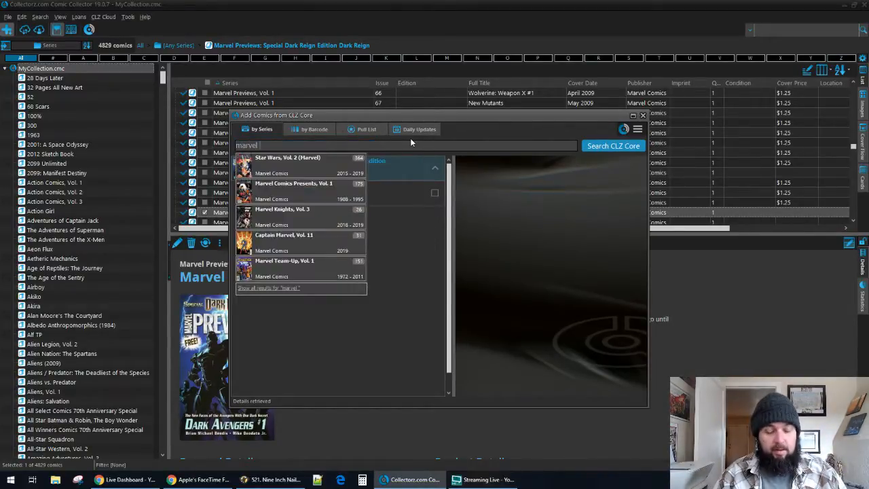
text(super her)
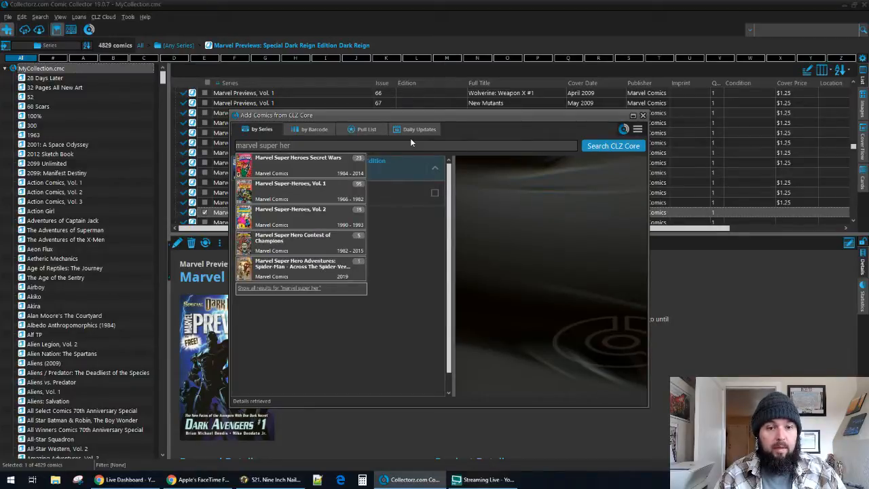
key(Down)
key(Return)
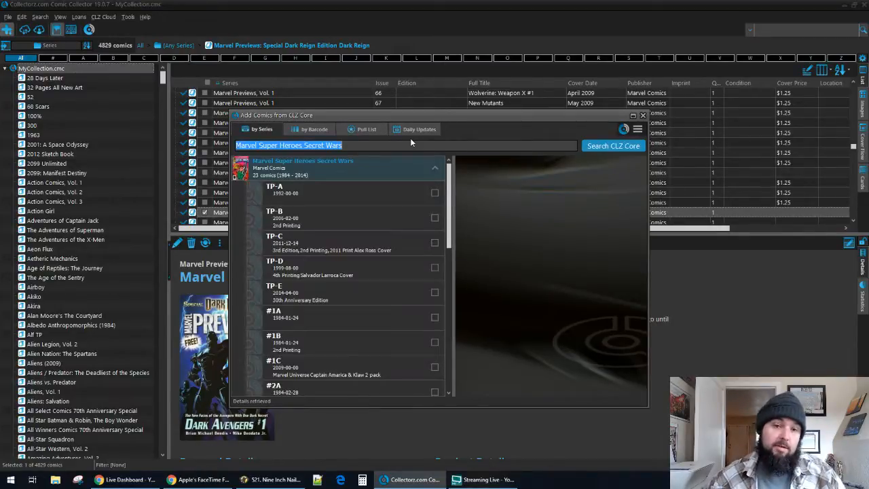
Select issue #1B (2nd Printing) of Marvel Super Heroes Secret Wars and inspect its enlarged cover
scroll(411, 266, down, 3)
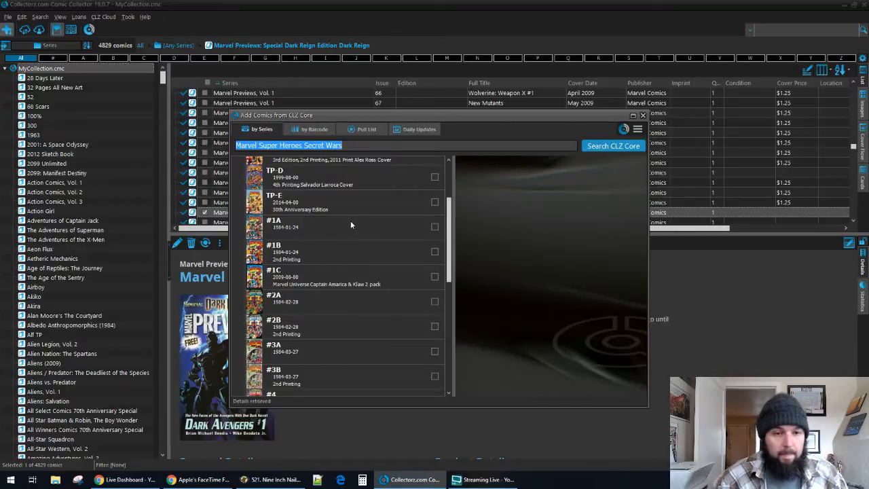
click(327, 253)
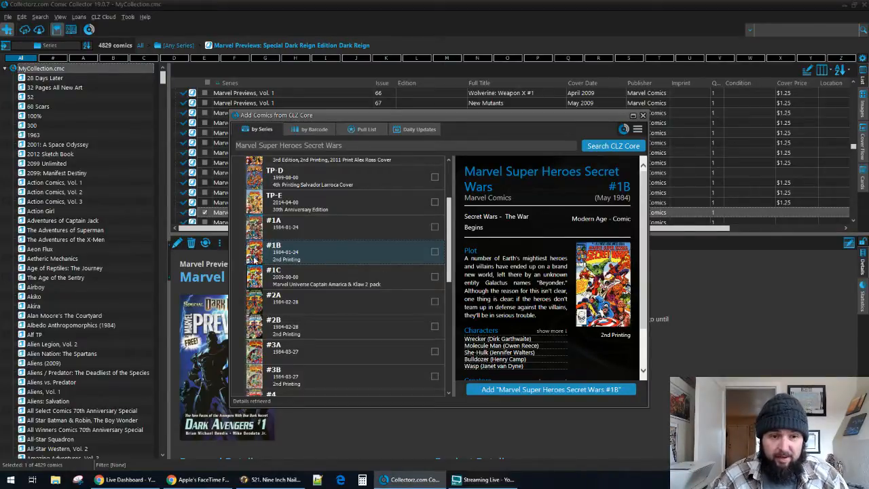
mouse_move(253, 261)
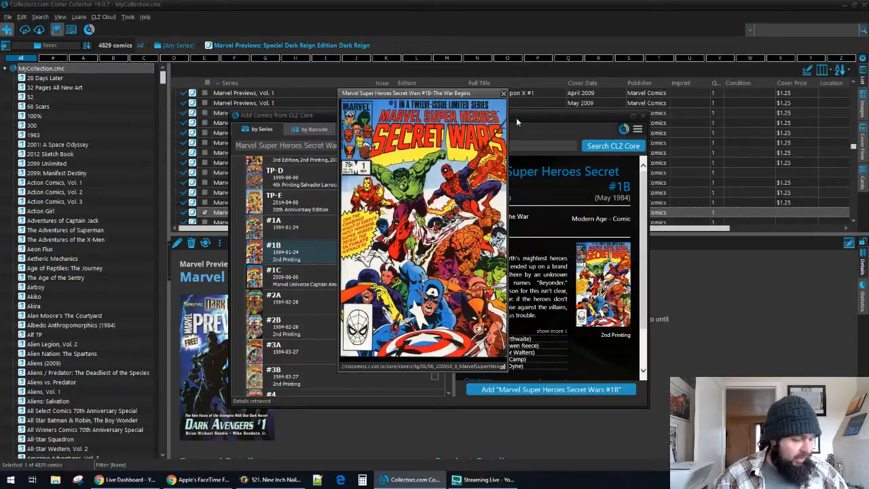
click(503, 93)
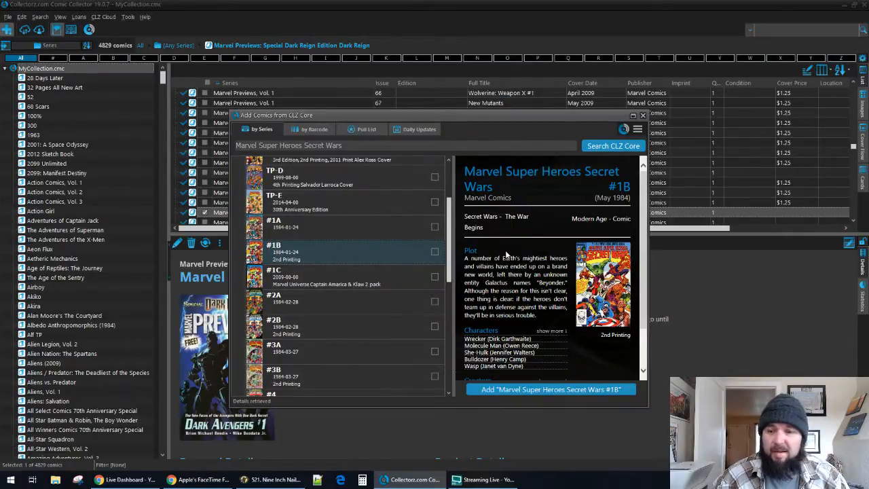
Switch to Chrome and look over the YouTube live dashboard and subscriptions pages
click(126, 479)
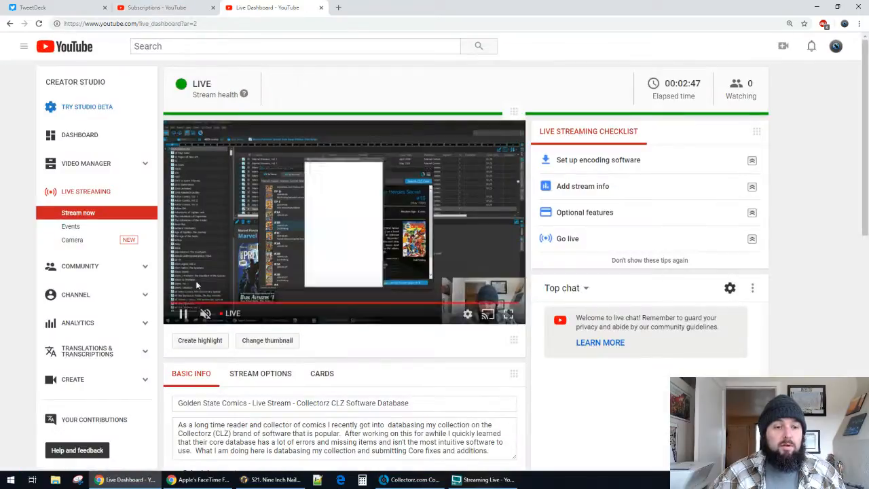
click(175, 319)
click(156, 7)
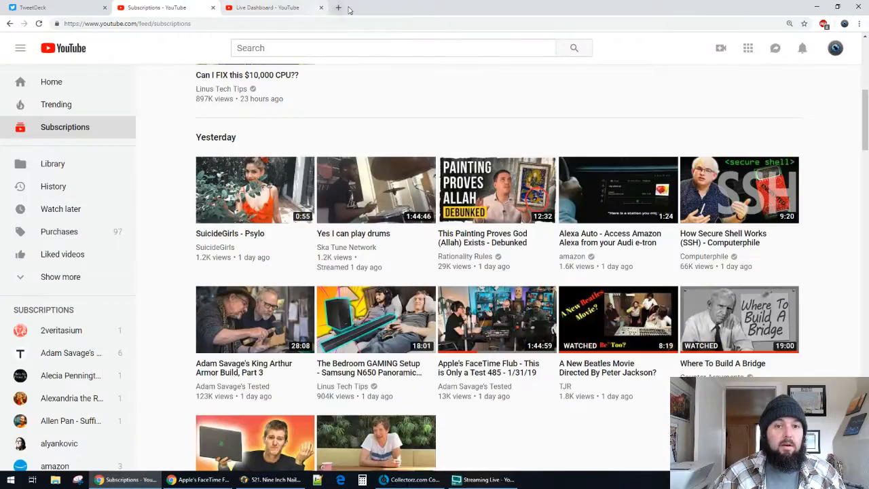
click(338, 8)
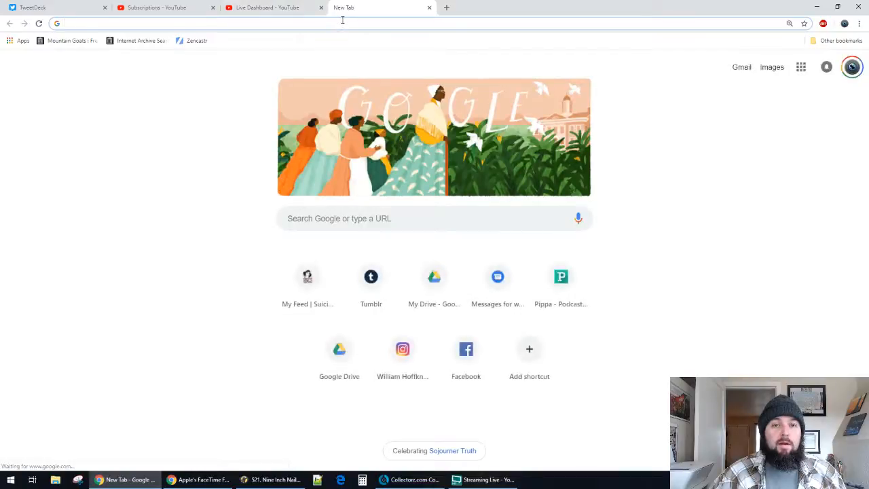
click(445, 8)
click(429, 8)
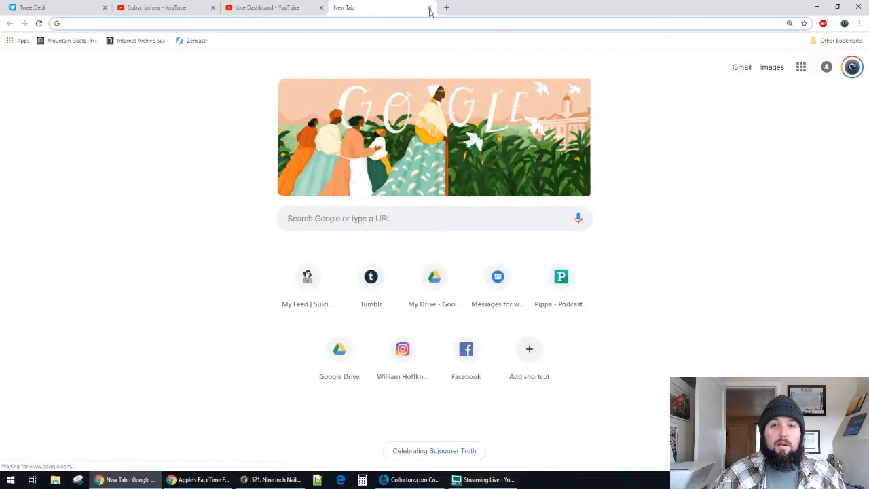
click(430, 8)
Move the Chrome window off the main screen to uncover the comic database and open a new browser tab
drag(368, 3, 865, 66)
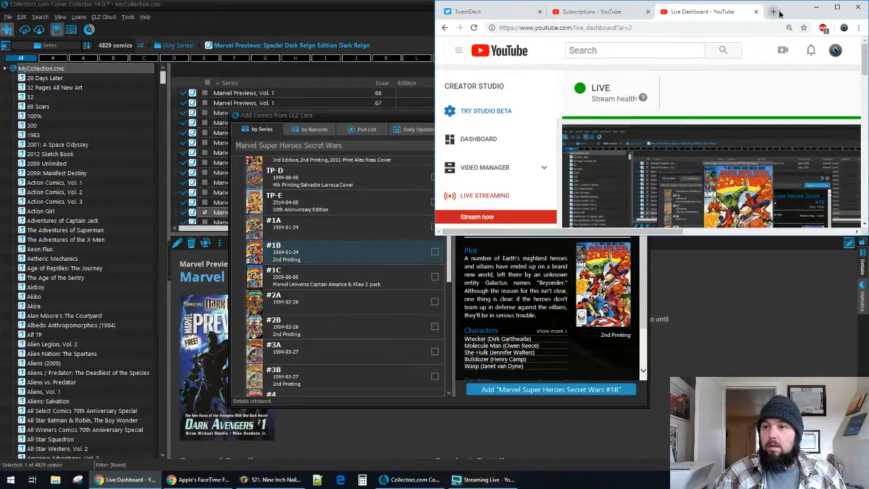
click(815, 7)
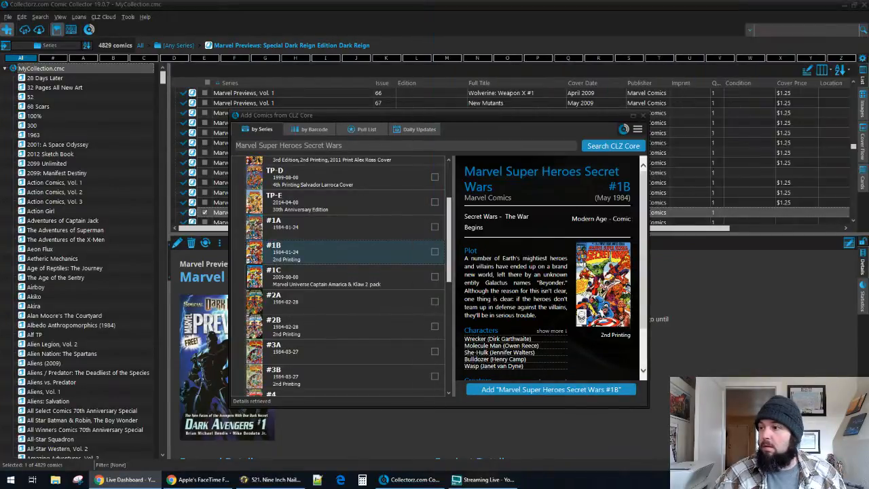
key(ctrl+t)
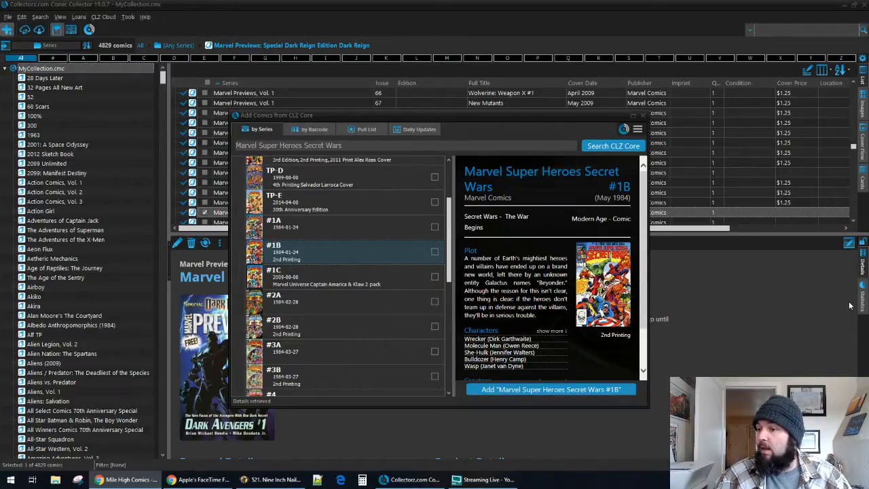
Compare the enlarged #1B cover with the Mile High Comics page for Secret Wars (1984) #1 2nd Print
click(597, 299)
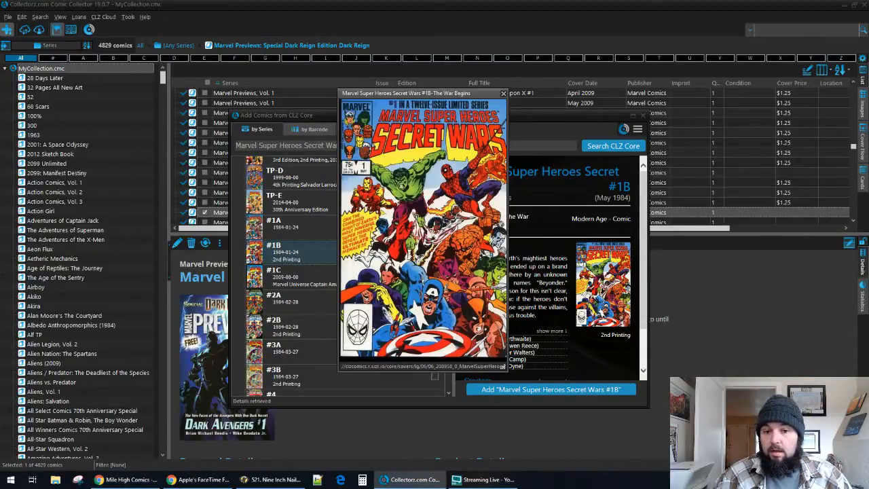
click(502, 93)
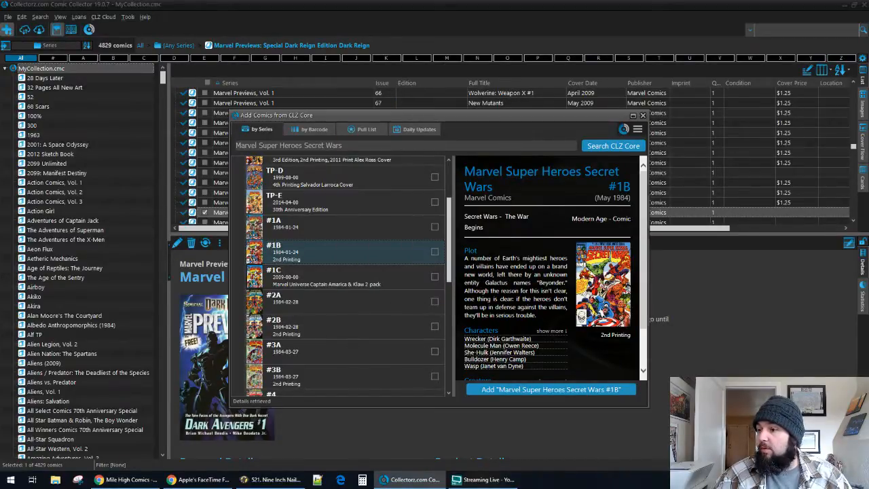
key(alt+Tab)
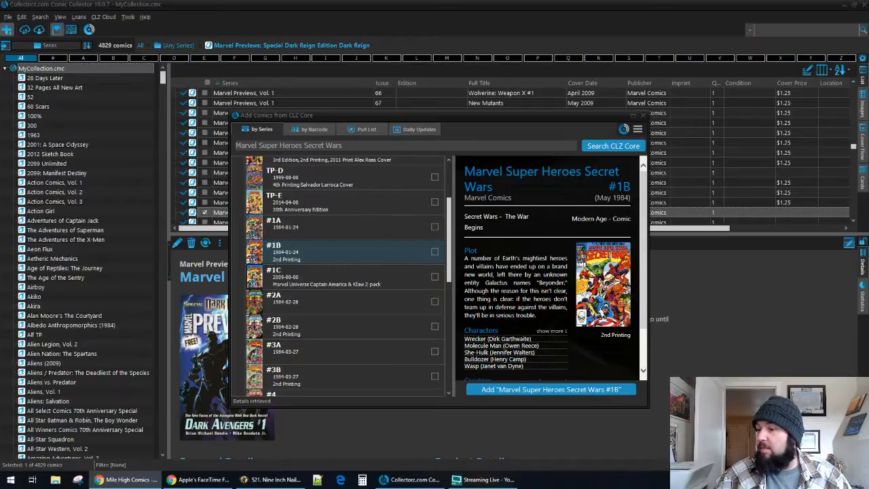
drag(868, 6, 599, 2)
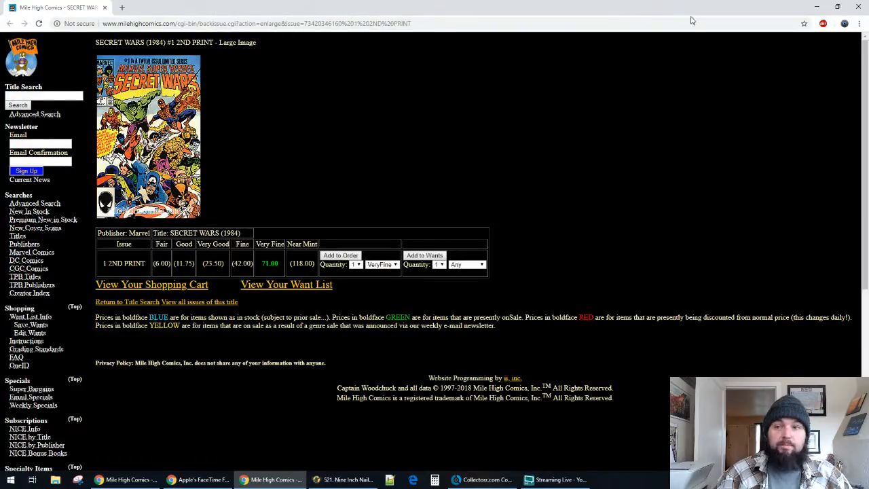
click(862, 6)
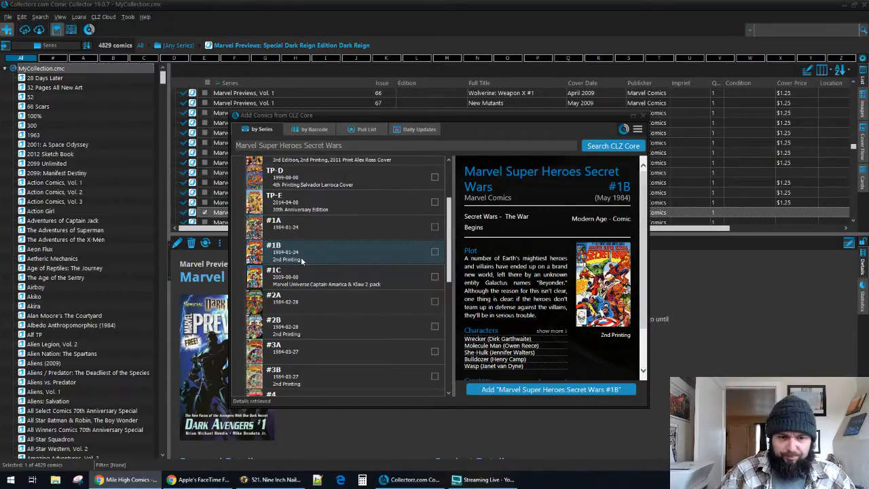
Add Marvel Super Heroes Secret Wars #1A to the collection as In Collection with an empty purchase price
click(315, 222)
click(315, 221)
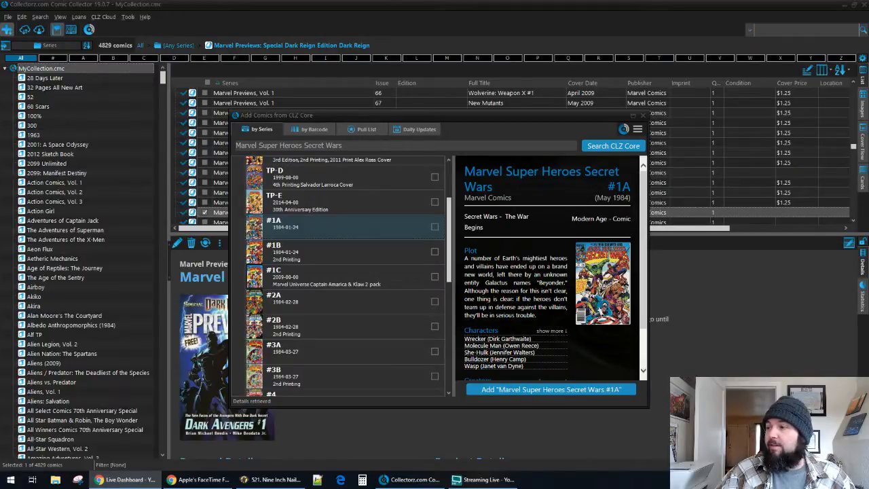
key(alt+Tab)
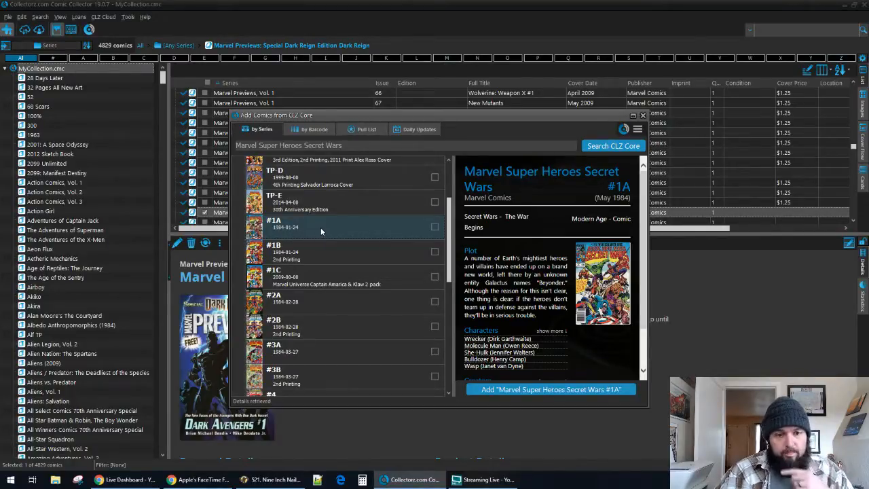
click(559, 389)
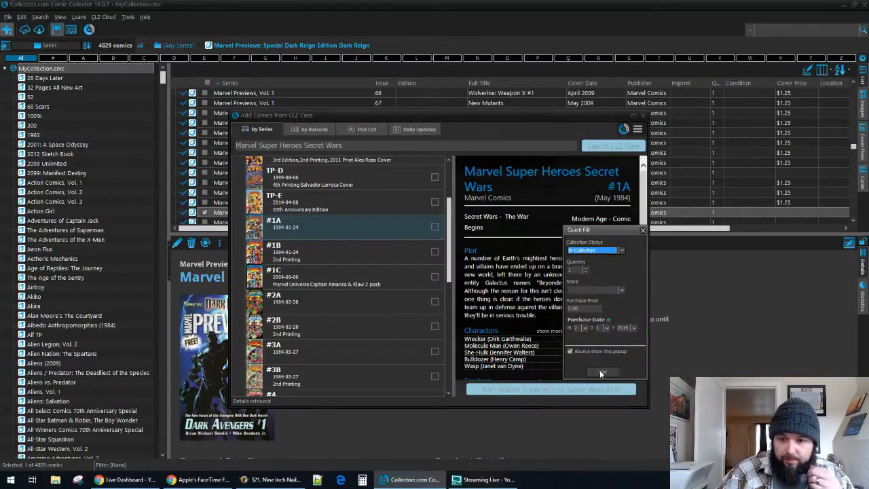
click(575, 308)
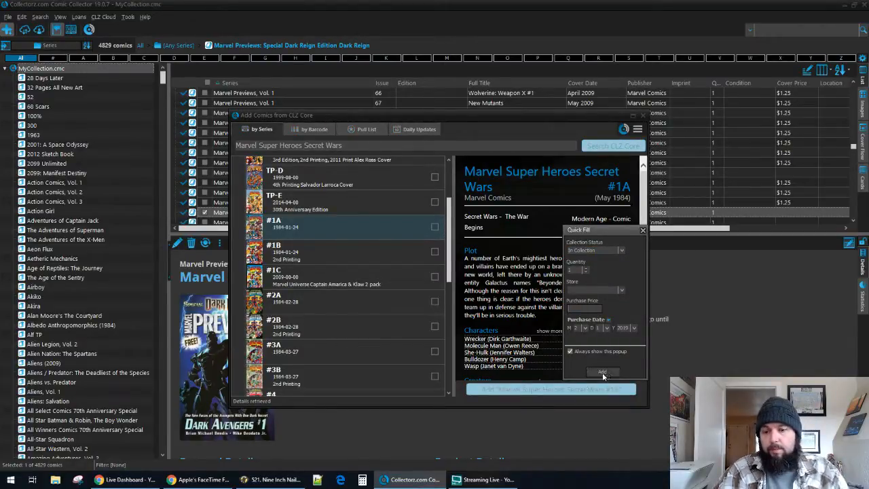
click(602, 371)
click(643, 116)
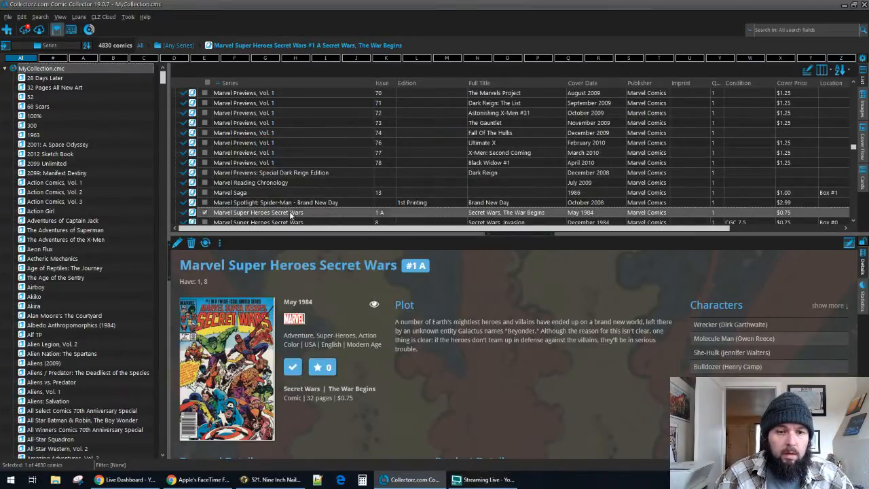
Duplicate the Marvel Super Heroes Secret Wars #1 A entry in the collection list
right_click(292, 211)
click(327, 238)
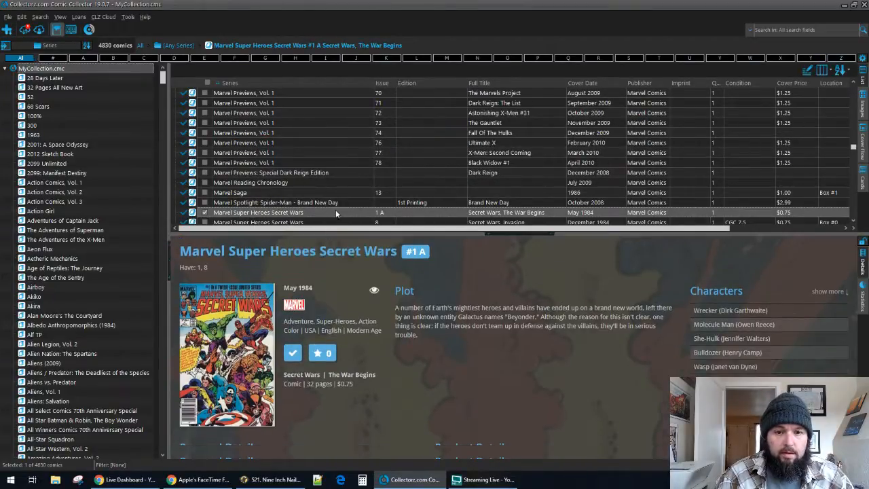
Set the edition of the first Marvel Super Heroes Secret Wars #1 A entry to Newsstand Edition and save it
double_click(418, 205)
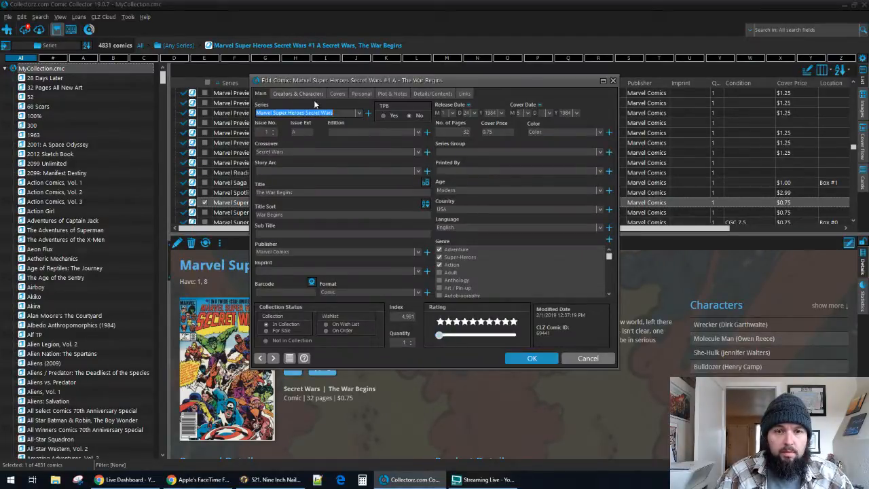
click(348, 131)
text(Newsstand Edition)
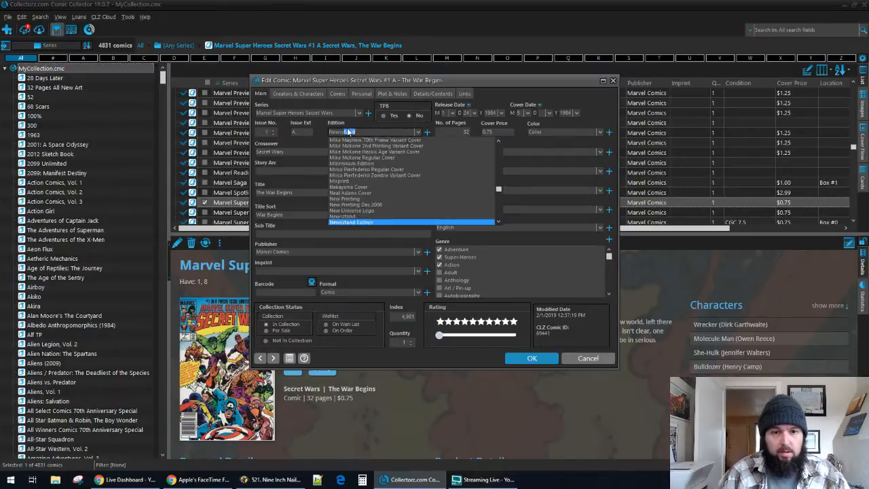
click(378, 221)
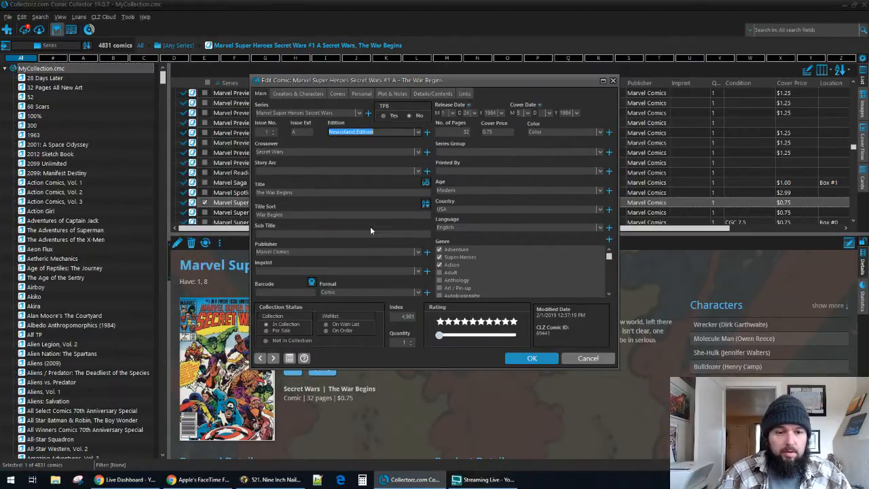
click(530, 357)
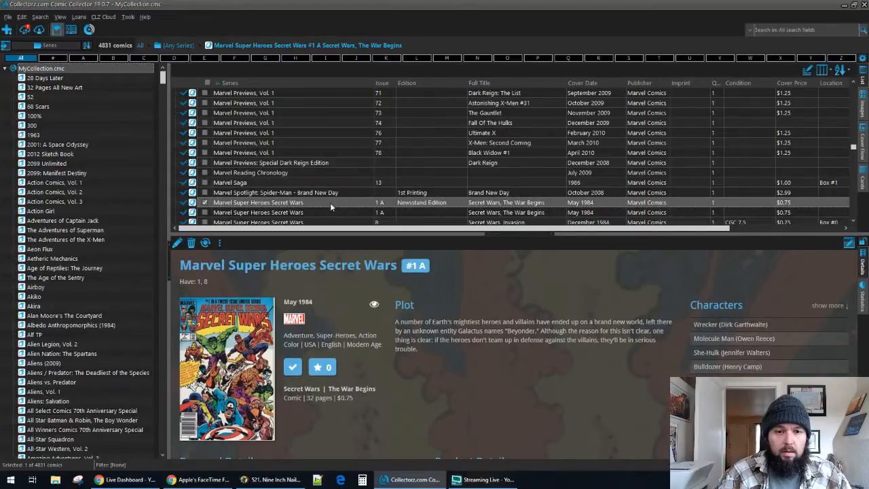
Remove the Newsstand Edition entry of Marvel Super Heroes Secret Wars #1 A from the collection
right_click(329, 202)
click(358, 257)
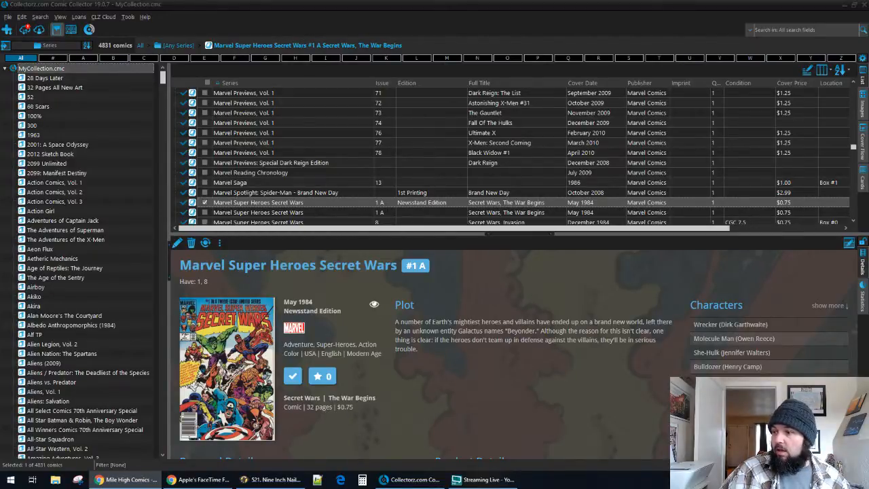
click(338, 212)
click(341, 202)
key(Delete)
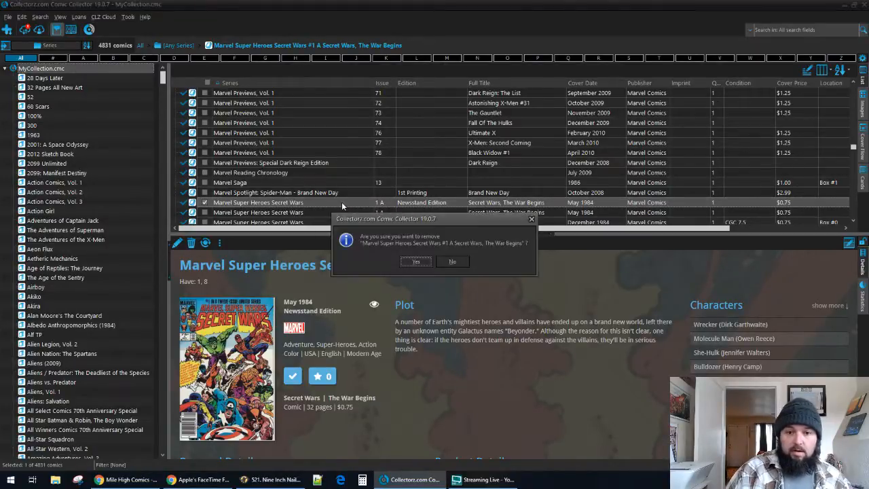
key(Return)
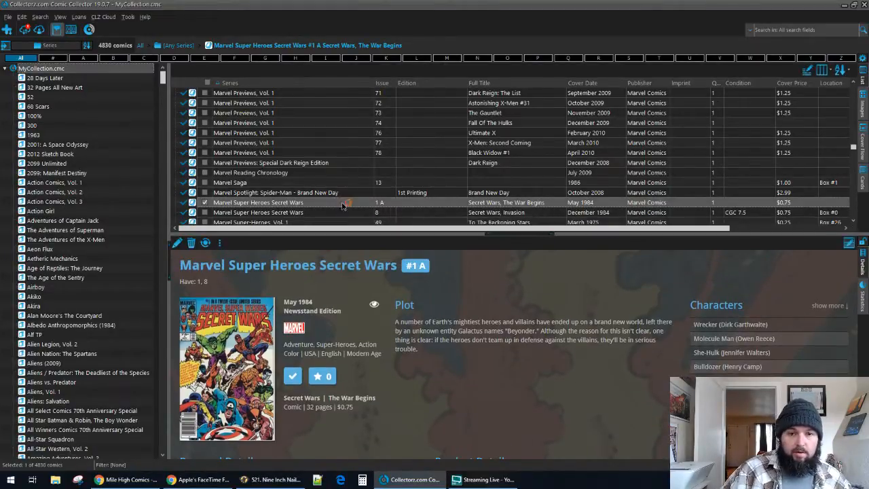
Replace the front cover of Marvel Super Heroes Secret Wars #1 A with the first cover image found online and save the entry
double_click(341, 201)
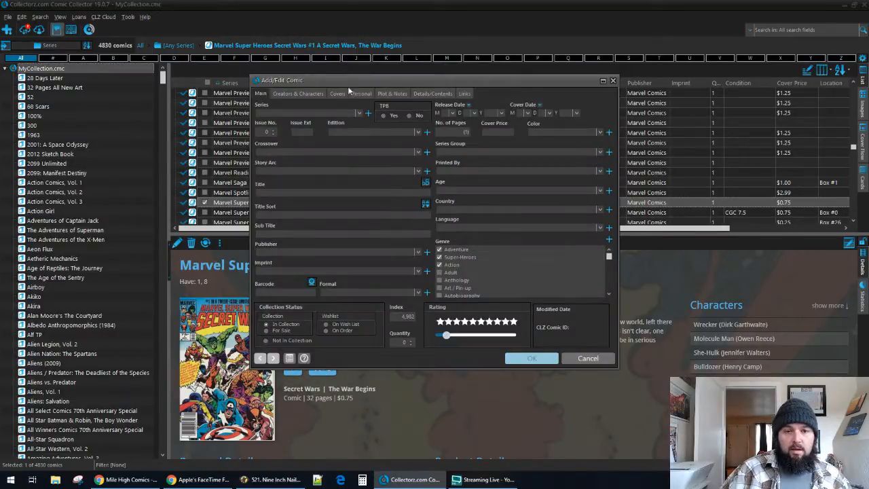
click(338, 93)
click(303, 135)
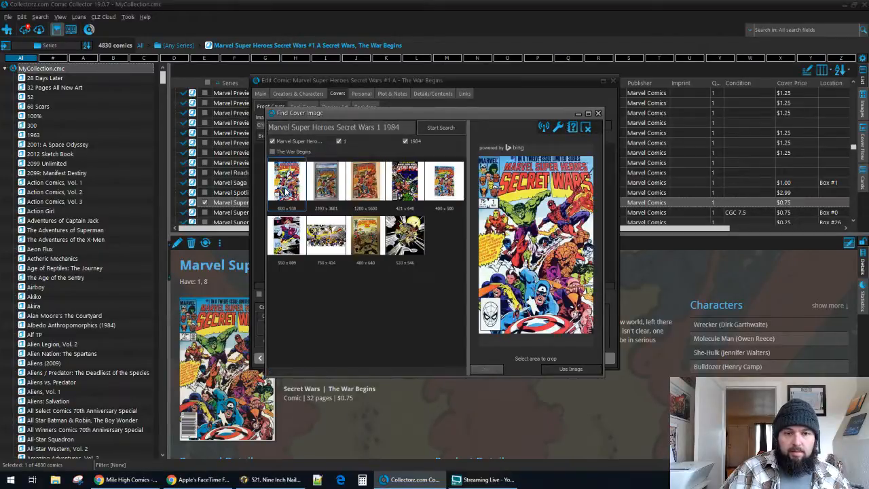
double_click(287, 193)
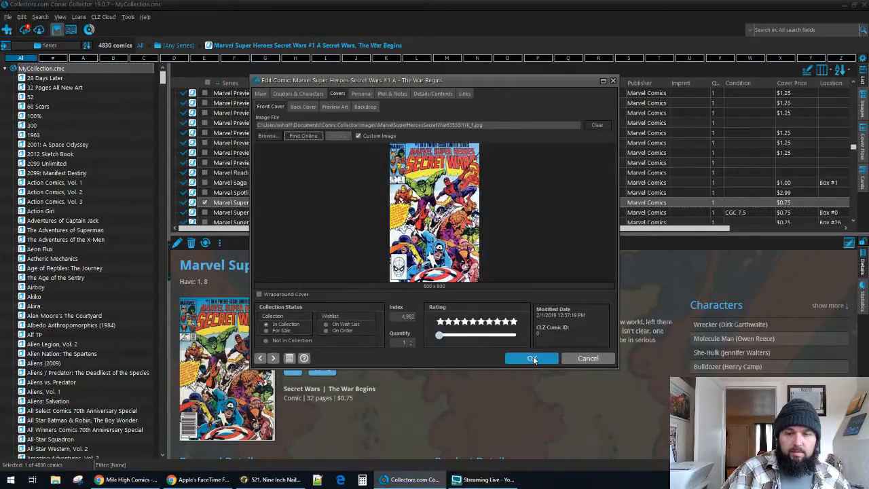
click(531, 359)
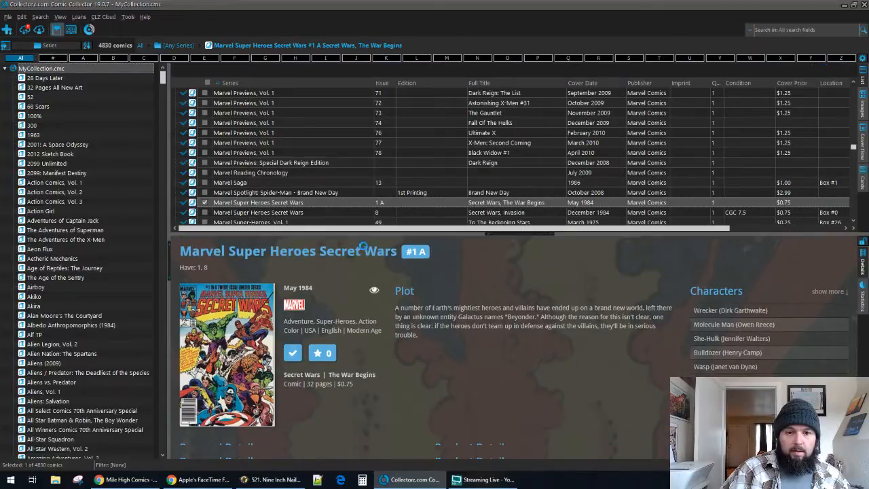
Submit the Marvel Super Heroes Secret Wars #1 A entry to CLZ Core and return to the collection
right_click(319, 202)
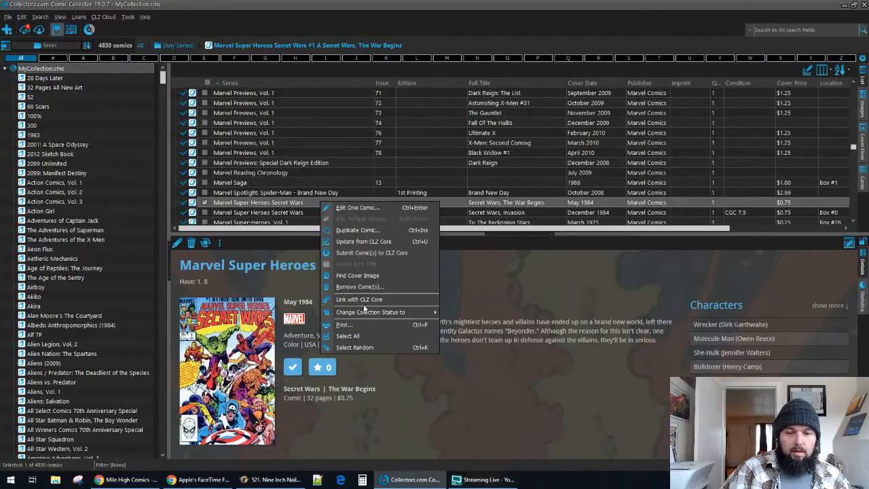
click(380, 253)
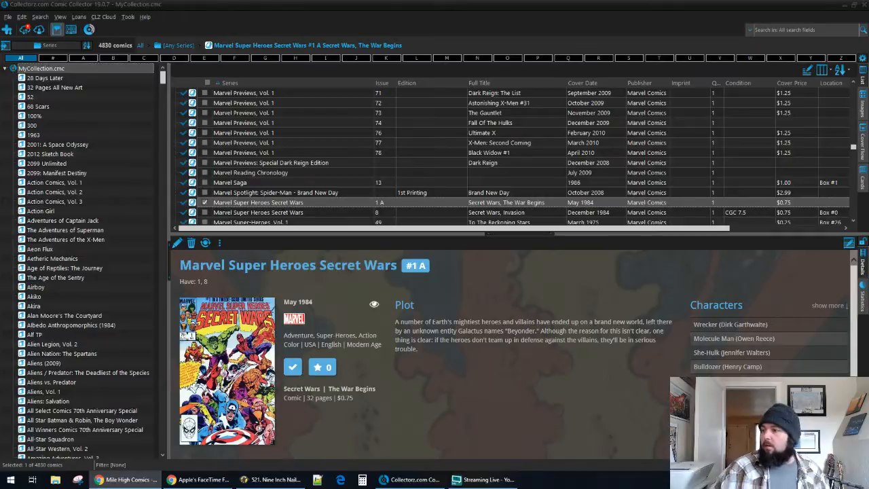
key(alt+Tab)
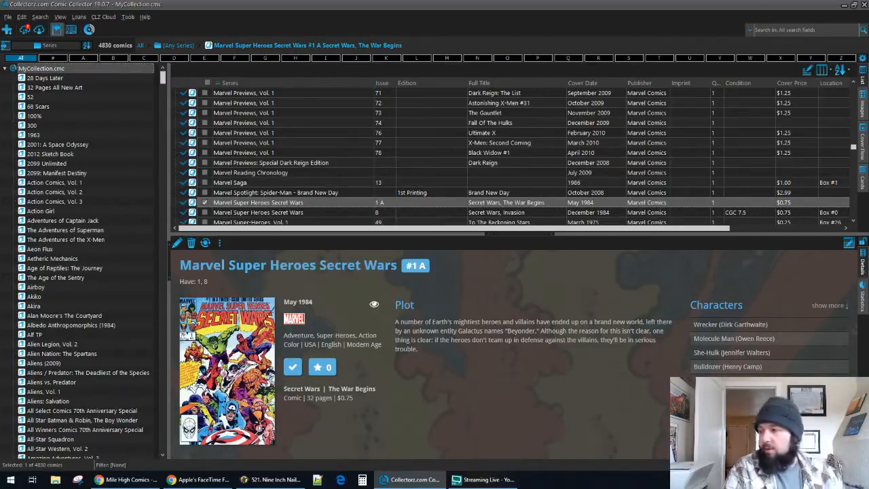
Add Marvel Super Heroes Secret Wars #2A from CLZ Core as In Collection with quantity 1, and close the add window
click(7, 31)
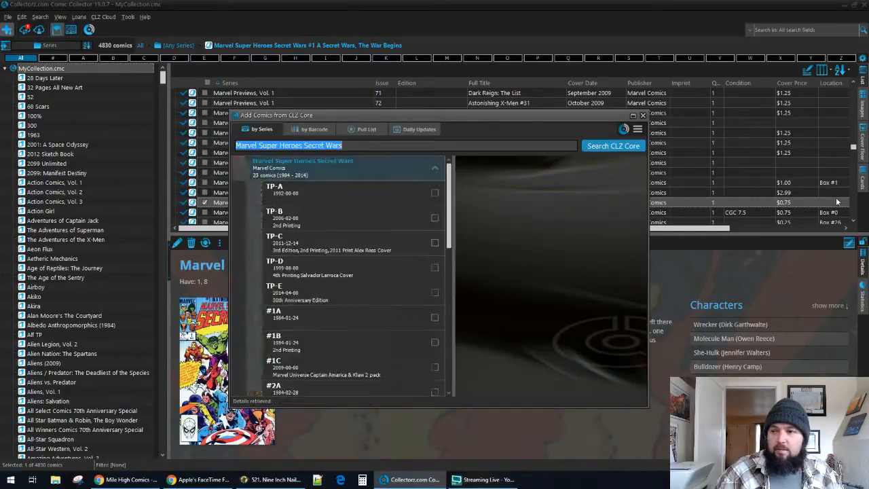
scroll(369, 301, down, 3)
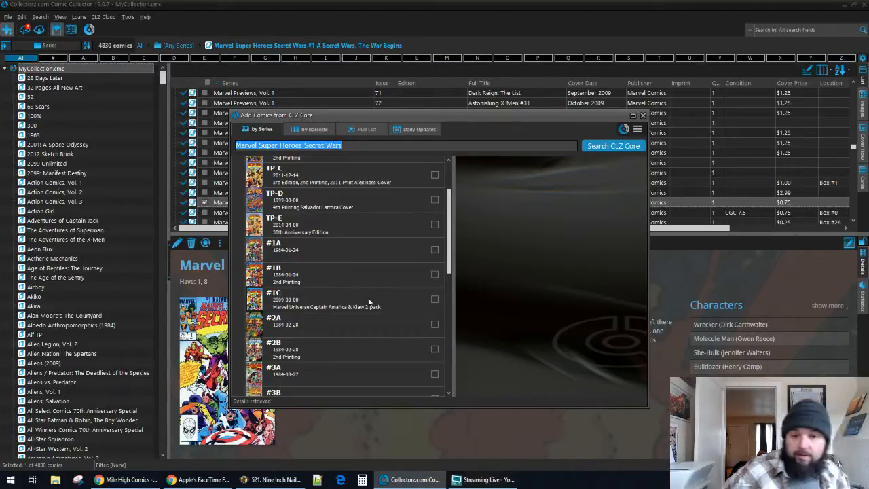
click(329, 348)
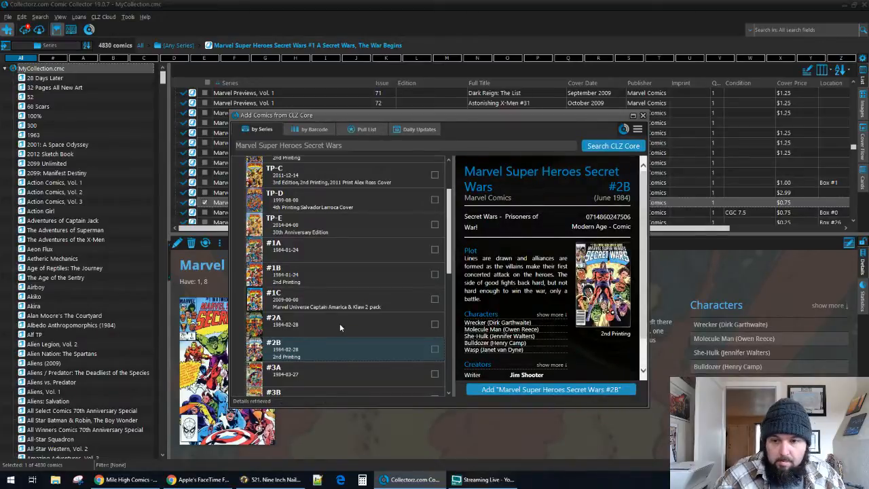
click(224, 478)
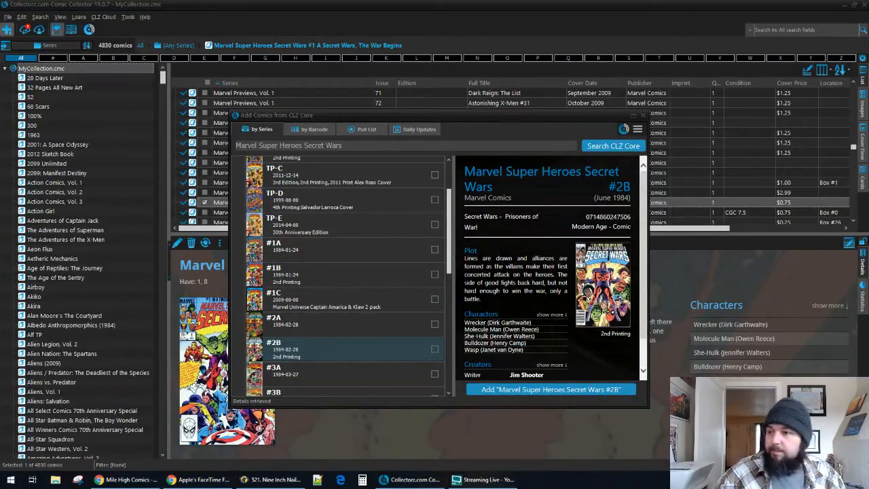
click(151, 477)
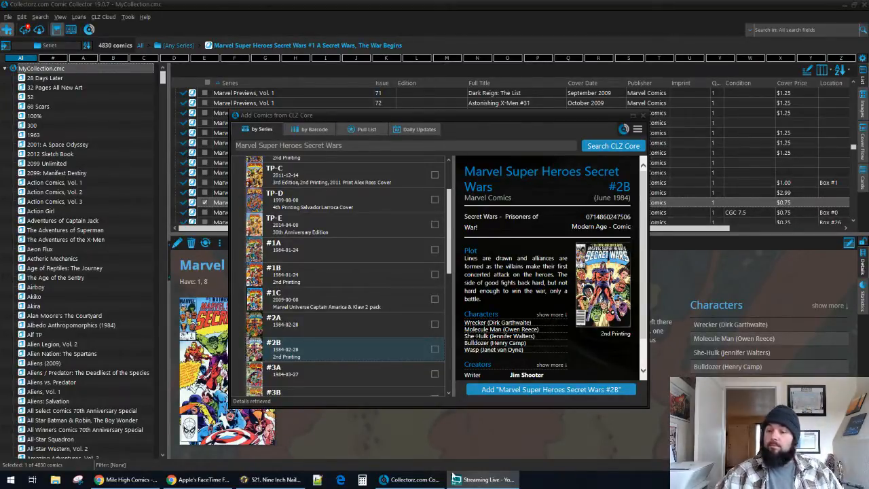
mouse_move(394, 475)
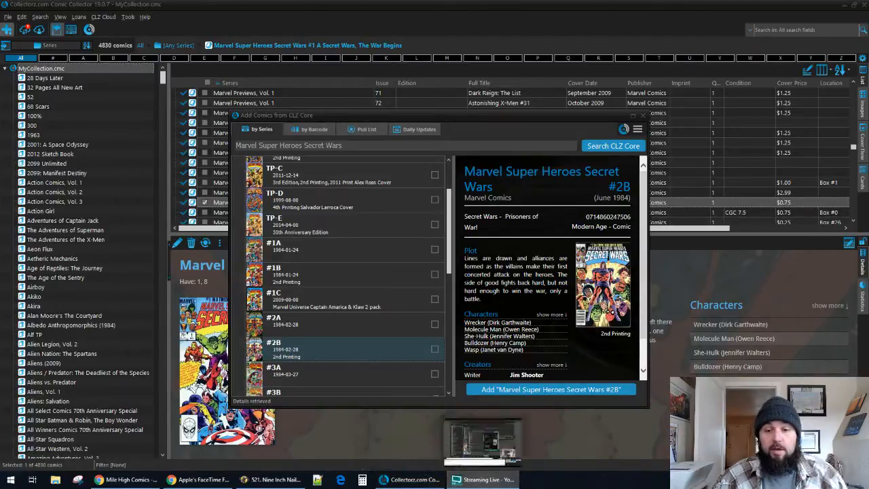
click(393, 317)
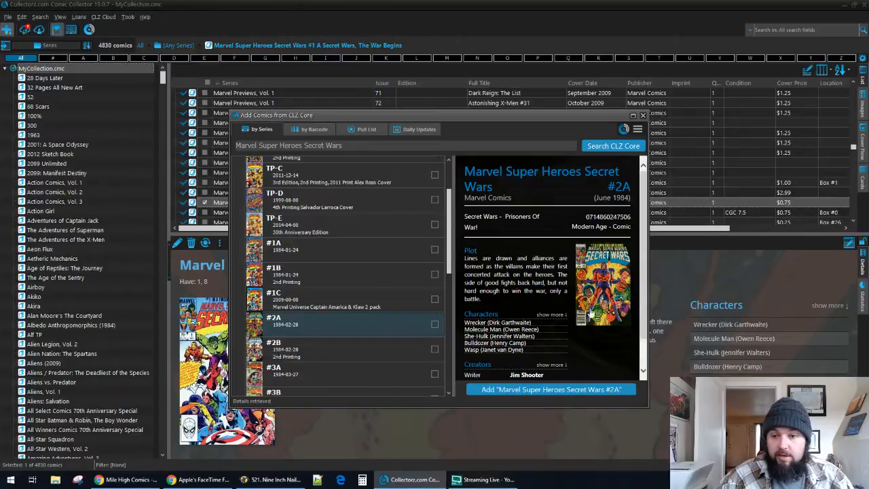
click(541, 392)
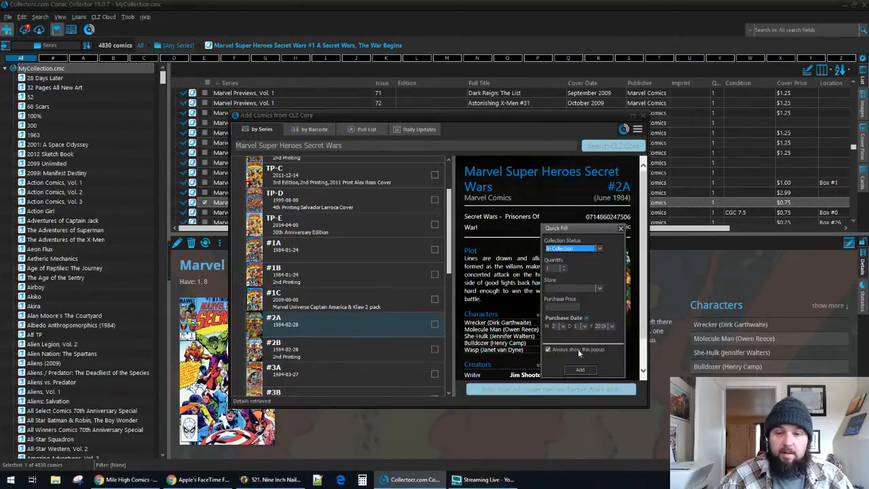
click(593, 368)
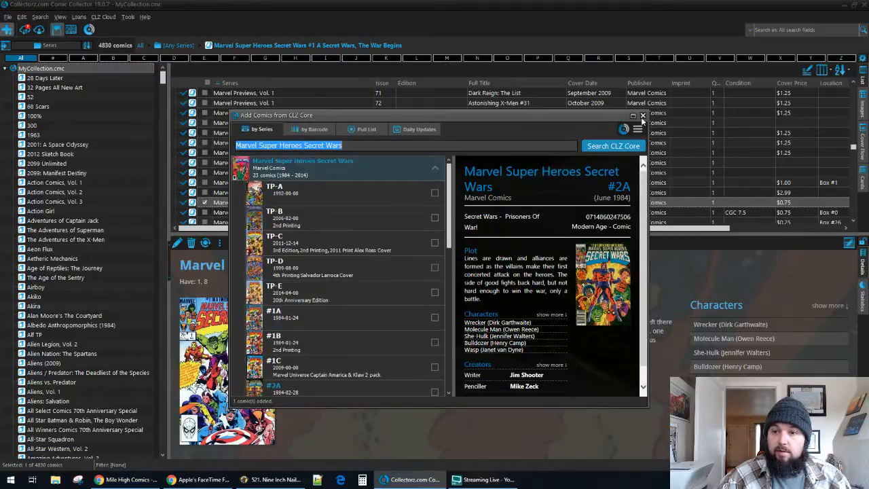
click(642, 116)
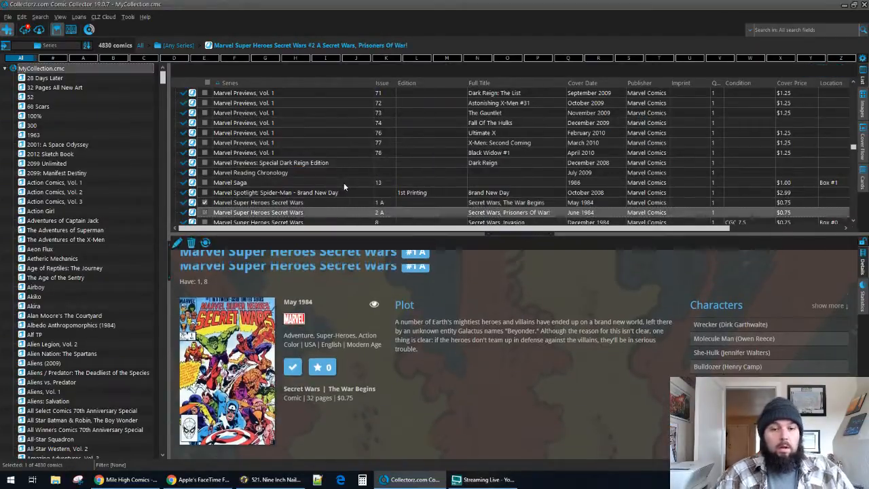
right_click(347, 212)
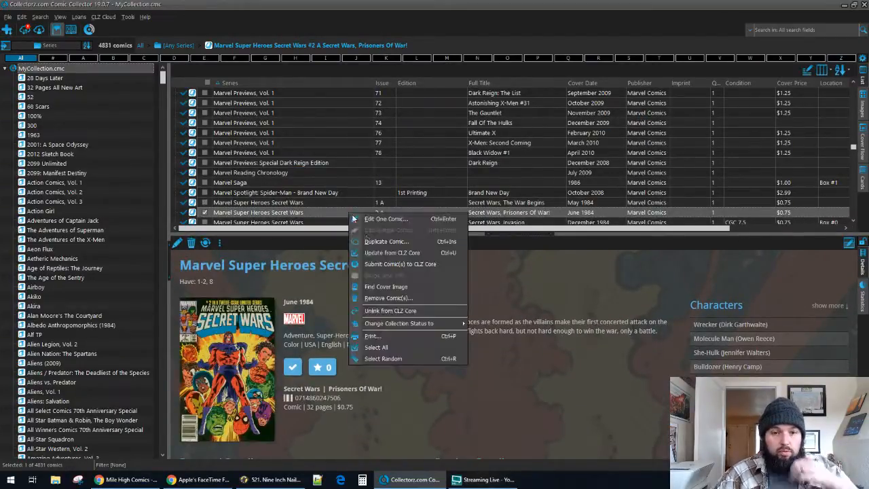
click(377, 264)
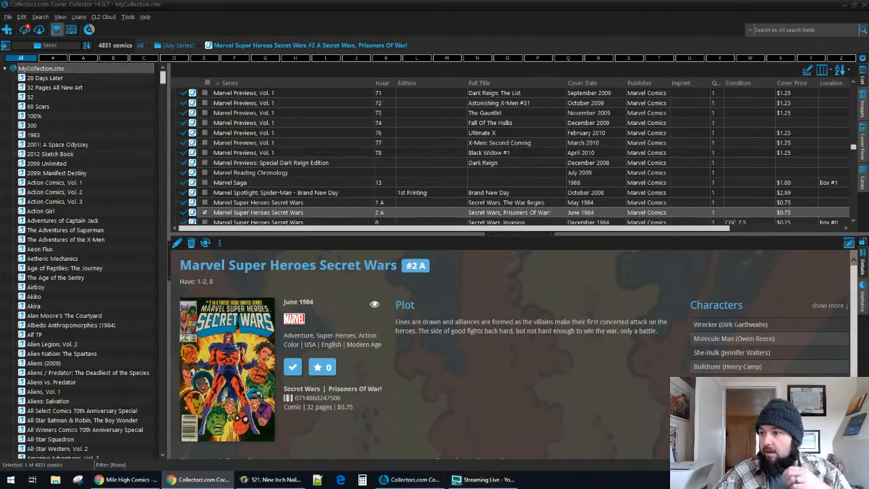
right_click(352, 215)
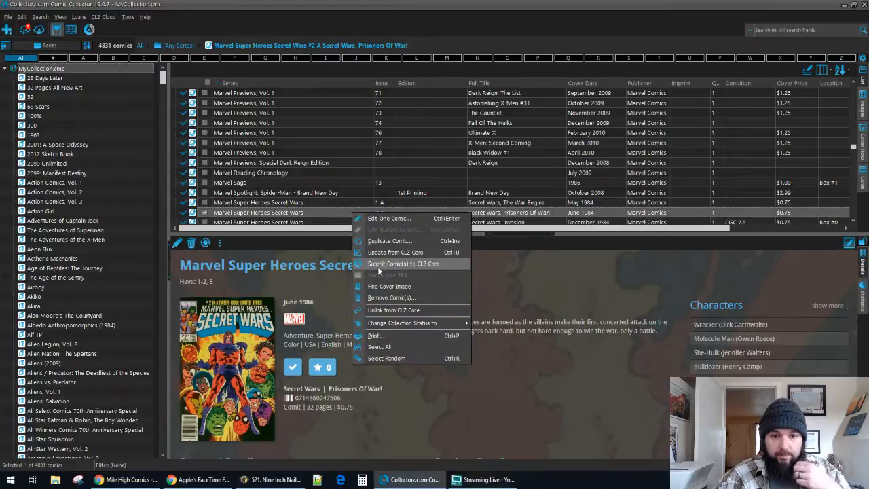
click(328, 213)
Set the edition of Marvel Super Heroes Secret Wars #2 A to Newsstand Edition, save it, and duplicate the entry
double_click(327, 212)
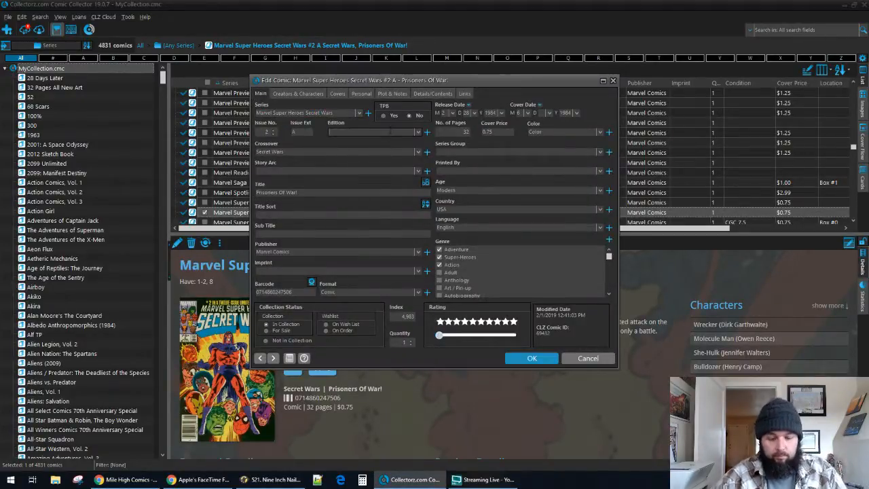
text(Newsstand)
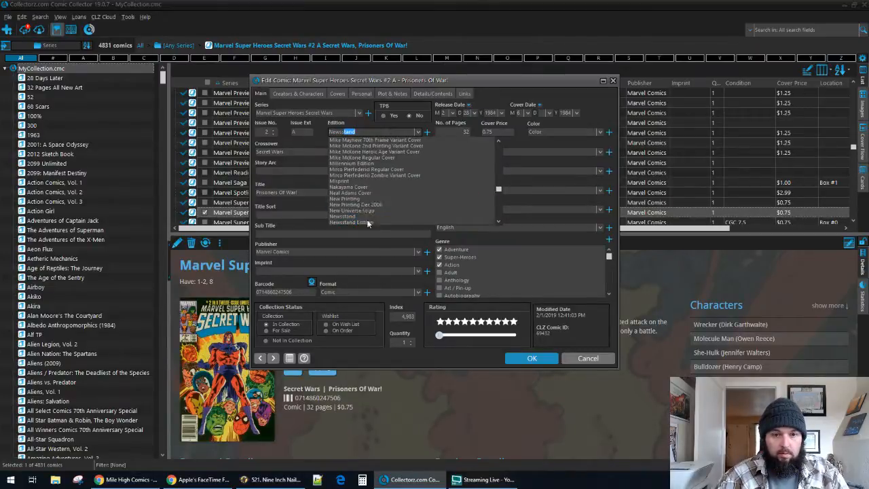
click(368, 222)
click(526, 359)
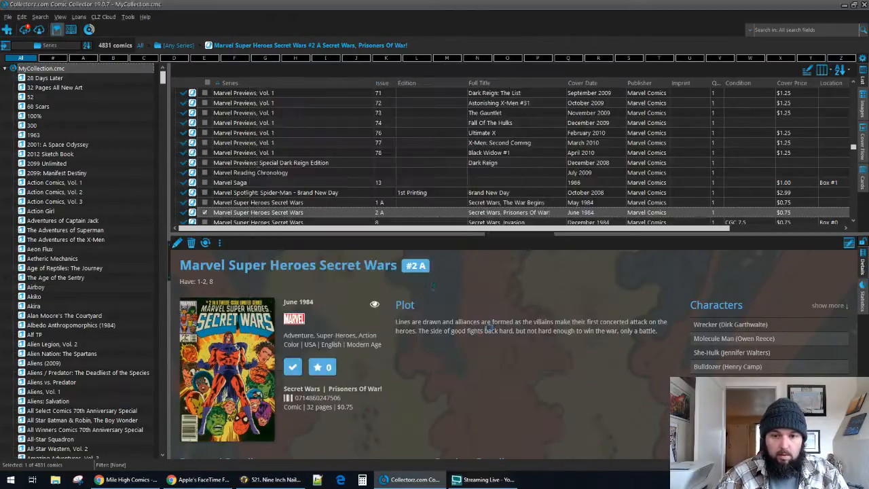
right_click(348, 215)
click(384, 311)
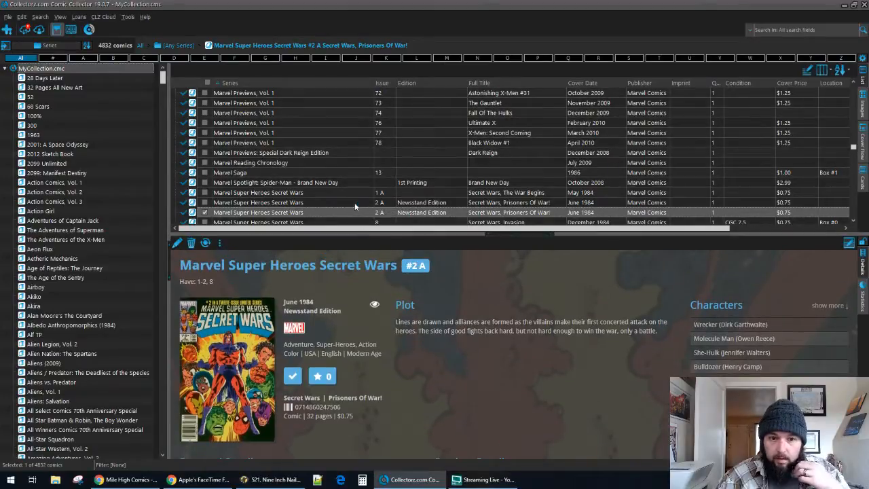
Submit the first Newsstand Edition entry of Marvel Super Heroes Secret Wars #2 A to CLZ Core and remove it from the collection
click(353, 202)
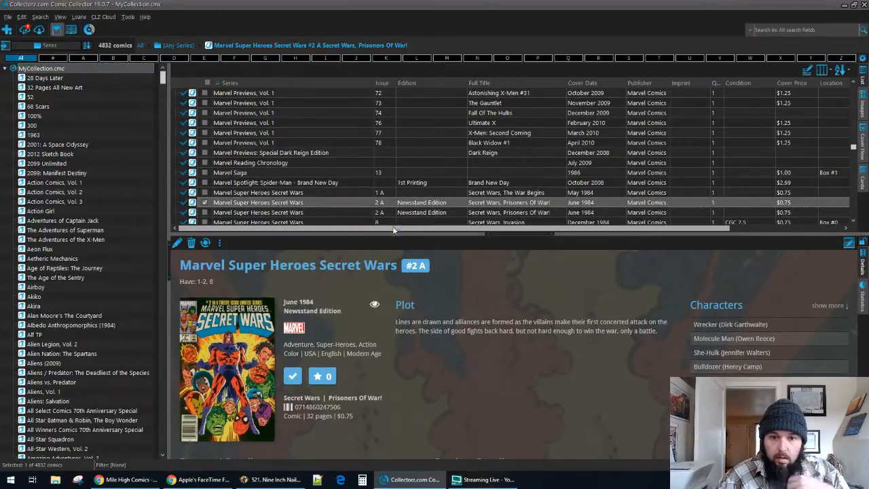
right_click(356, 201)
click(391, 249)
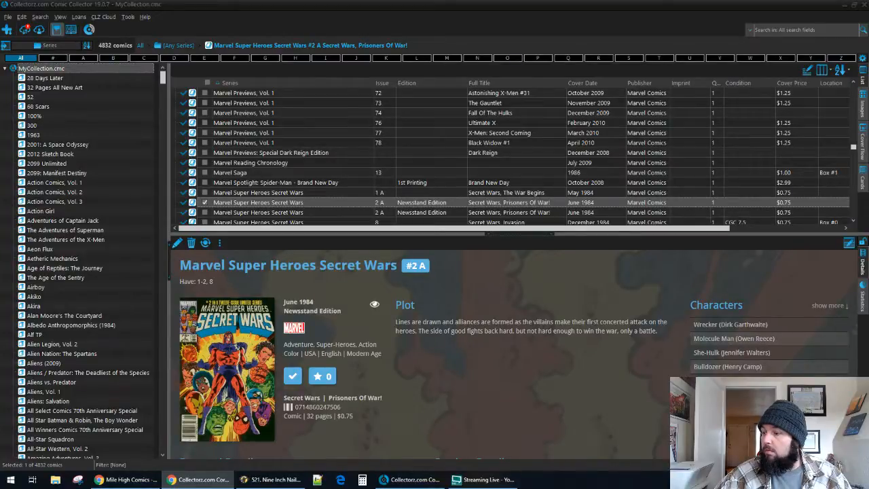
key(ctrl+w)
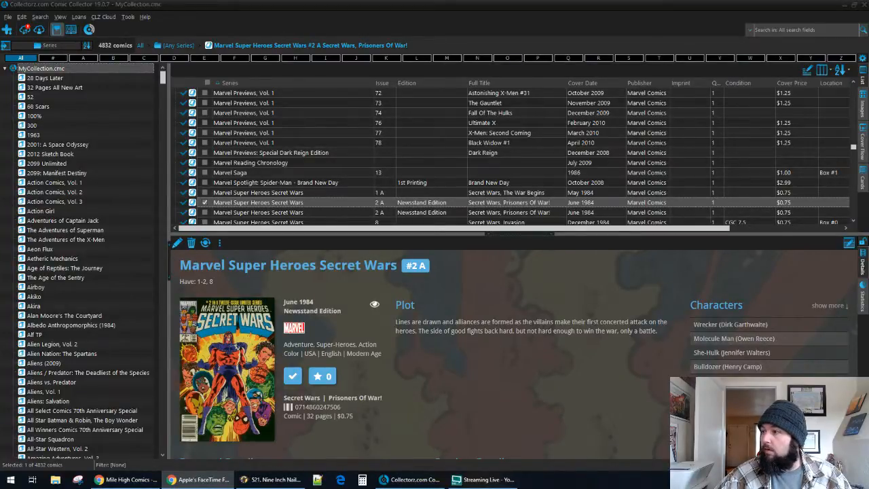
key(alt+Tab)
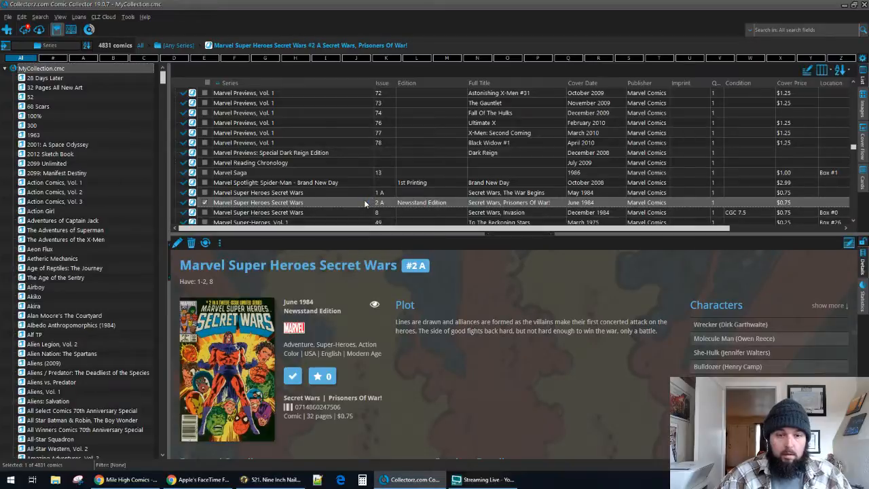
Change the edition of the remaining Marvel Super Heroes Secret Wars #2 A entry to Direct Edition and clear its barcode
double_click(364, 201)
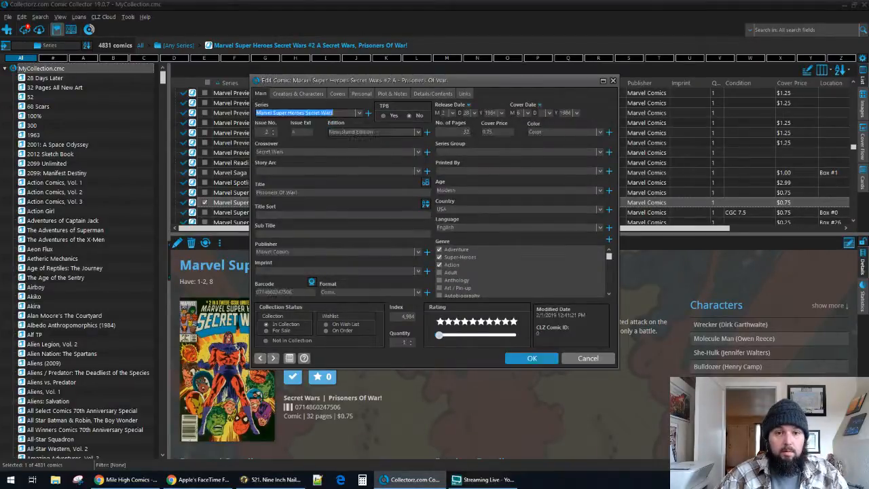
text(Direct Edition)
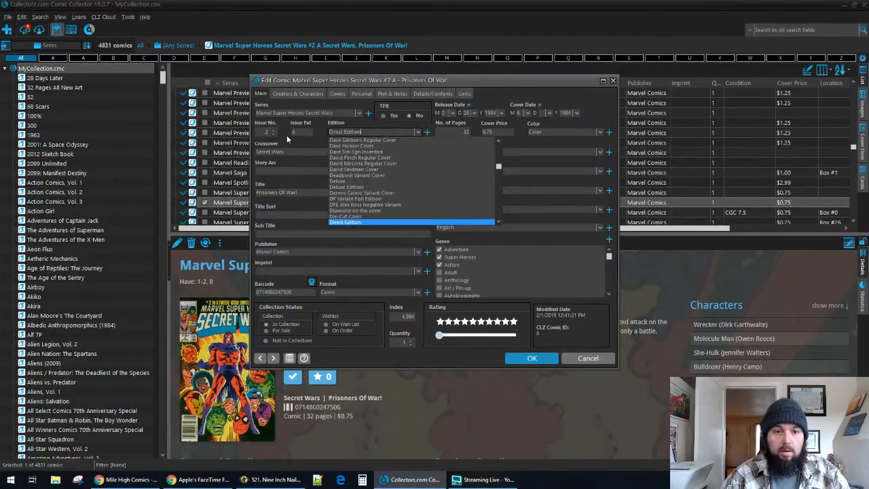
key(Return)
drag(295, 292, 243, 302)
key(BackSpace)
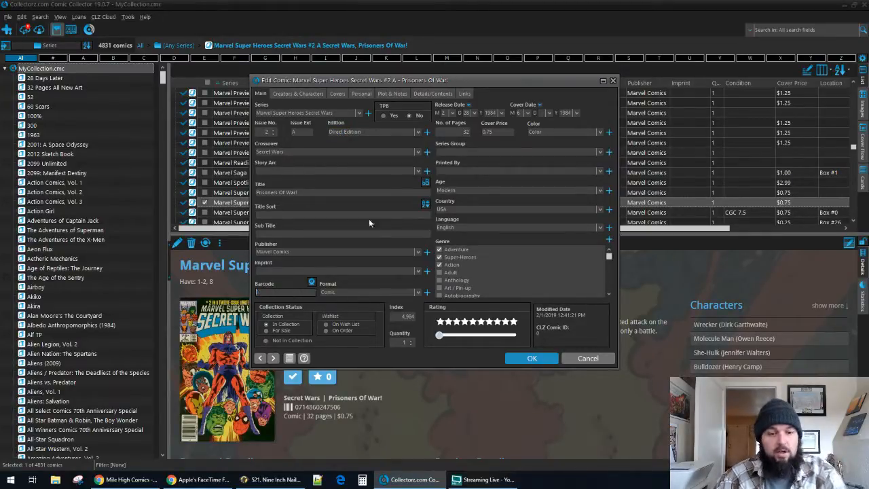
Find a direct edition front cover online for Secret Wars #2 A, crop the 750 x 1000 image to the cover edges, and use it
click(336, 94)
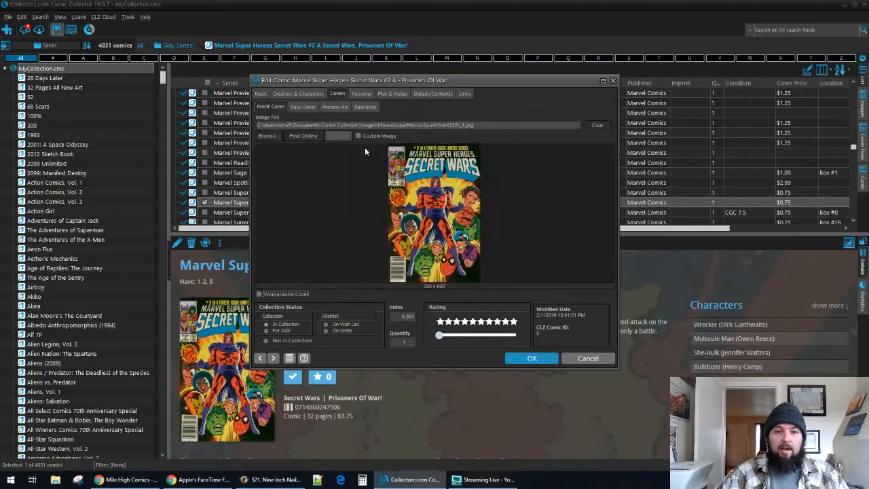
click(298, 136)
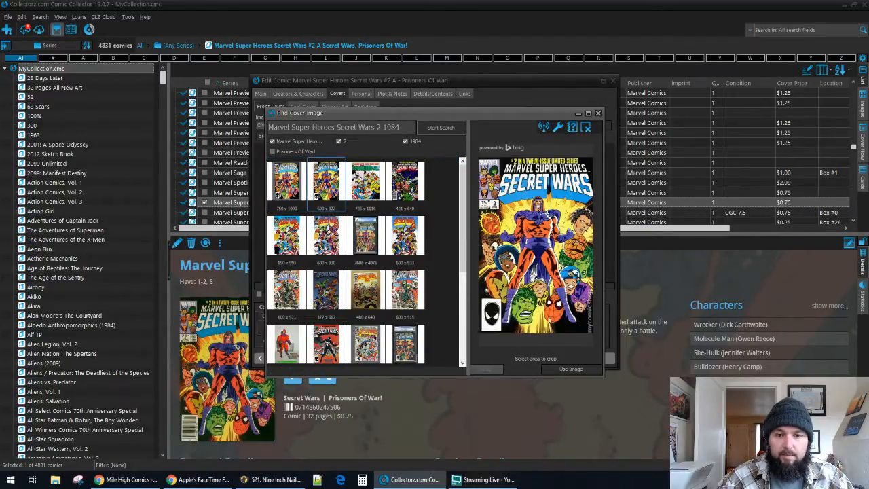
click(284, 183)
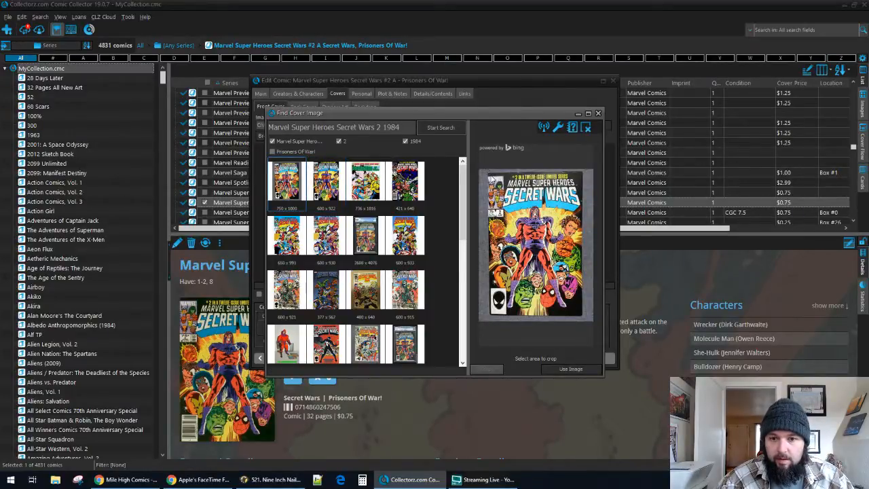
drag(487, 173, 582, 316)
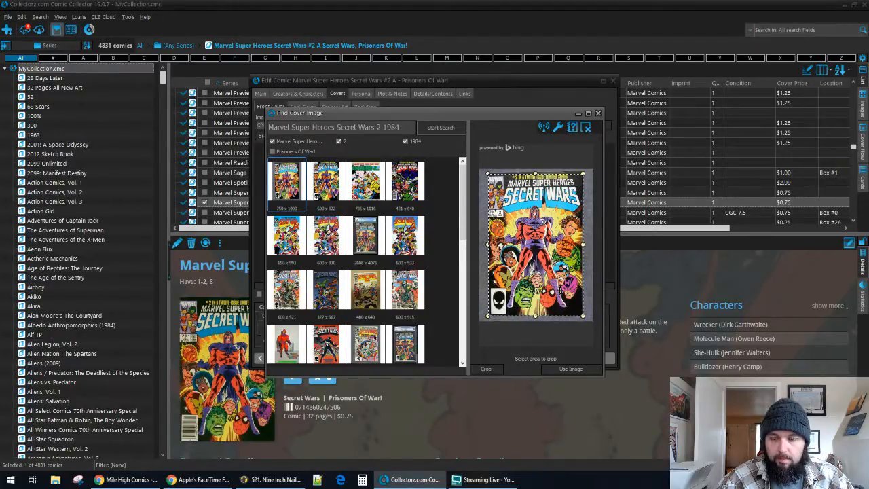
click(534, 171)
drag(487, 176, 583, 314)
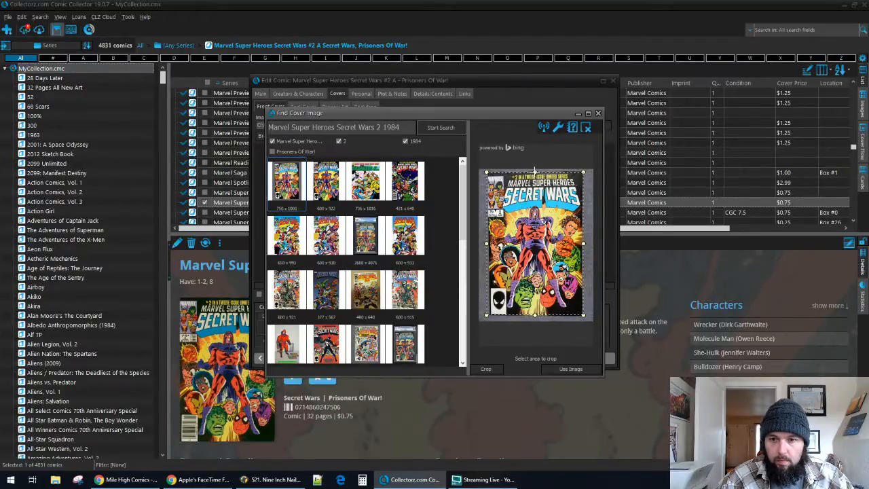
click(571, 368)
click(411, 262)
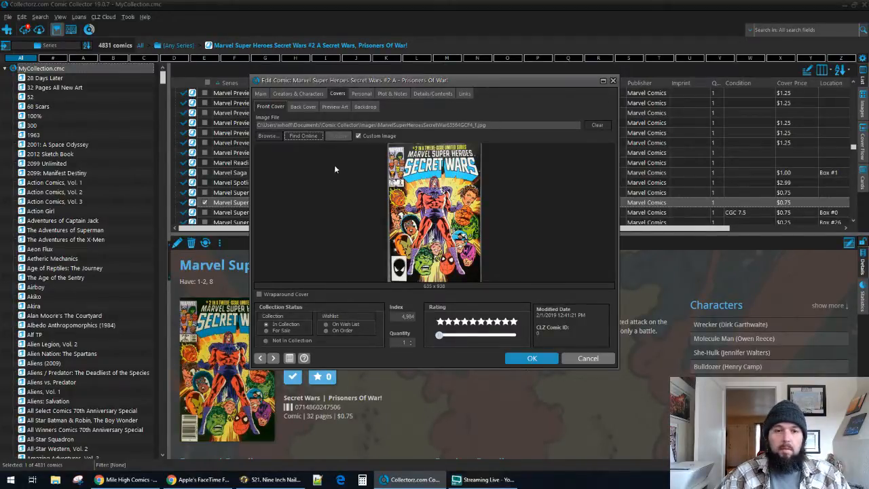
Save the Direct Edition entry of Marvel Super Heroes Secret Wars #2 A and submit it to CLZ Core
click(265, 94)
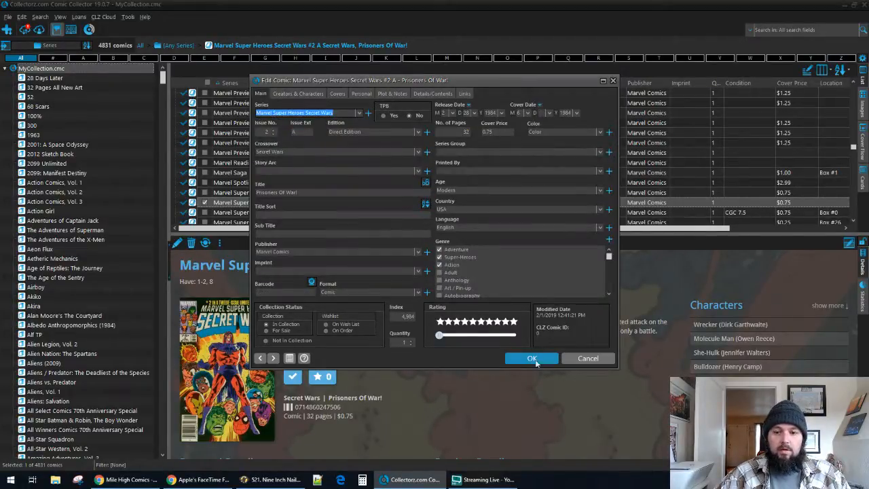
click(531, 358)
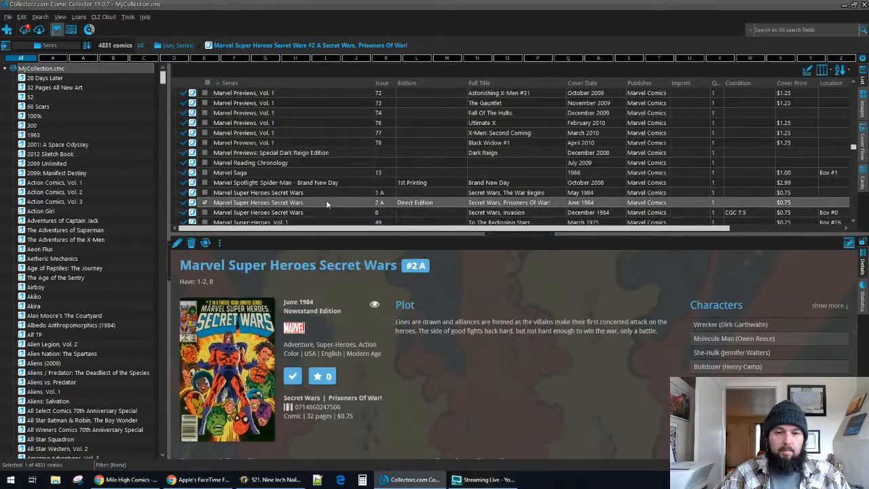
right_click(323, 204)
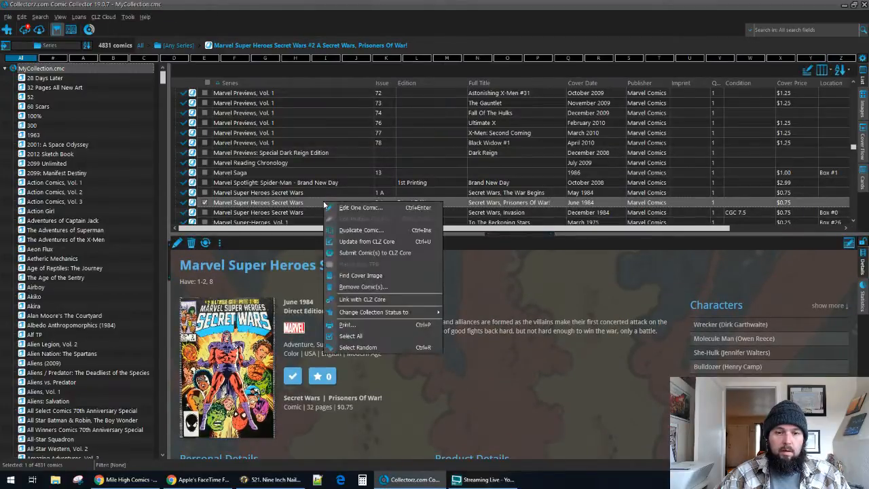
click(369, 252)
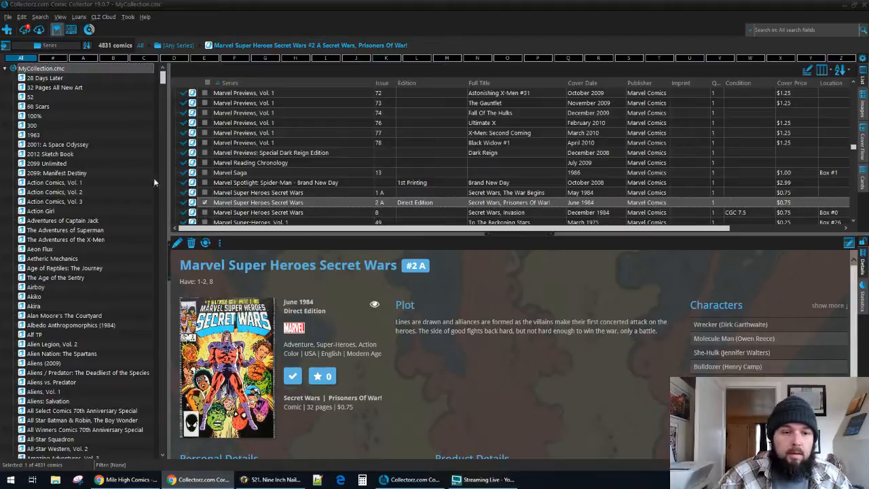
Add Marvel Super Heroes Secret Wars #3A to the collection from CLZ Core
click(7, 30)
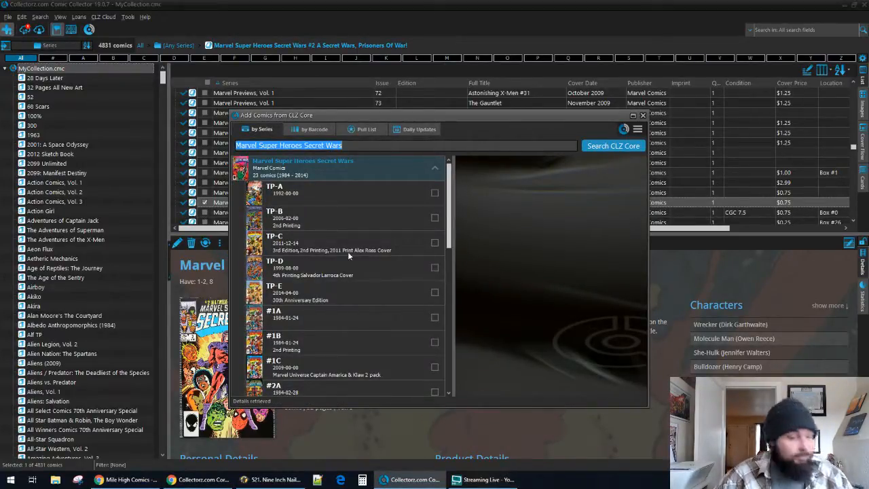
scroll(348, 253, down, 3)
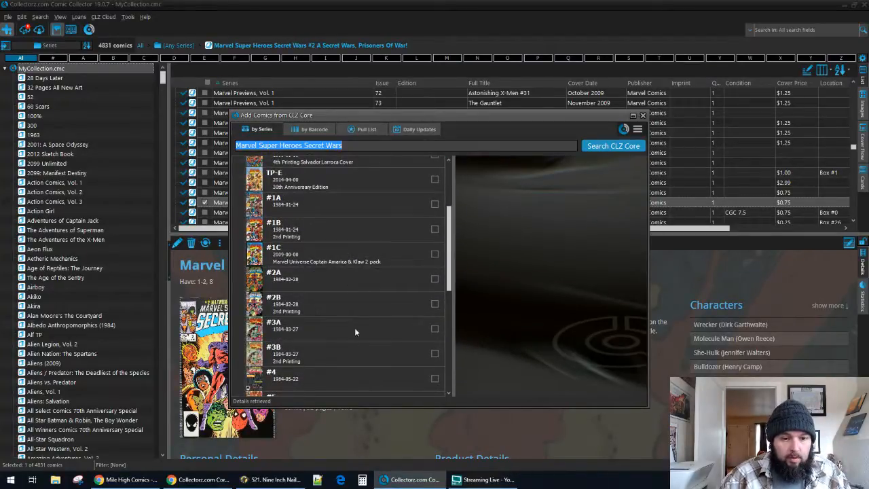
click(355, 327)
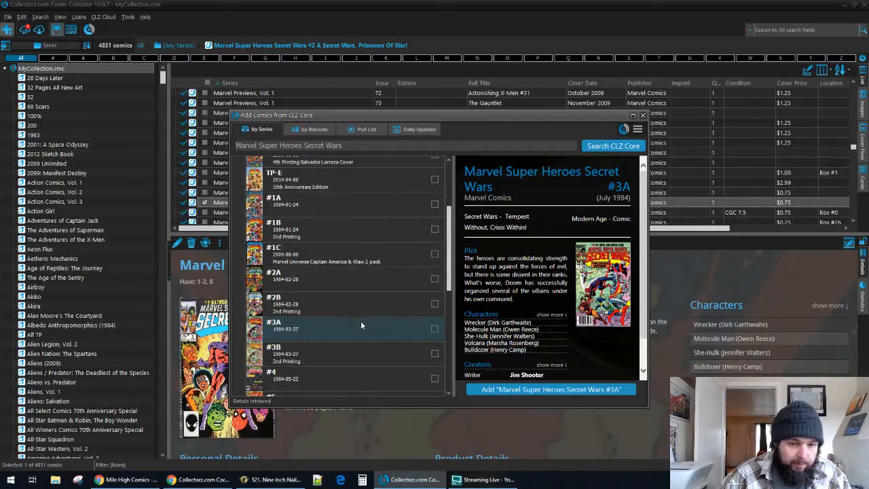
scroll(361, 321, down, 1)
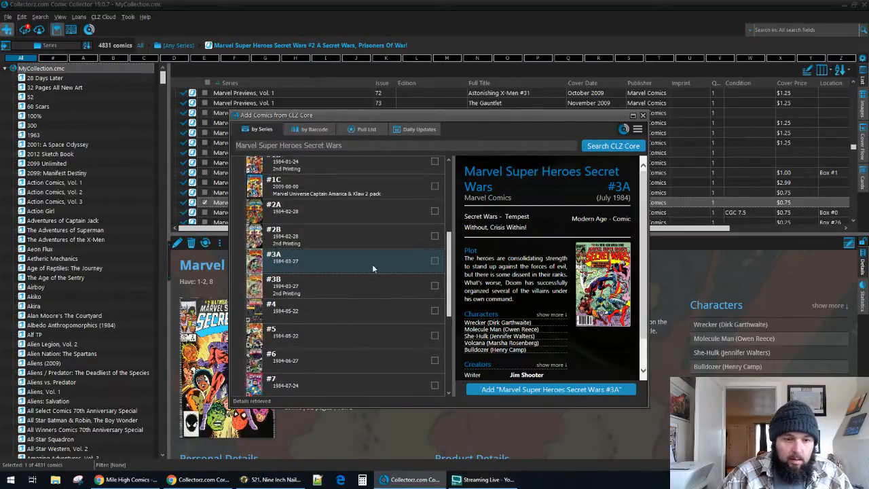
click(535, 389)
click(583, 377)
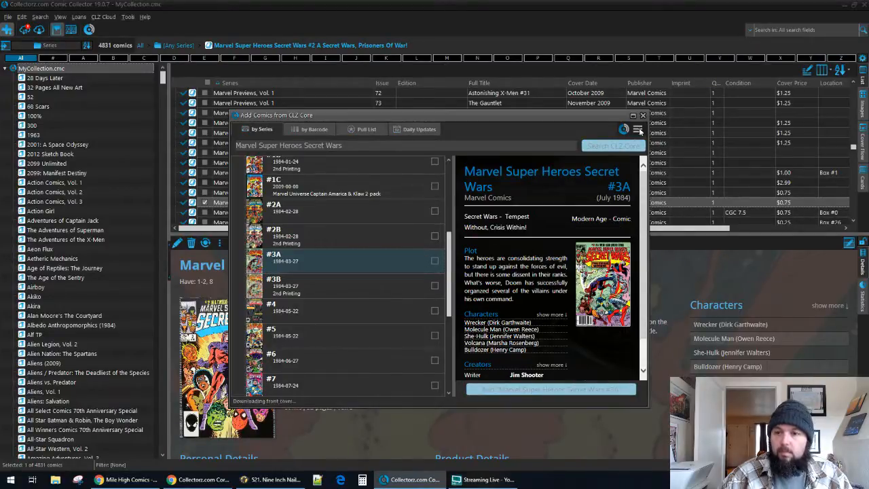
Set the edition of Marvel Super Heroes Secret Wars #3 A to Newsstand Edition and save the entry
double_click(326, 212)
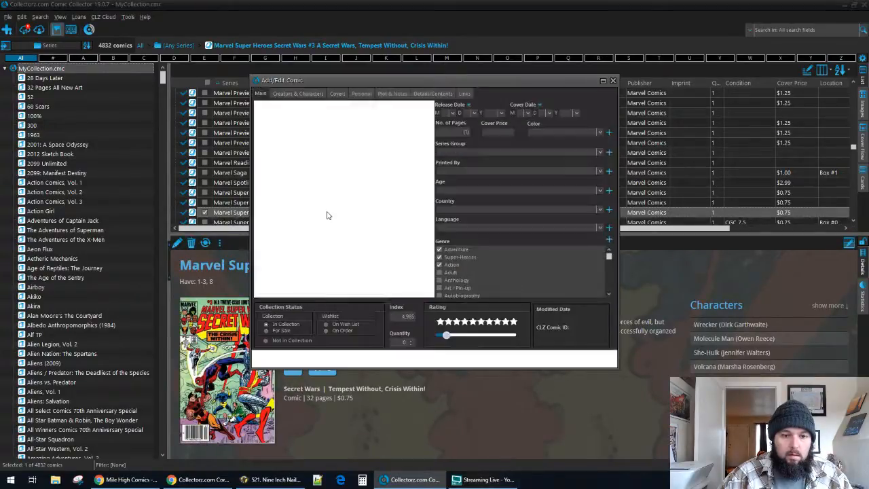
click(372, 132)
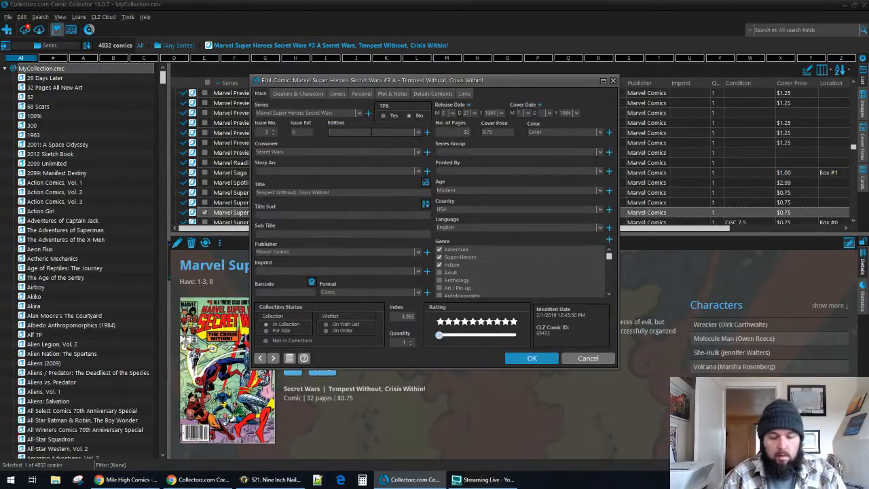
text(Newsstand)
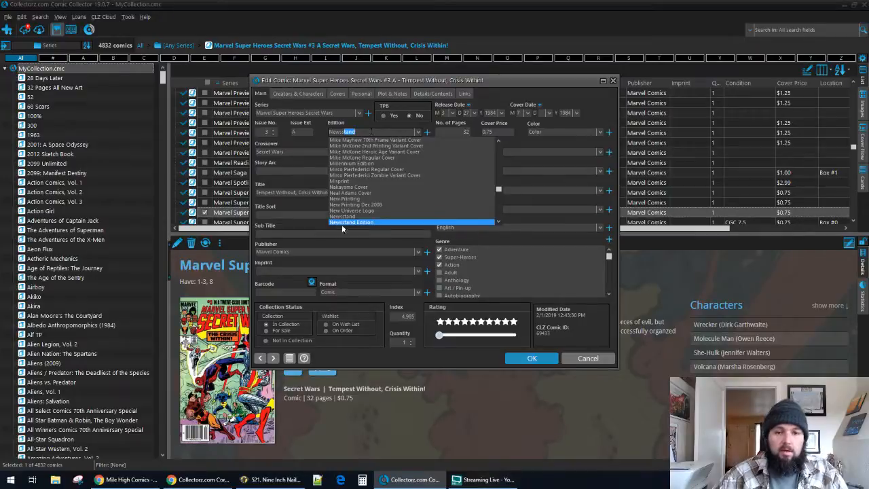
click(345, 221)
click(528, 358)
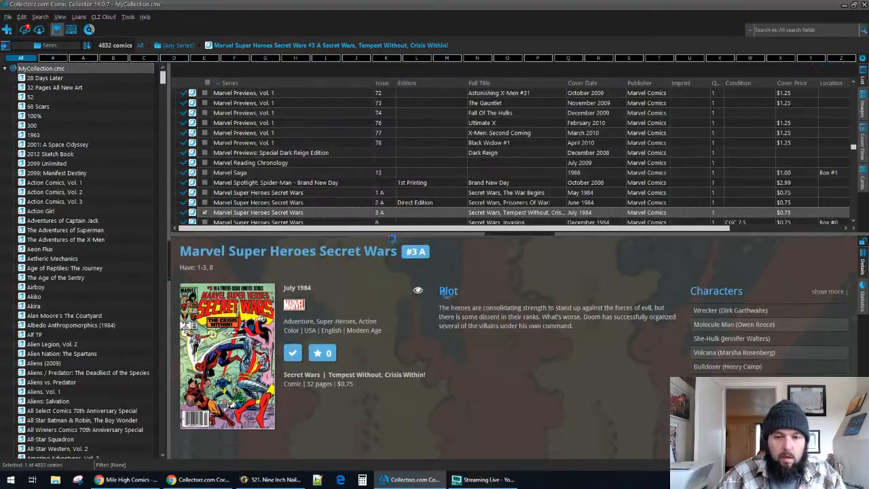
Submit the Newsstand Edition entry of Marvel Super Heroes Secret Wars #3 A to CLZ Core and return to the collection
double_click(423, 202)
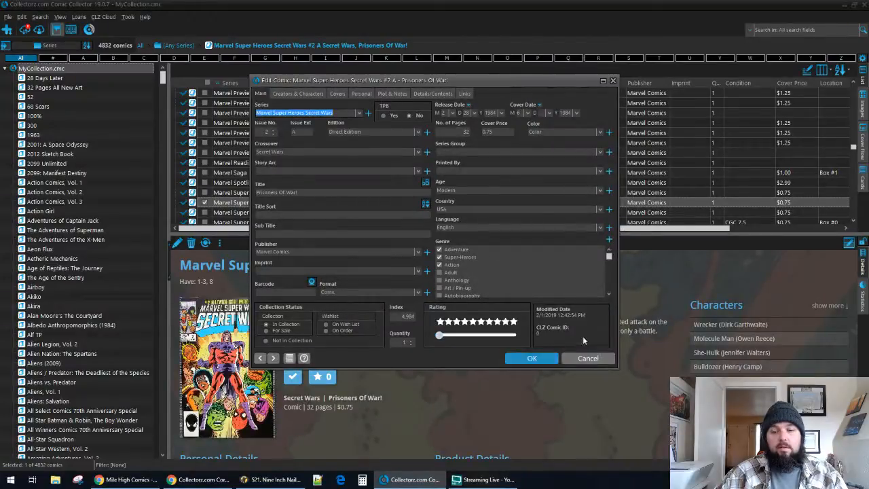
click(588, 356)
click(340, 213)
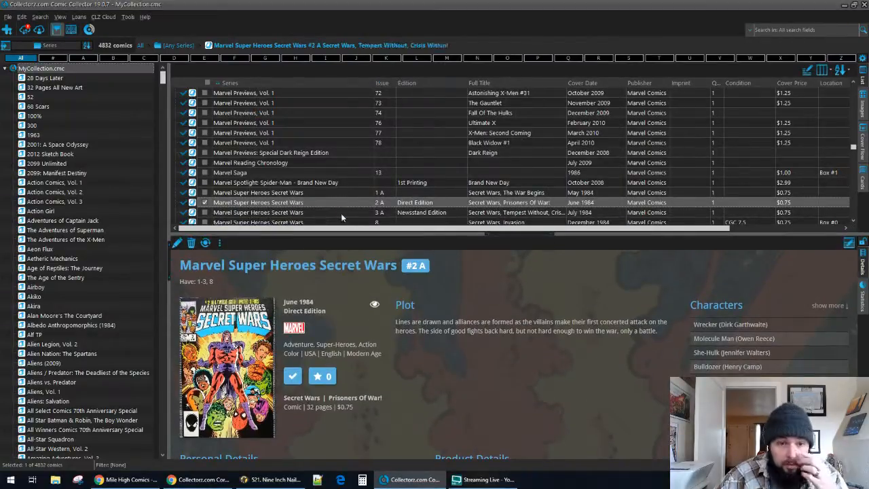
right_click(340, 213)
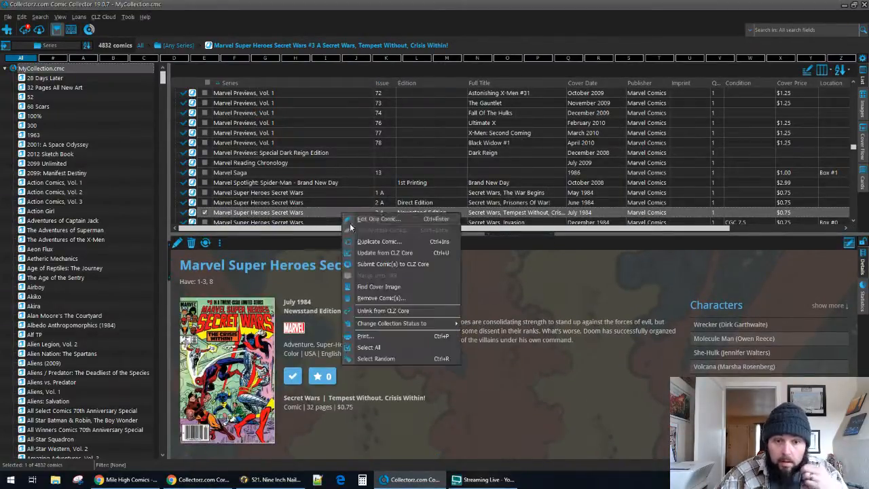
click(365, 264)
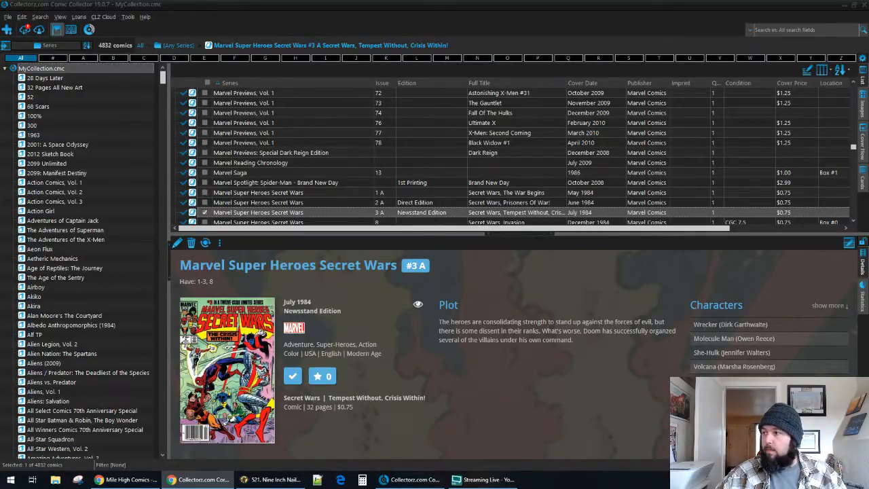
click(410, 479)
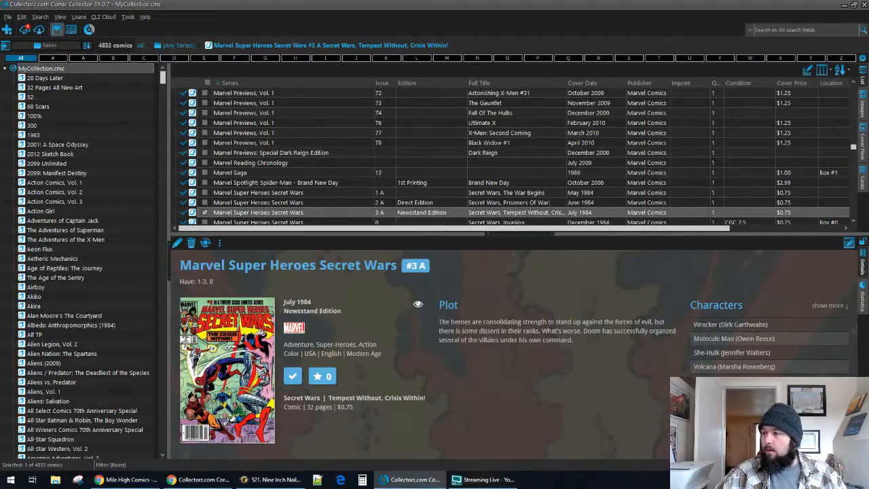
Duplicate the Marvel Super Heroes Secret Wars #3 A entry and remove the original from the collection
right_click(325, 212)
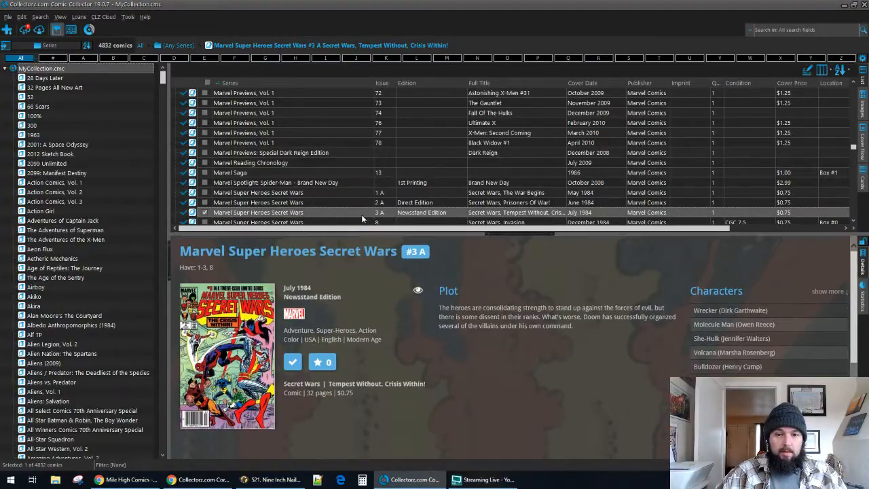
key(Delete)
key(Return)
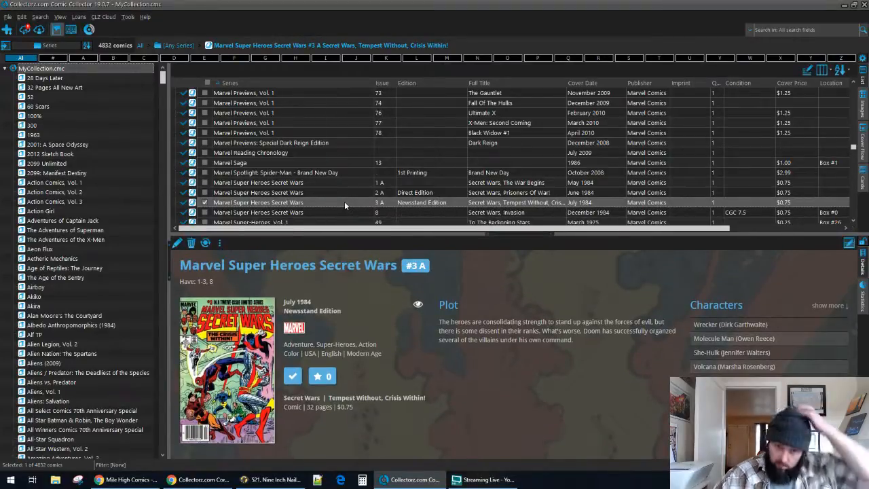
Change the edition of the remaining Marvel Super Heroes Secret Wars #3 A entry to Direct Edition
double_click(344, 203)
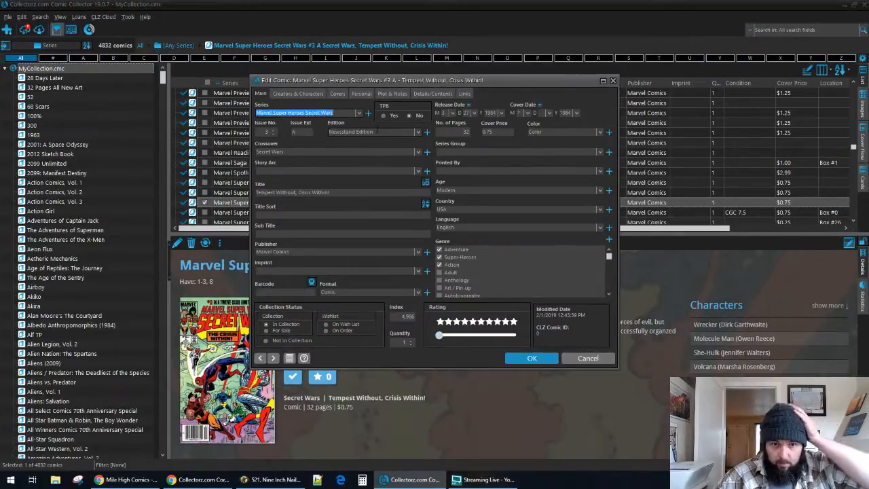
text(Direct Edition)
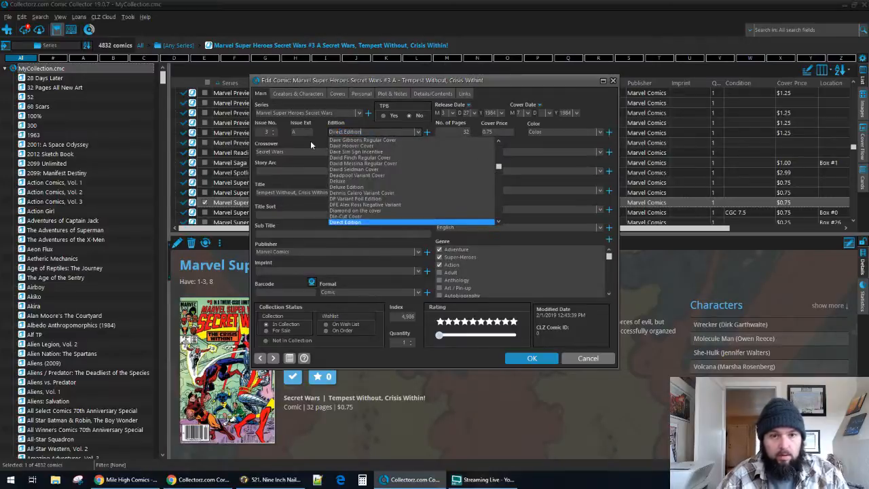
key(Return)
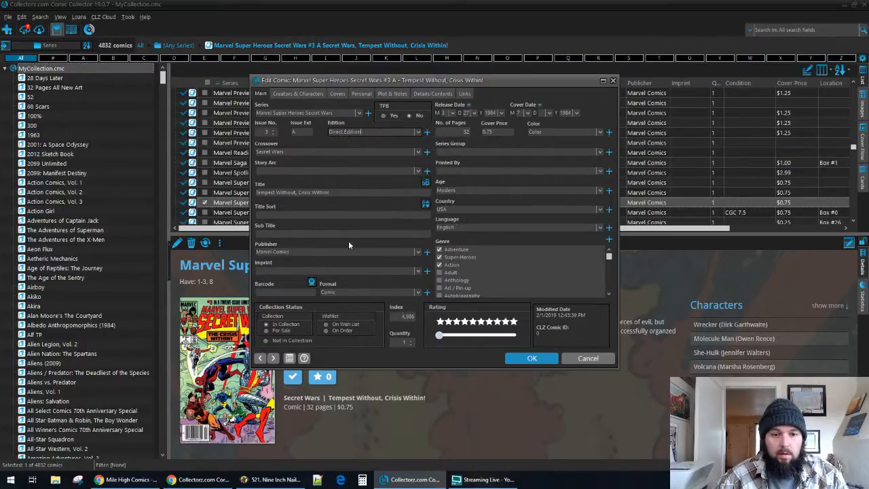
Search online for a front cover of Marvel Super Heroes Secret Wars #3 and examine the results for a direct edition image
click(337, 93)
click(303, 136)
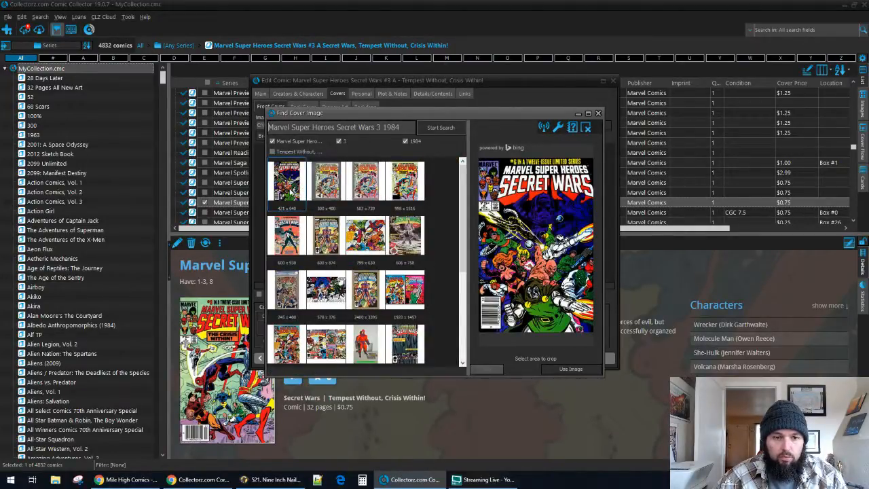
scroll(294, 270, down, 1)
scroll(344, 253, up, 1)
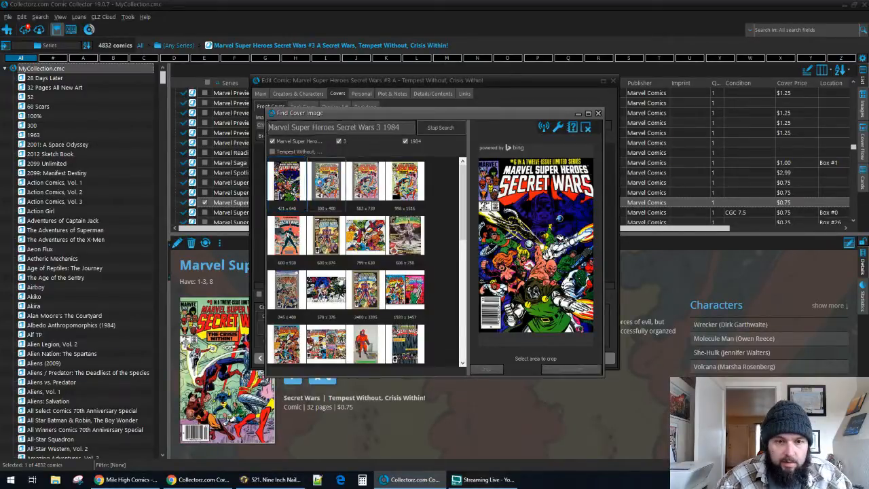
click(327, 180)
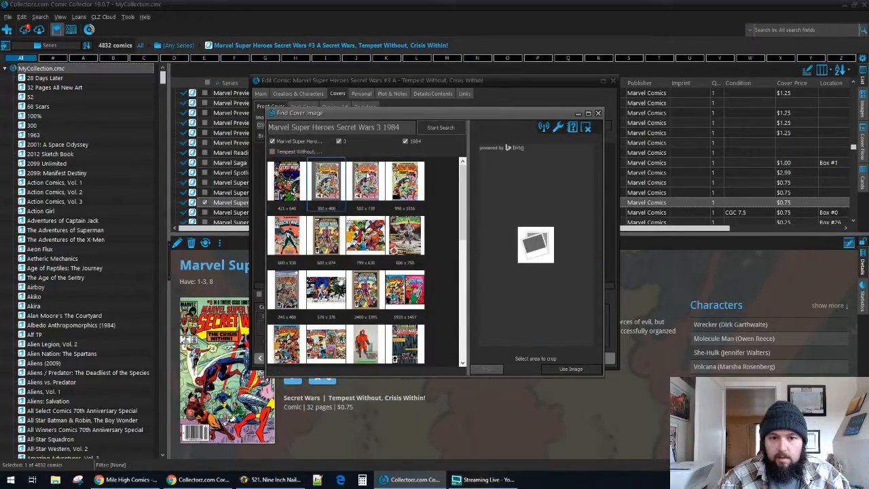
click(406, 182)
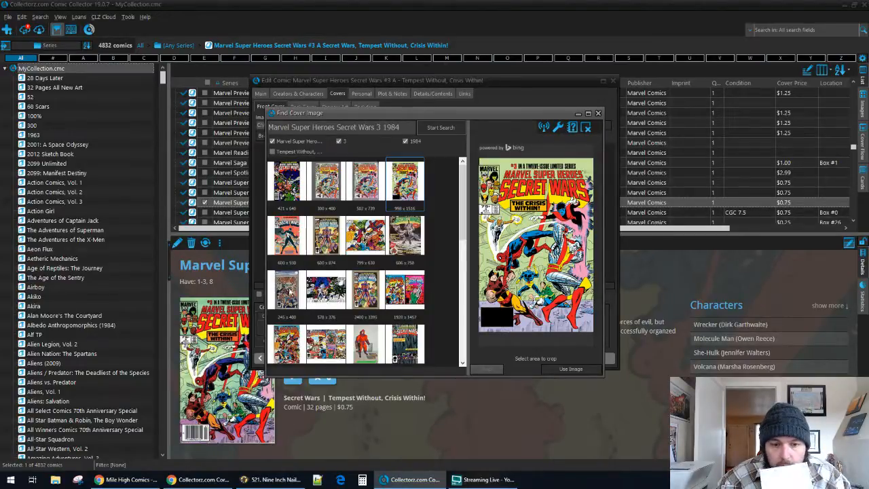
scroll(339, 267, down, 2)
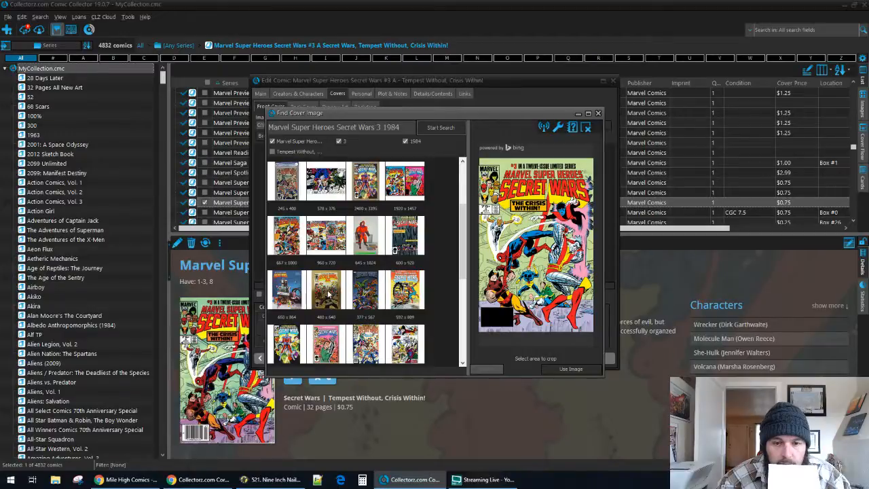
scroll(328, 292, down, 1)
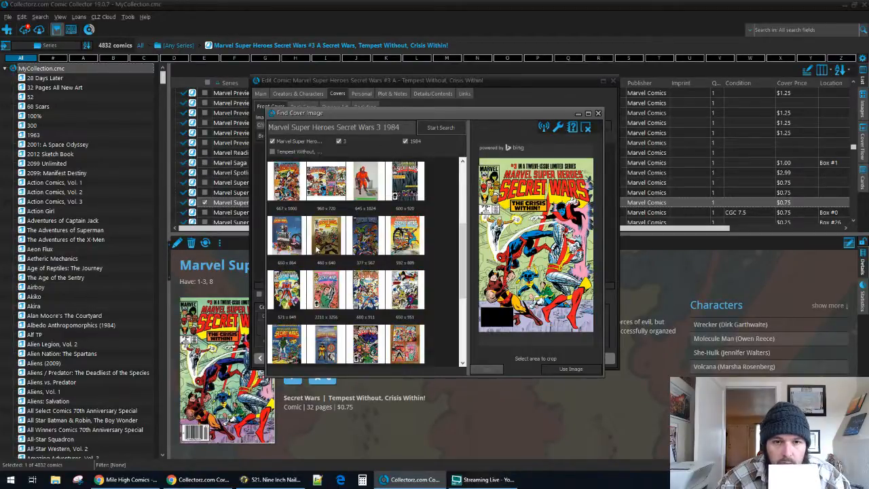
scroll(324, 270, down, 2)
scroll(327, 272, down, 1)
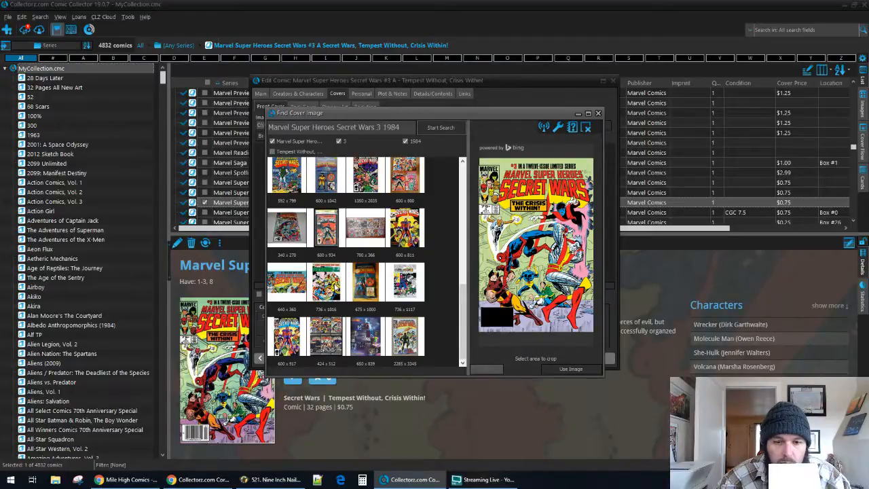
scroll(375, 346, up, 4)
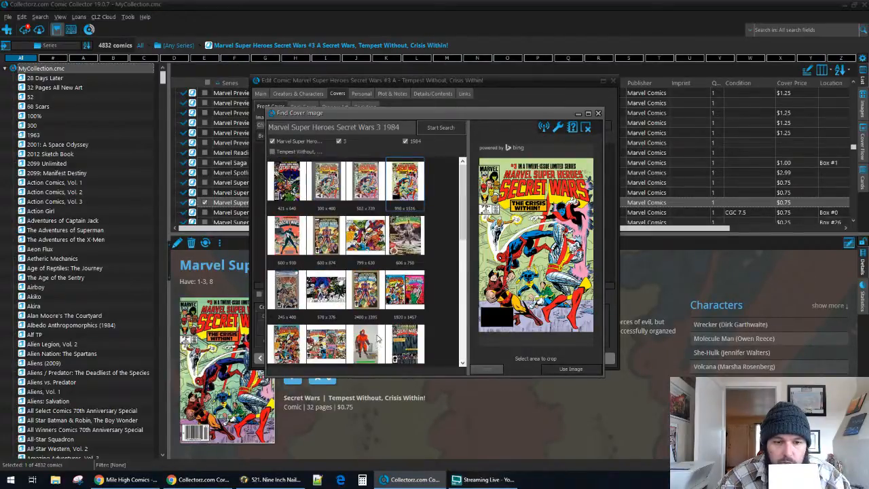
Try to use the 300 x 400 search result as the front cover, and clear the front cover image
click(362, 187)
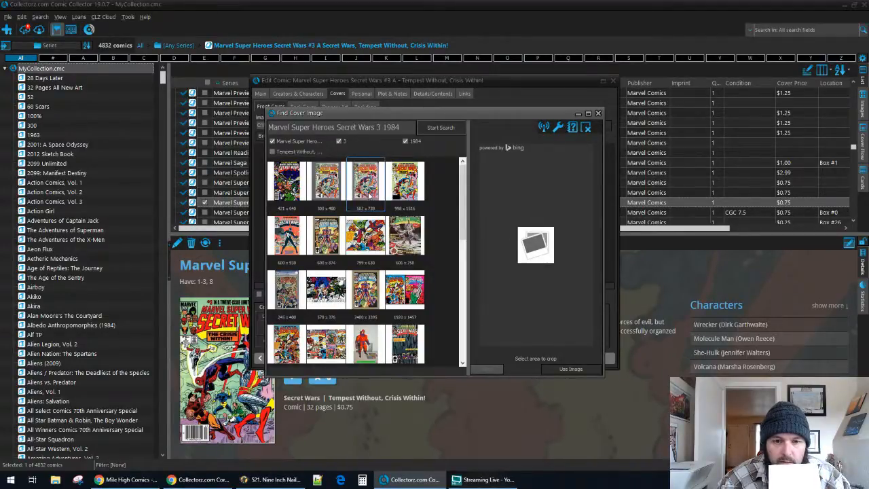
click(333, 186)
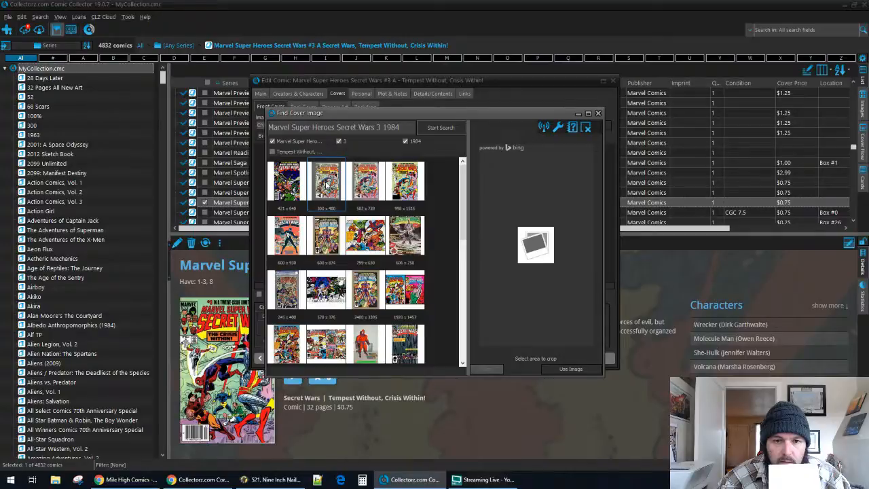
click(565, 369)
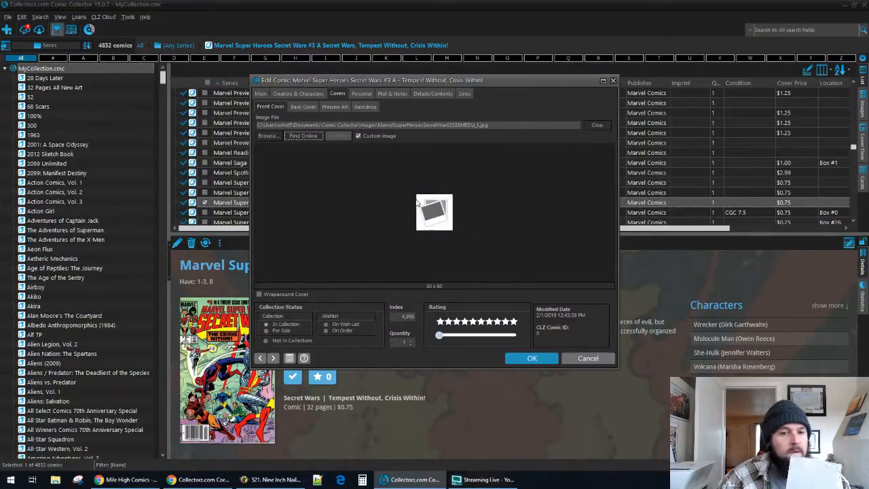
click(598, 126)
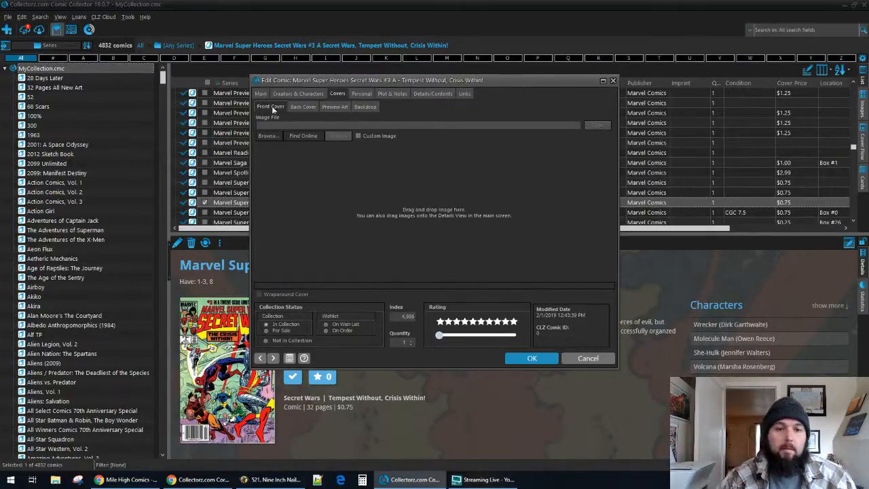
Open Windows Fax and Scan and scan the issue #3 cover in color as a JPG file at 300 DPI
click(12, 479)
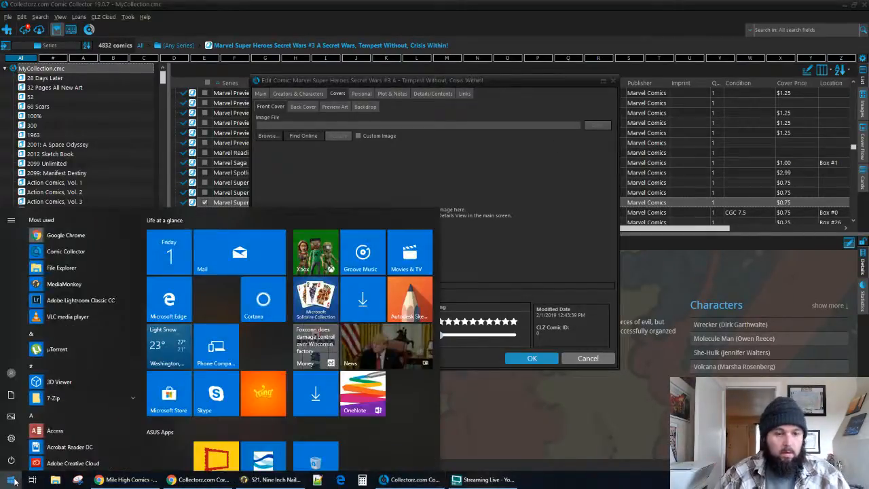
text(scan)
key(Down)
key(Return)
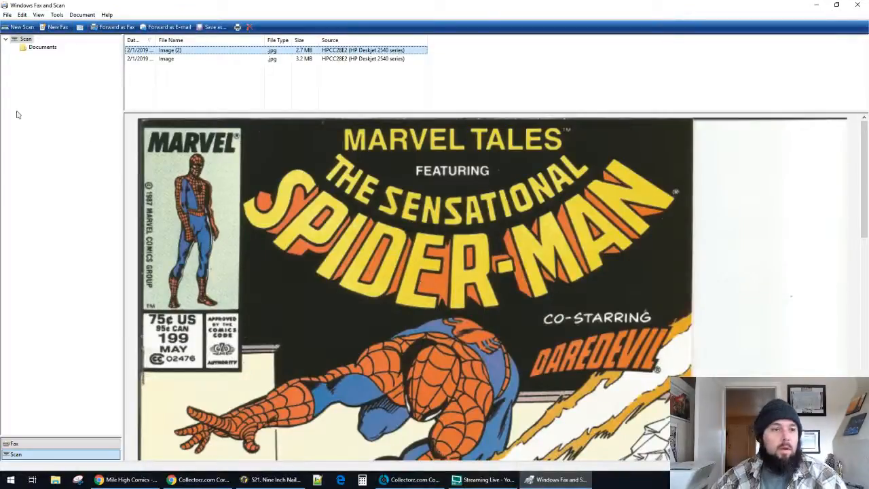
click(23, 27)
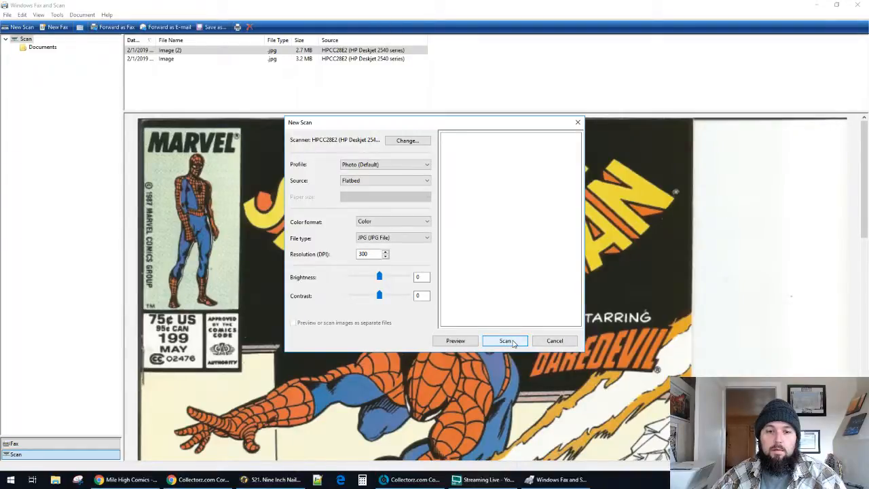
click(418, 237)
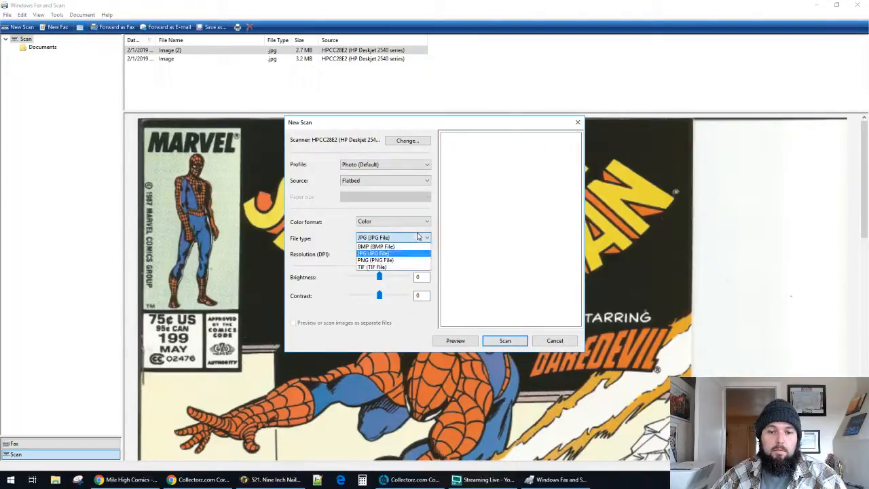
click(380, 253)
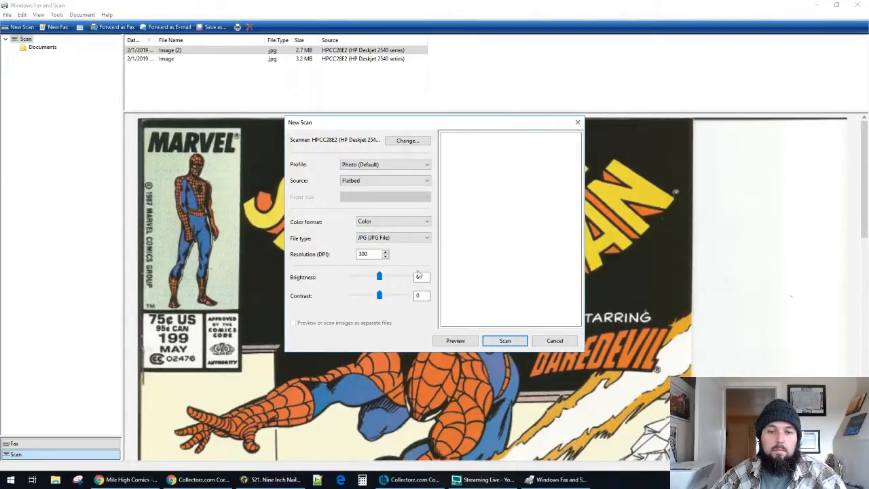
click(506, 340)
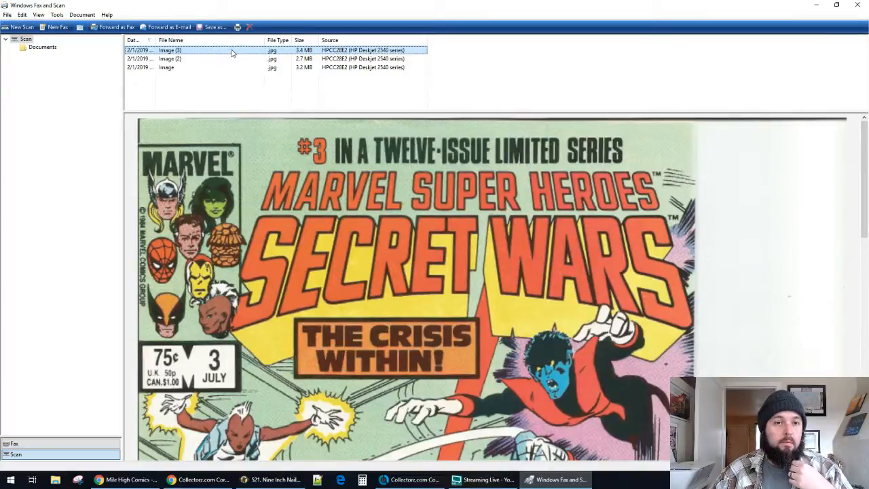
Save the scanned Secret Wars #3 cover to the Desktop as a JPEG named Marvel3 and return to the comic entry
right_click(232, 51)
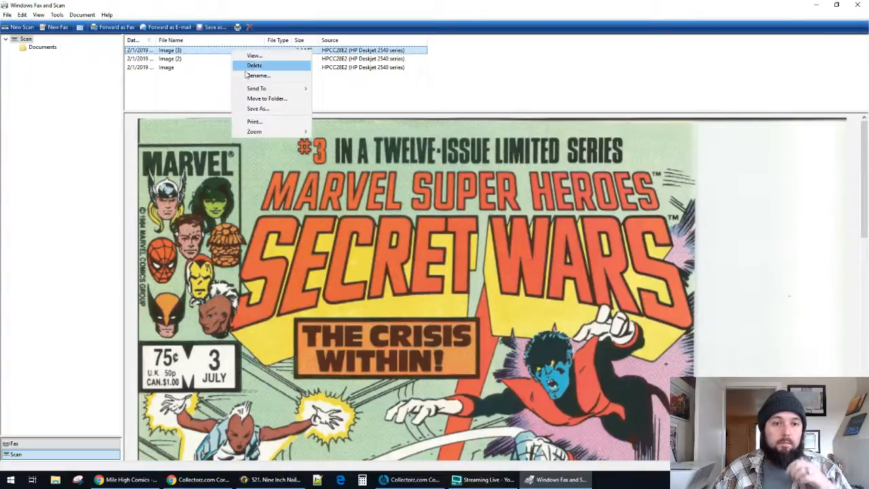
click(258, 108)
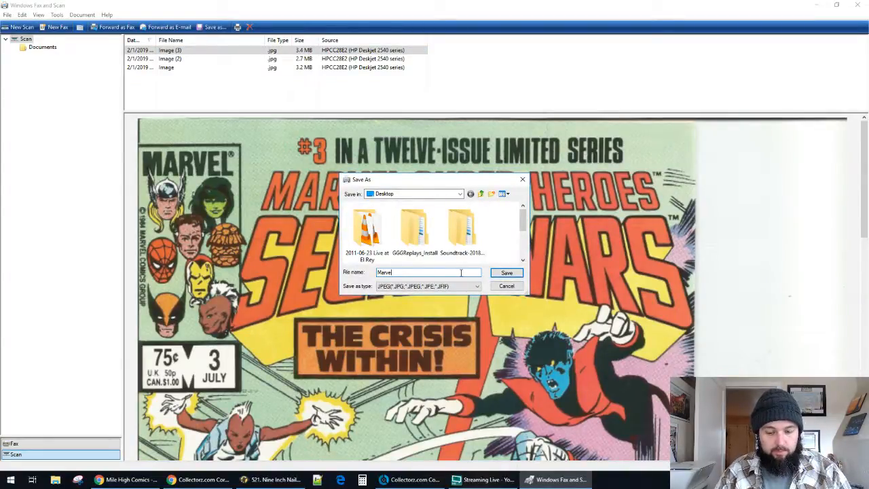
key(Return)
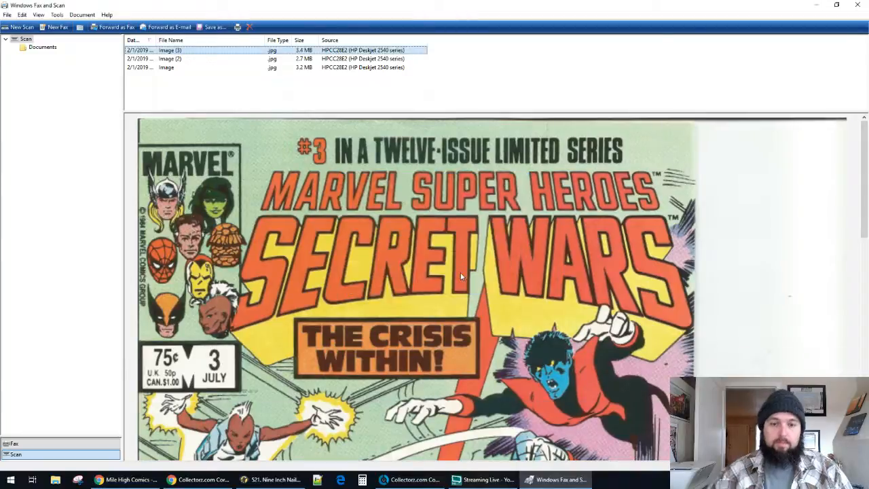
click(816, 4)
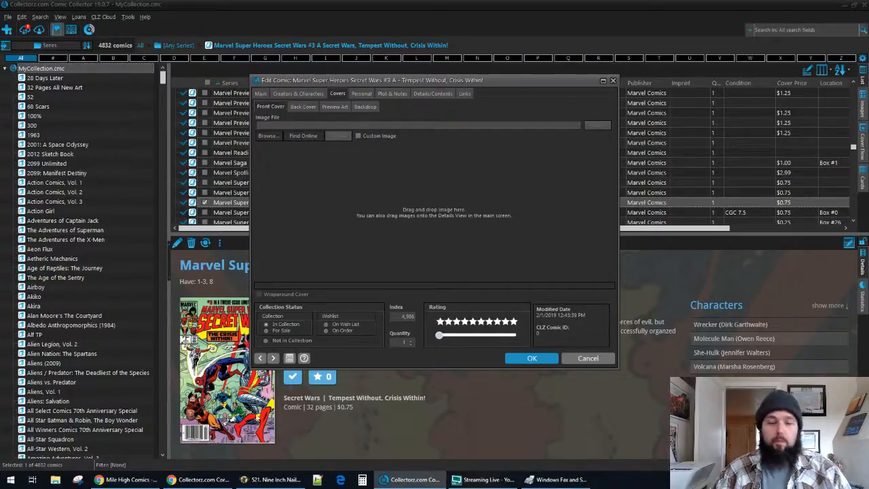
Save the Marvel Super Heroes Secret Wars #3 A entry without a front cover and go to the desktop
click(532, 358)
click(844, 4)
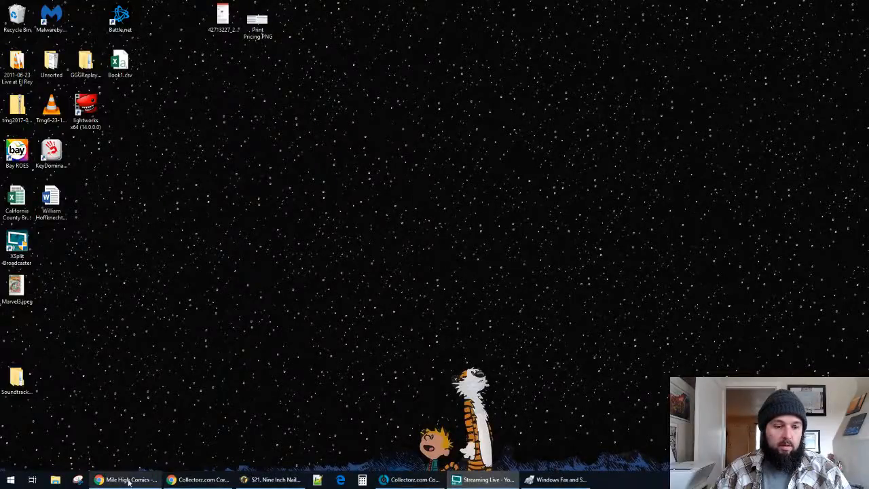
click(414, 479)
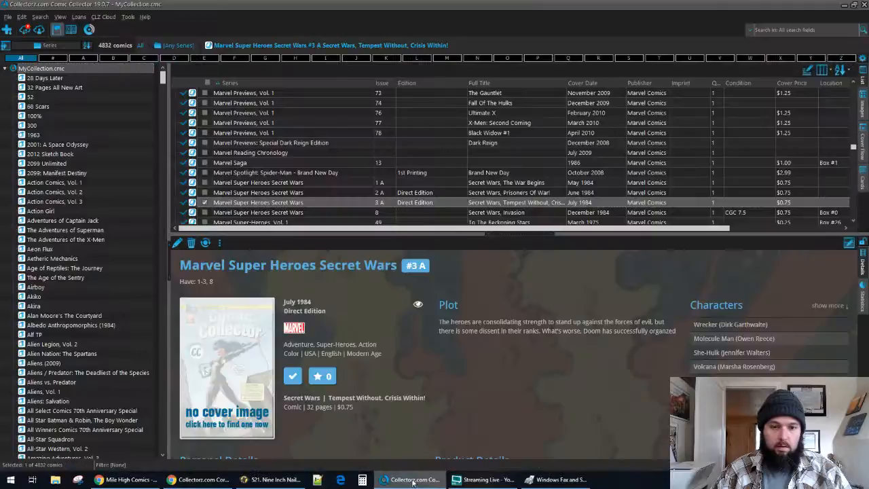
click(415, 478)
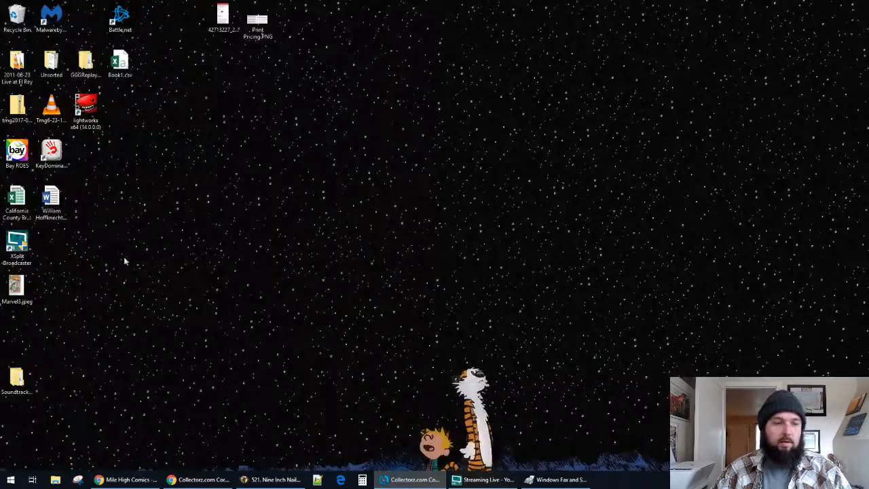
Open Marvel3.jpeg from the desktop in Paint and resize it to 20 percent with the aspect ratio maintained
right_click(24, 299)
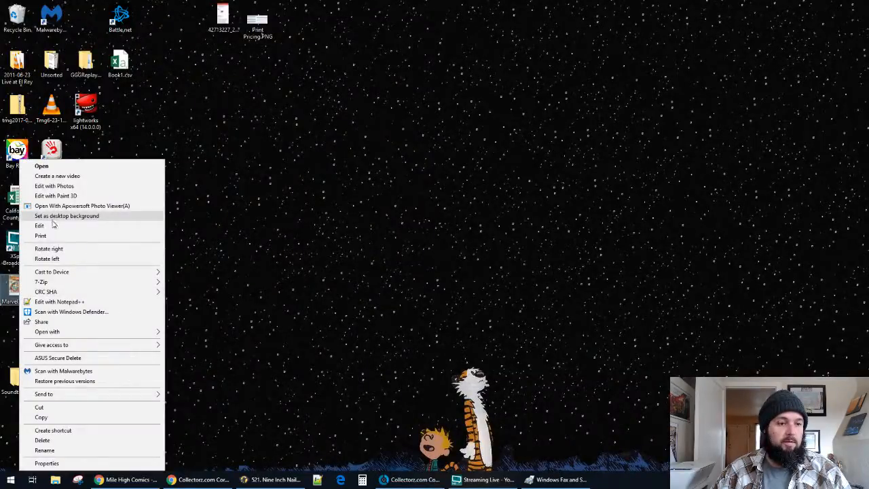
click(53, 230)
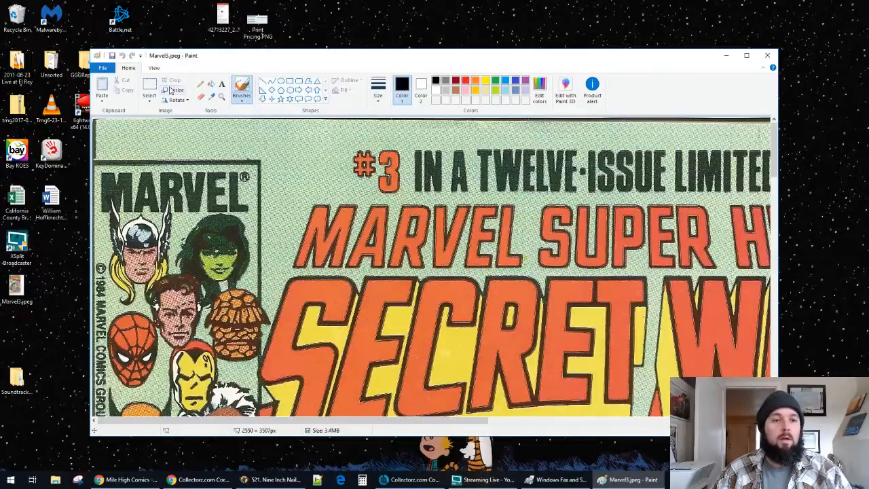
click(171, 89)
double_click(198, 138)
text(20)
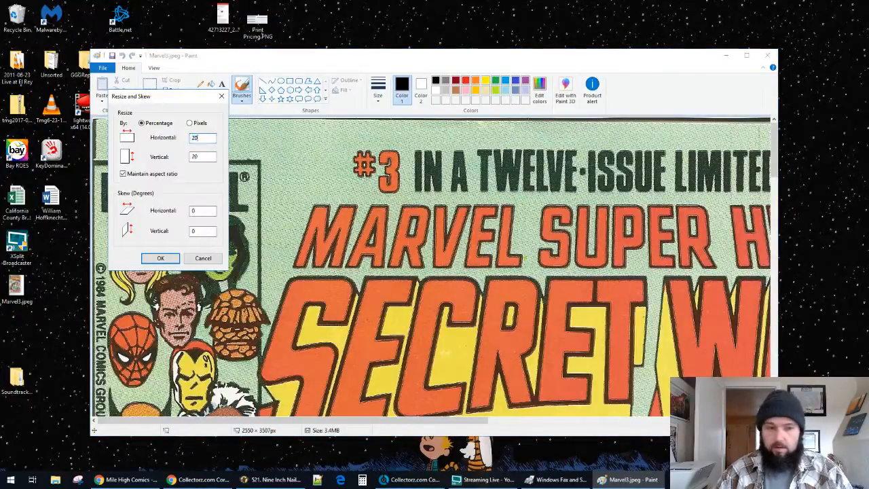
key(Return)
Crop the scan to the comic cover, about 403 x 615 px, then save the image and close Paint
click(149, 87)
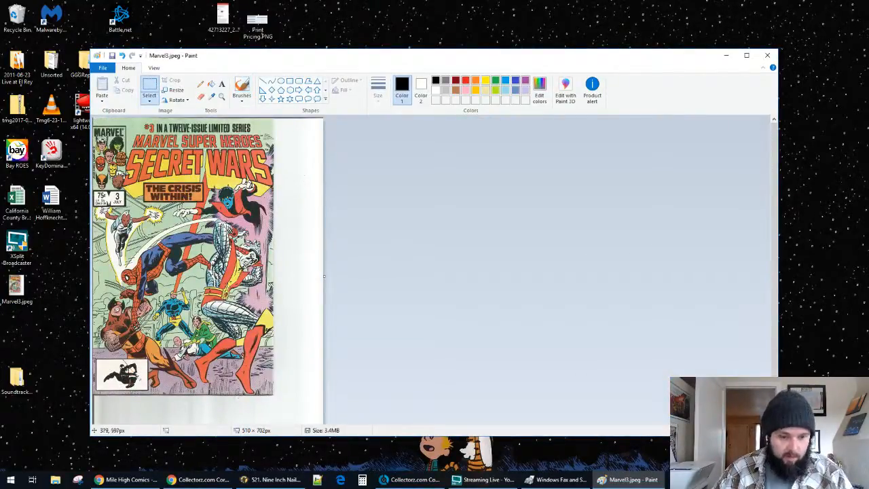
drag(274, 395, 93, 124)
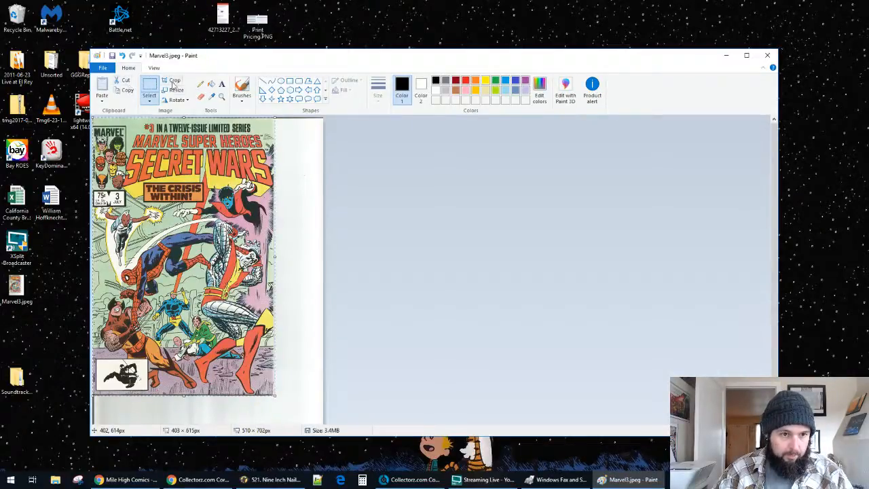
click(169, 80)
click(112, 55)
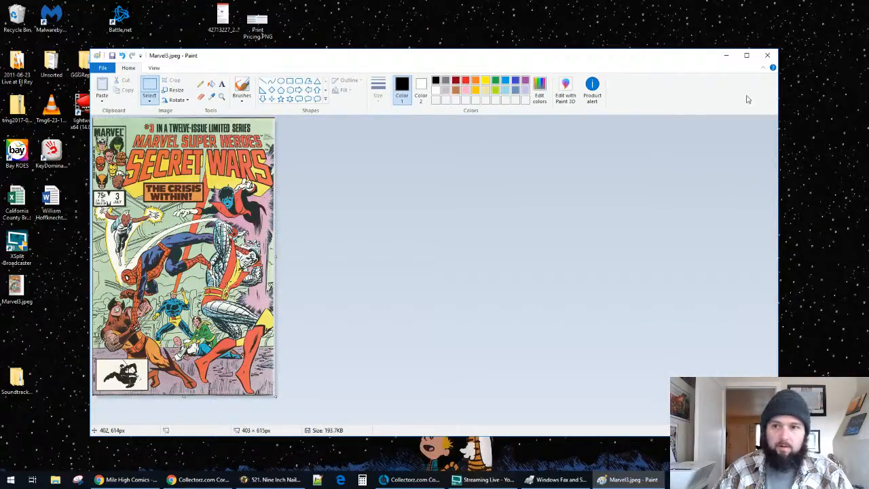
click(767, 55)
Move Marvel3.jpeg from the desktop into the Images folder of Comic Collector in File Explorer
click(55, 479)
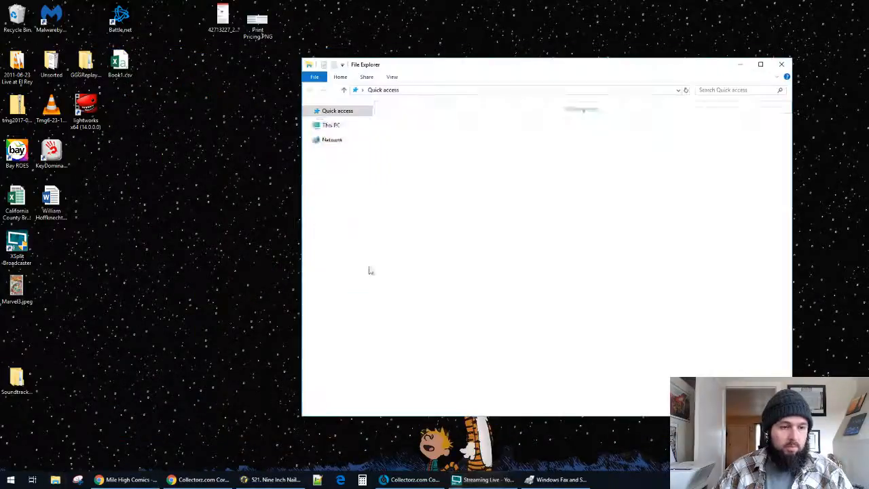
click(334, 209)
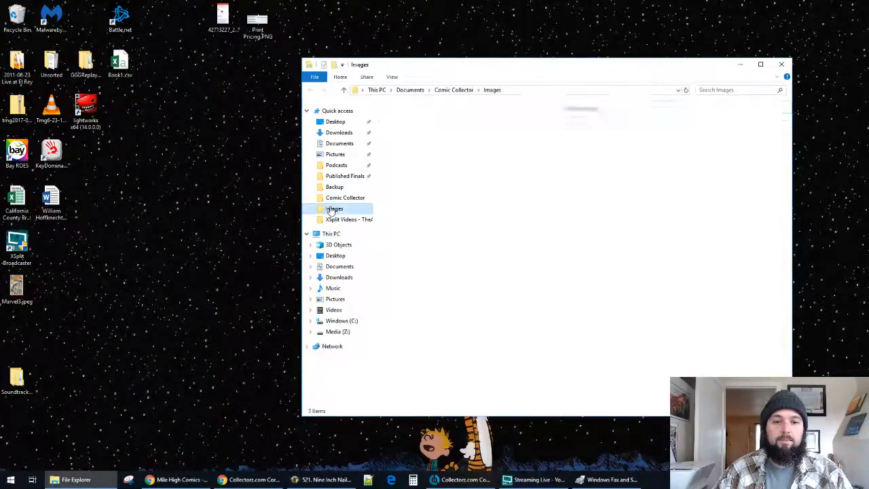
drag(16, 285, 782, 119)
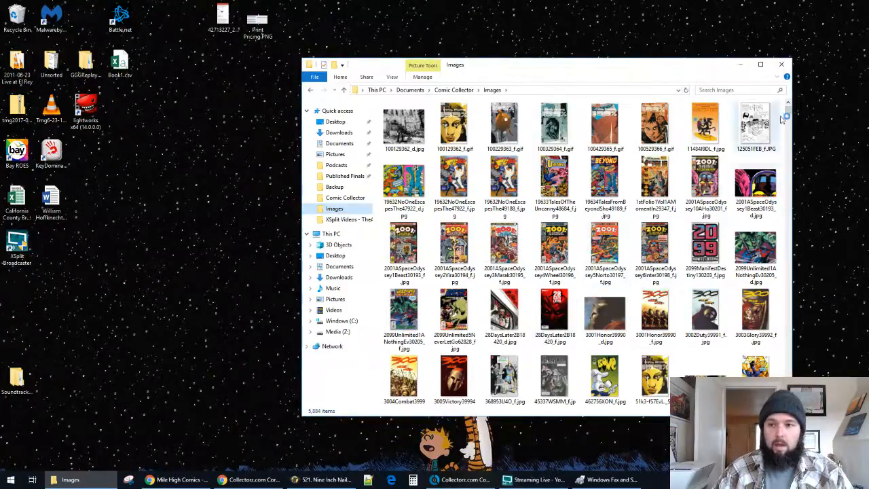
click(741, 65)
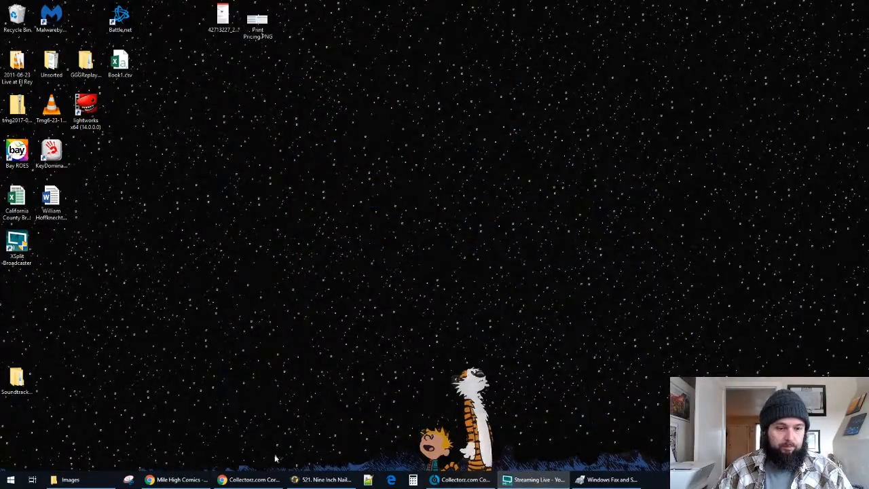
In Comic Collector, set Marvel3.jpeg from the Images folder as the front cover of Marvel Super Heroes Secret Wars #3 A and save the entry
click(461, 479)
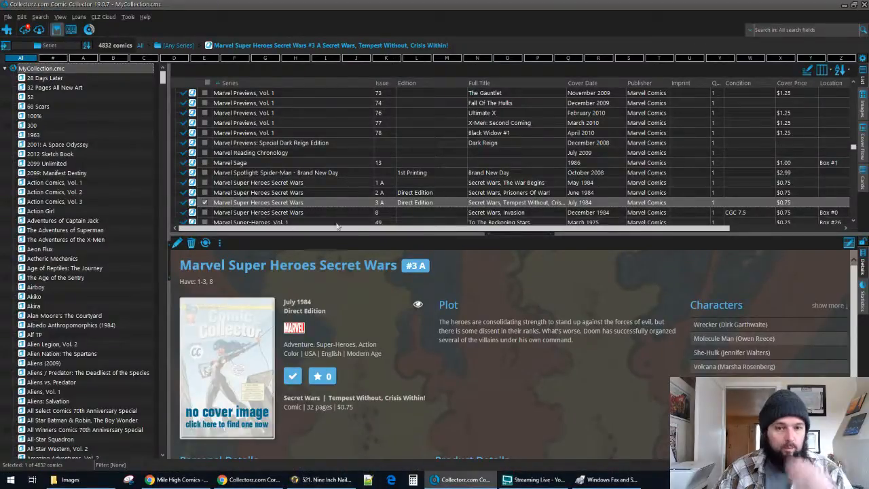
double_click(265, 204)
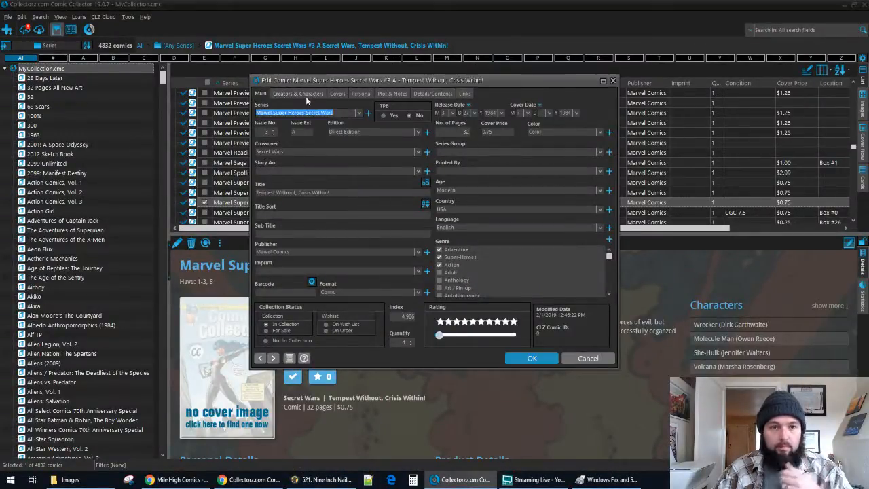
click(338, 93)
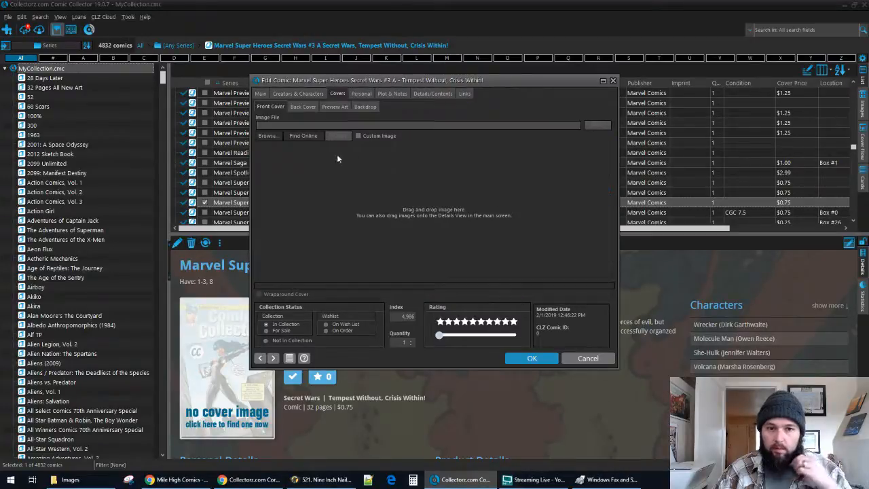
click(266, 135)
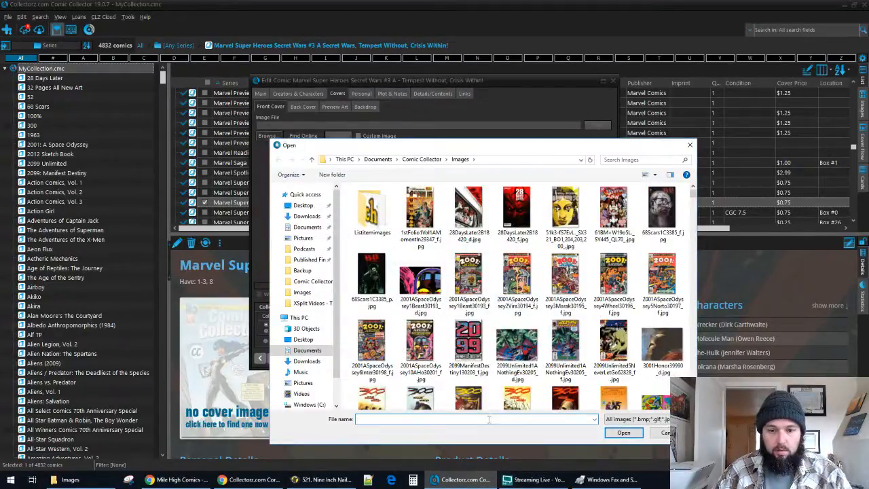
text(marv)
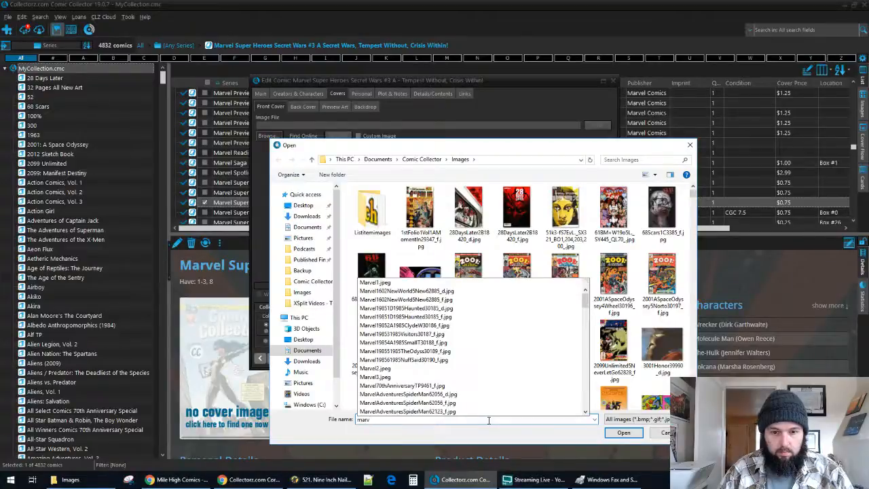
text(e)
click(392, 377)
click(623, 432)
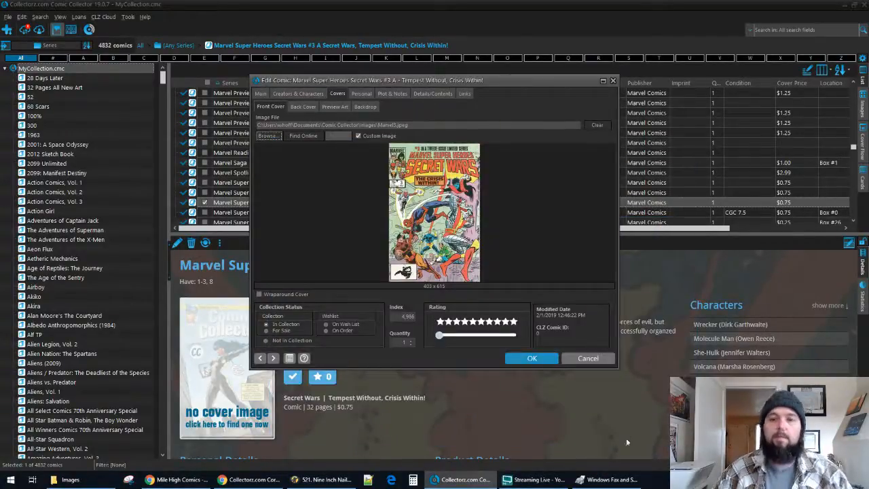
click(536, 358)
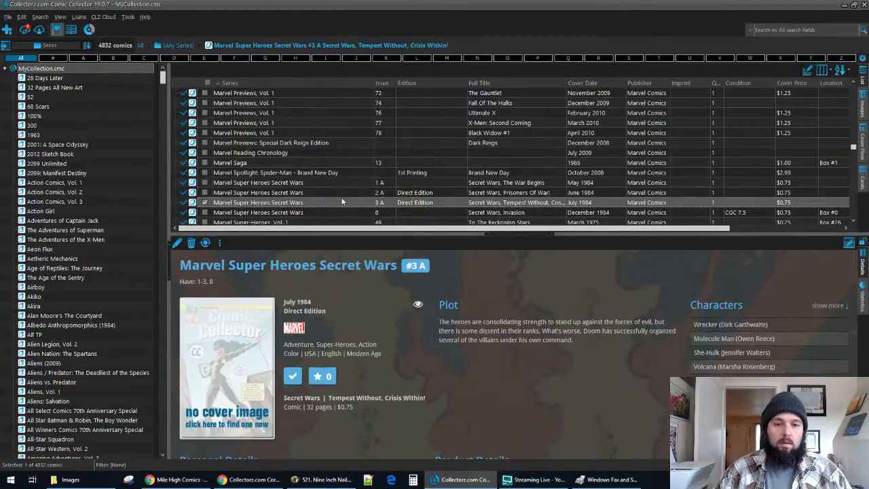
Submit the Marvel Super Heroes Secret Wars #3 A entry to CLZ Core and return to Comic Collector
right_click(335, 204)
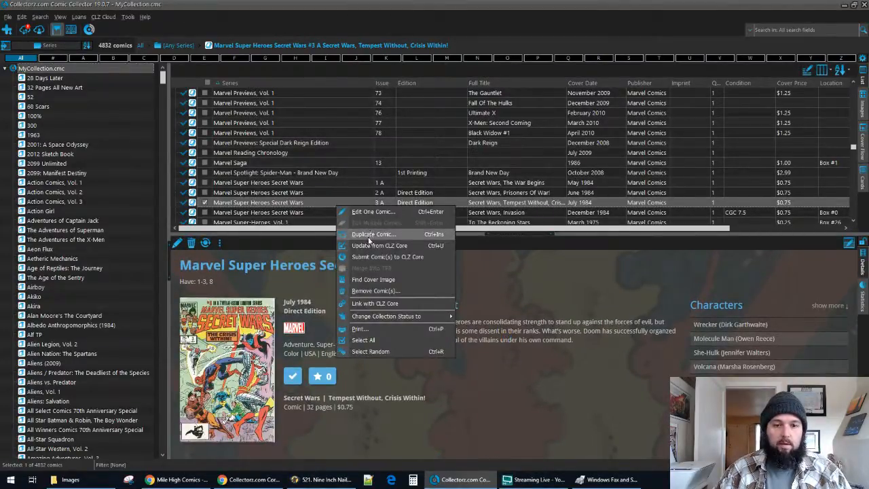
click(370, 256)
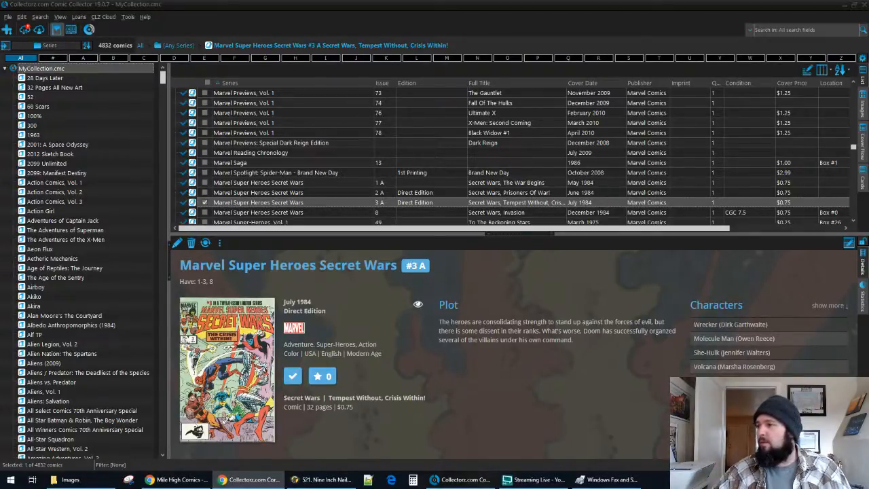
key(alt+Tab)
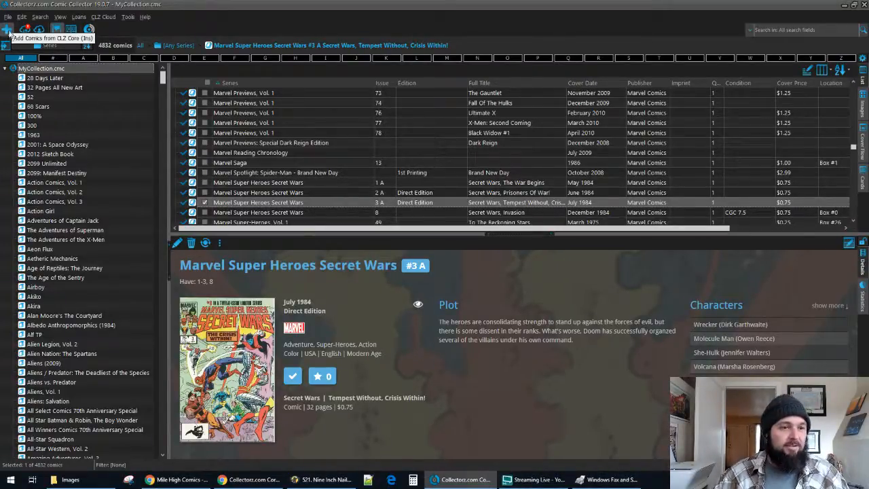
Add Marvel Super Heroes Secret Wars #4 through #9 and #10A to the collection from CLZ Core
click(7, 30)
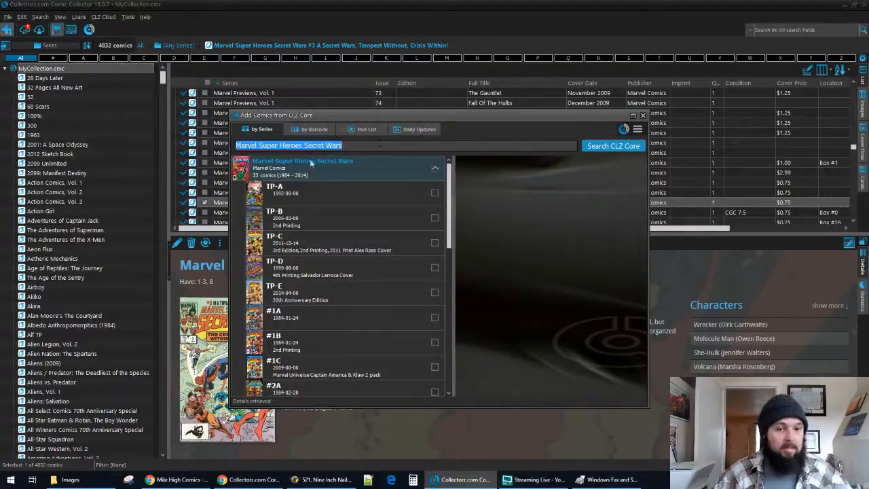
scroll(375, 259, down, 3)
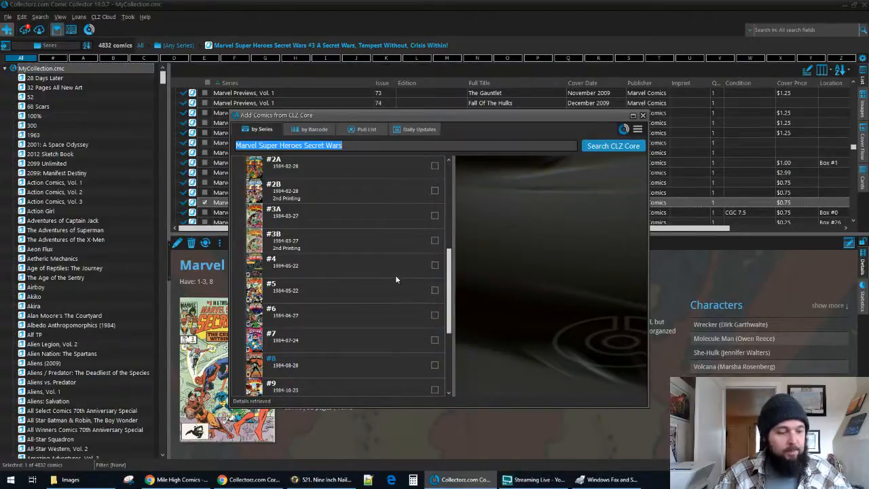
click(406, 268)
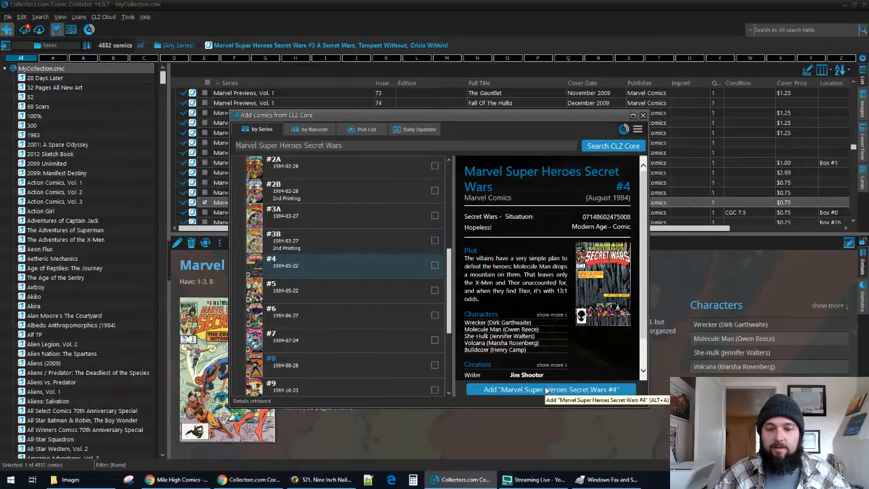
click(434, 265)
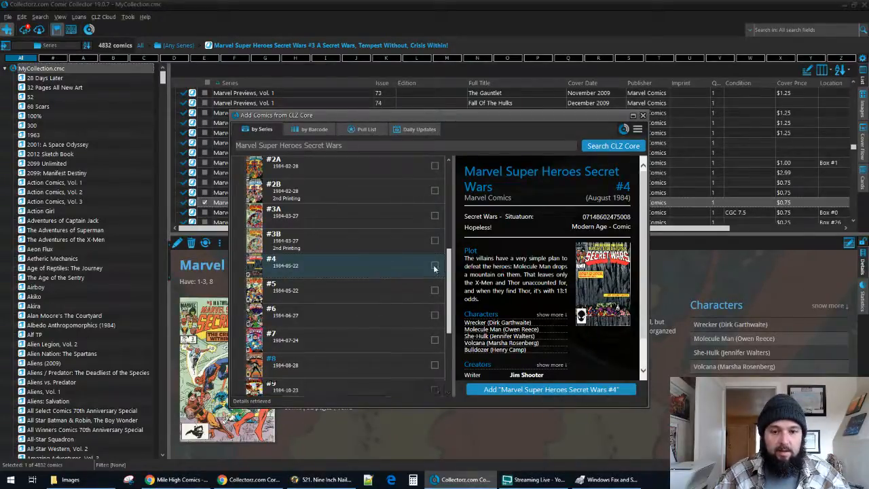
scroll(428, 269, down, 1)
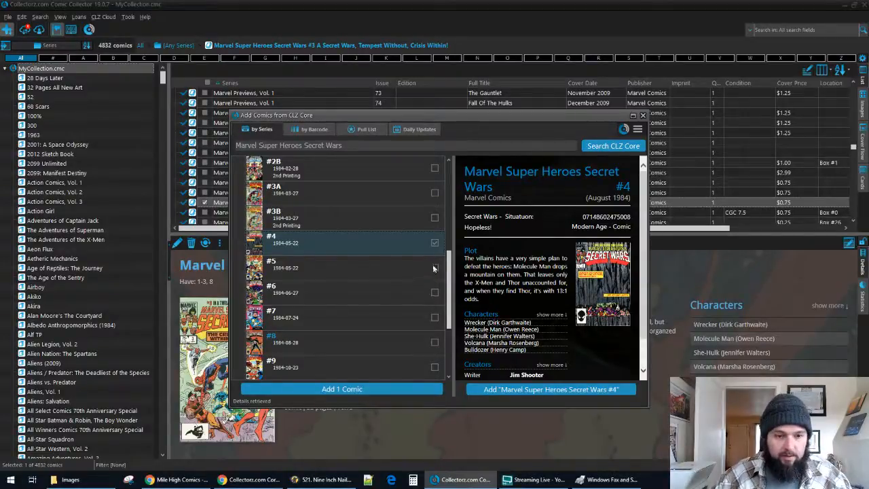
click(434, 292)
click(434, 269)
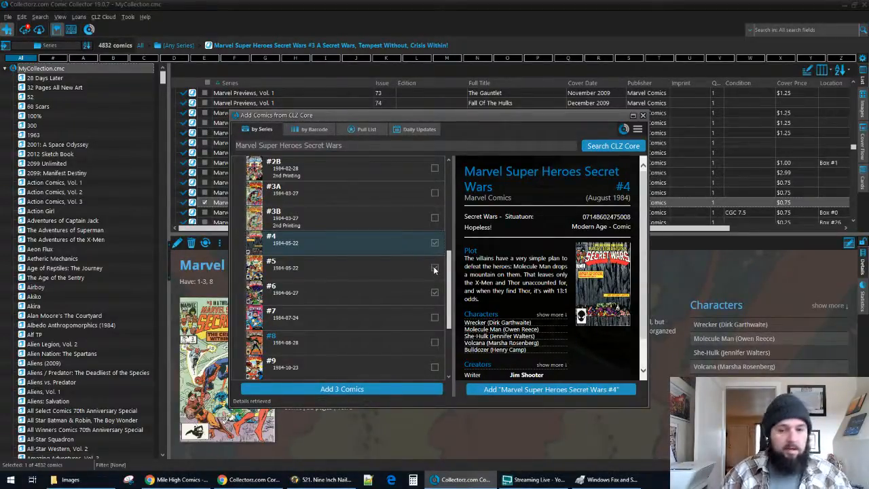
click(434, 317)
scroll(381, 266, down, 1)
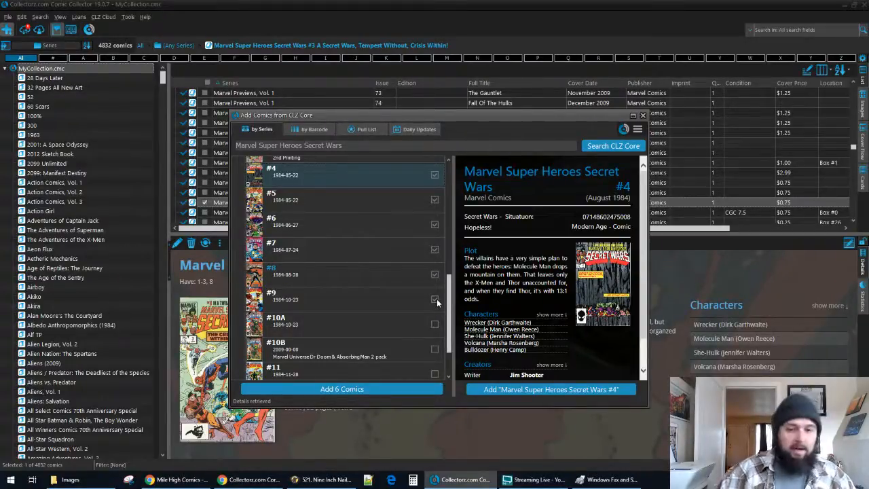
click(434, 324)
click(399, 392)
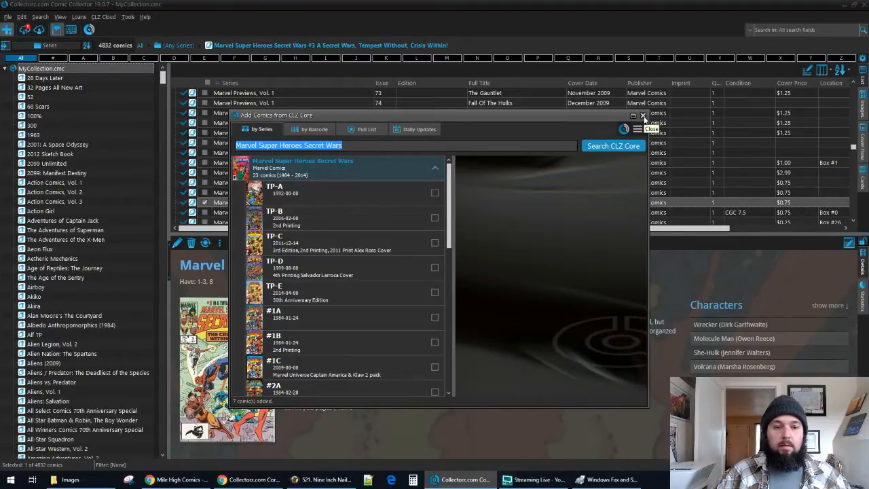
click(643, 116)
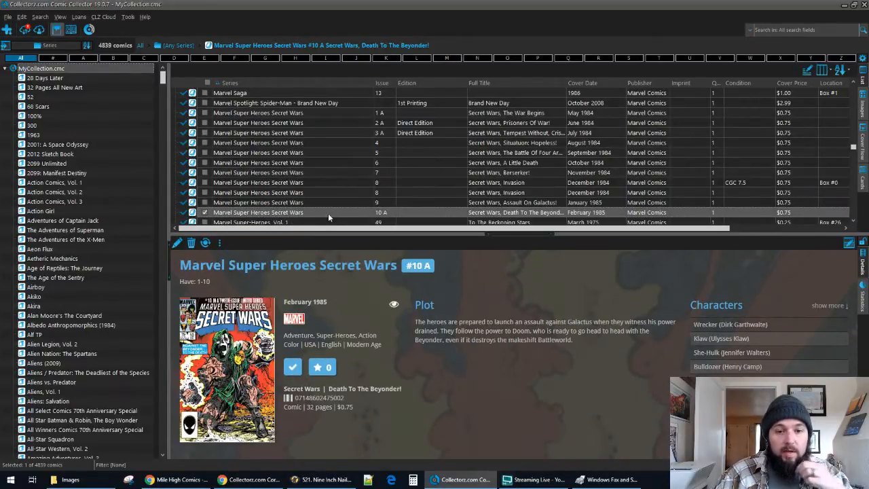
Duplicate the Marvel Super Heroes Secret Wars #10 A entry and remove the extra copy
right_click(328, 214)
click(350, 242)
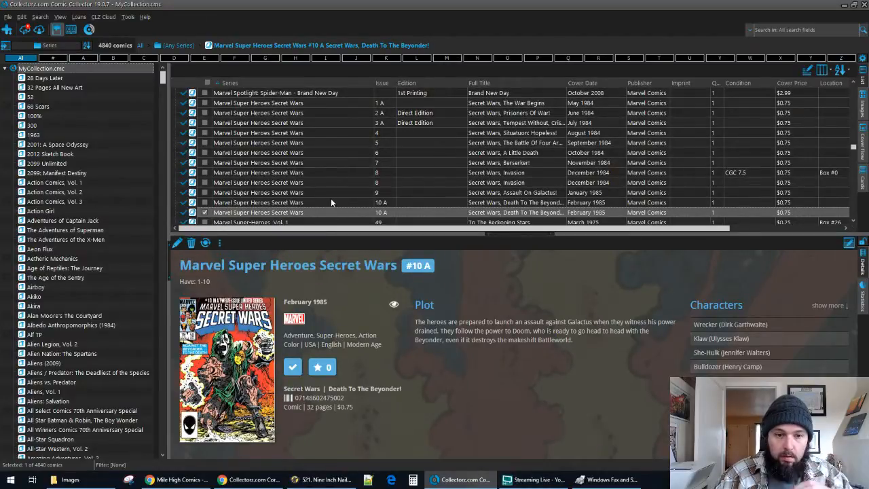
click(331, 202)
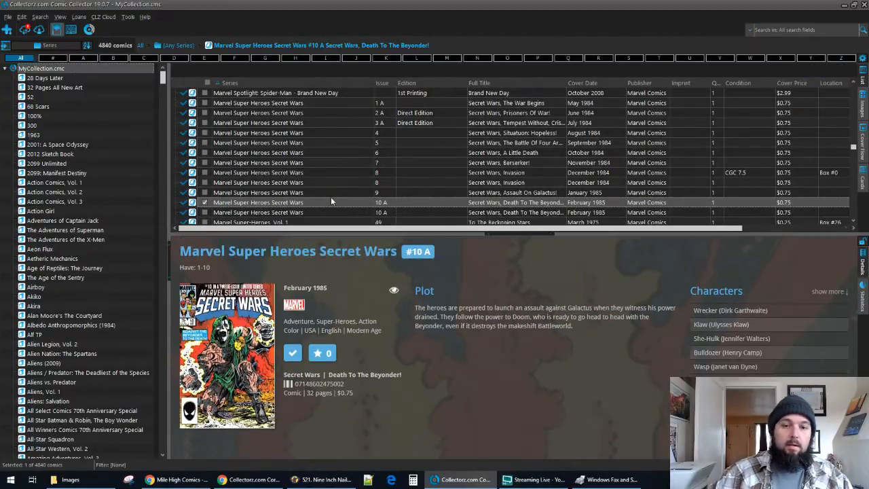
Set the edition of Marvel Super Heroes Secret Wars #10 A to Newsstand Edition and save the entry
double_click(333, 202)
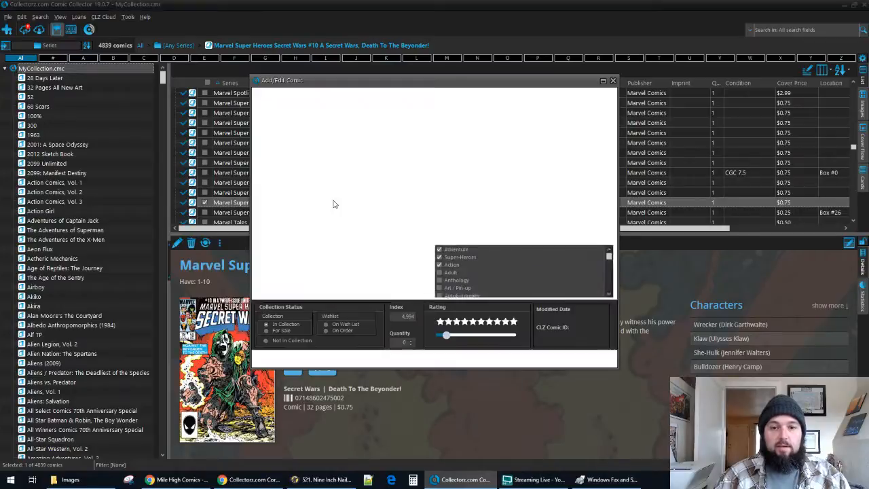
click(374, 132)
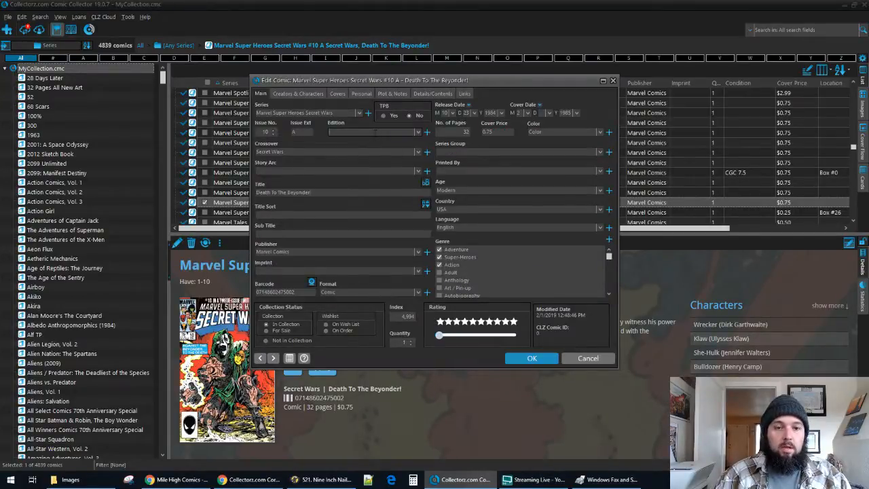
text(Newsstand)
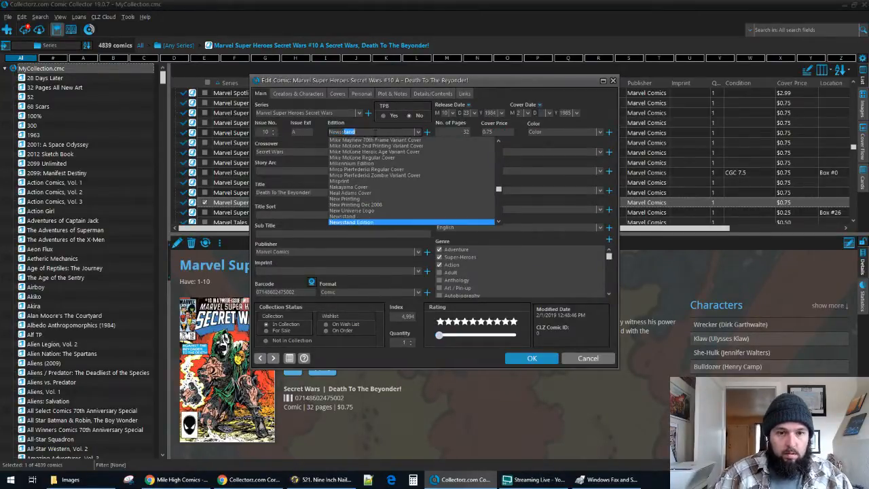
click(351, 222)
click(543, 356)
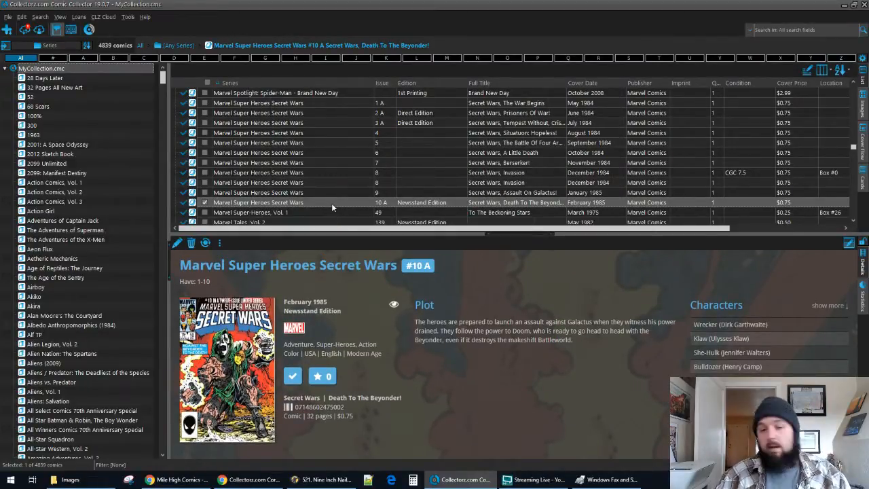
Search online for front cover images of Marvel Super Heroes Secret Wars #10 A, look through them, and close the entry
double_click(332, 203)
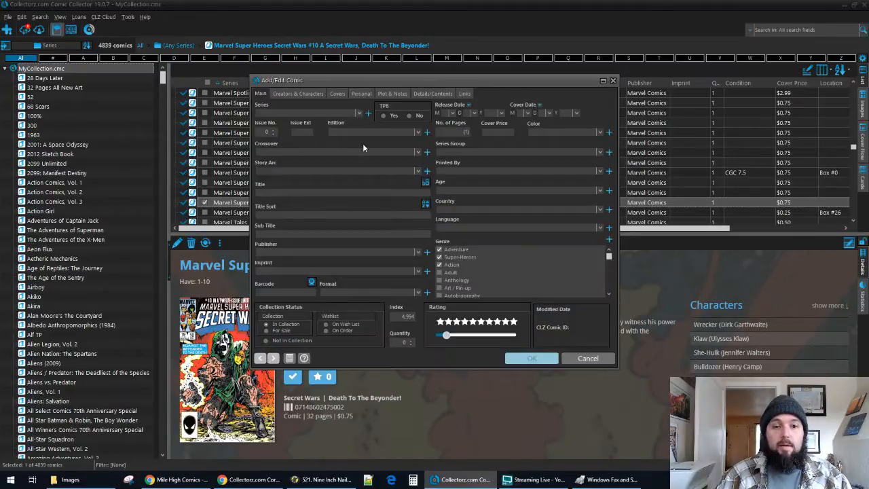
click(338, 93)
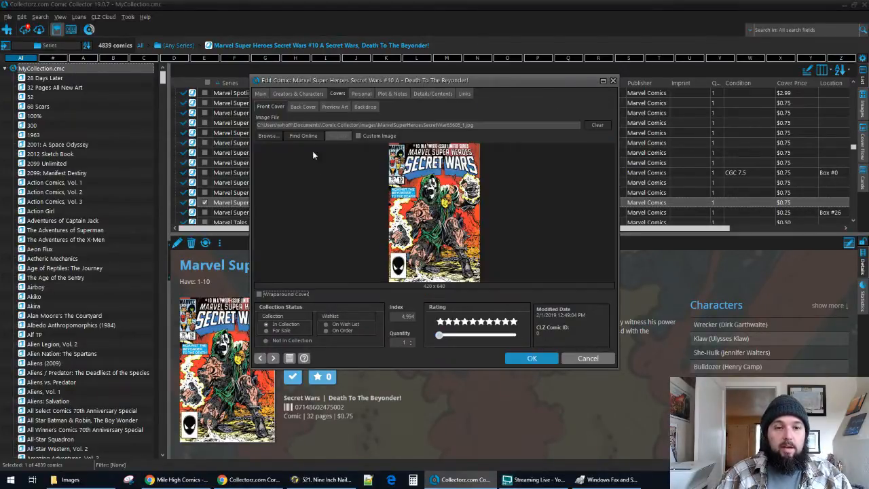
click(303, 135)
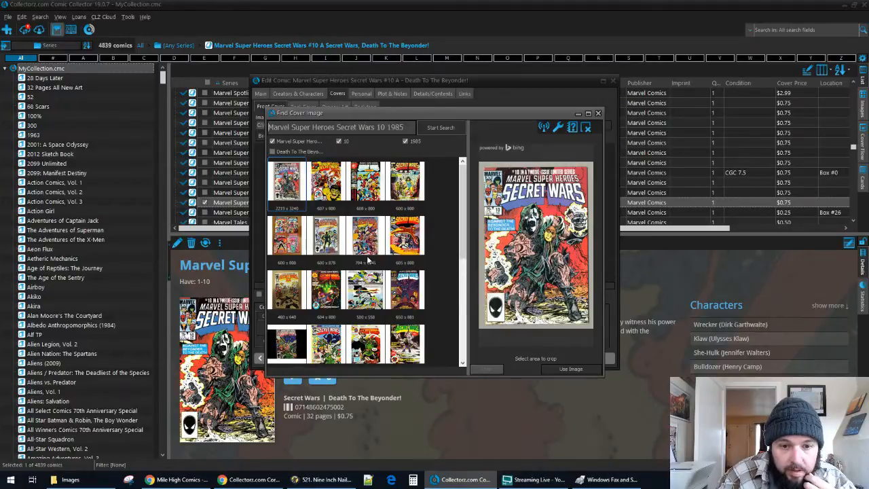
scroll(415, 267, down, 1)
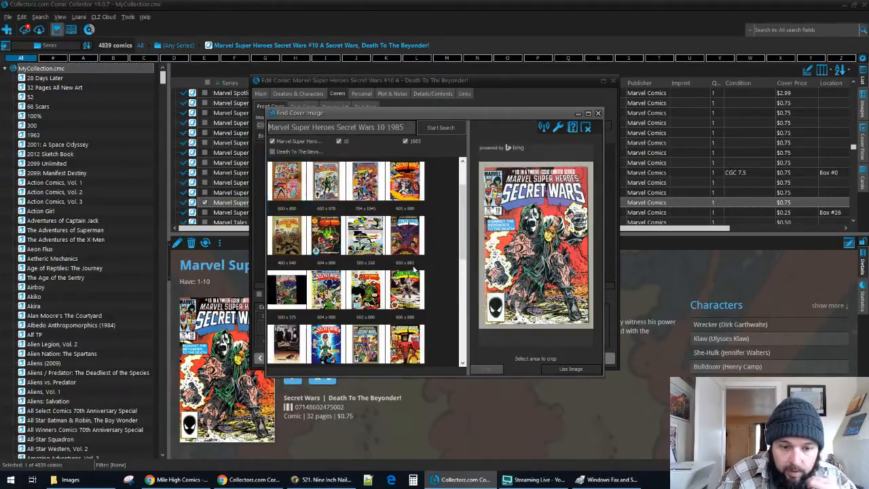
scroll(415, 269, down, 3)
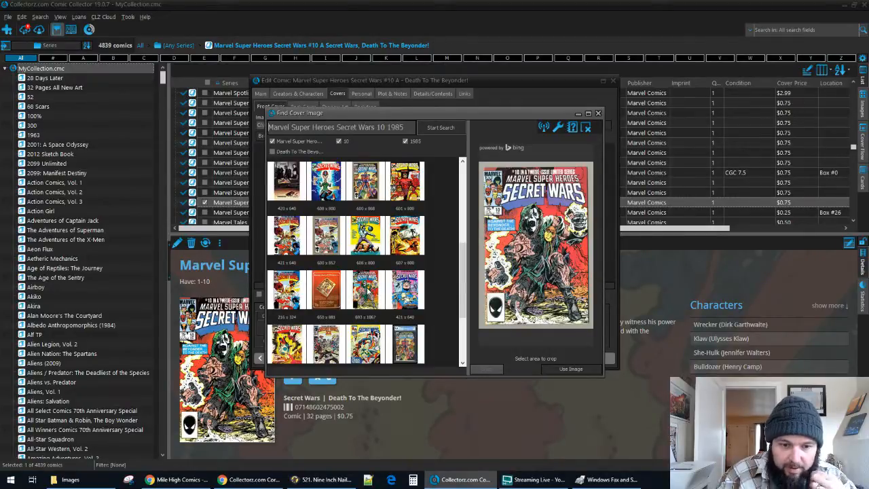
scroll(368, 292, down, 1)
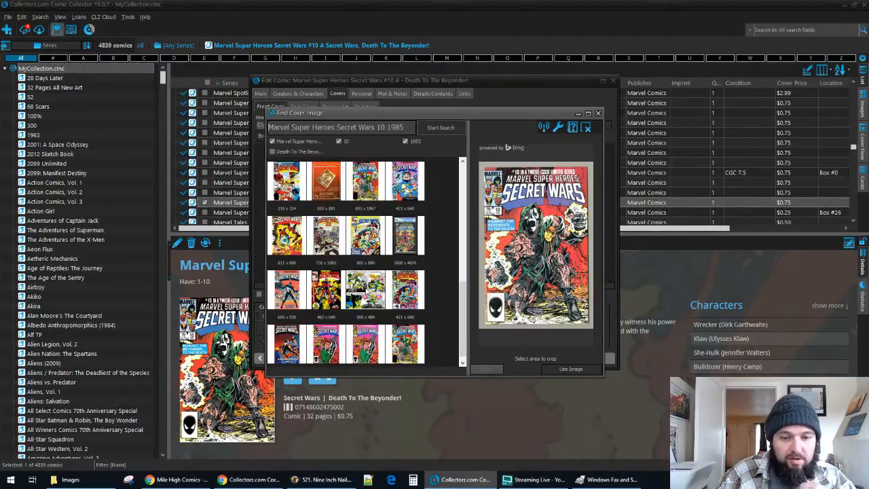
scroll(367, 292, down, 1)
scroll(365, 292, up, 6)
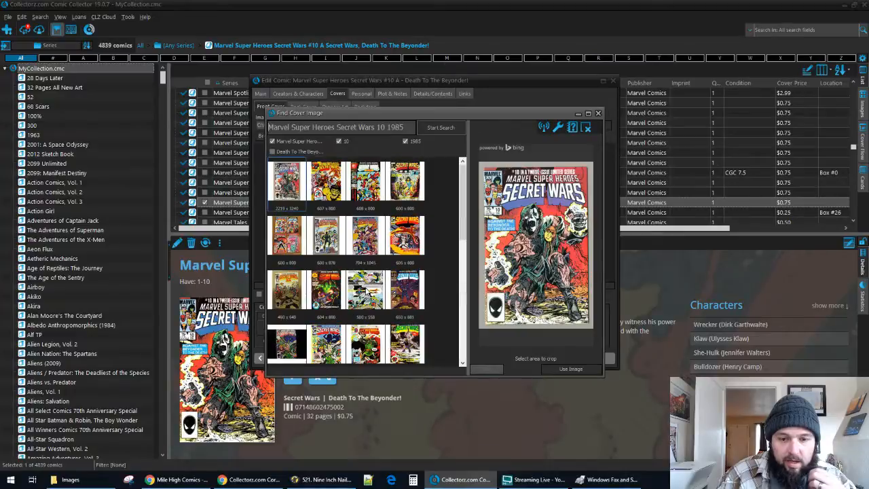
click(598, 114)
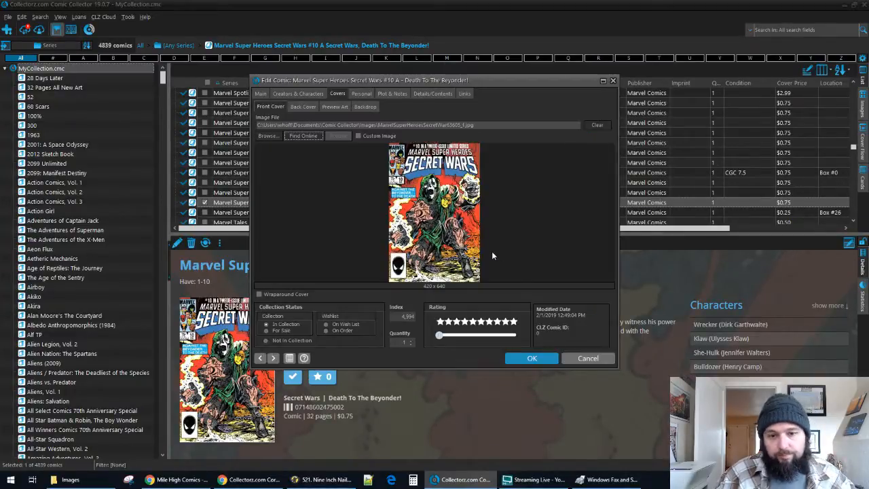
click(537, 355)
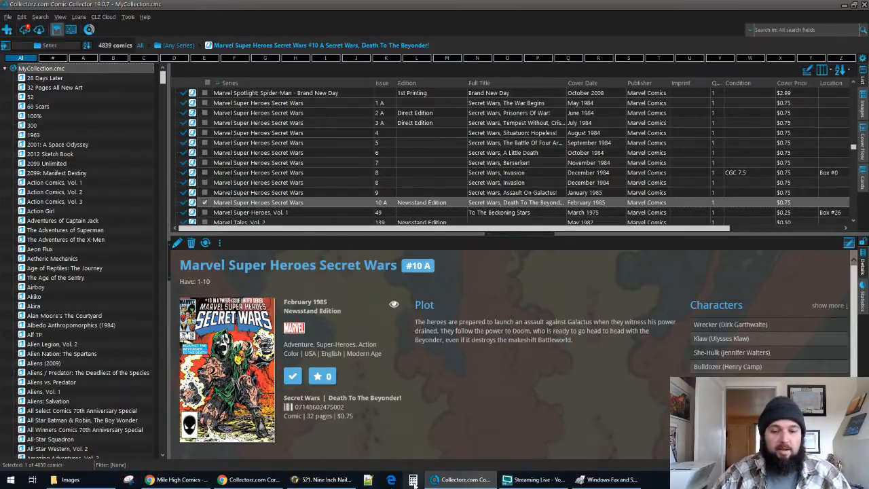
Switch to Windows Fax and Scan and scan the Marvel Super Heroes Secret Wars #10 cover as a 300 DPI color JPG
click(608, 479)
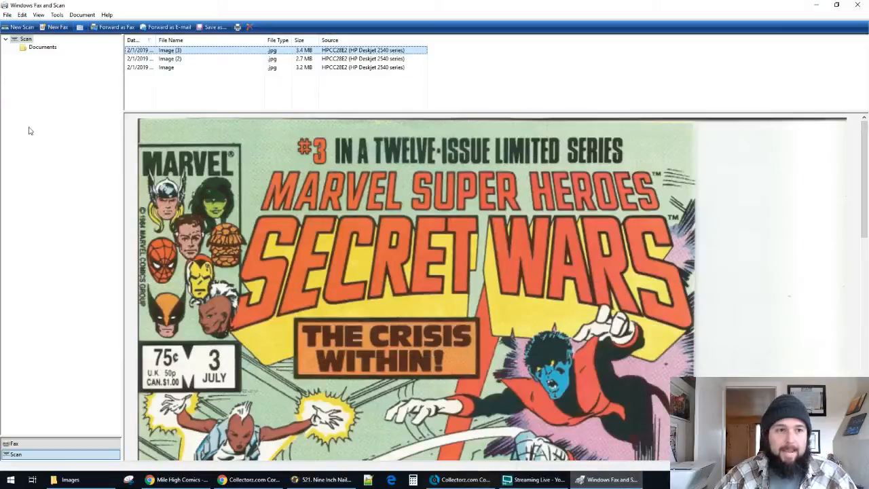
click(20, 26)
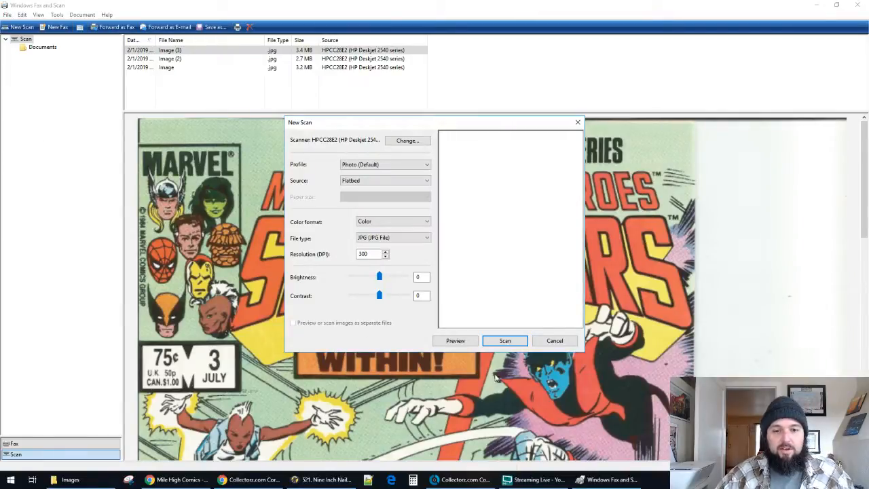
click(510, 340)
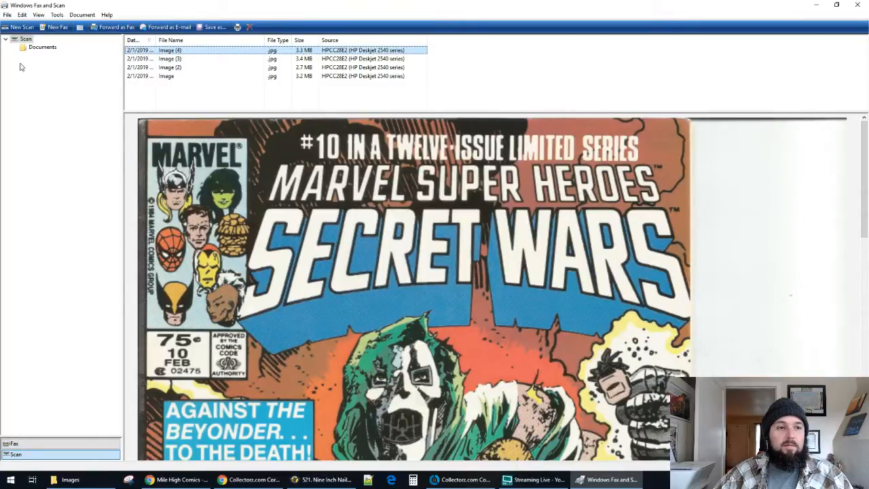
click(818, 7)
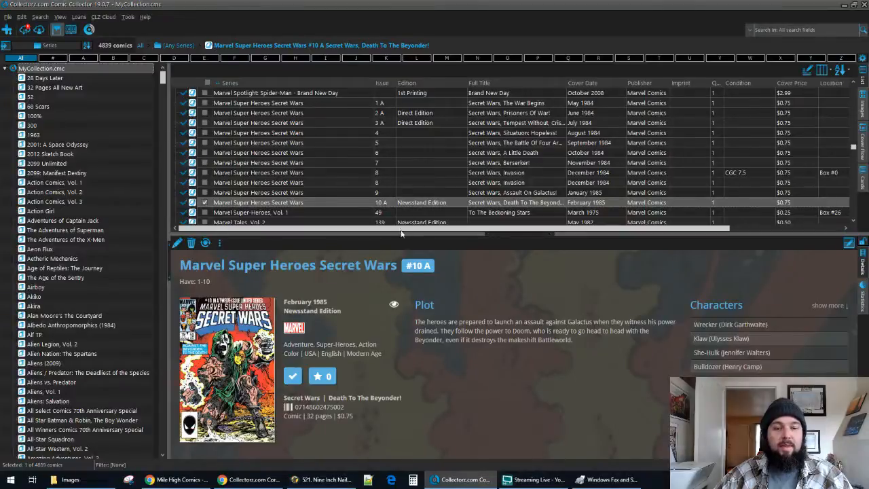
Save the scanned issue #10 cover, Image (4), from Windows Fax and Scan to the desktop as Marvel4.jpeg
click(609, 479)
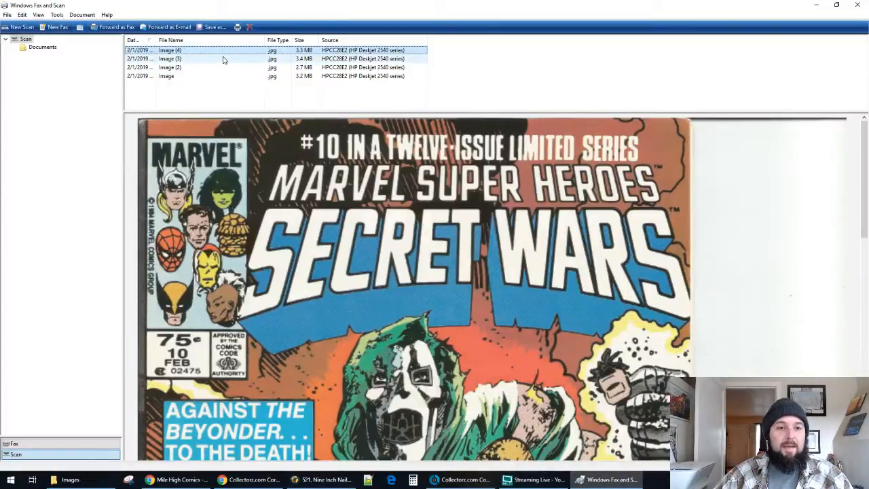
right_click(226, 52)
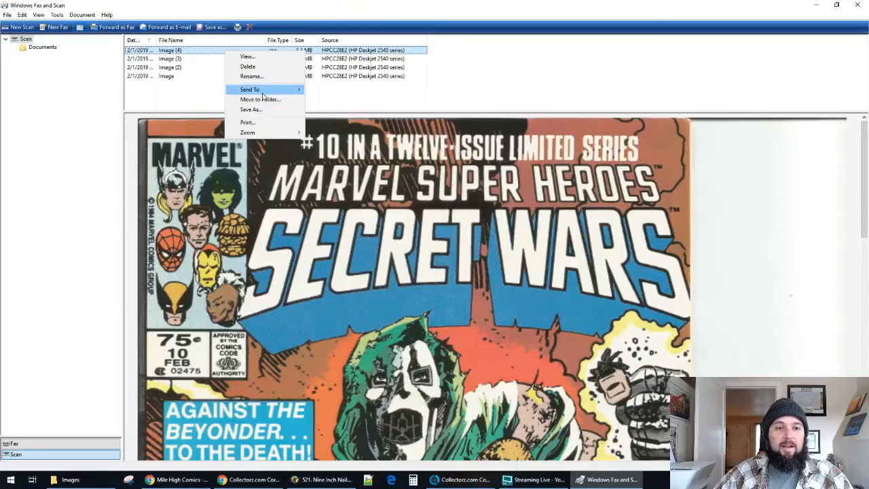
click(252, 112)
text(Marvel)
key(Return)
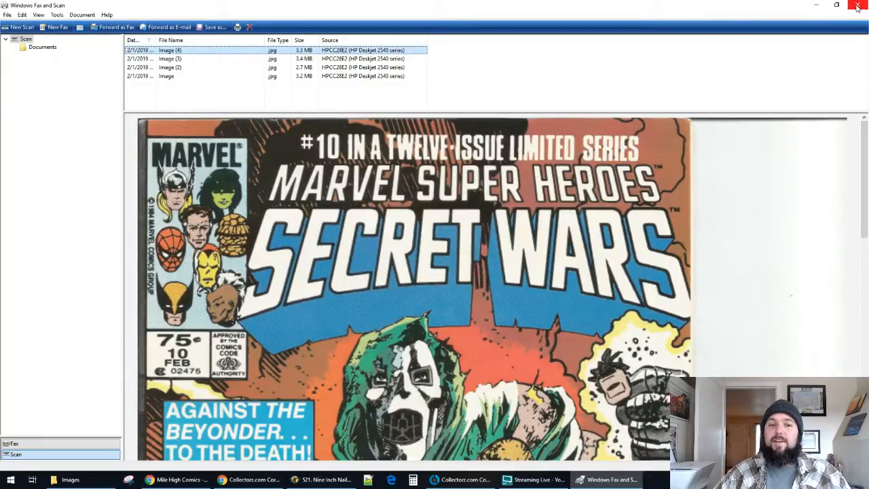
Open Marvel4.jpeg from the desktop in Paint, resize it to 20 percent with aspect ratio maintained, and activate the Select tool
click(816, 6)
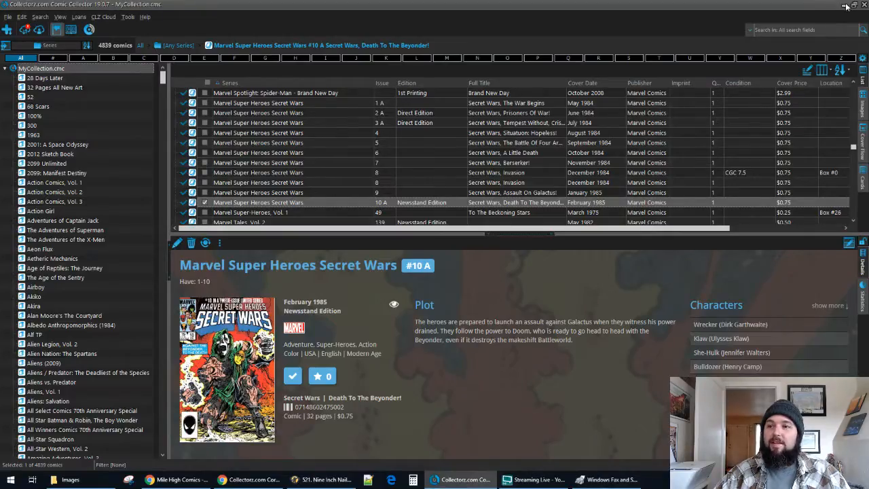
click(845, 5)
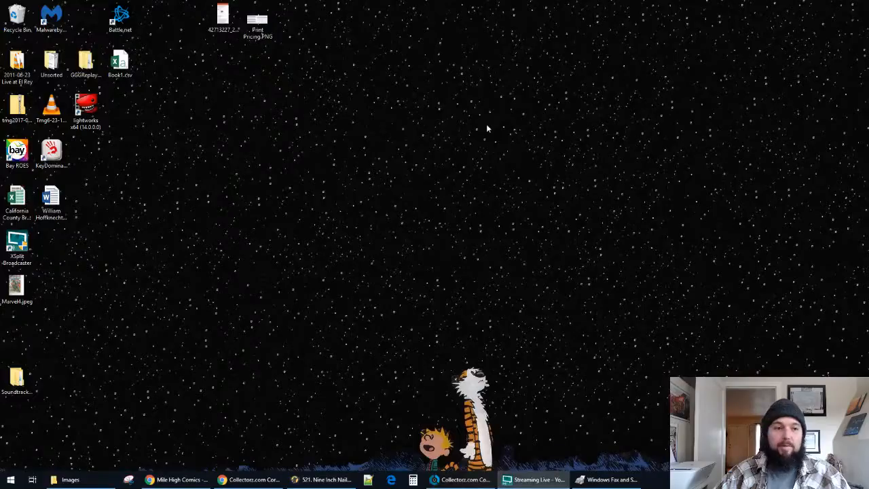
right_click(19, 289)
click(68, 226)
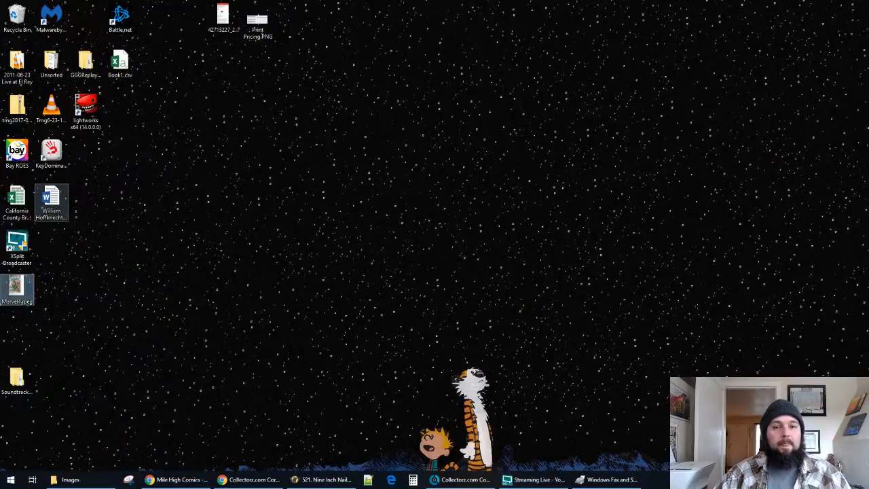
click(174, 89)
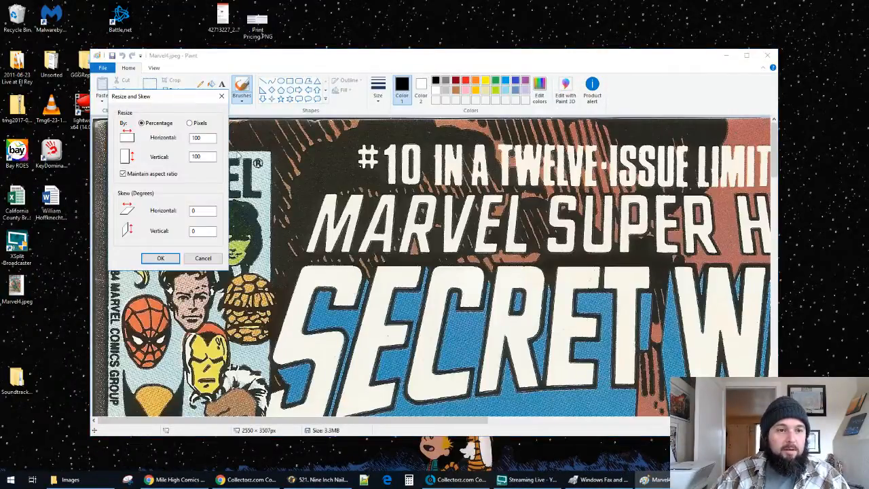
text(20)
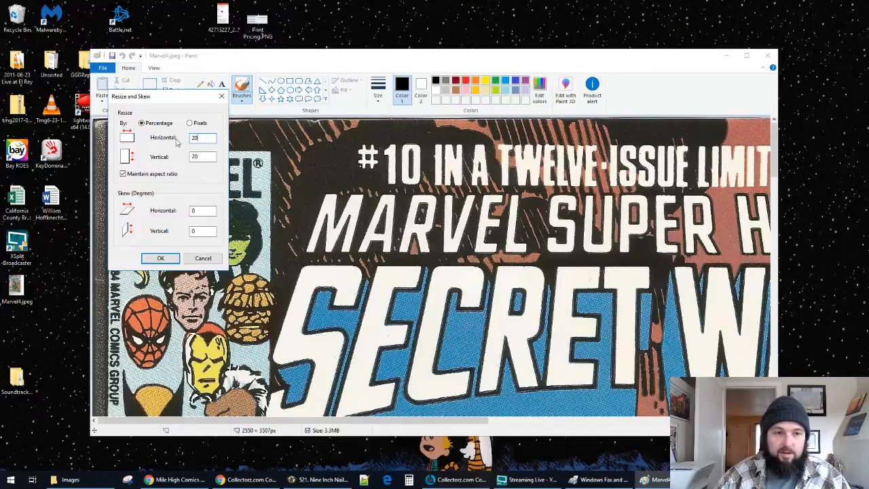
key(Return)
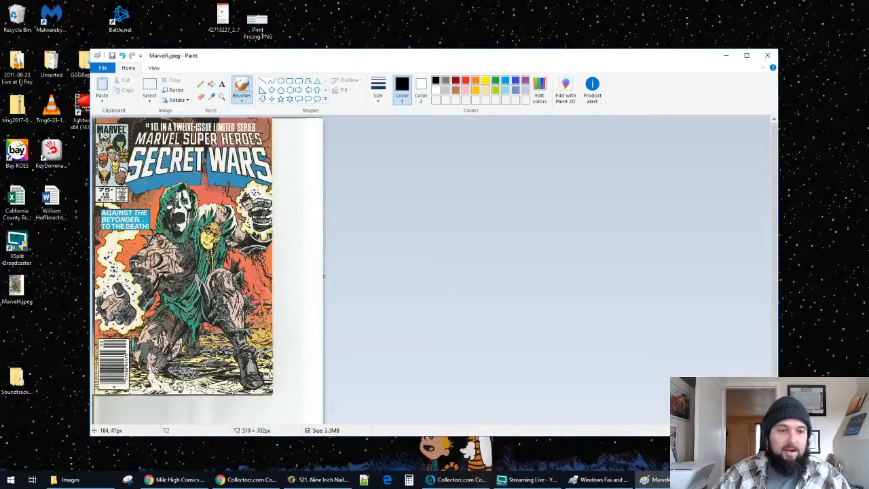
click(149, 86)
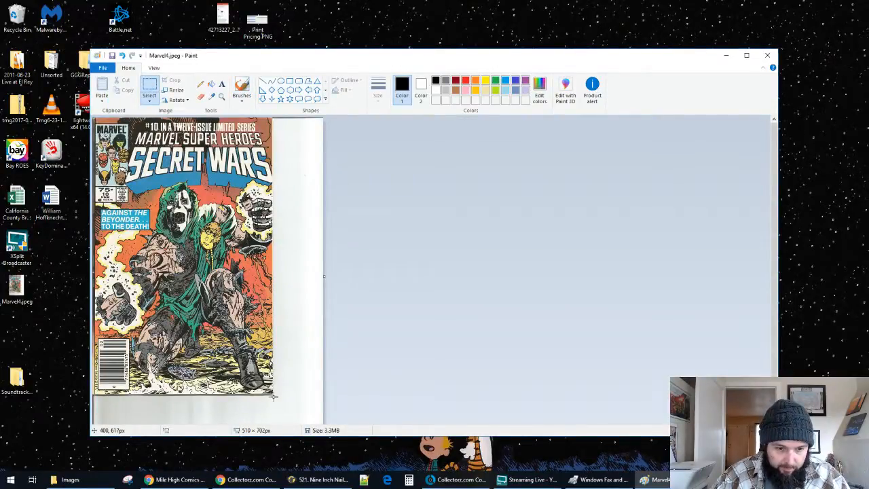
drag(270, 395, 26, 89)
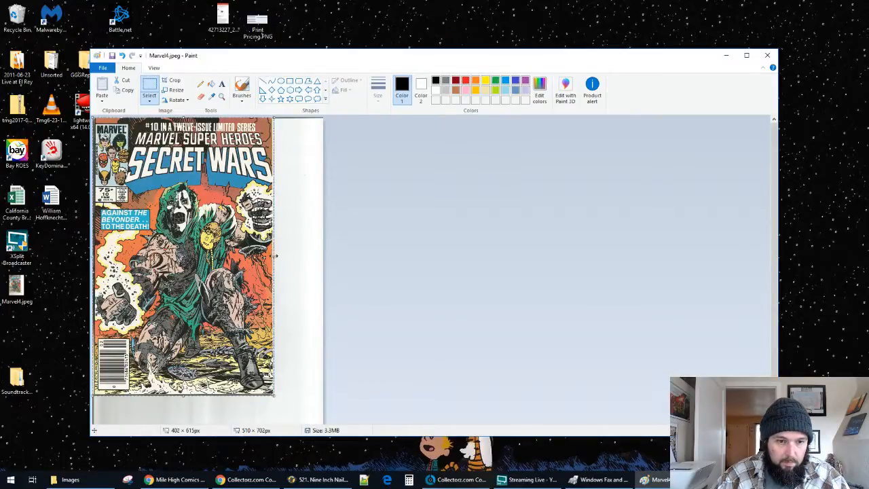
drag(275, 254, 272, 258)
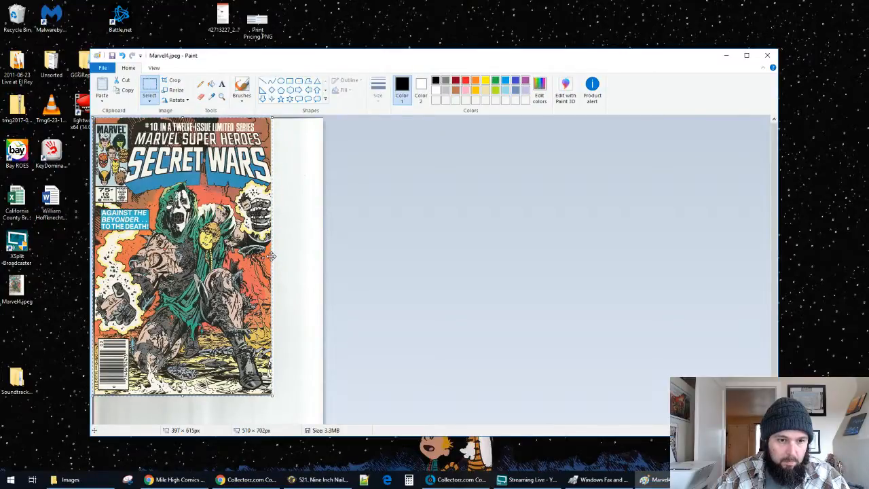
click(277, 259)
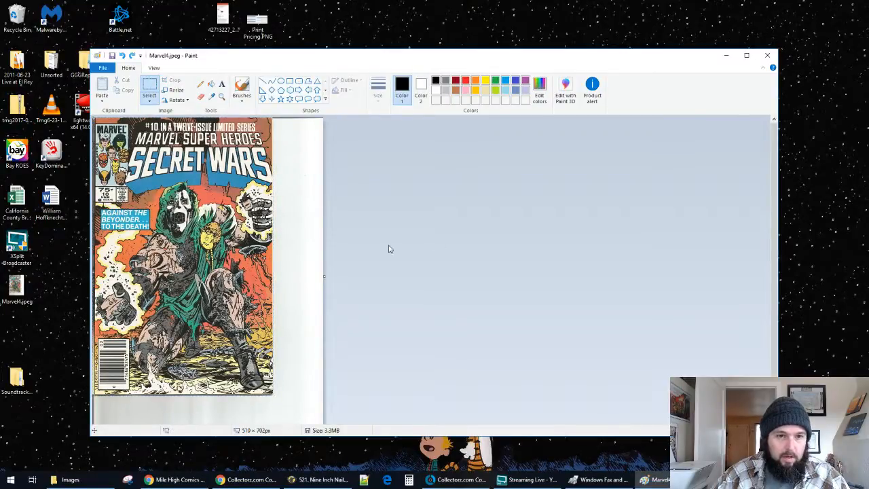
Crop the scan to the comic cover's edges, about 400 × 613 px, and save the image
drag(273, 393, 94, 118)
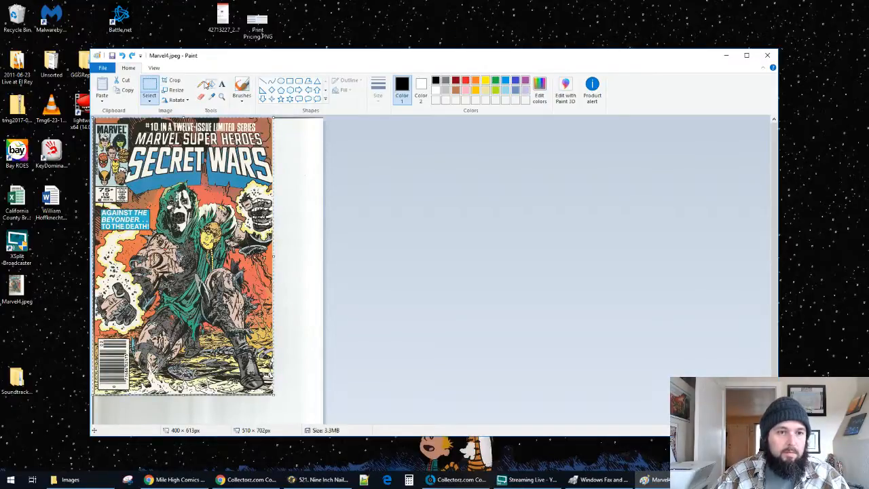
click(171, 80)
click(114, 56)
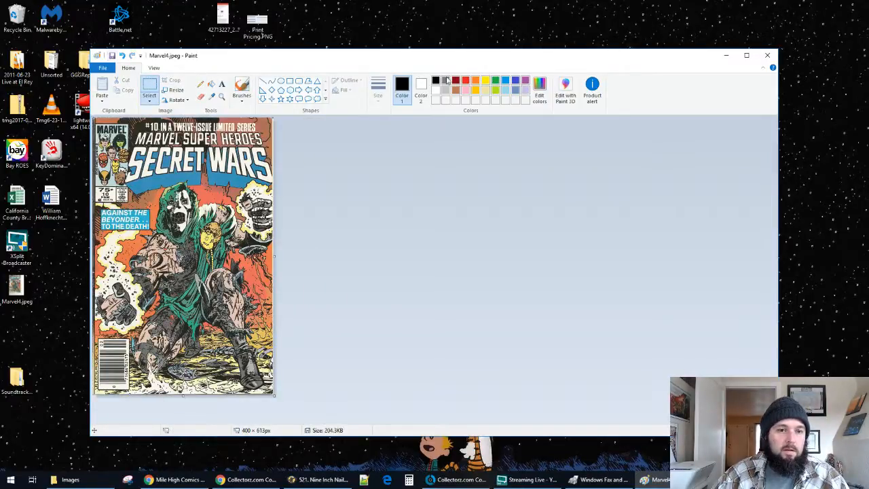
Close Paint, move Marvel4.jpeg from the desktop into the Comic Collector Images folder, and return to Collectorz.com Comic Collector
click(767, 55)
click(97, 478)
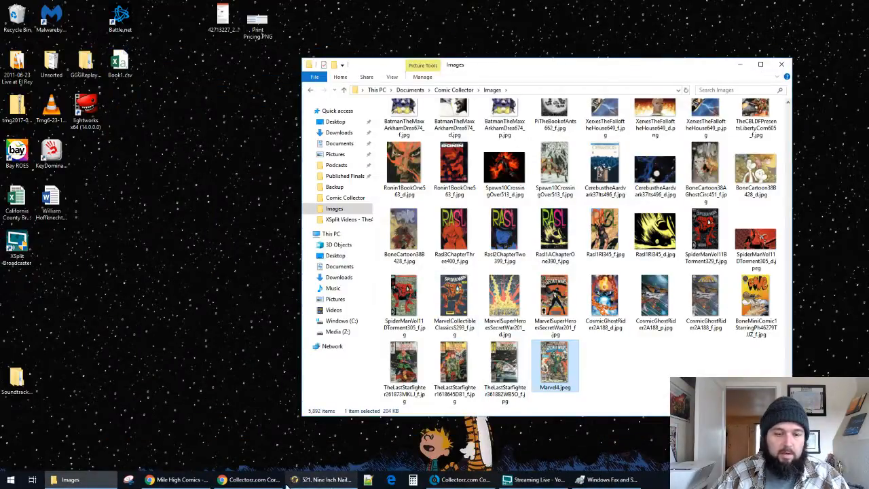
click(461, 479)
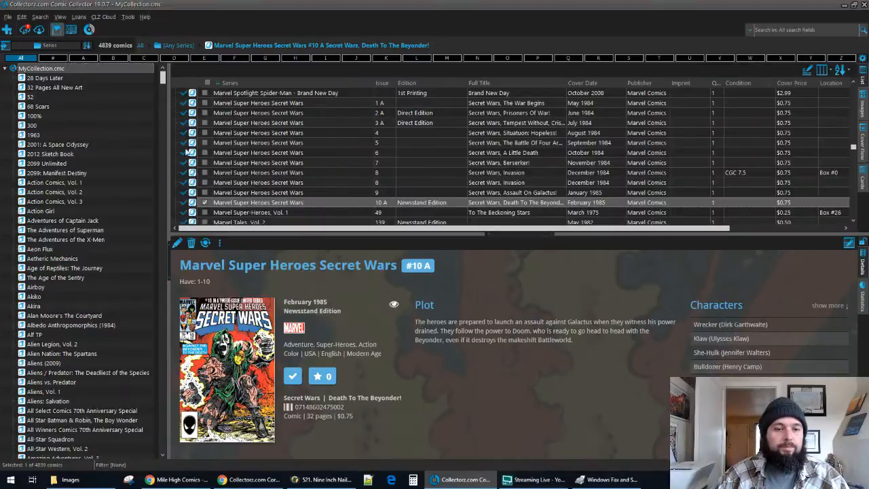
Set Marvel4.jpeg as the front cover image of Marvel Super Heroes Secret Wars #10 A and save the entry
double_click(323, 201)
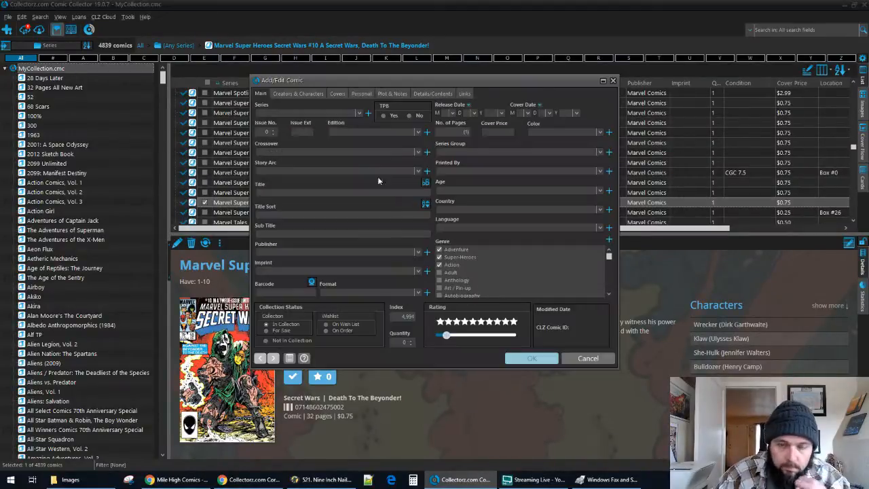
click(337, 93)
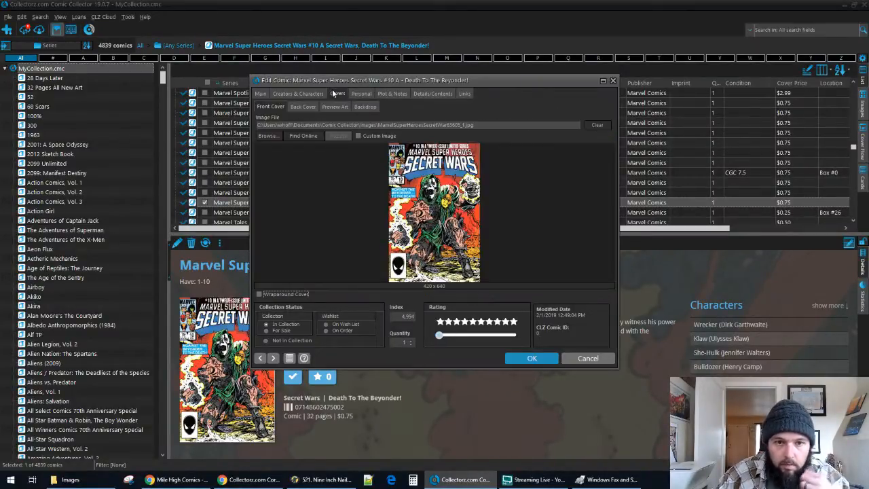
click(267, 136)
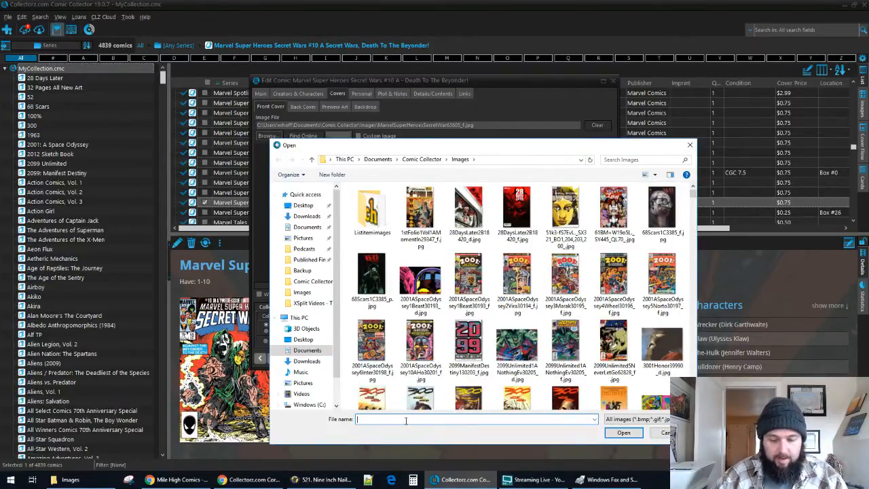
text(Marvel)
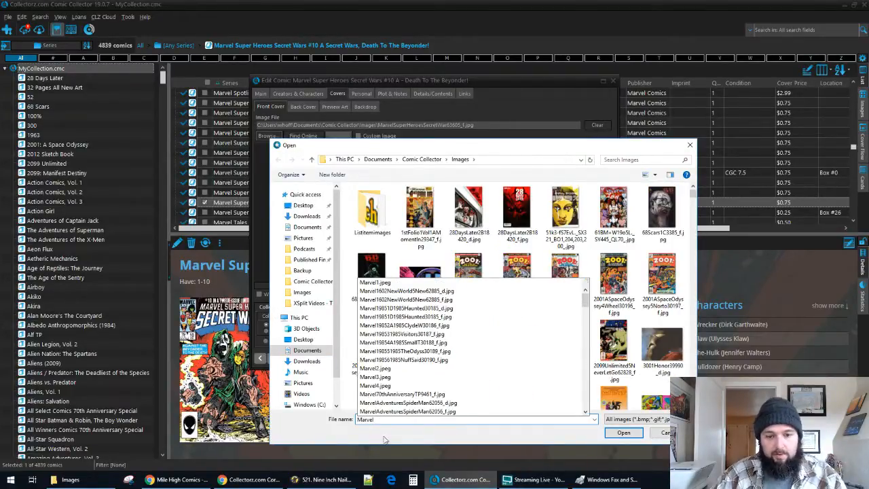
click(391, 386)
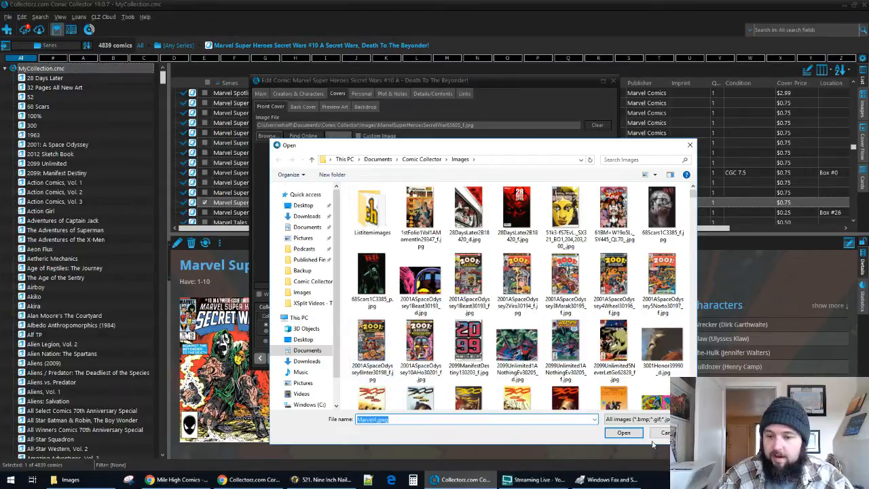
click(623, 433)
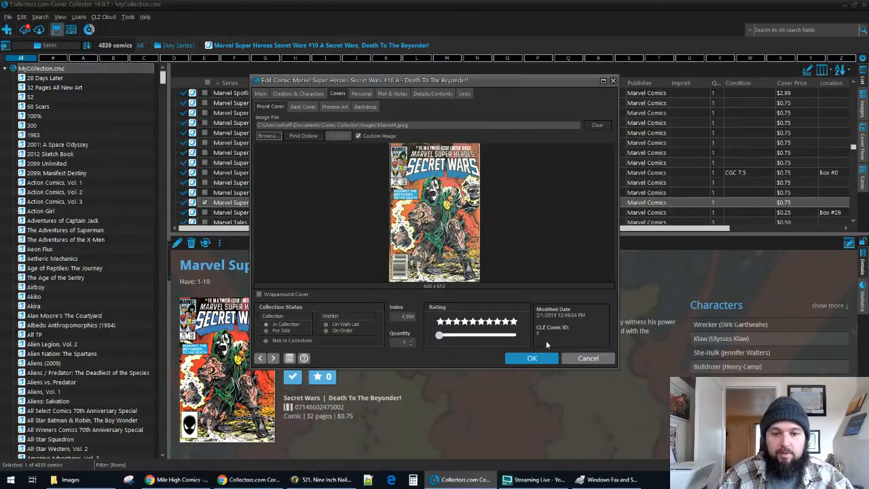
click(533, 358)
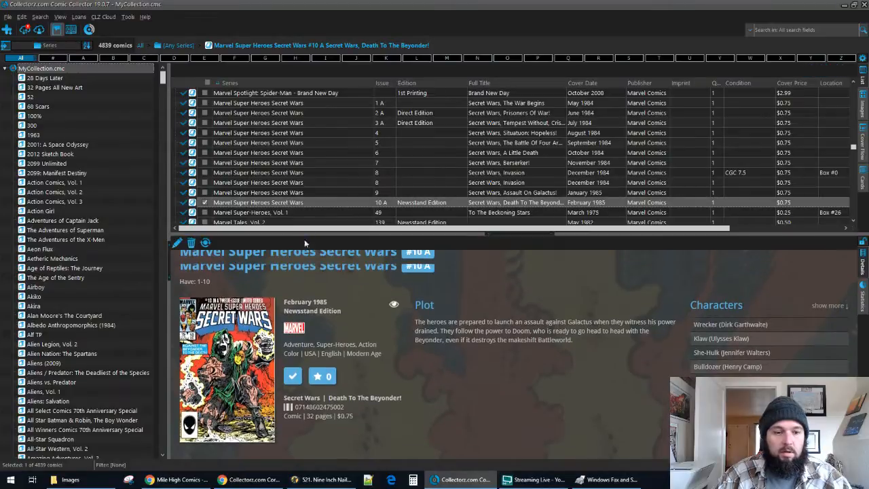
Submit the Marvel Super Heroes Secret Wars #10 A newsstand entry to CLZ Core and return to the collection
right_click(316, 200)
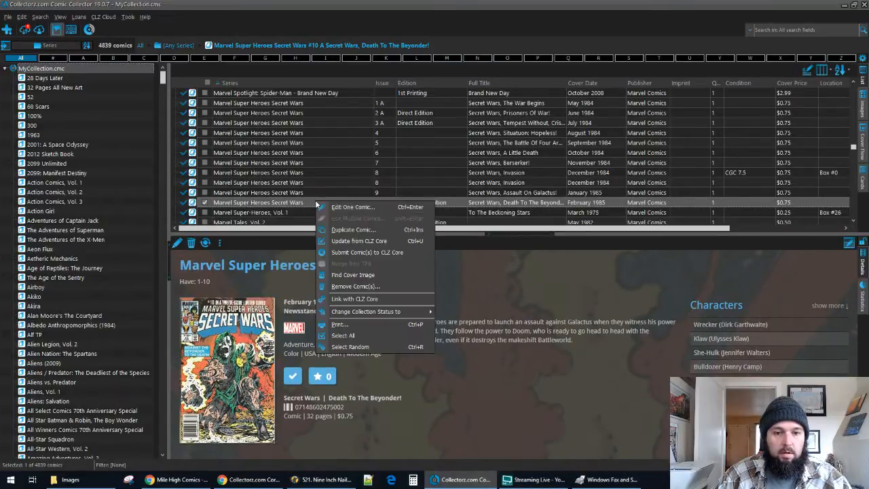
click(354, 249)
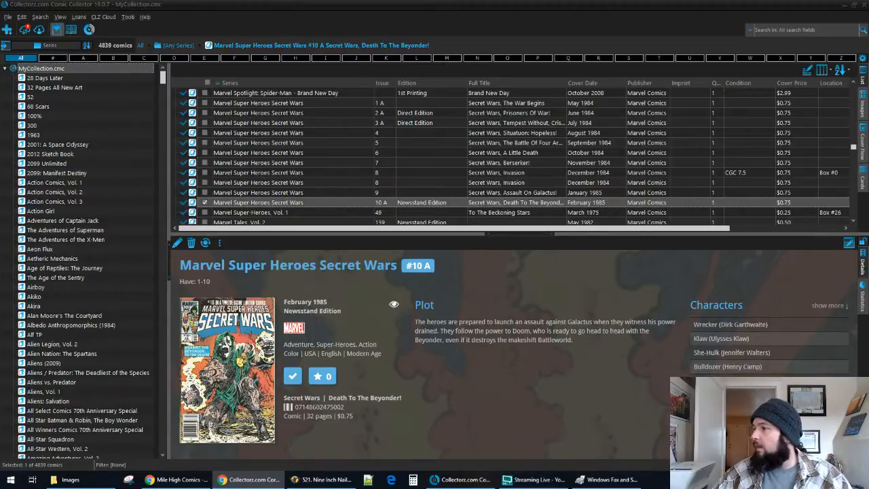
key(alt+Tab)
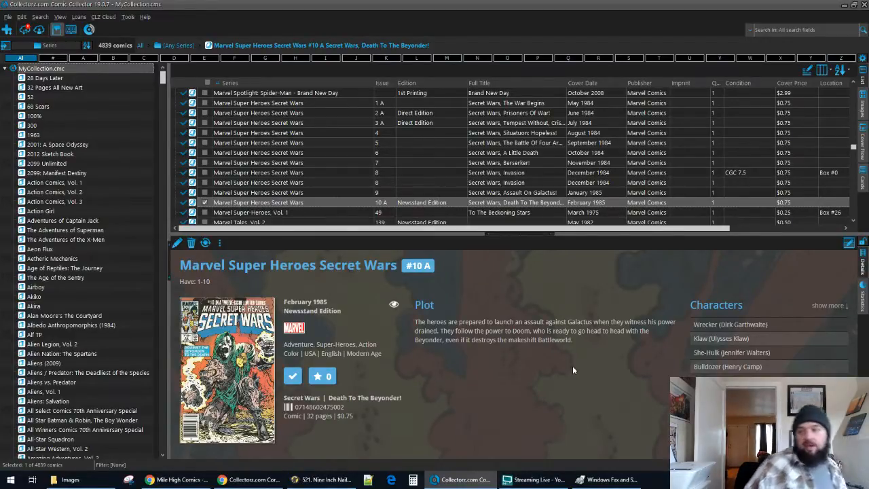
Add Marvel Super Heroes Secret Wars #11 and #12 from CLZ Core with the status In Collection
click(7, 30)
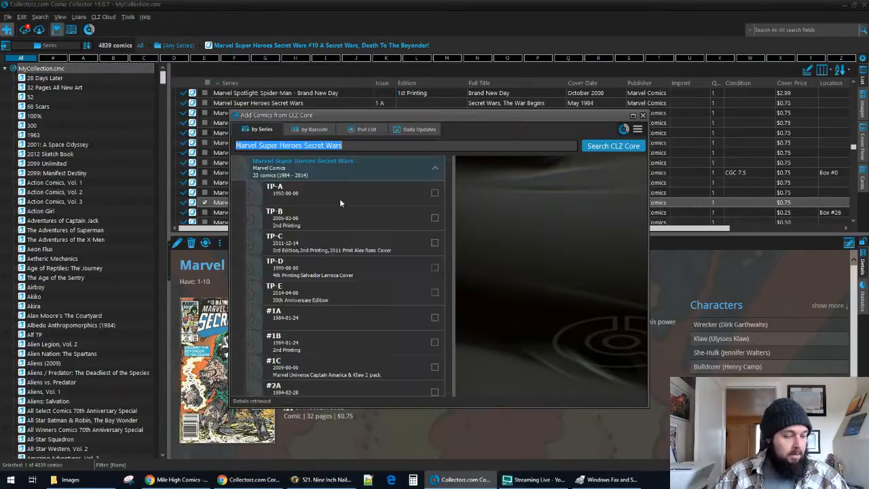
scroll(391, 319, down, 4)
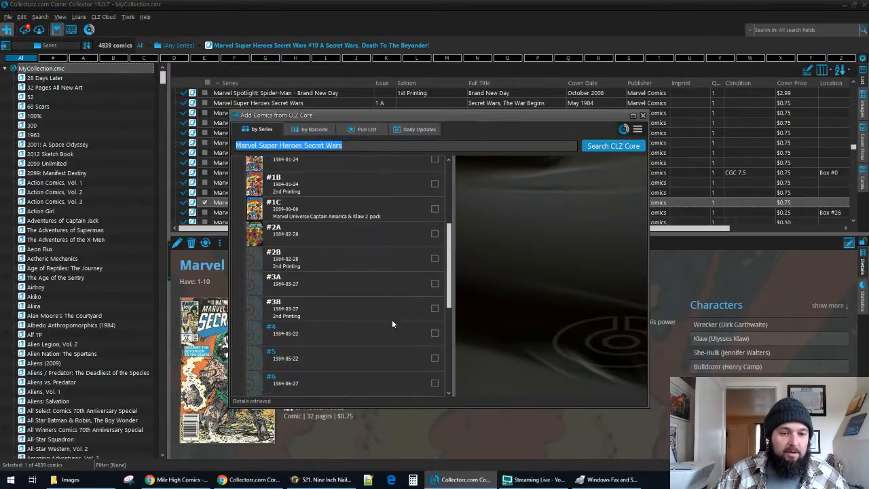
scroll(392, 322, down, 3)
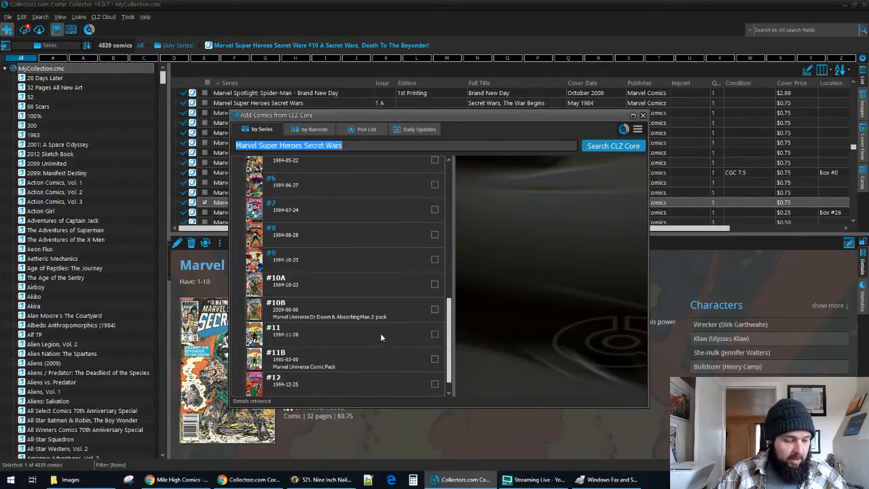
click(435, 333)
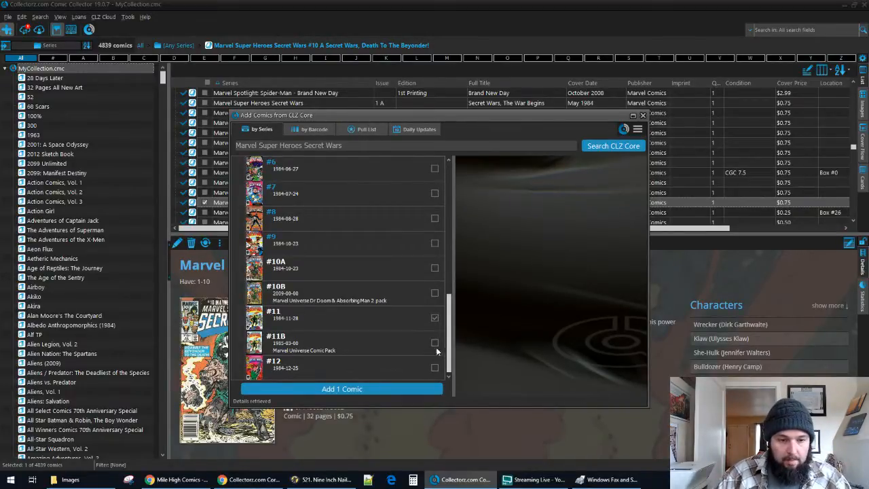
click(418, 389)
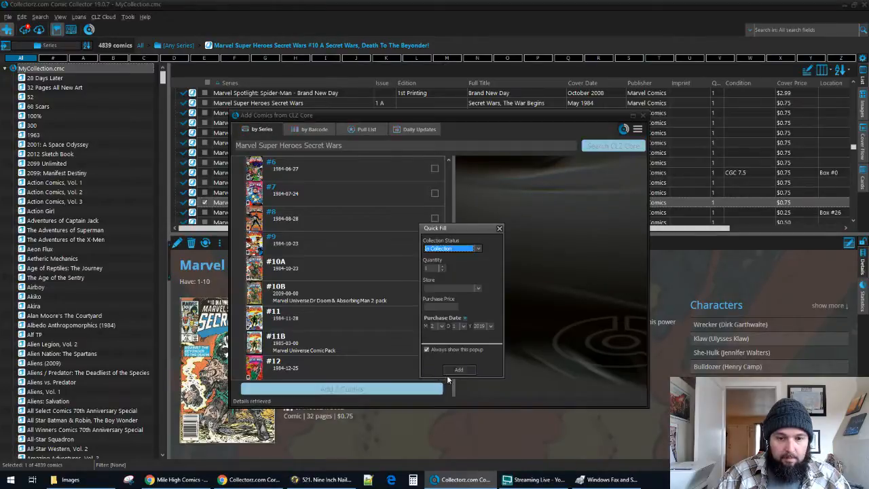
click(457, 370)
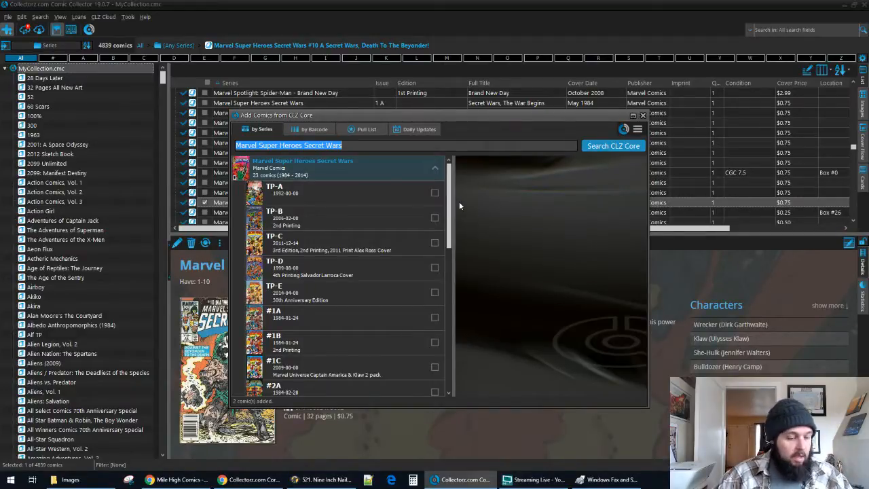
text(m,arvel)
key(BackSpace)
key(BackSpace)
key(BackSpace)
key(BackSpace)
key(BackSpace)
key(BackSpace)
text(arvel and d)
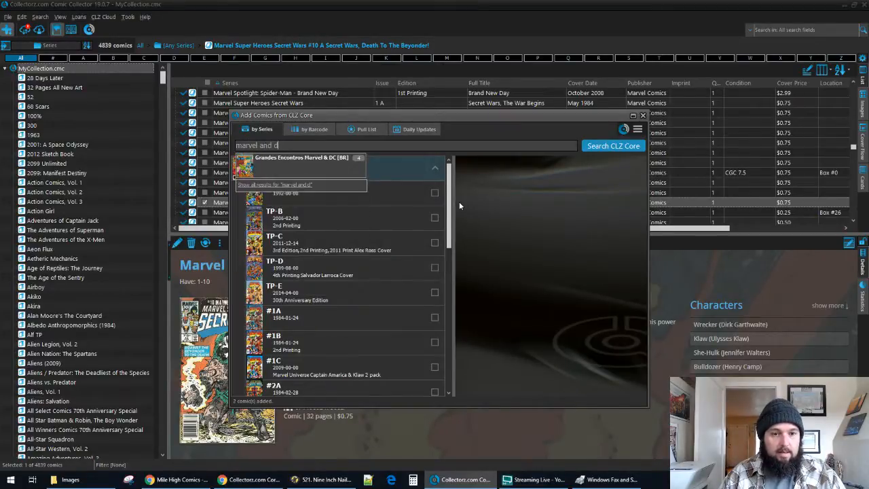
key(BackSpace)
key(BackSpace)
key(BackSpace)
key(BackSpace)
key(BackSpace)
key(BackSpace)
key(BackSpace)
key(BackSpace)
key(BackSpace)
key(BackSpace)
key(BackSpace)
key(BackSpace)
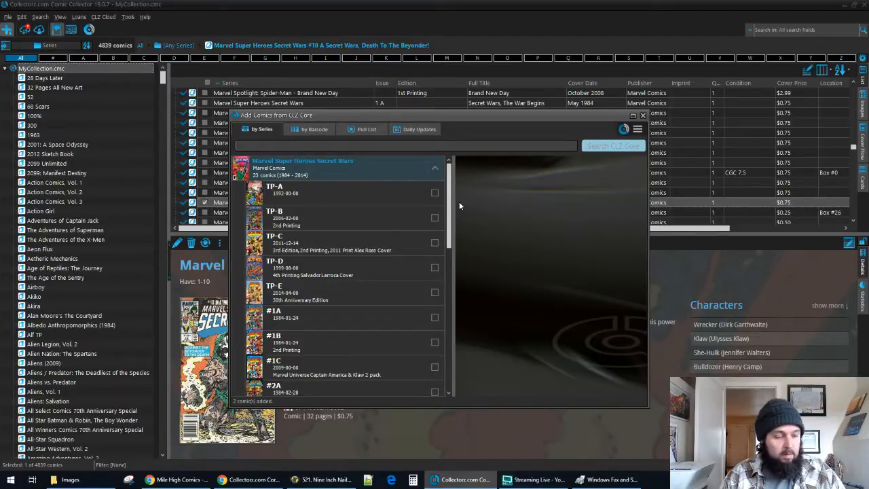
Search CLZ Core by series for The Uncanny X-Men and the New Teen Titans
text(uncanny )
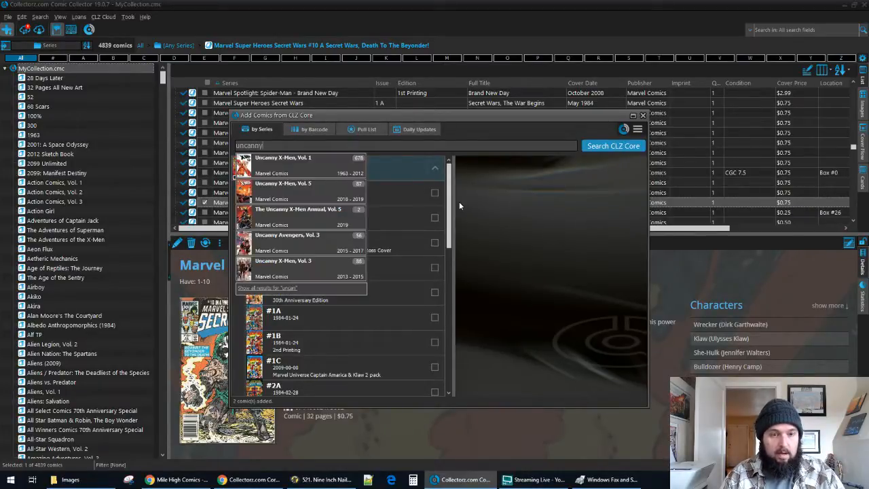
text(x-m)
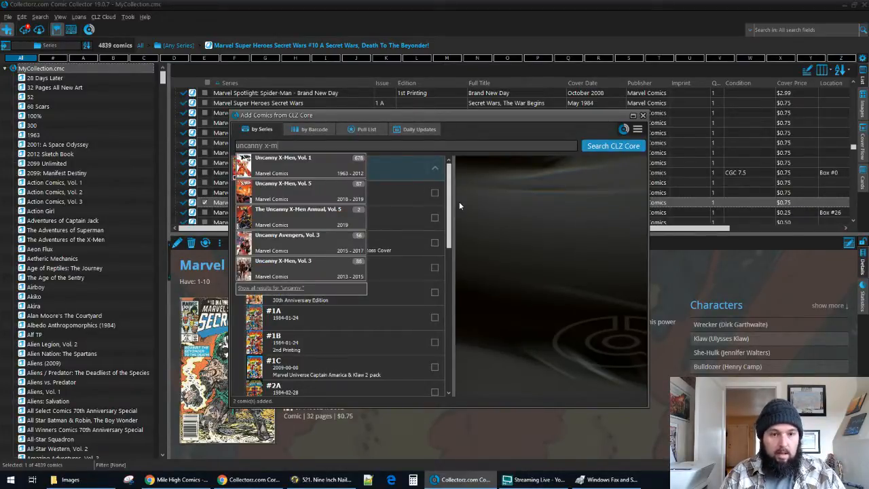
text(en a)
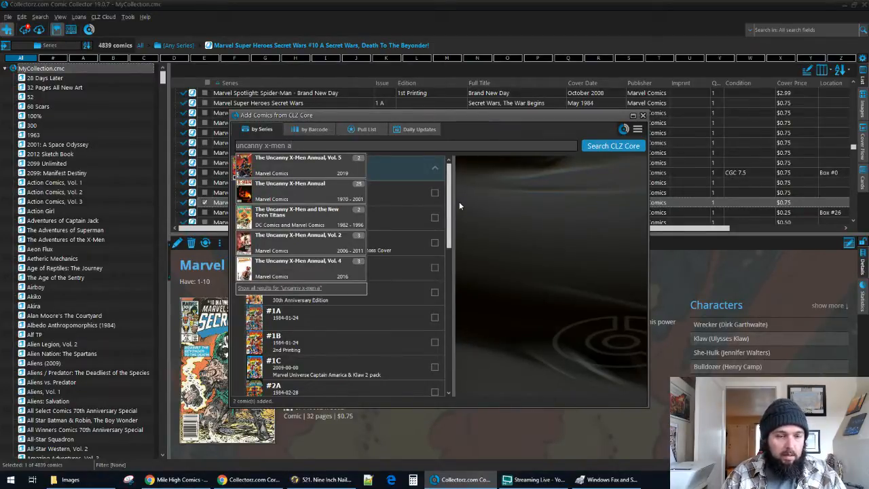
key(Down)
key(Down)
key(Down)
key(Up)
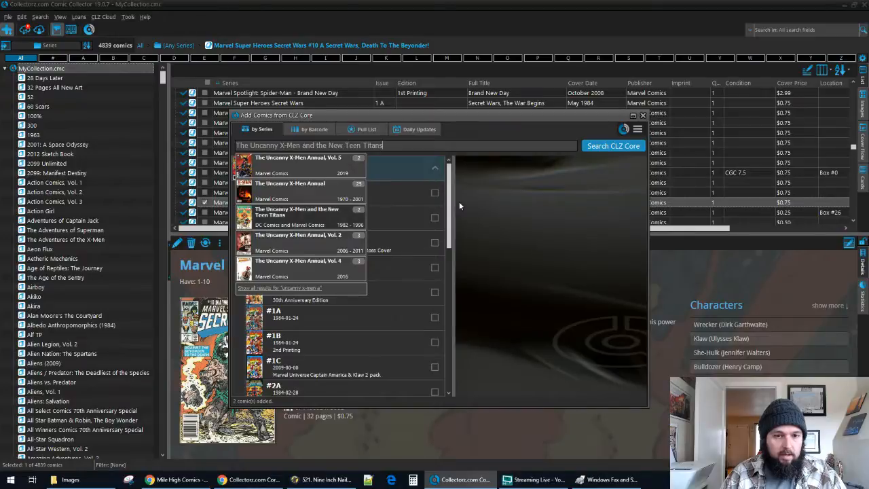
key(Return)
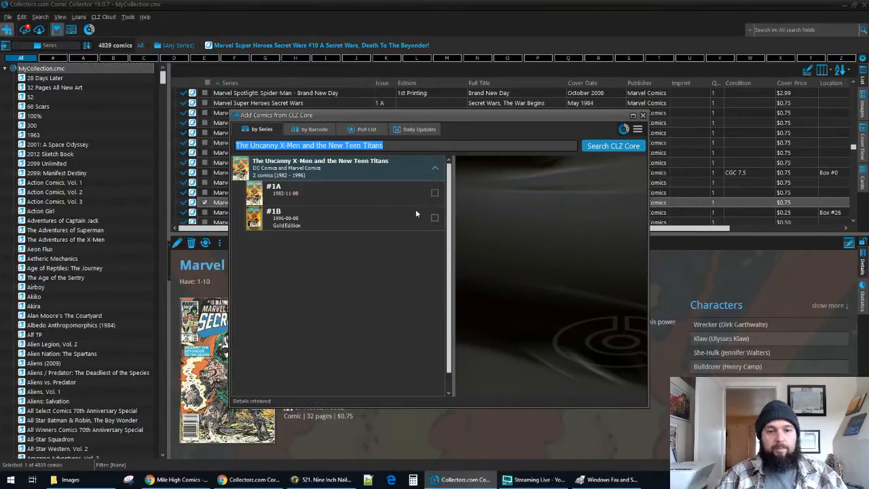
Check the enlarged cover of The Uncanny X-Men and the New Teen Titans #1A and add the issue to the collection
click(369, 196)
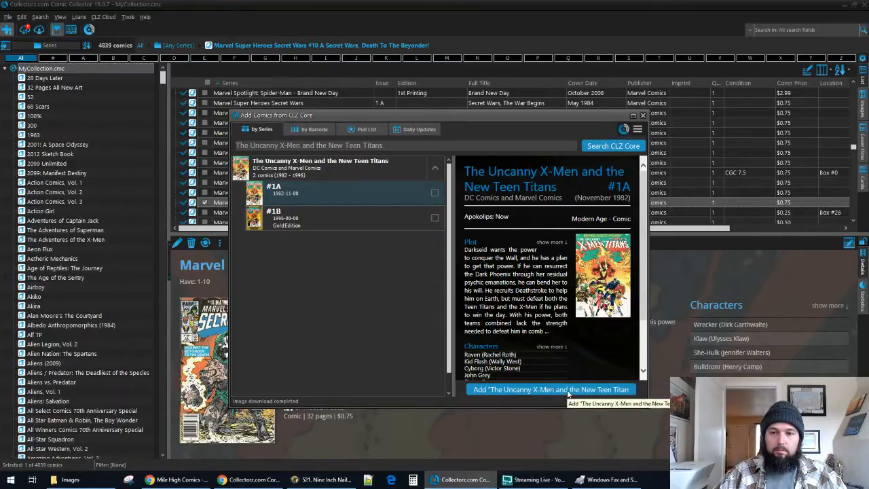
click(607, 282)
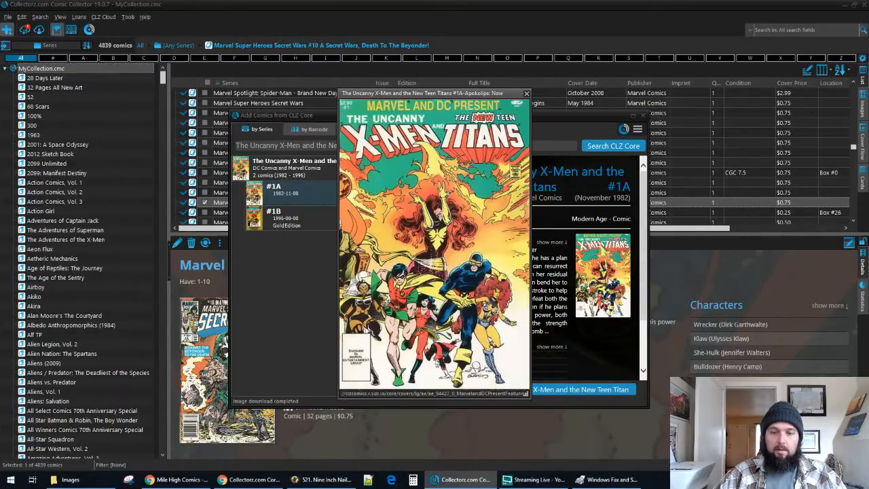
click(527, 93)
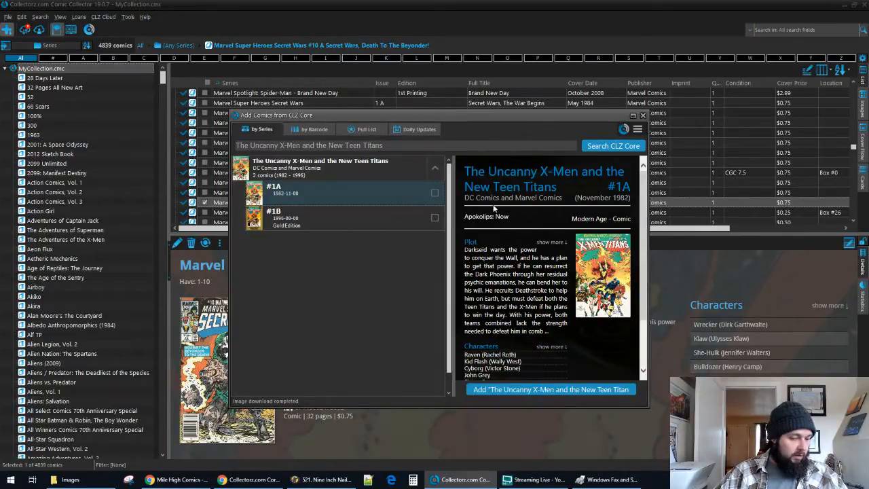
click(583, 389)
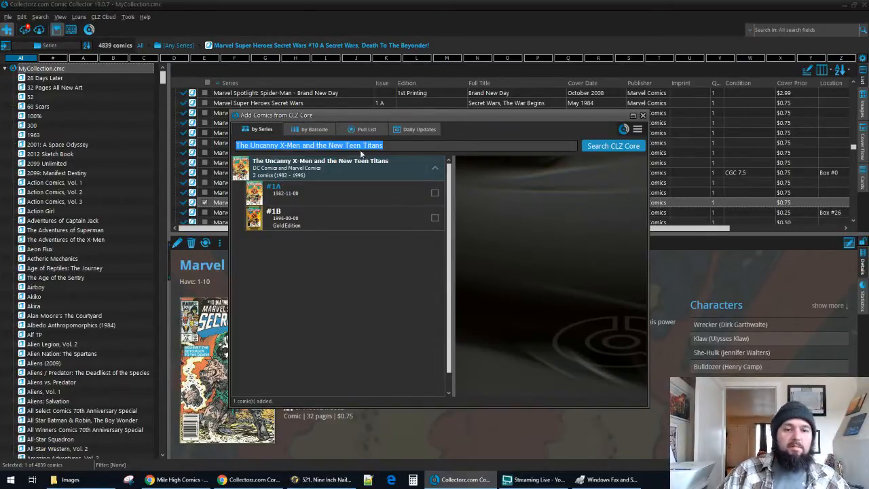
Search CLZ Core by series for Marvel Team-Up, Vol. 1
text(ma)
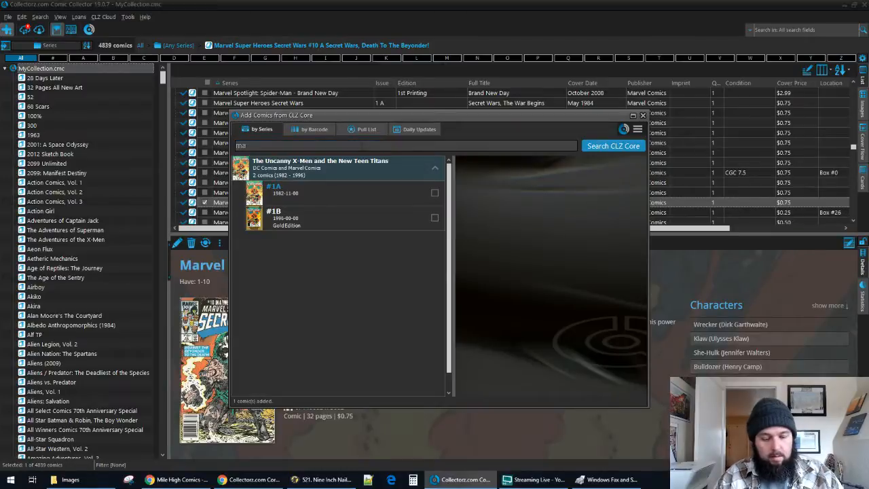
text(rvel team)
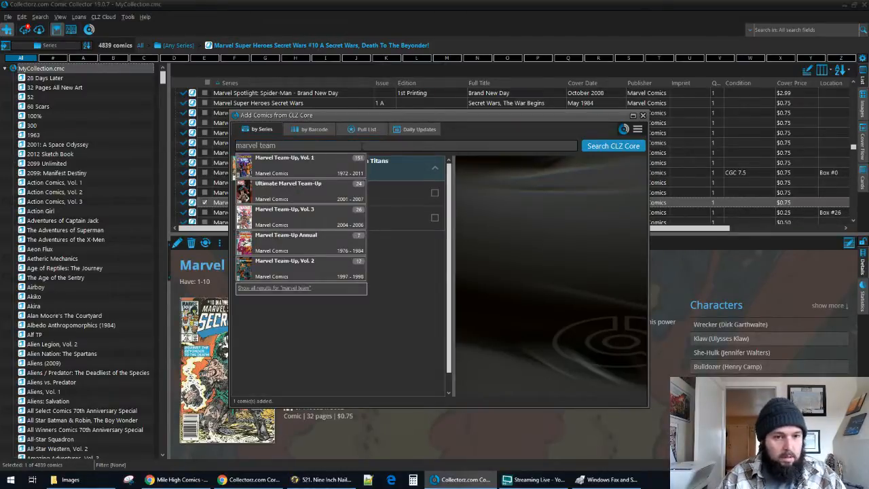
key(Return)
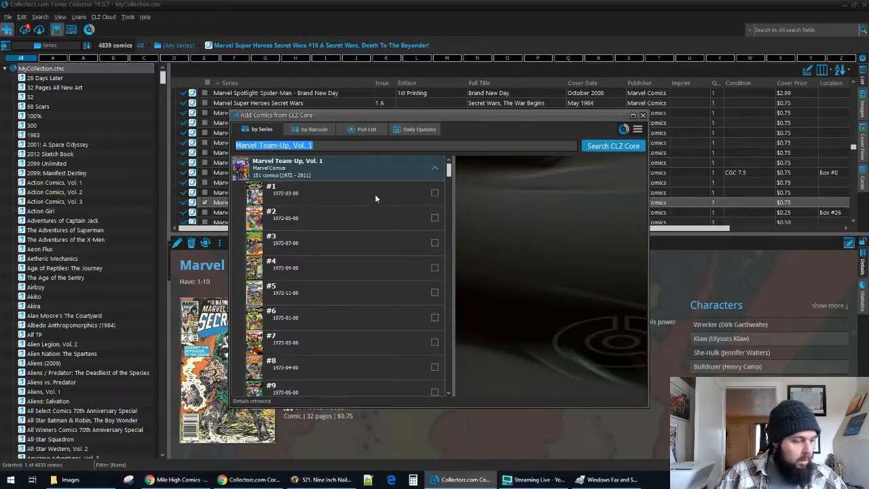
Check the enlarged cover of Marvel Team-Up, Vol. 1 #15 and add the issue with the status In Collection
scroll(373, 282, down, 3)
scroll(372, 288, down, 2)
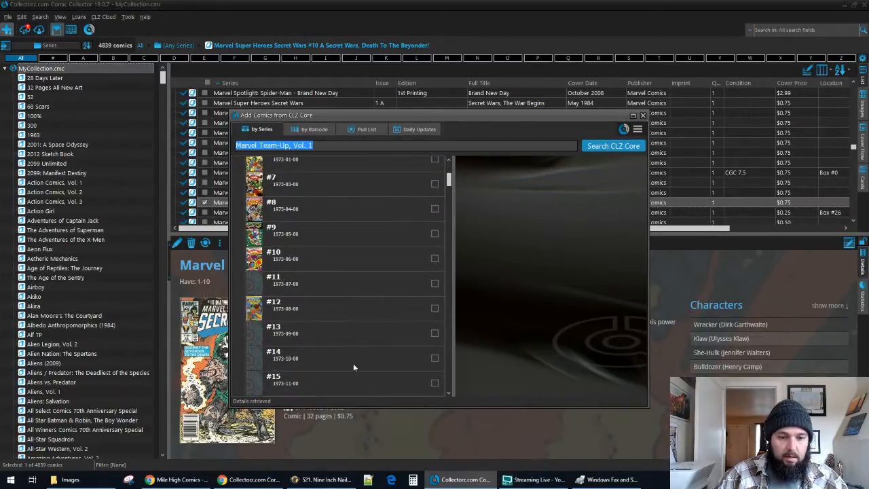
click(340, 382)
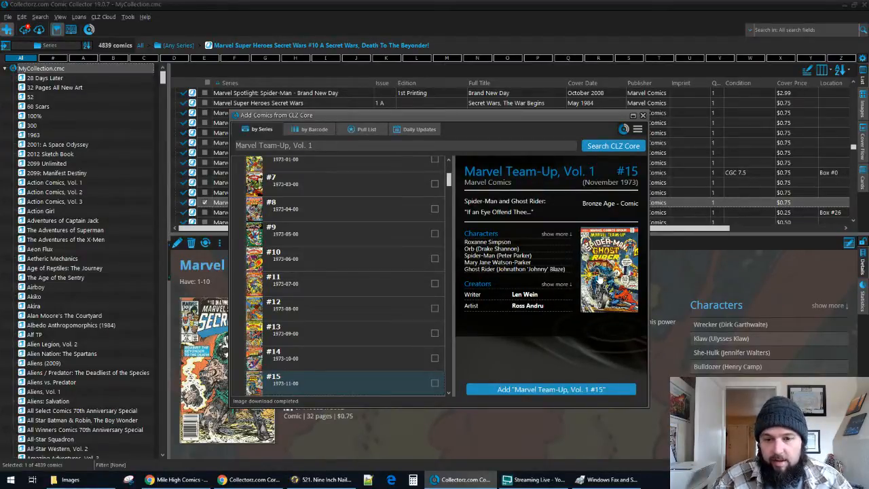
click(585, 255)
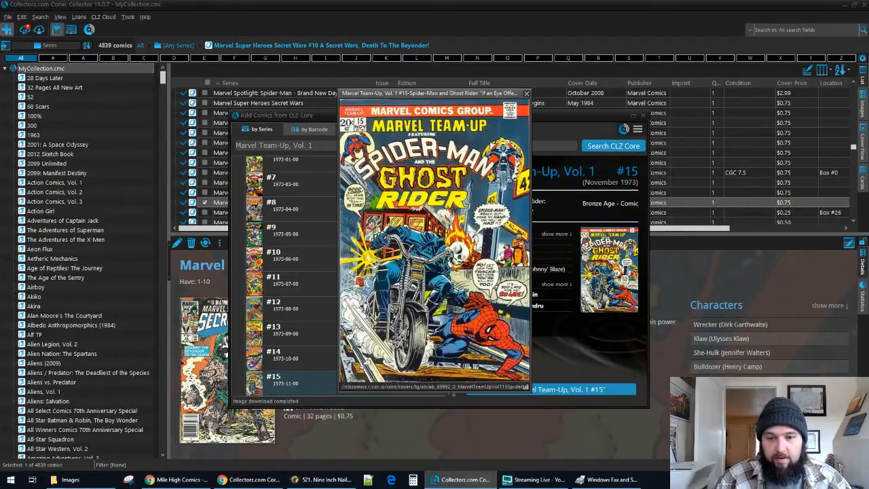
click(526, 94)
click(563, 389)
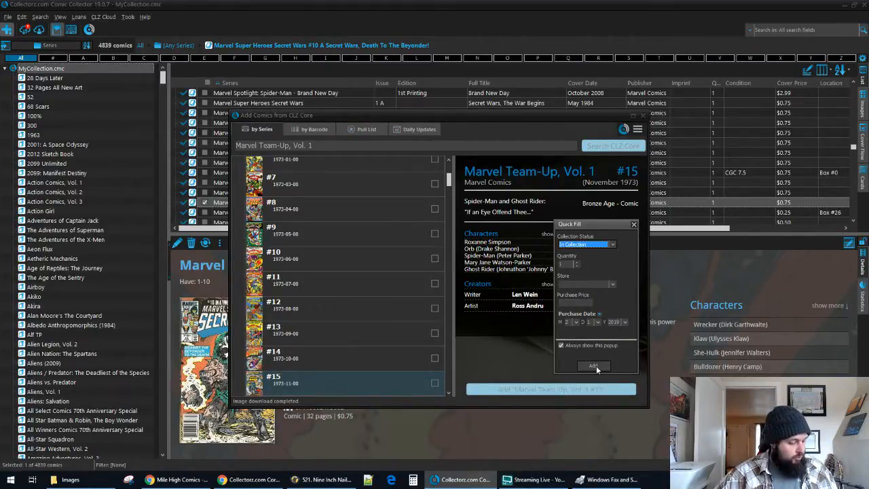
click(593, 366)
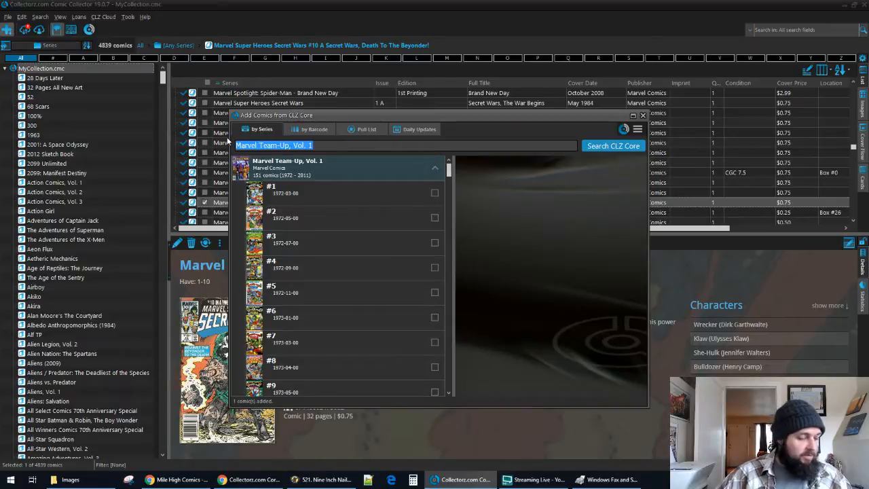
Search CLZ Core by series for Spider-Man Unlimited, Vol. 1
text(sp)
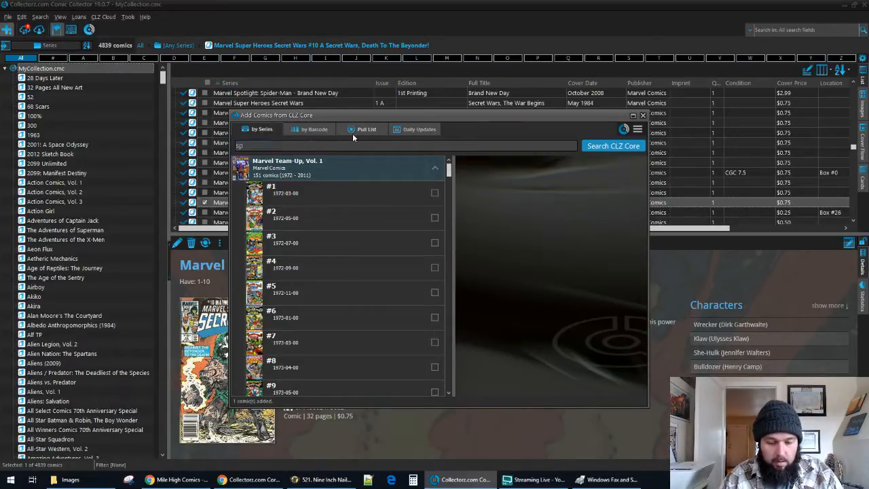
text(ider-man un)
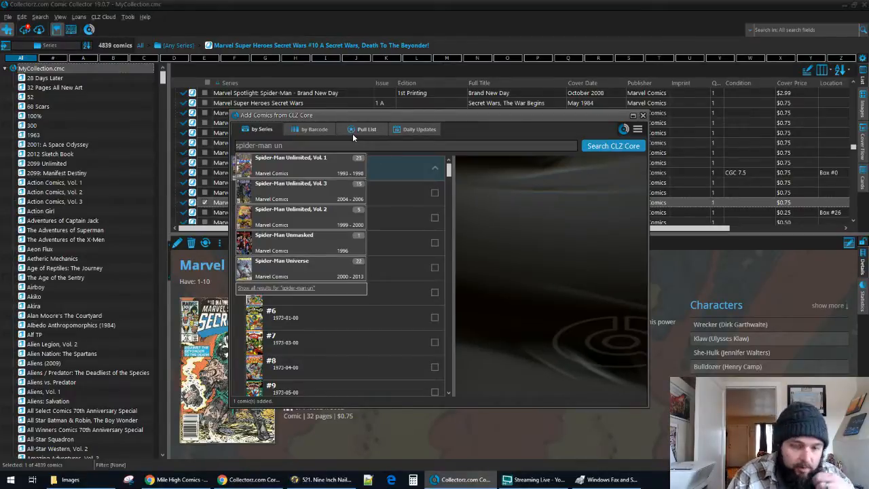
key(Down)
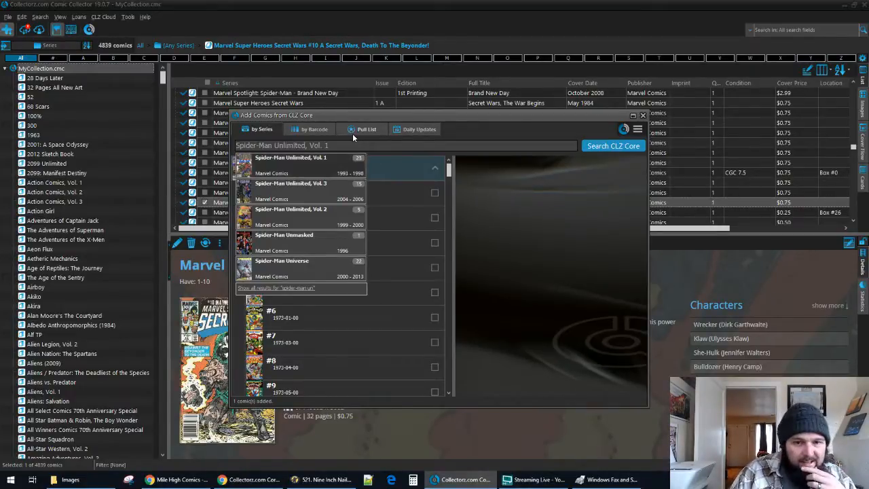
key(Return)
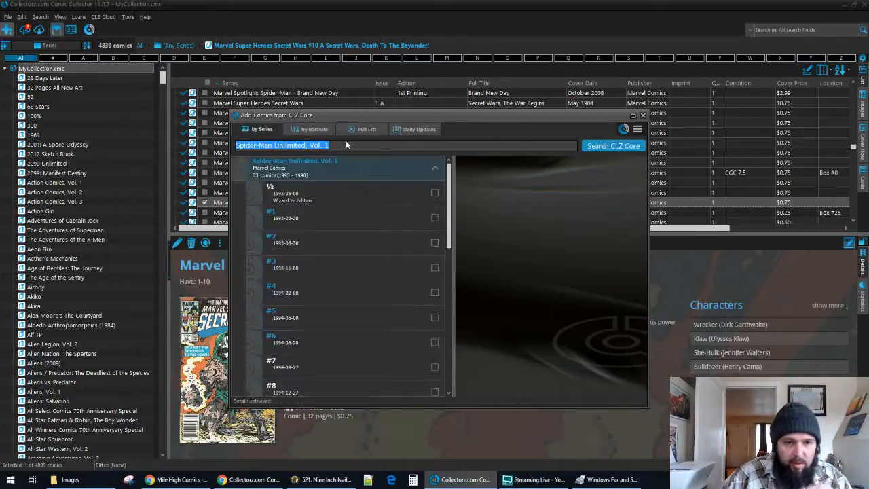
Add Spider-Man Unlimited, Vol. 1 #19, #20, #21 and #22 with the status In Collection
scroll(388, 271, down, 5)
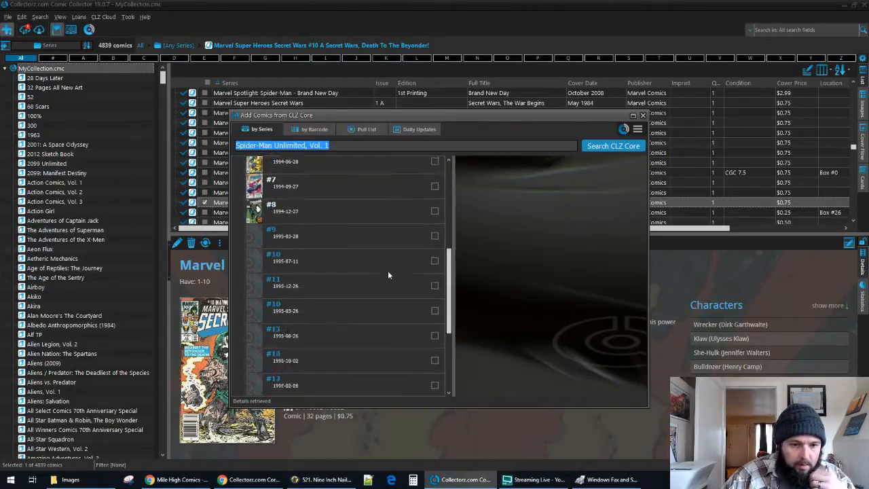
scroll(388, 271, down, 1)
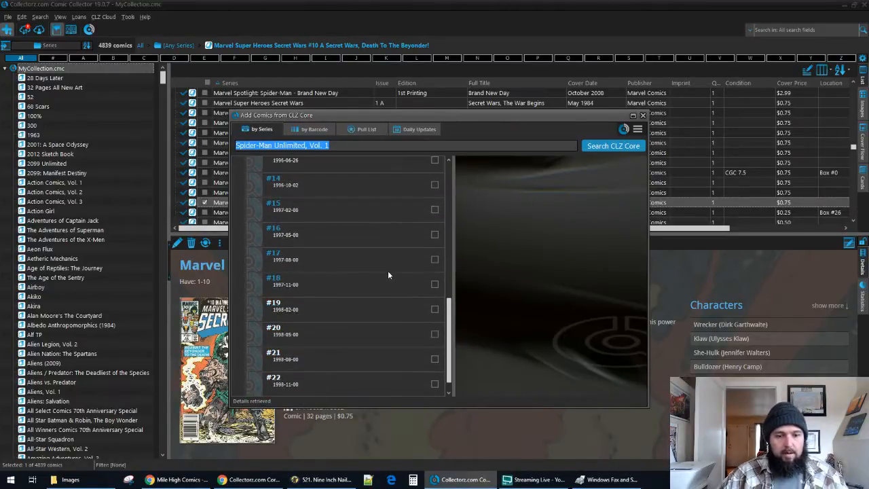
click(433, 310)
scroll(397, 316, down, 1)
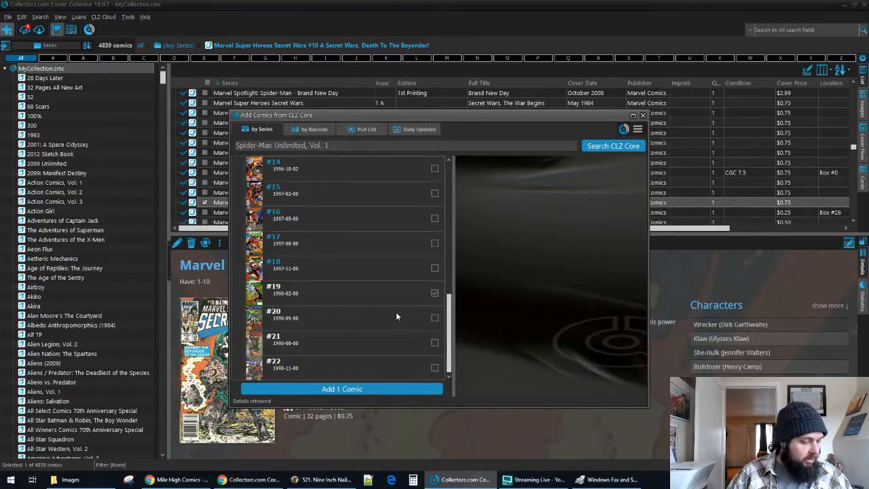
click(434, 317)
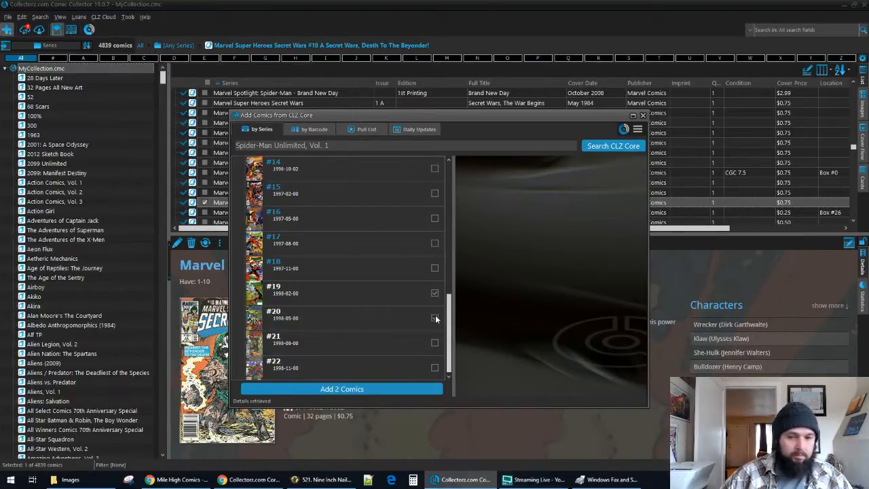
click(434, 367)
click(424, 392)
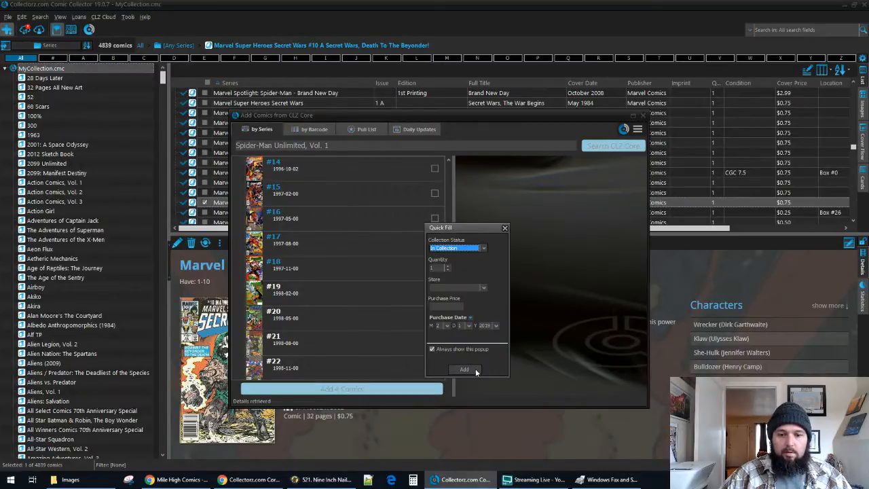
click(475, 370)
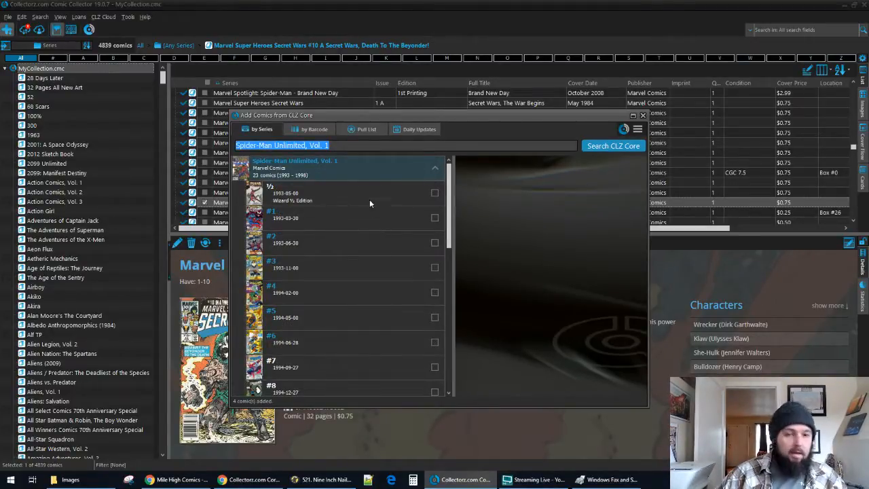
Search CLZ Core by series for Spider-Man Unlimited, Vol. 2 and preview issue #3
click(359, 146)
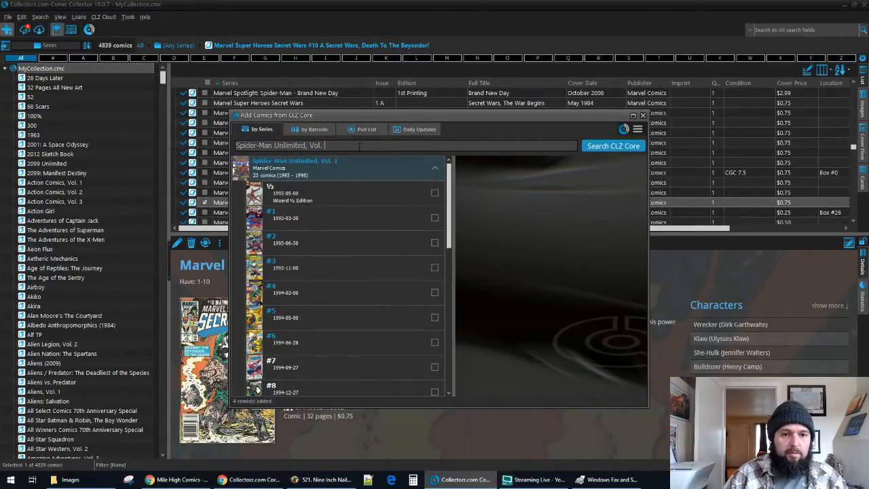
text(2)
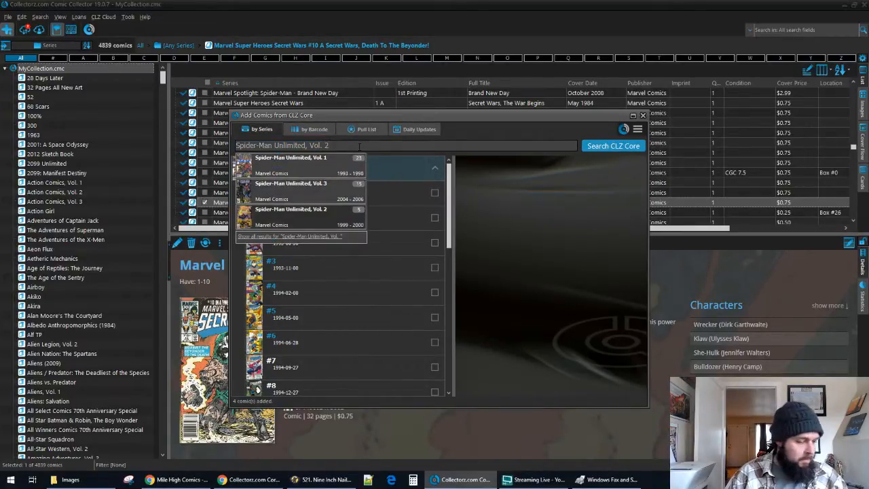
key(Return)
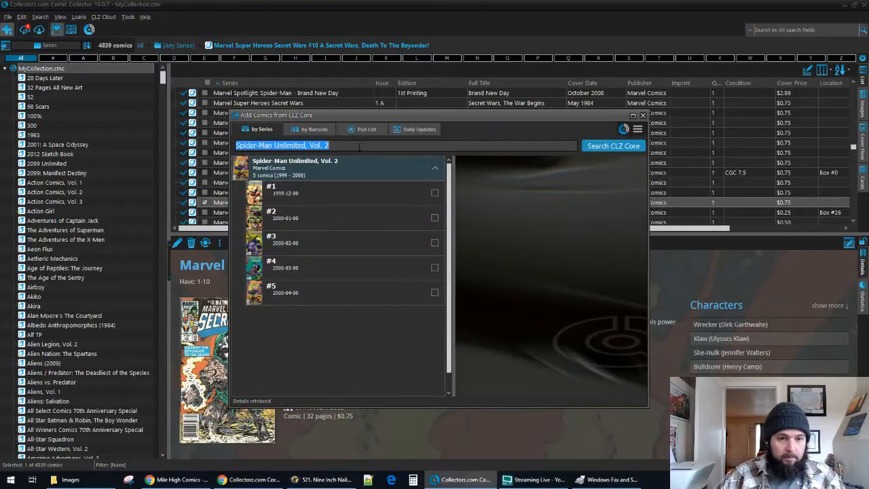
click(348, 239)
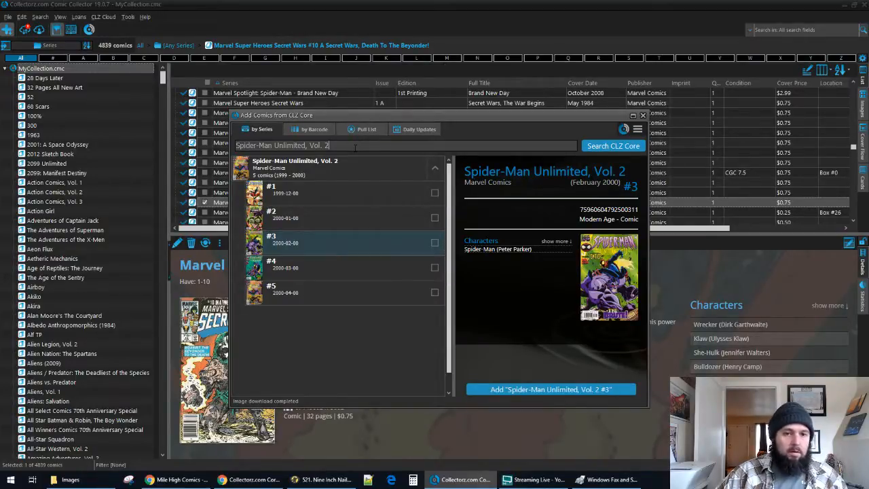
Search CLZ Core for Spider-Man Unlimited, Vol. 3, check the details of #3 and #4, and add both issues to the collection
text(3)
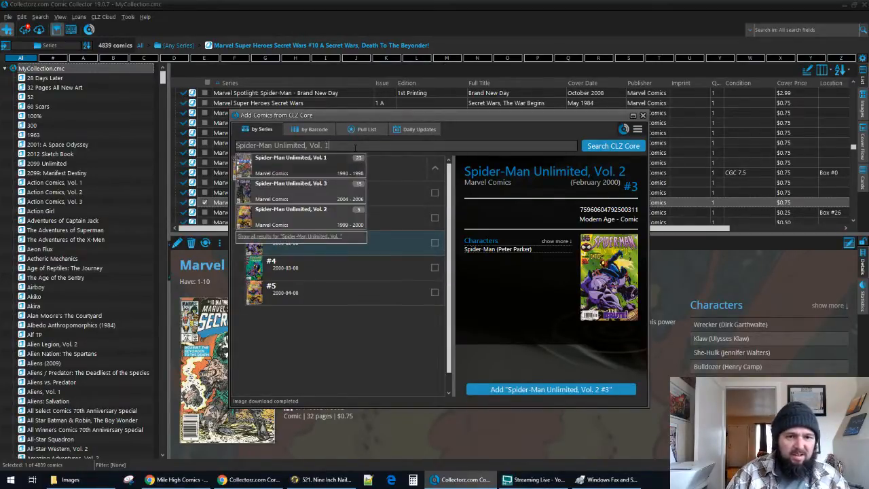
key(Return)
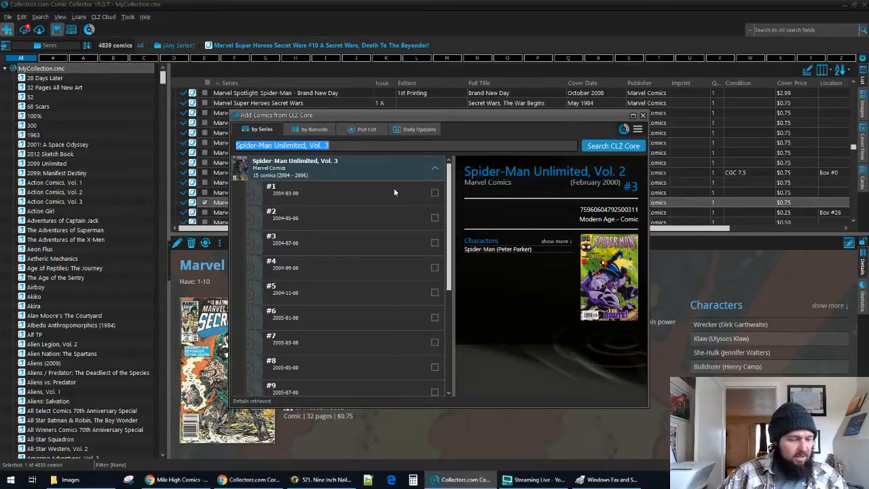
click(398, 250)
click(434, 242)
click(434, 268)
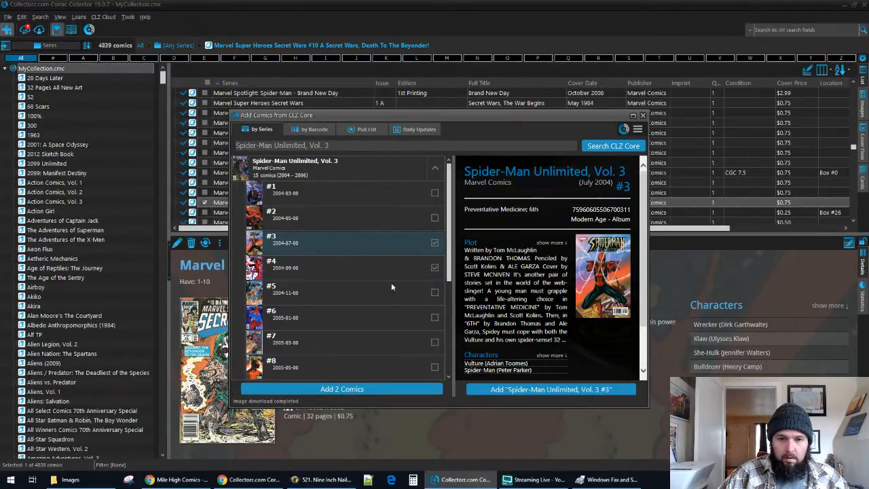
click(365, 275)
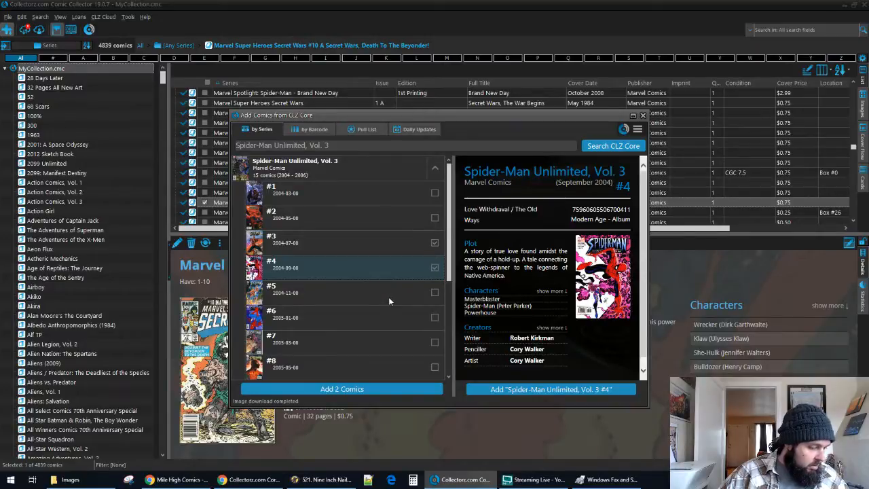
scroll(565, 313, down, 1)
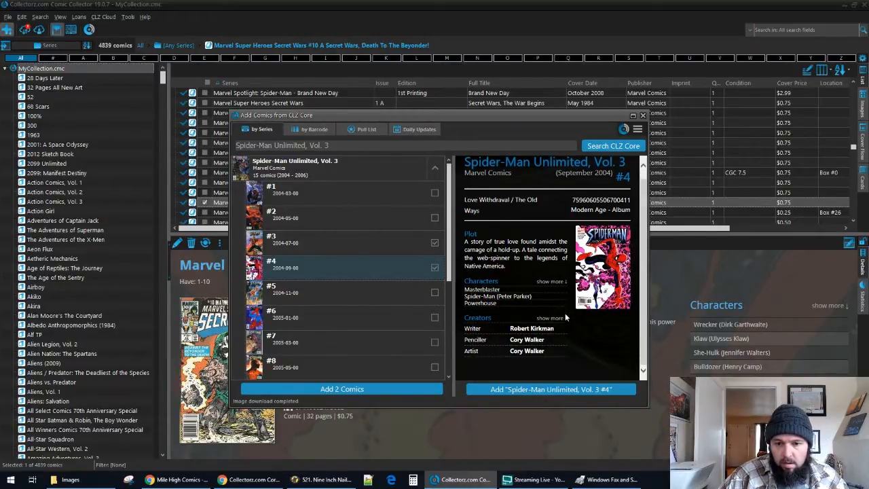
scroll(564, 319, up, 1)
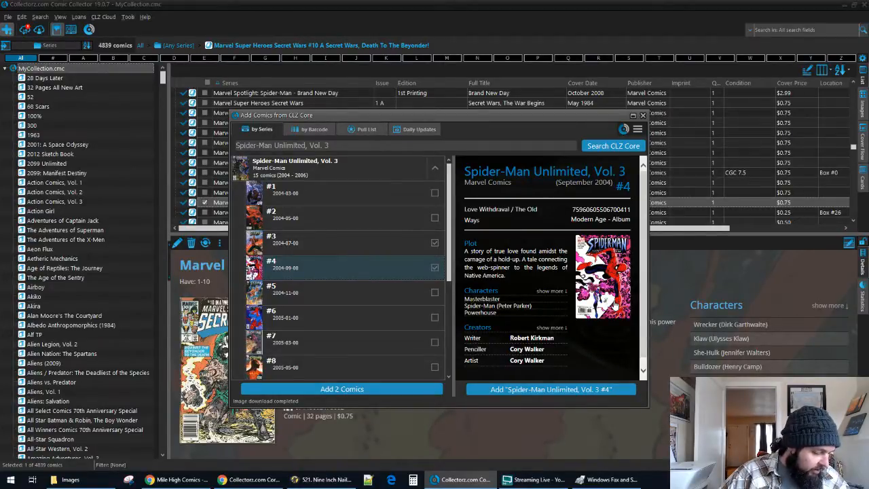
click(347, 390)
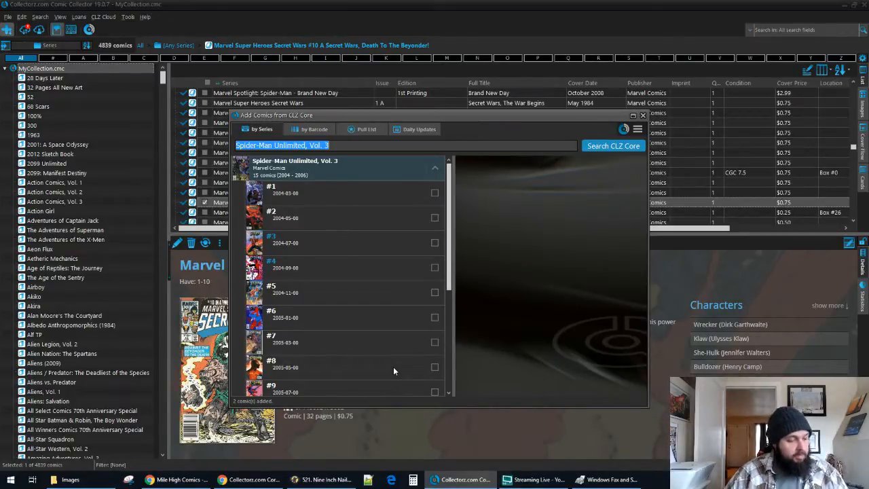
Search CLZ Core by series for Spider-Man vs. Dracula
key(End)
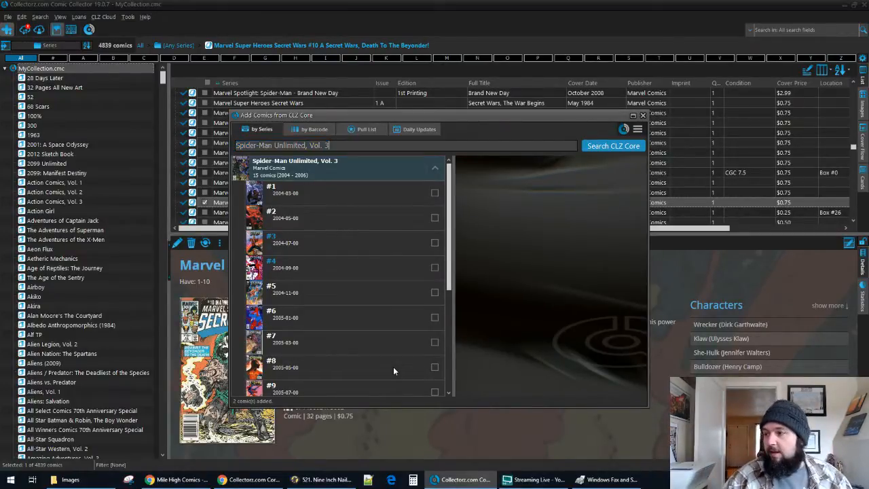
key(BackSpace)
key(BackSpace)
key(BackSpace)
key(BackSpace)
key(BackSpace)
key(BackSpace)
key(BackSpace)
key(BackSpace)
key(BackSpace)
key(BackSpace)
key(BackSpace)
key(BackSpace)
key(BackSpace)
key(BackSpace)
key(BackSpace)
key(BackSpace)
key(BackSpace)
key(BackSpace)
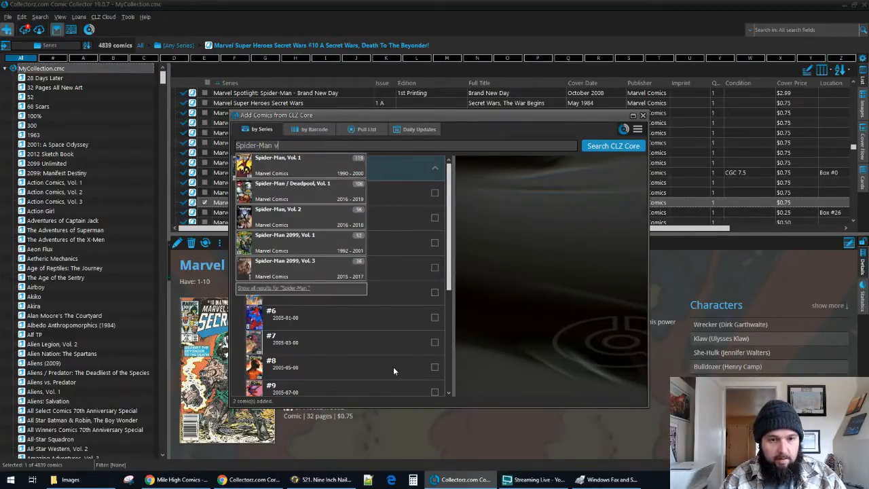
text(vs)
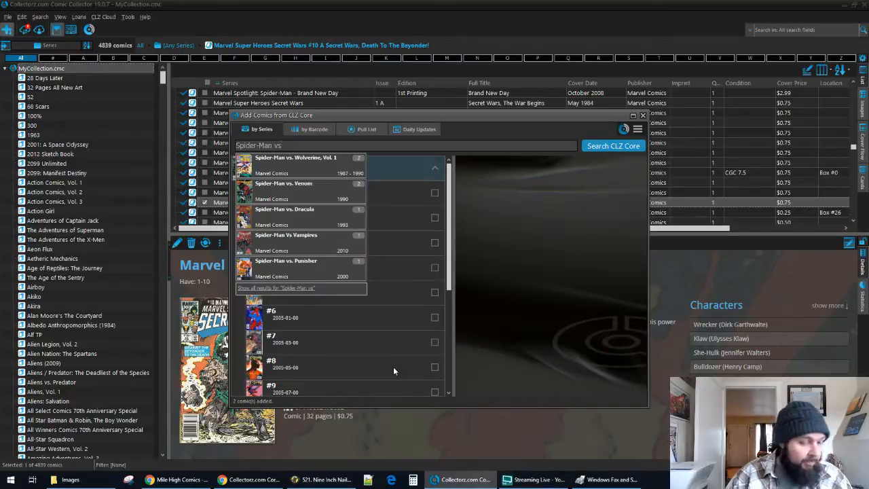
key(Down)
key(Down)
key(Down)
key(Down)
key(Up)
key(Return)
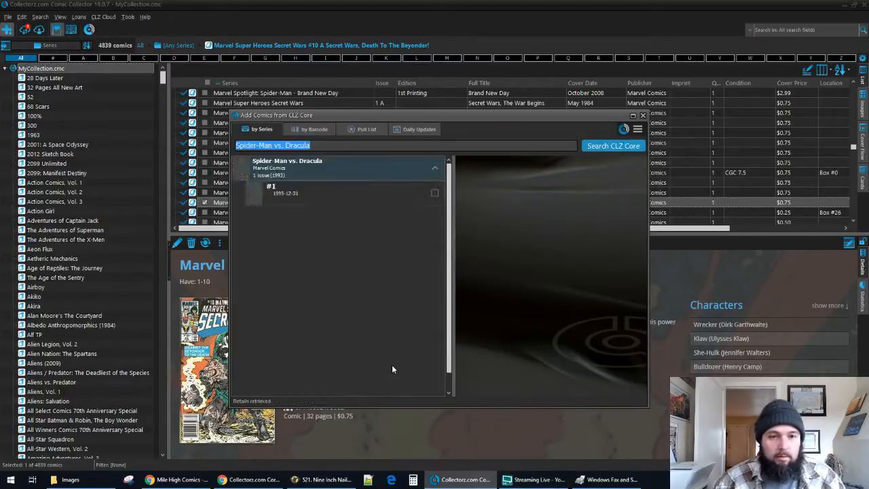
Check the enlarged cover of Spider-Man vs. Dracula #1, add the issue to the collection, and leave the Add Comics window
click(377, 196)
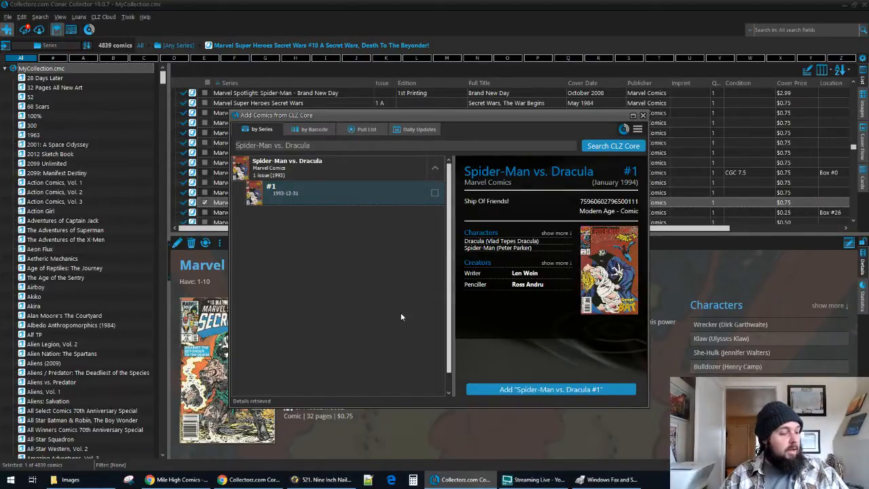
click(584, 251)
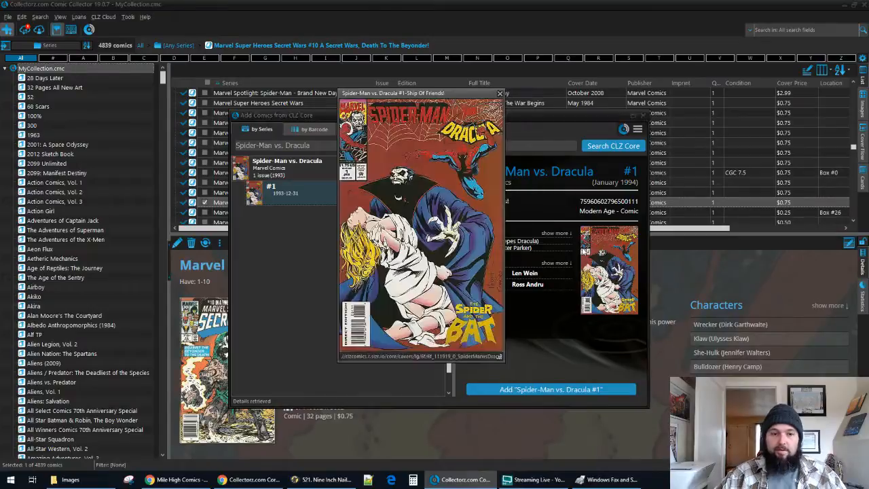
click(499, 95)
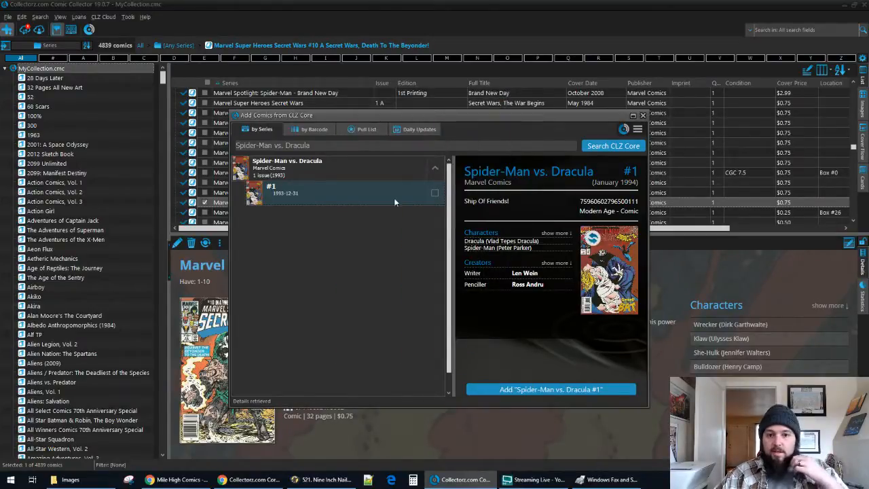
click(435, 194)
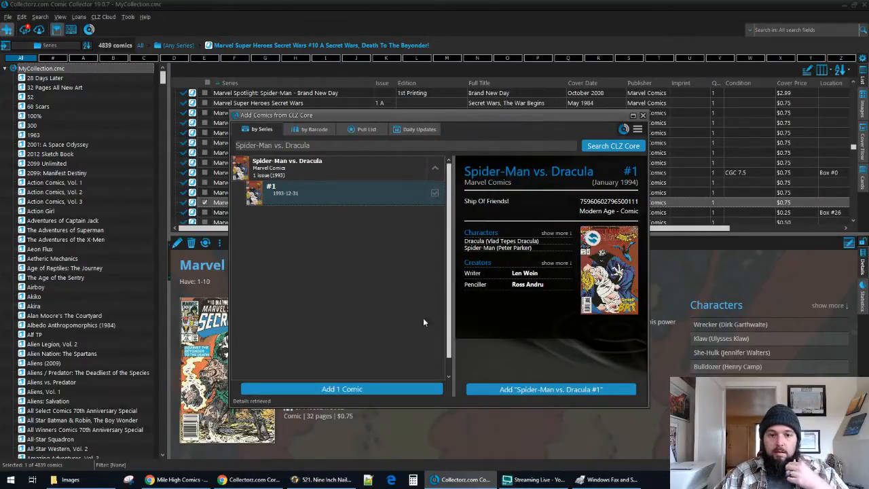
click(372, 389)
click(406, 372)
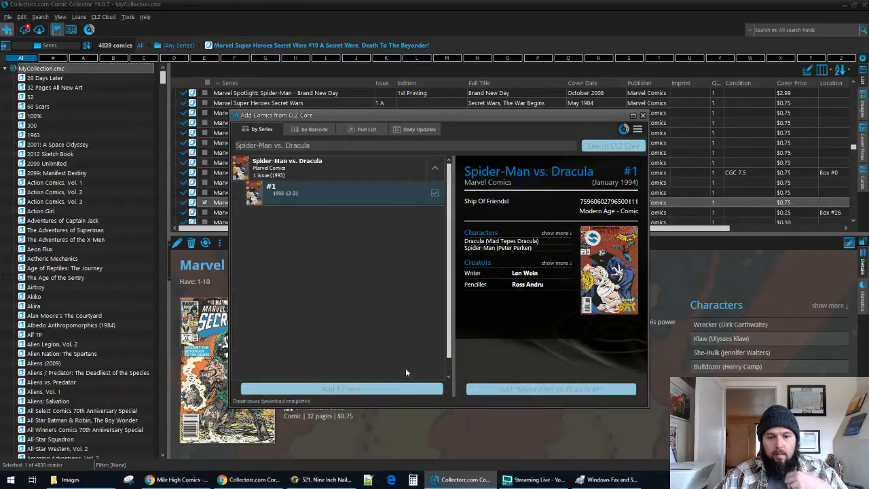
click(643, 116)
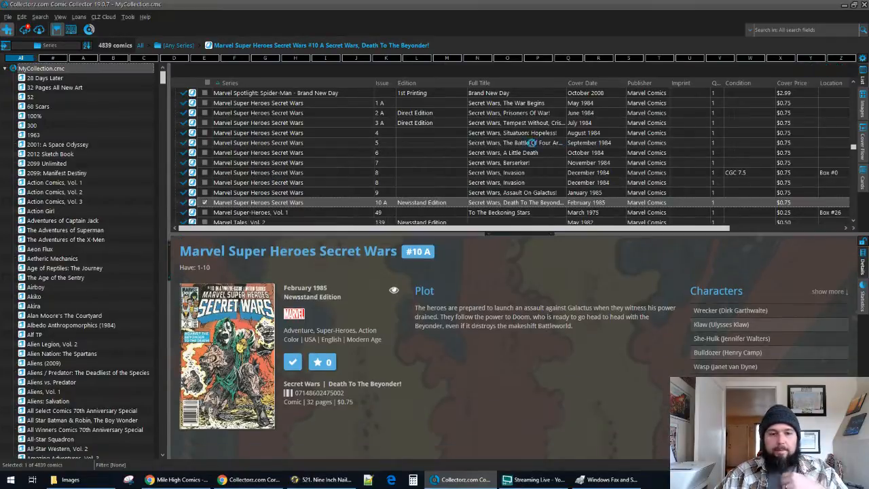
Duplicate the Spider-Man vs. Dracula #1 entry and set the copy's edition to Newsstand Edition
right_click(326, 212)
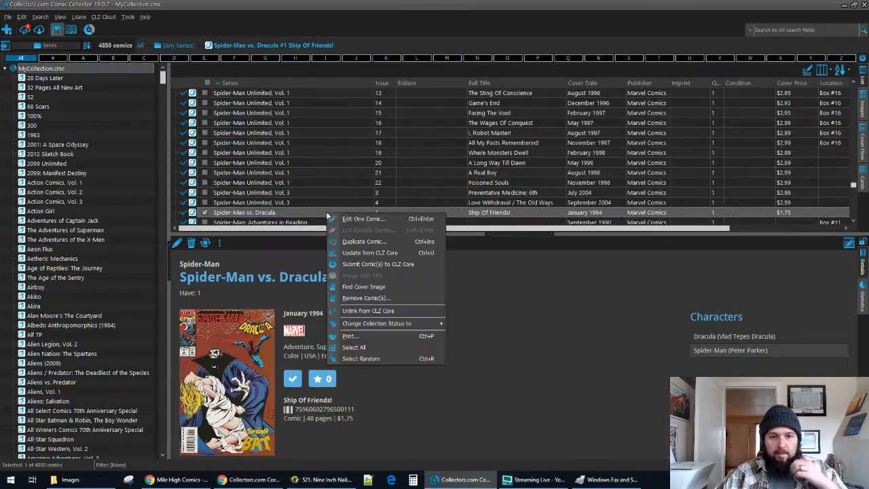
click(359, 241)
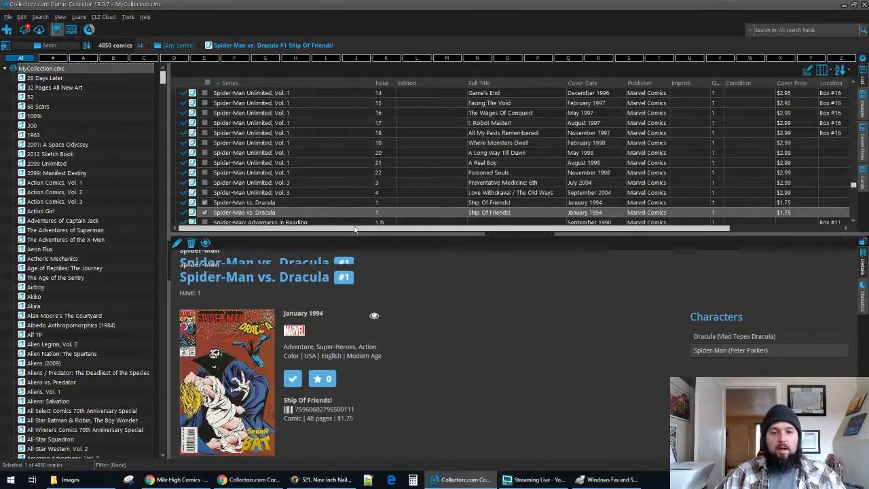
double_click(333, 212)
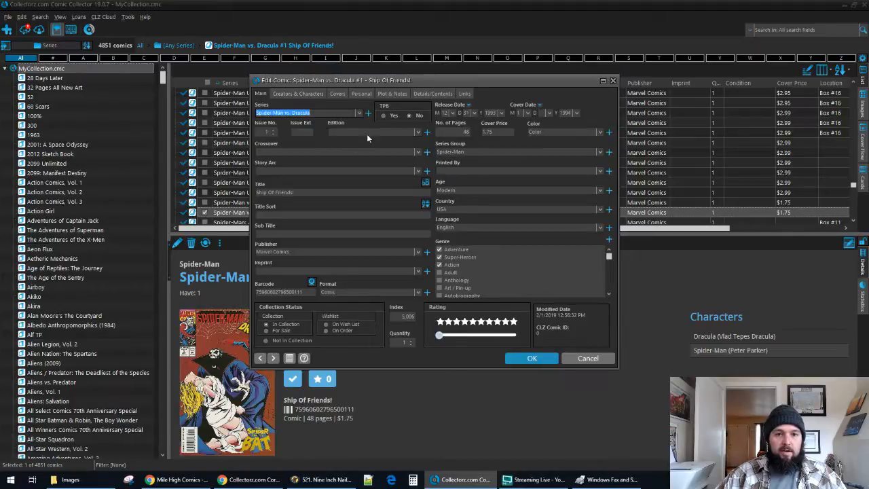
click(368, 132)
text(Newsstand Edition)
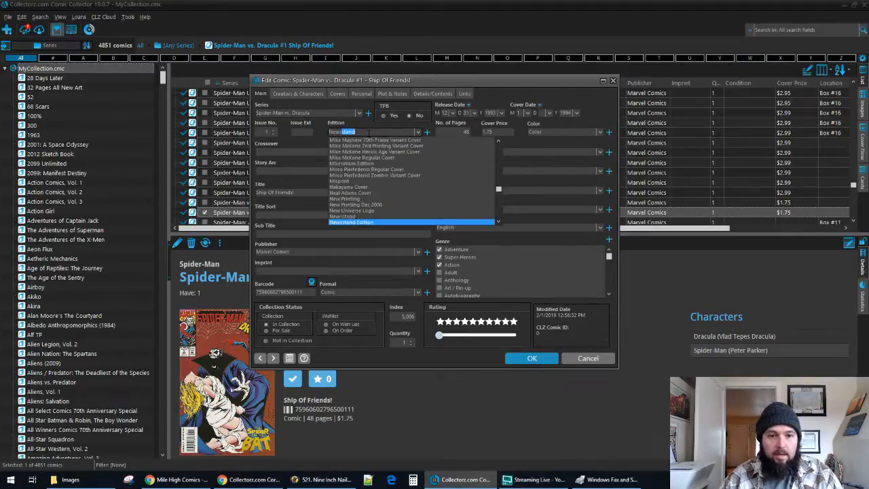
click(361, 220)
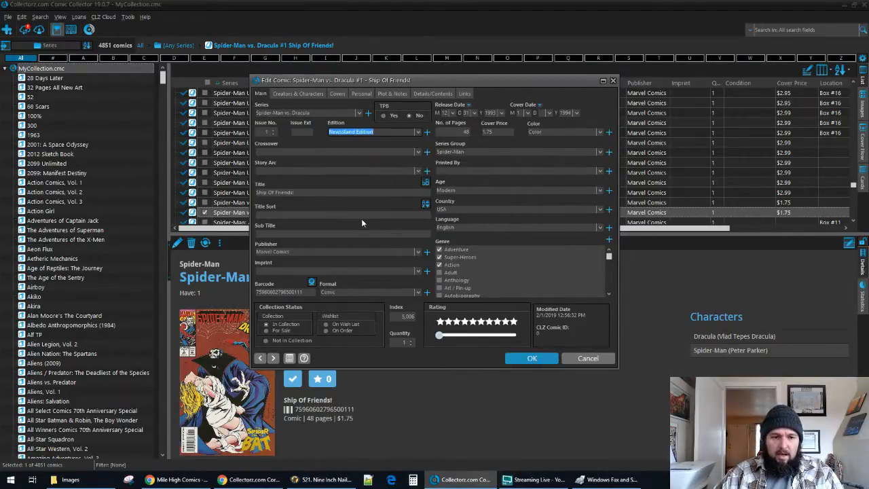
click(303, 292)
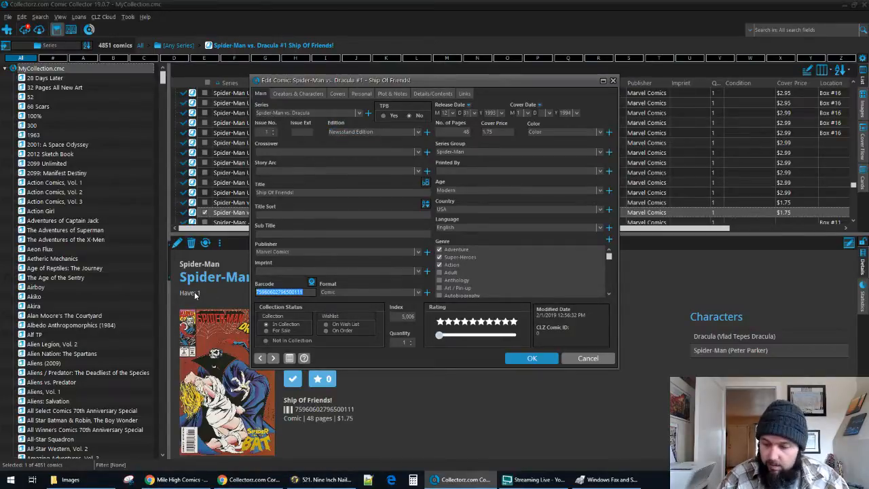
text(07148)
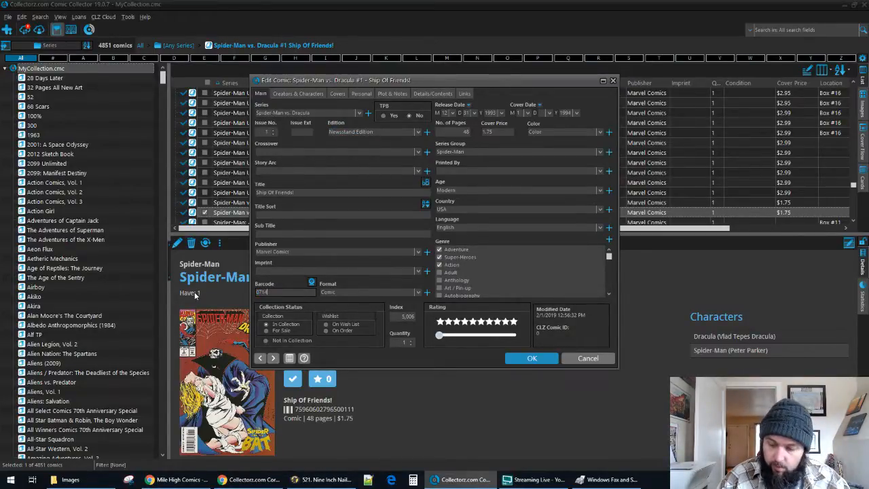
text(602)
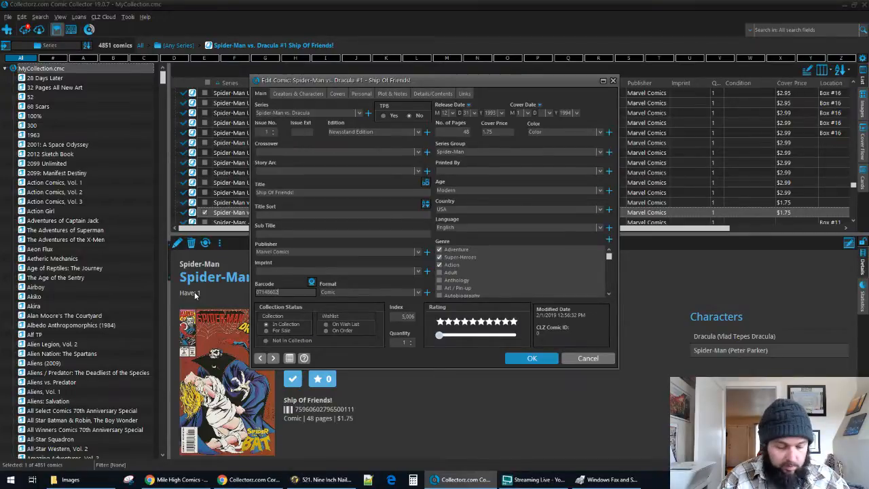
text(7966)
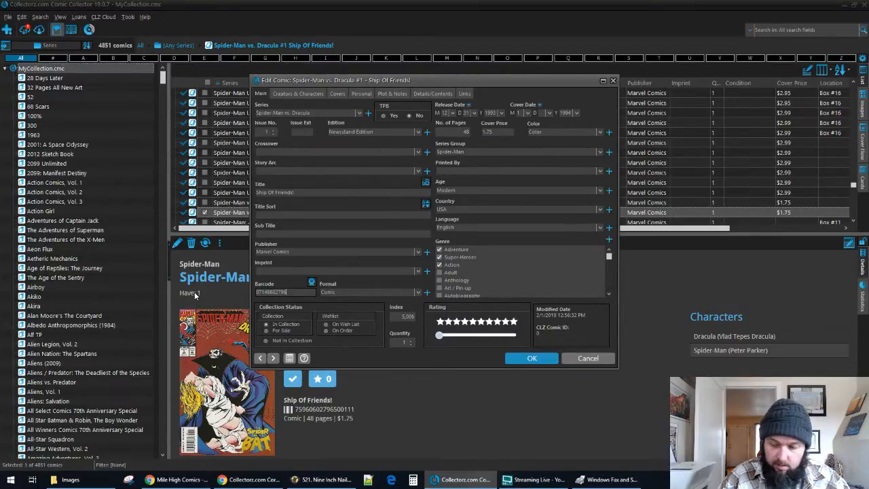
text(001)
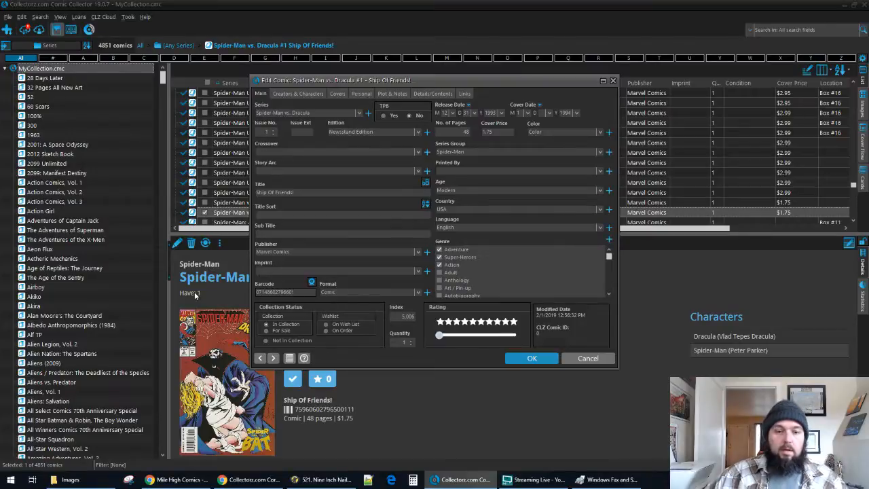
Search online for a newsstand cover image of Spider-Man vs. Dracula #1, compare the candidates, and leave the search without using one
click(338, 95)
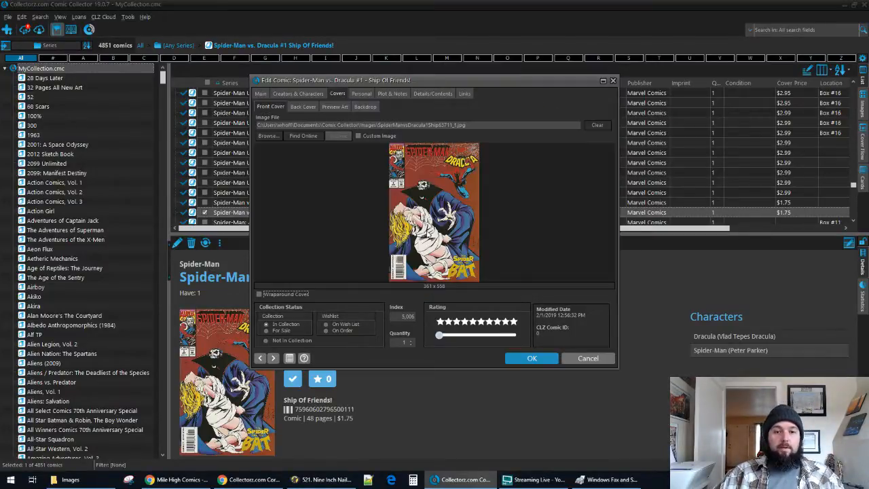
click(307, 135)
click(320, 188)
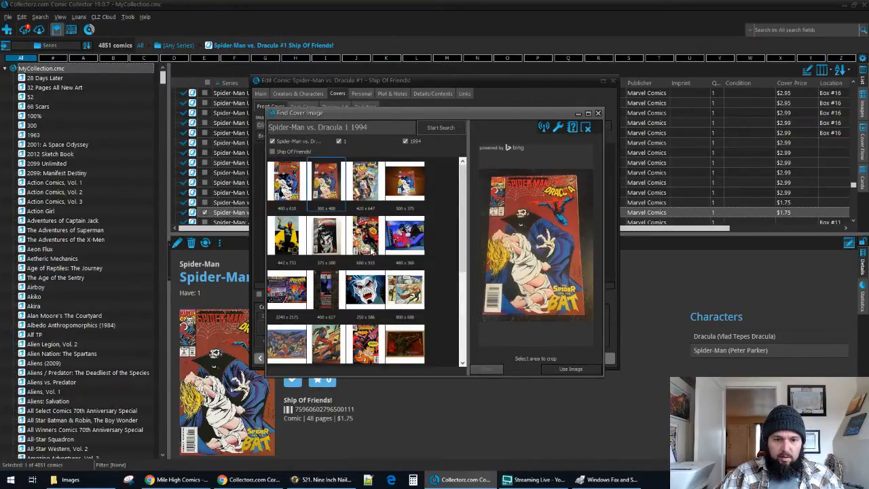
scroll(371, 251, down, 4)
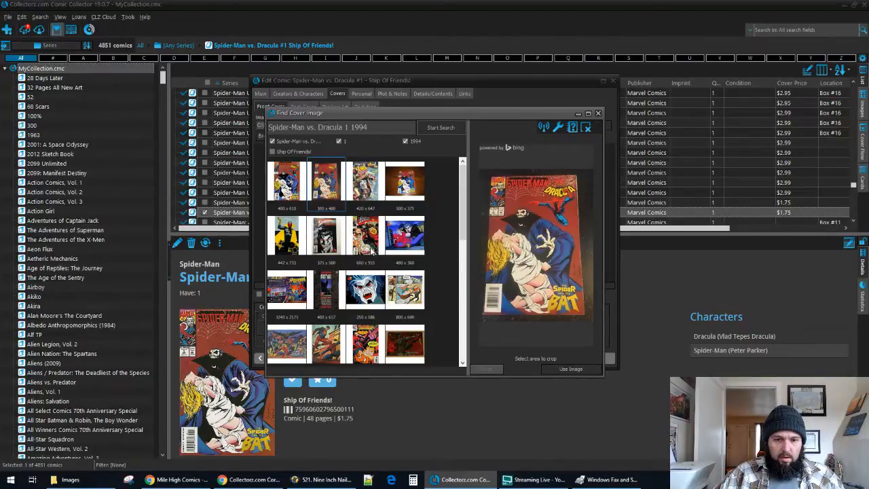
scroll(371, 252, down, 4)
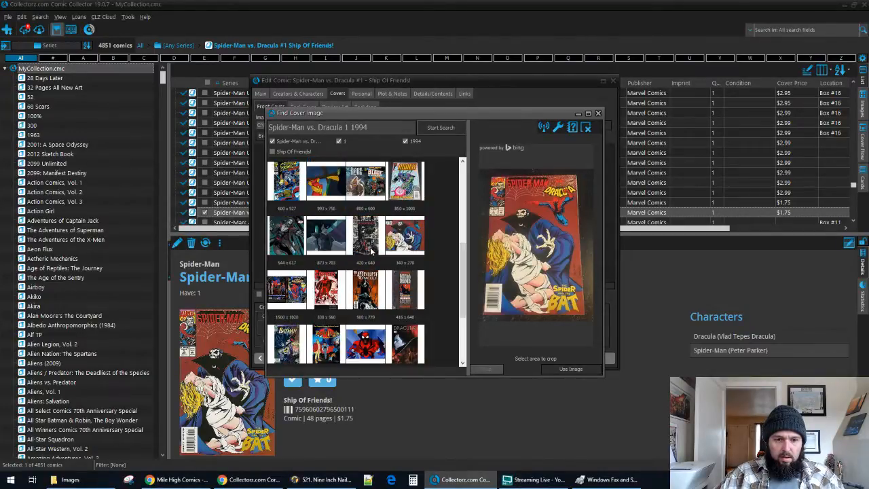
scroll(371, 251, down, 2)
scroll(371, 251, up, 2)
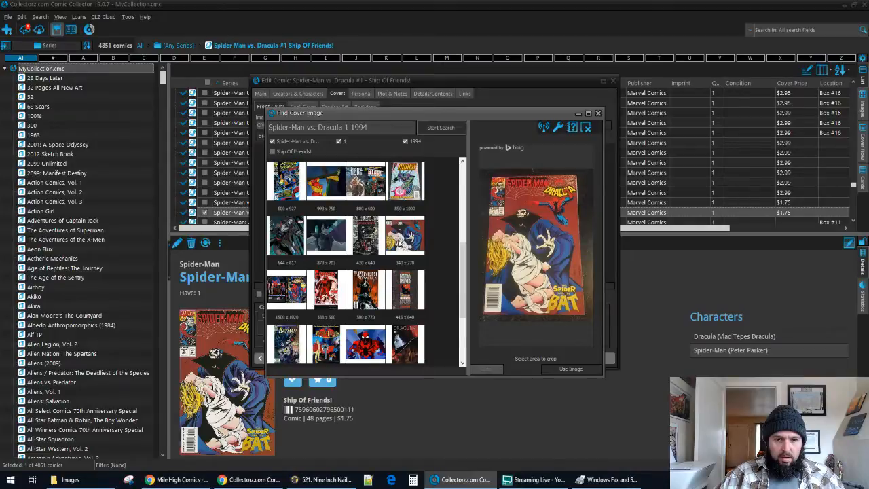
scroll(399, 244, down, 2)
scroll(380, 253, up, 5)
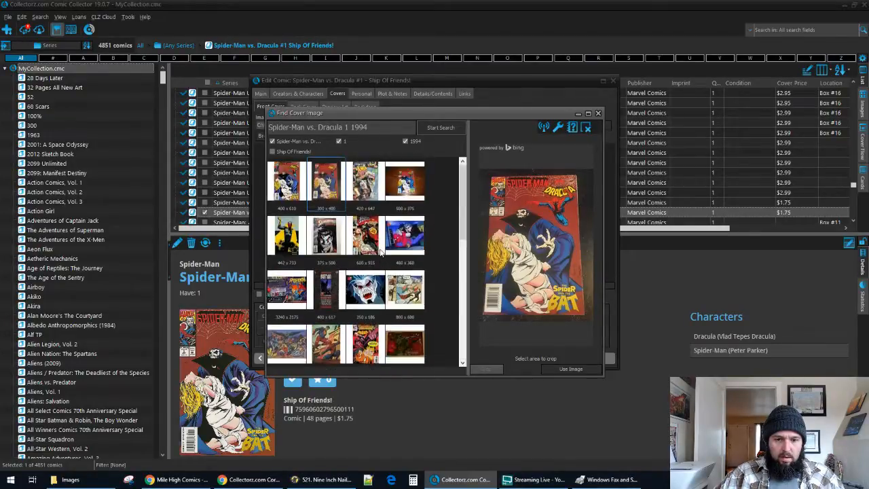
click(414, 187)
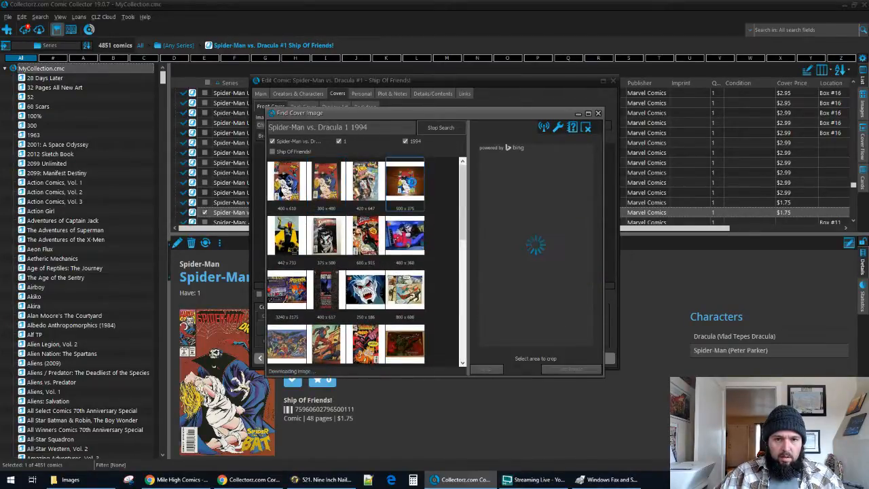
click(324, 191)
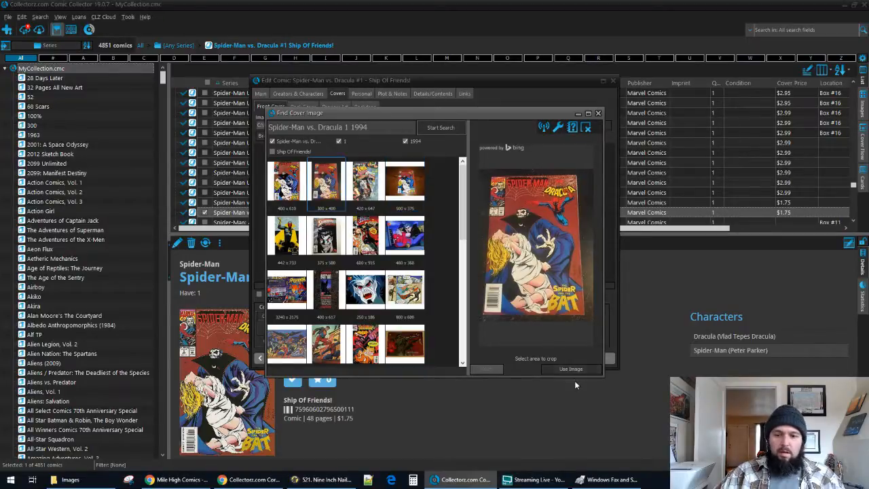
click(598, 114)
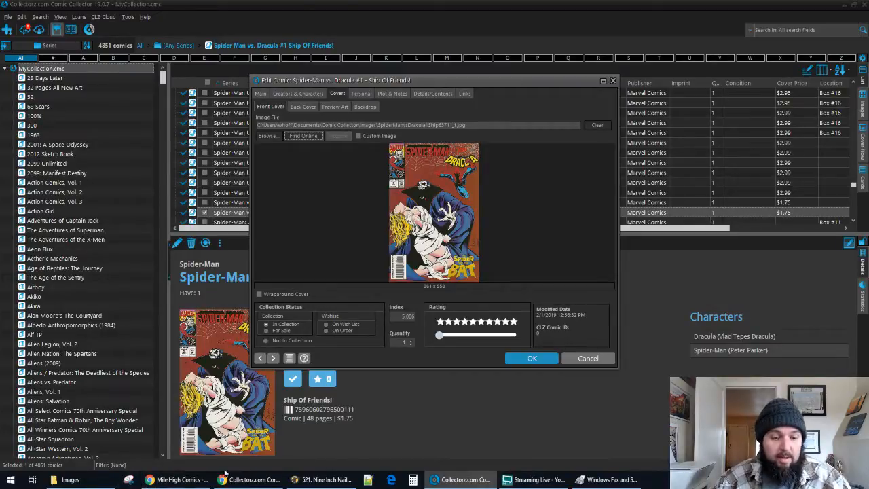
Switch to Windows Fax and Scan, scan the Spider-Man vs. Dracula #1 cover at 300 DPI, and save it to the Desktop as Marvel5
click(607, 479)
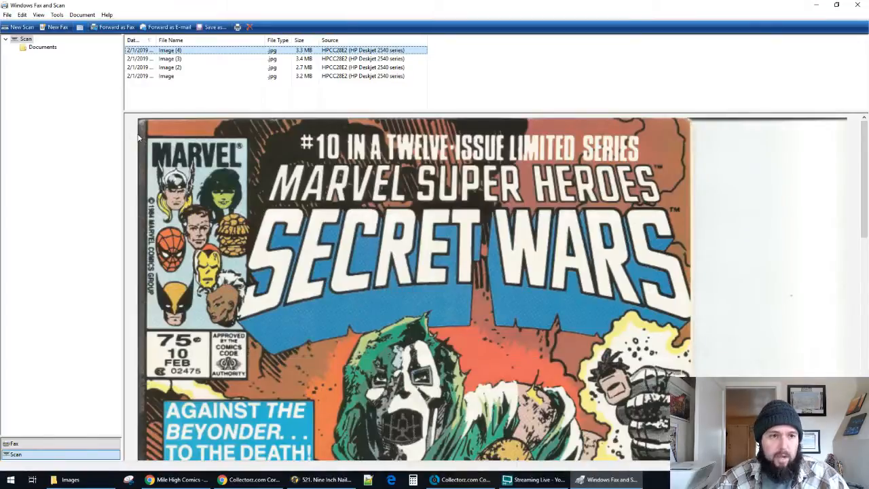
click(17, 27)
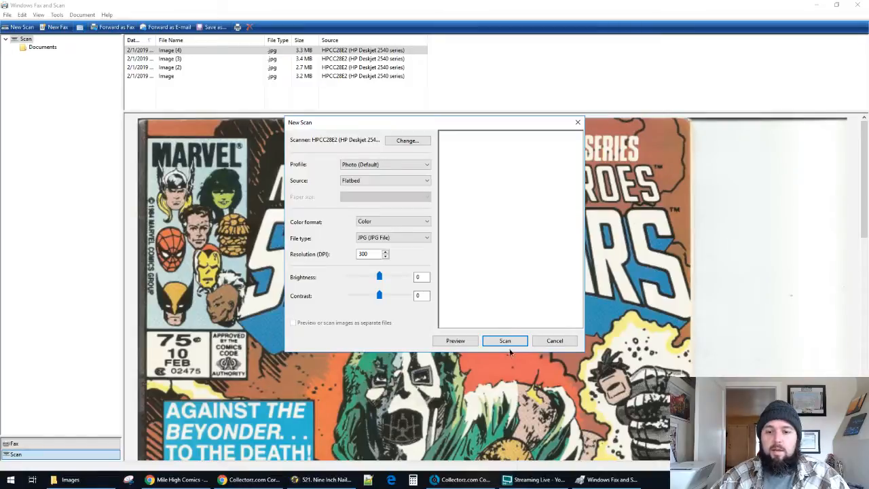
click(506, 342)
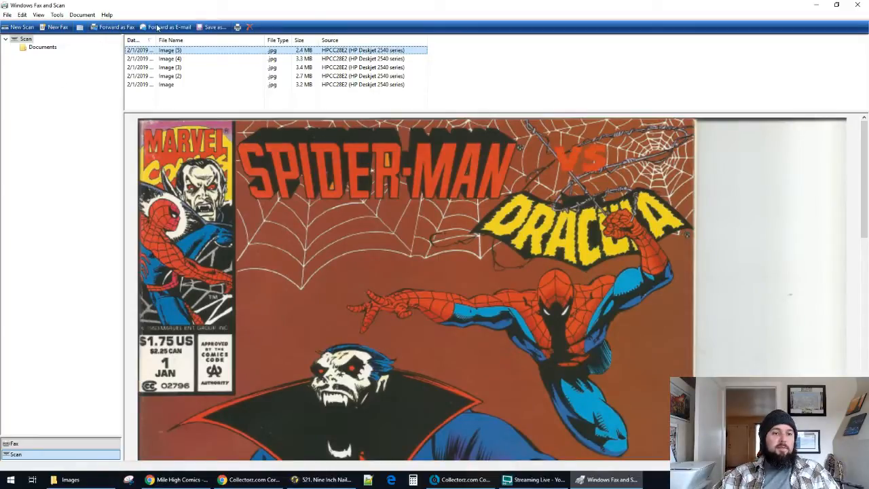
click(223, 29)
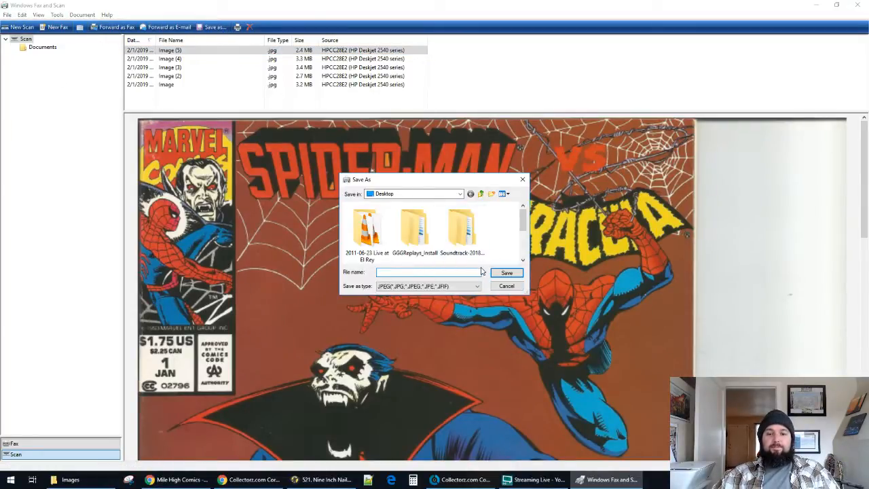
text(MarvelS)
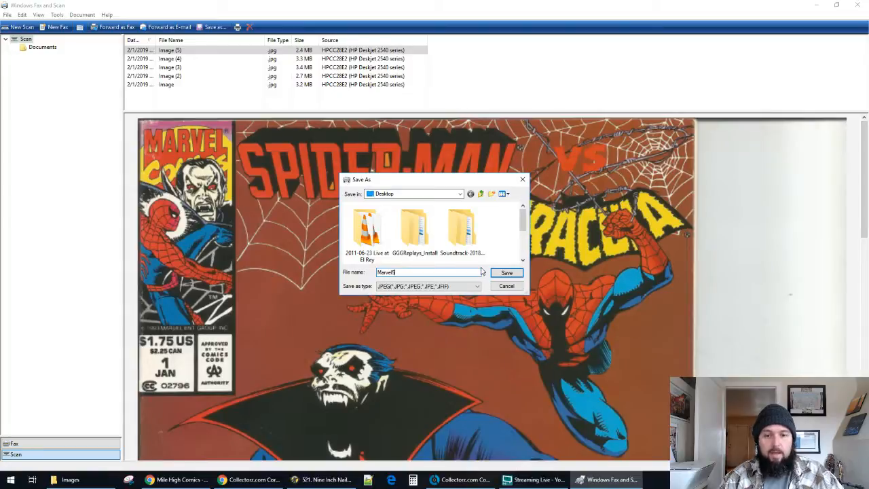
key(Return)
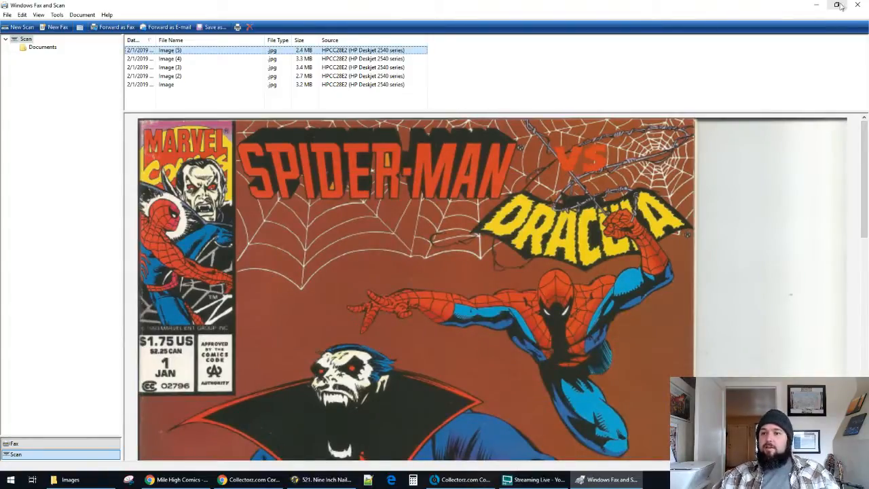
click(815, 5)
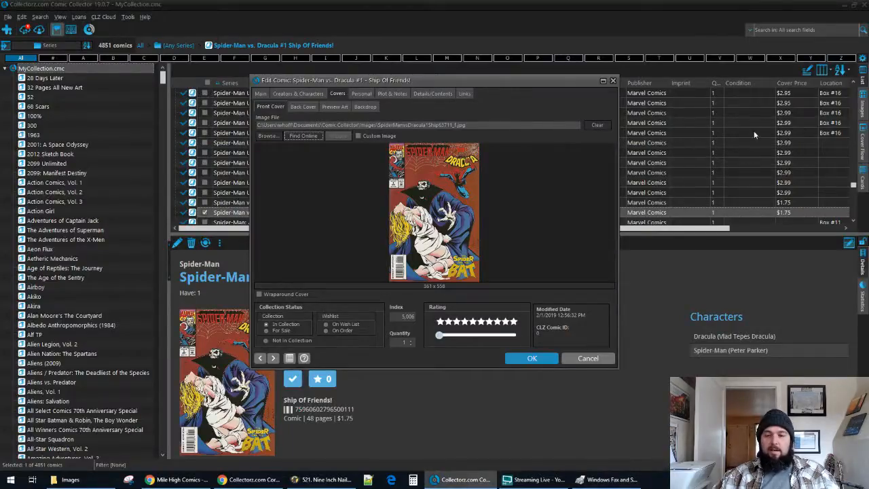
Save the newsstand entry's edits and delete the Spider-Man vs. Dracula #1 entry that has no edition
key(Return)
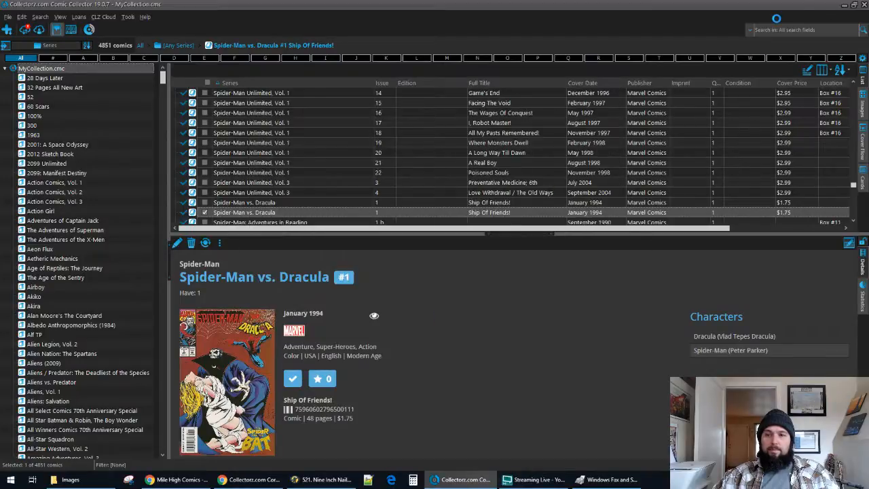
click(430, 201)
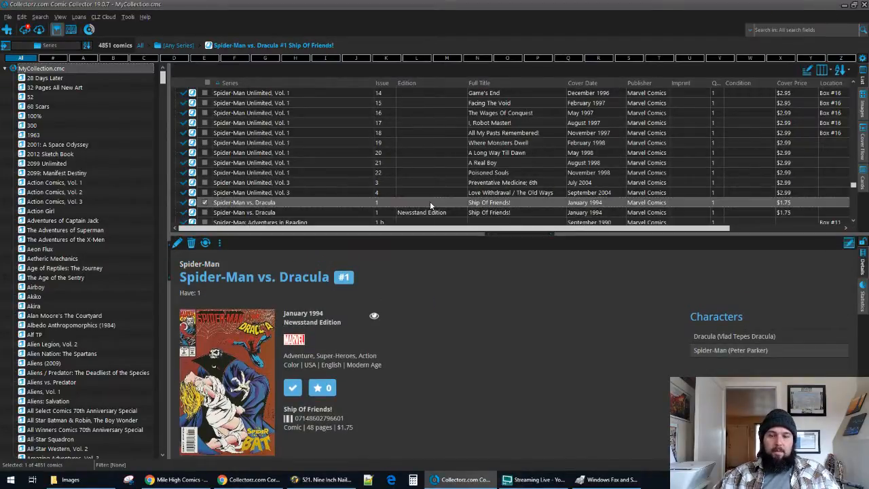
key(Delete)
key(Return)
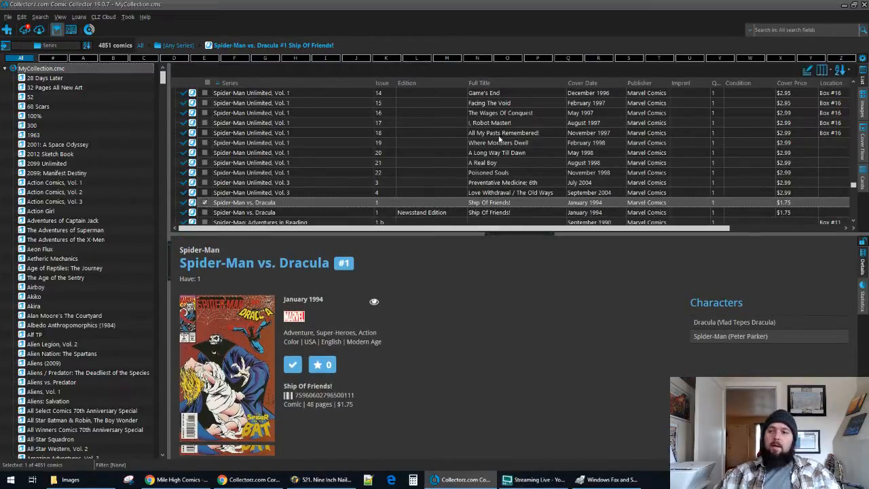
Open Marvel5.jpeg from the Desktop in Paint and resize it to 20 percent with the aspect ratio maintained
click(844, 5)
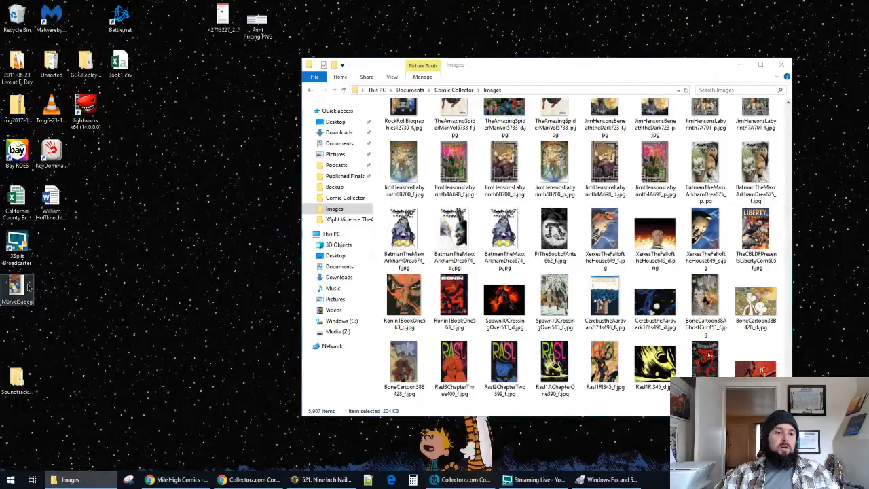
right_click(28, 285)
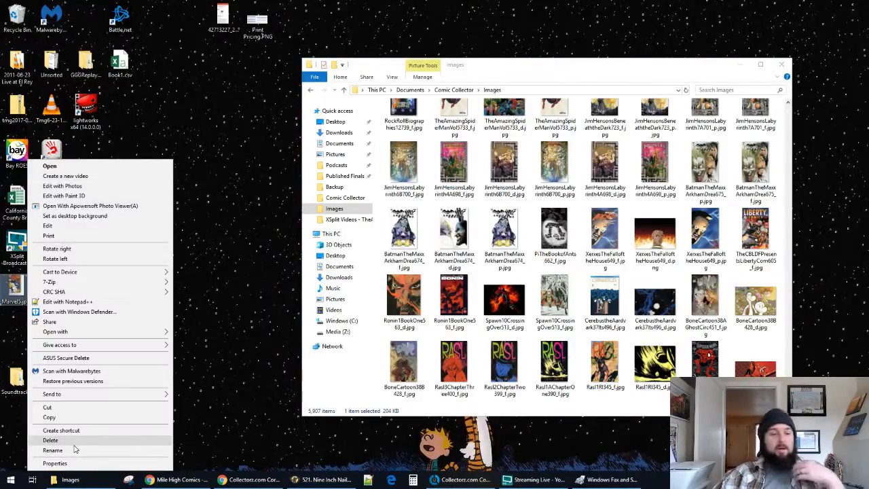
click(100, 228)
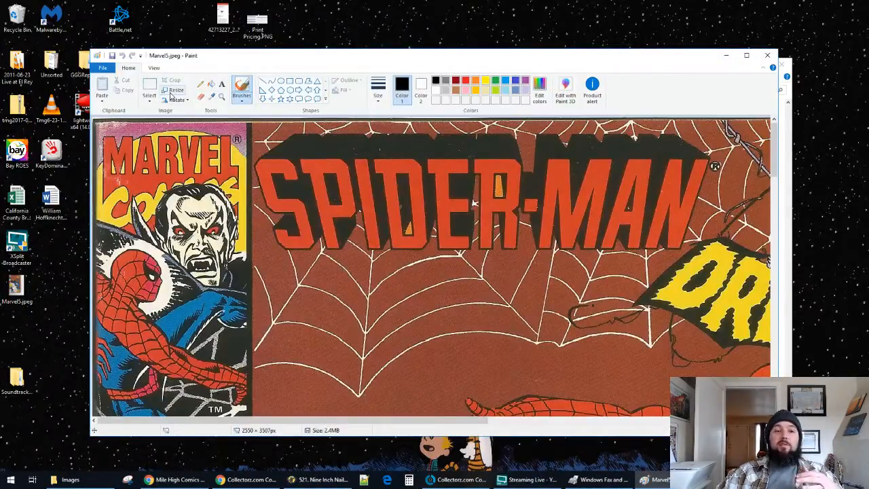
click(171, 94)
text(20)
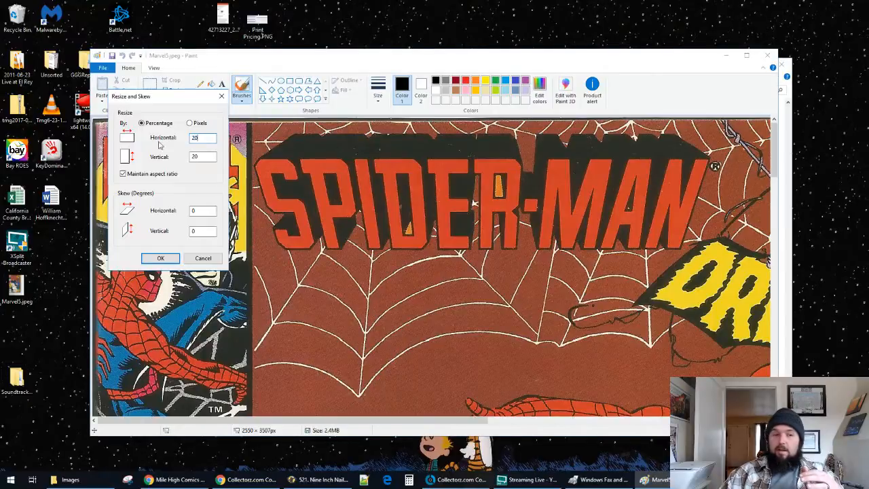
key(Return)
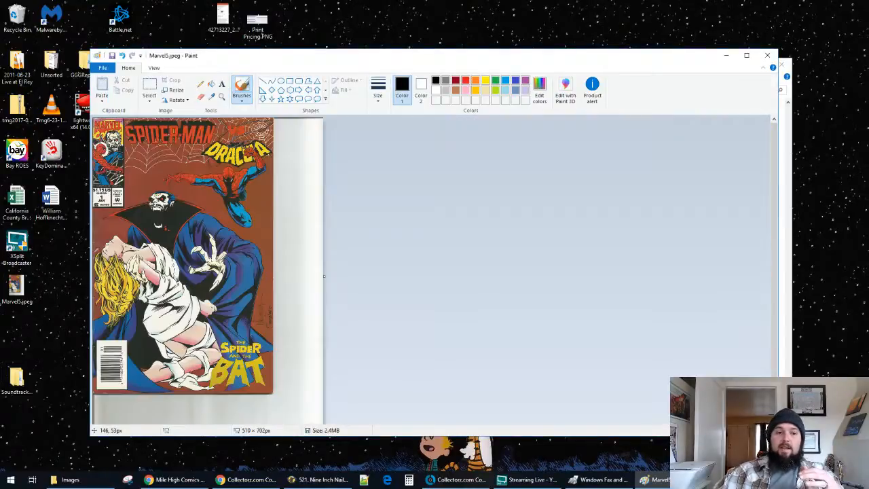
Crop the scan to the comic cover, about 400 x 611 px, then save the image and close Paint
click(155, 87)
drag(268, 393, 153, 242)
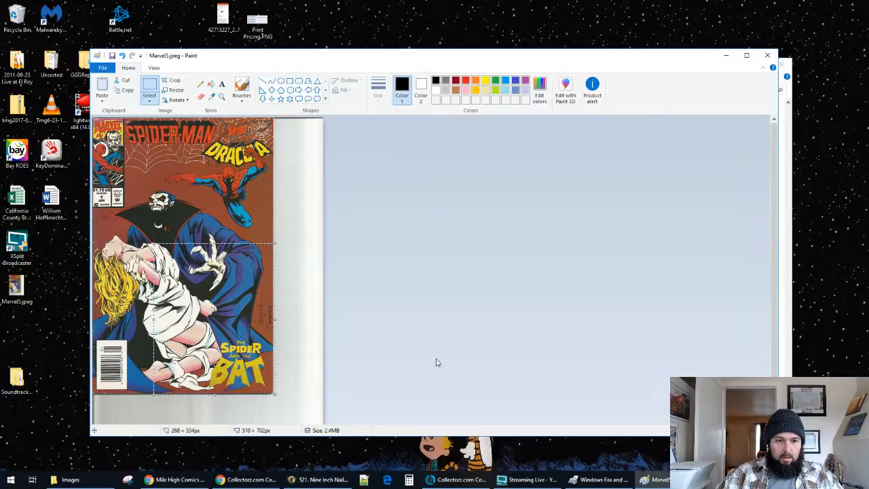
drag(273, 392, 20, 81)
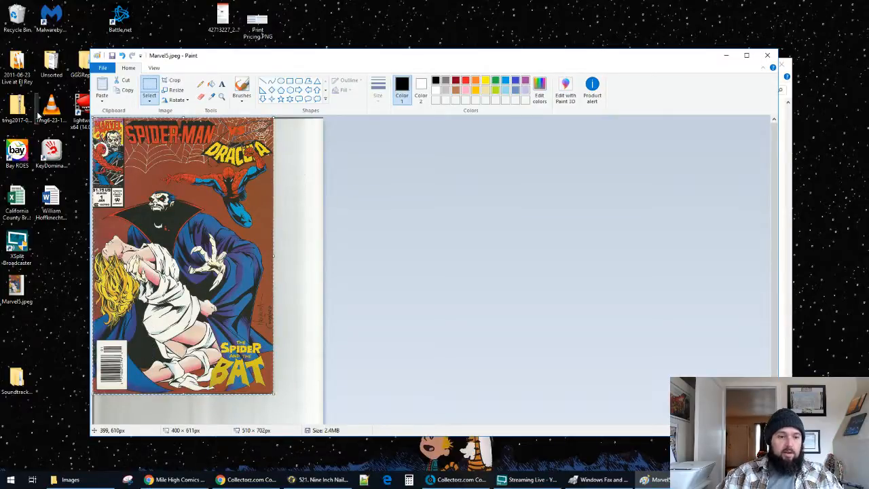
click(175, 81)
click(111, 57)
click(769, 56)
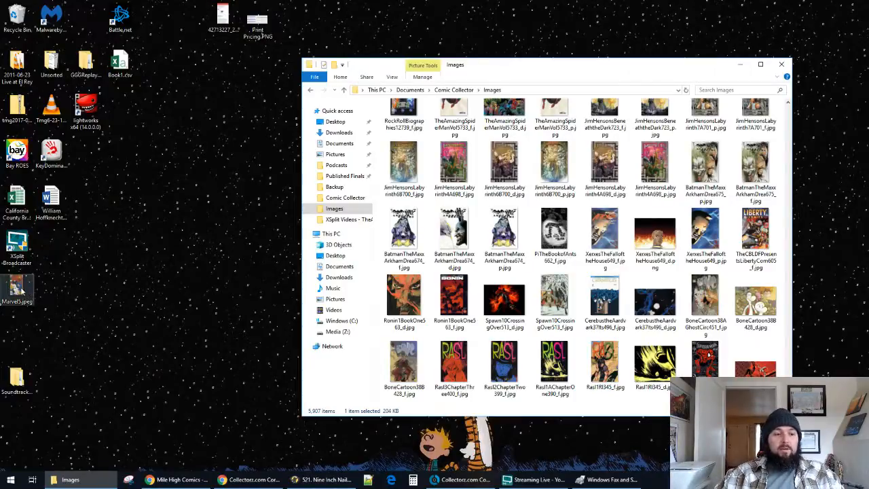
Move Marvel5.jpeg into the Comic Collector Images folder and set it as the front cover of the newsstand Spider-Man vs. Dracula #1
drag(24, 290, 496, 276)
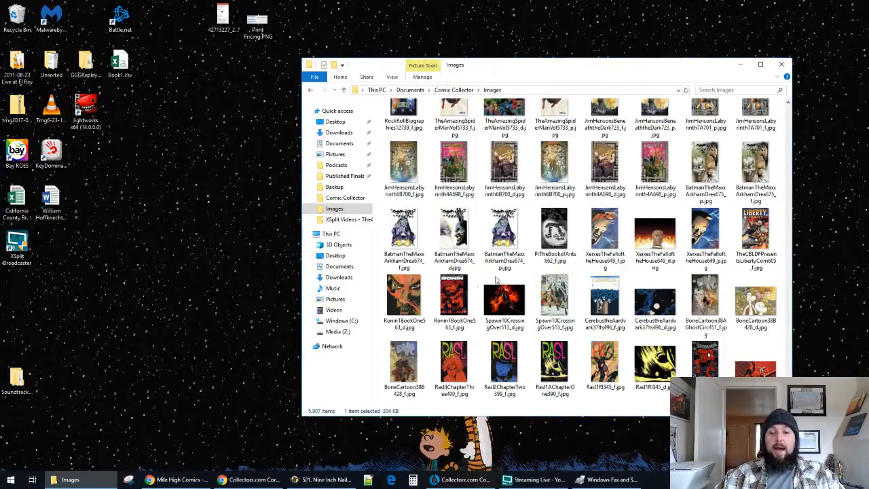
click(464, 479)
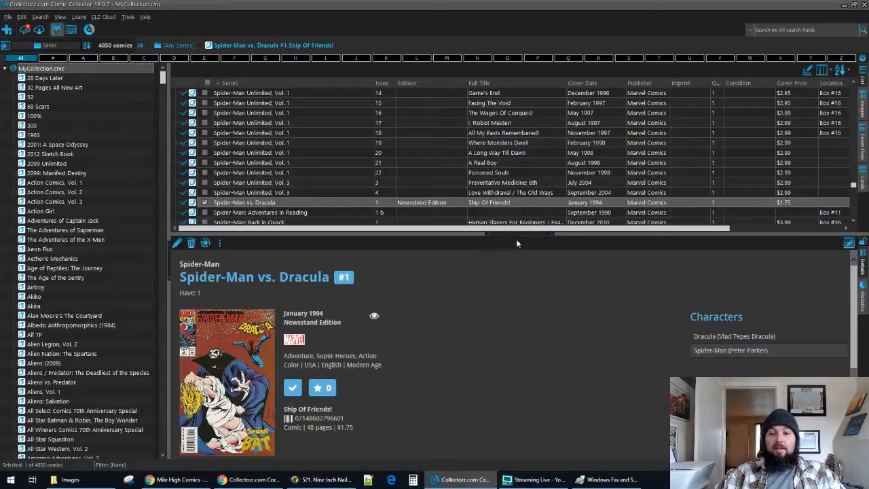
double_click(315, 202)
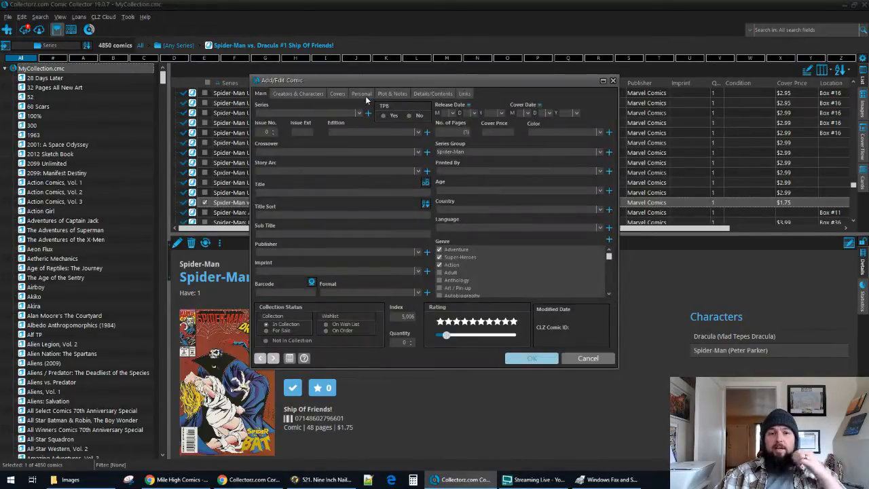
click(343, 94)
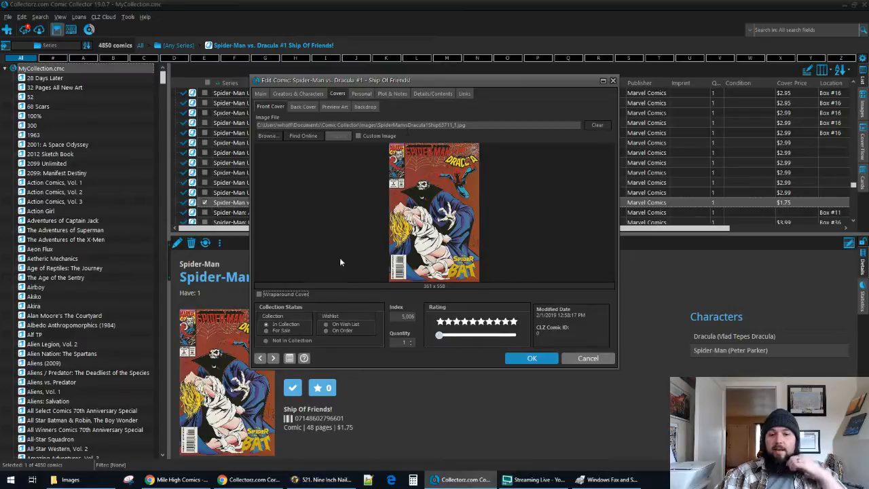
click(274, 136)
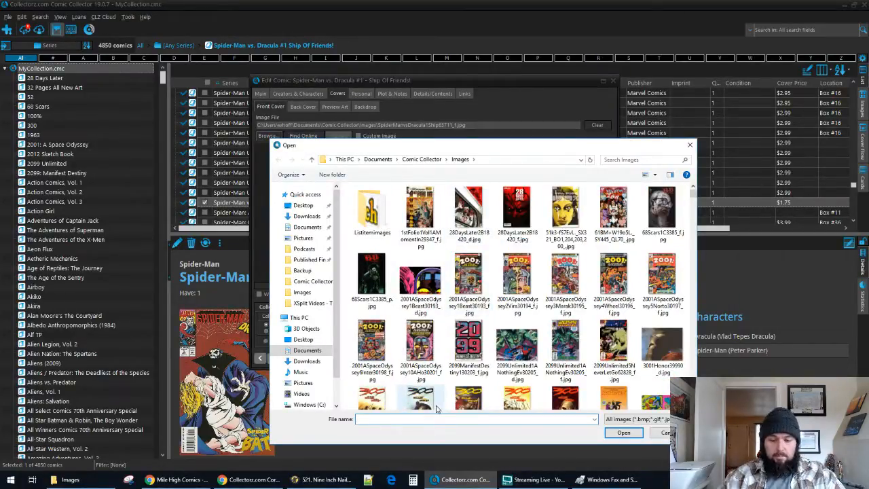
text(marvel)
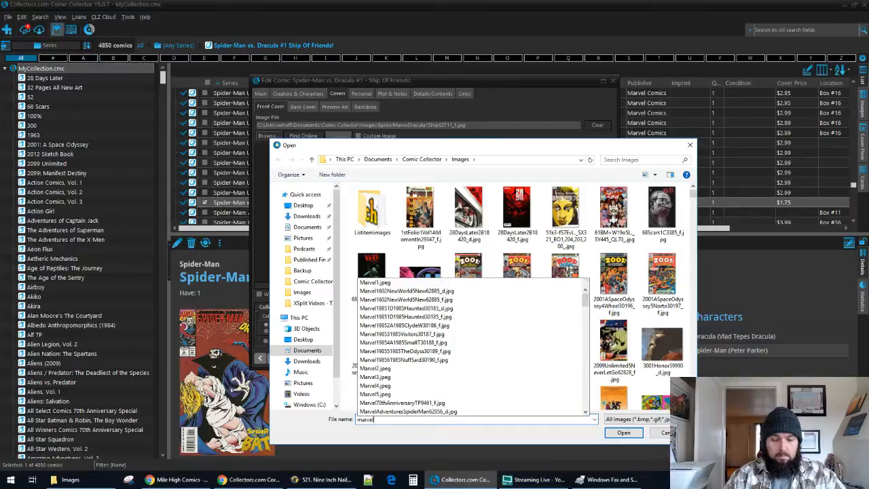
click(440, 394)
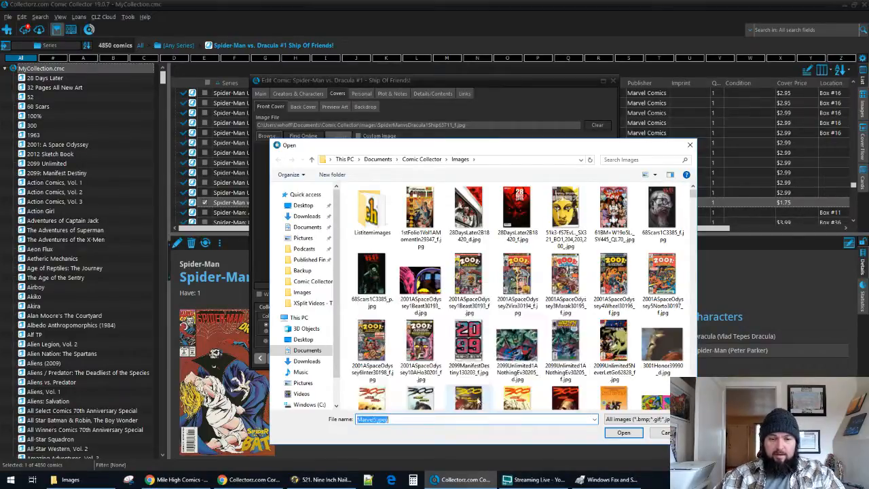
click(623, 432)
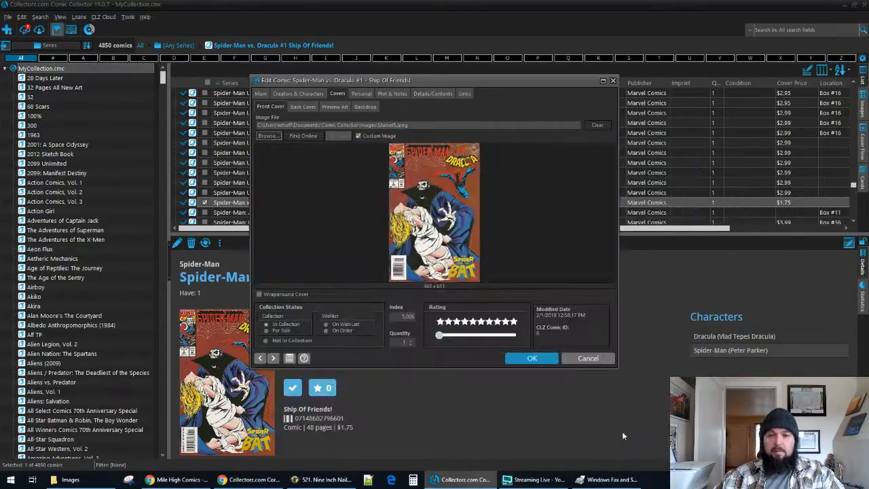
Save the newsstand Spider-Man vs. Dracula #1 with its new front cover and submit the entry to CLZ Core
click(534, 358)
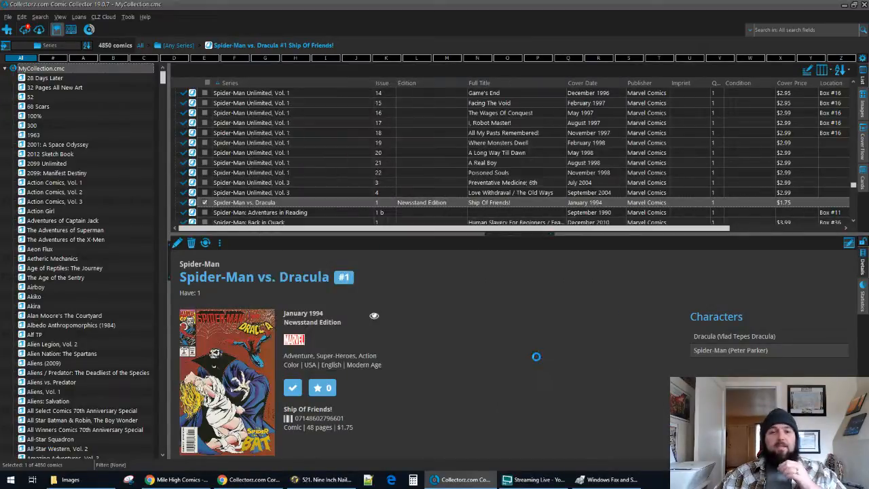
right_click(362, 201)
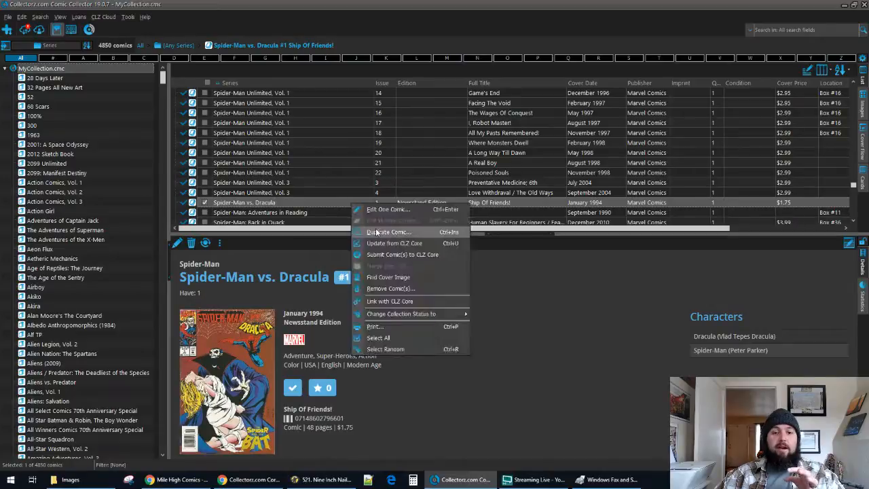
click(379, 251)
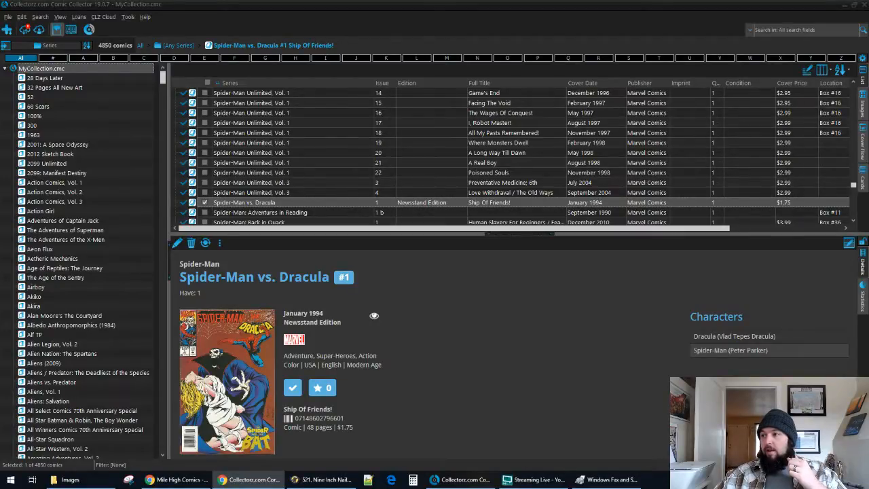
key(alt+Tab)
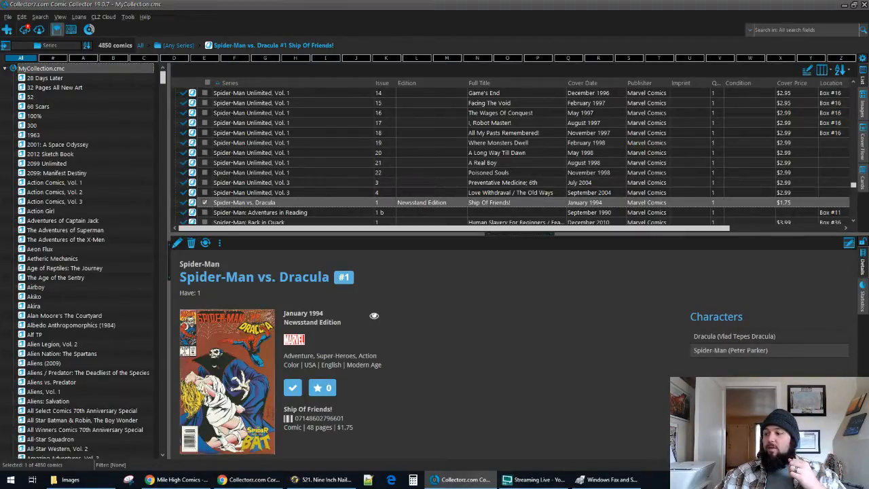
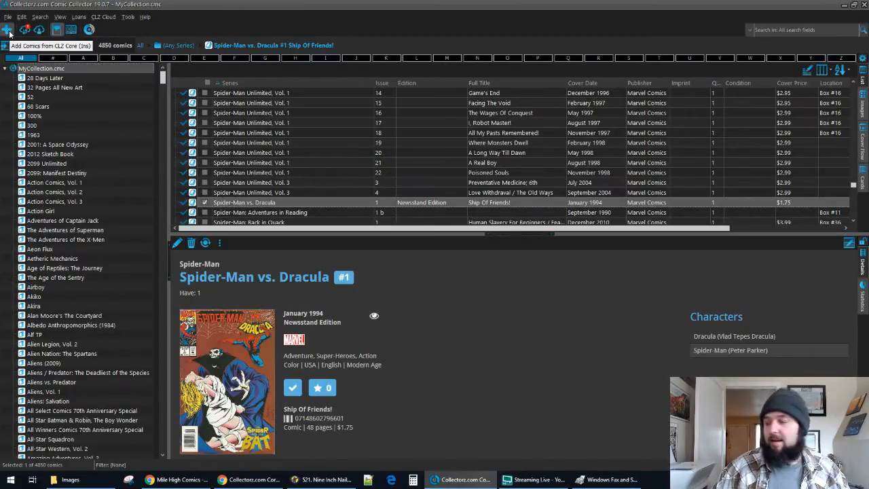
Search CLZ Core by series for Spider-Man vs. Wolverine, Vol. 1 to add new comics
click(7, 30)
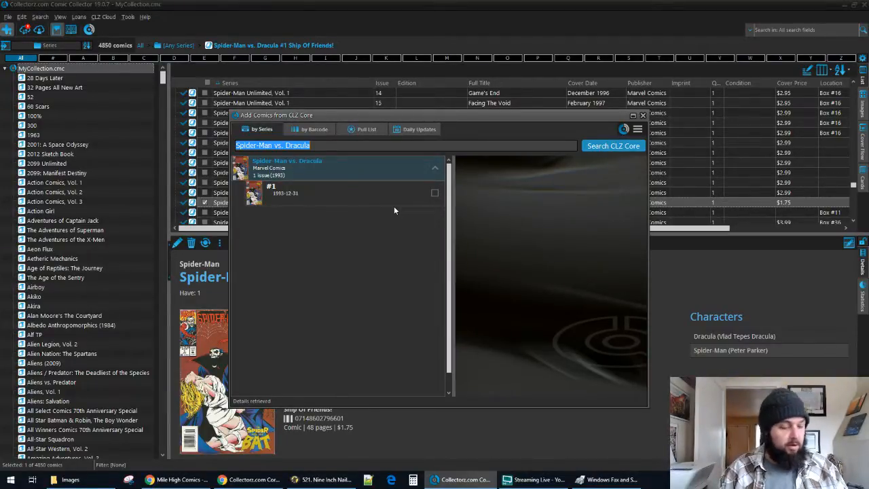
key(End)
key(BackSpace)
key(BackSpace)
key(BackSpace)
key(BackSpace)
key(BackSpace)
key(BackSpace)
key(BackSpace)
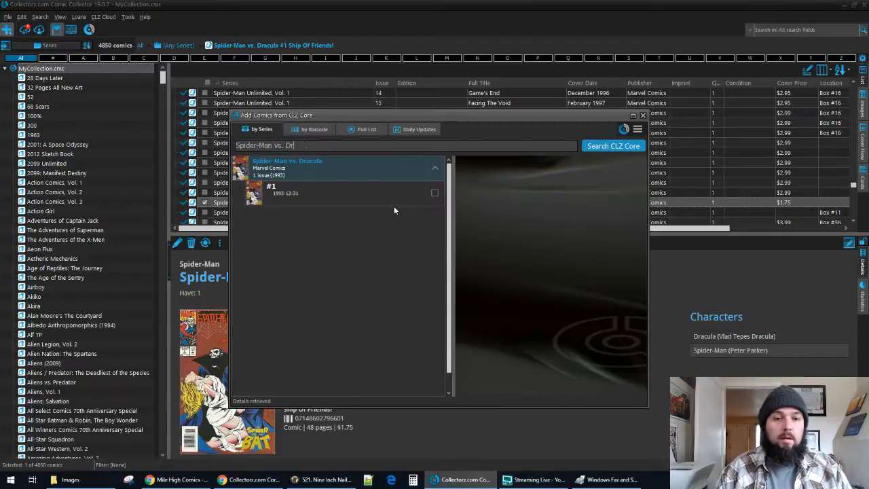
text(Wolverine, Vol. 1)
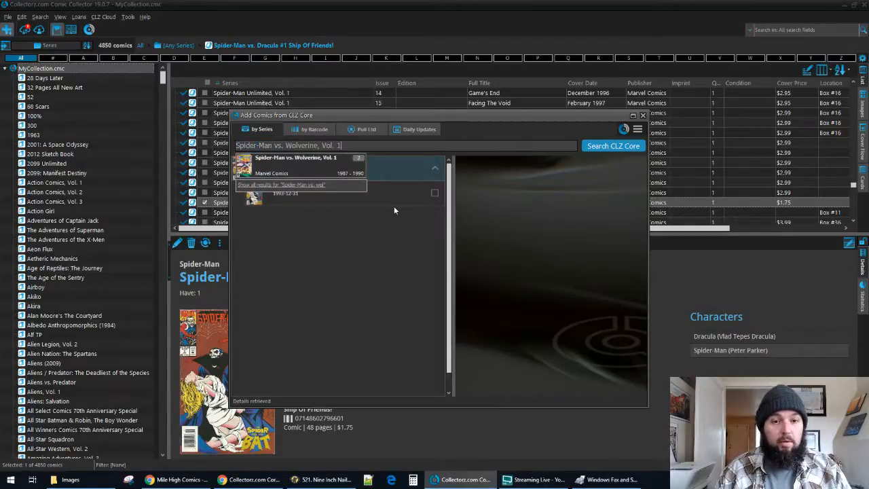
key(Return)
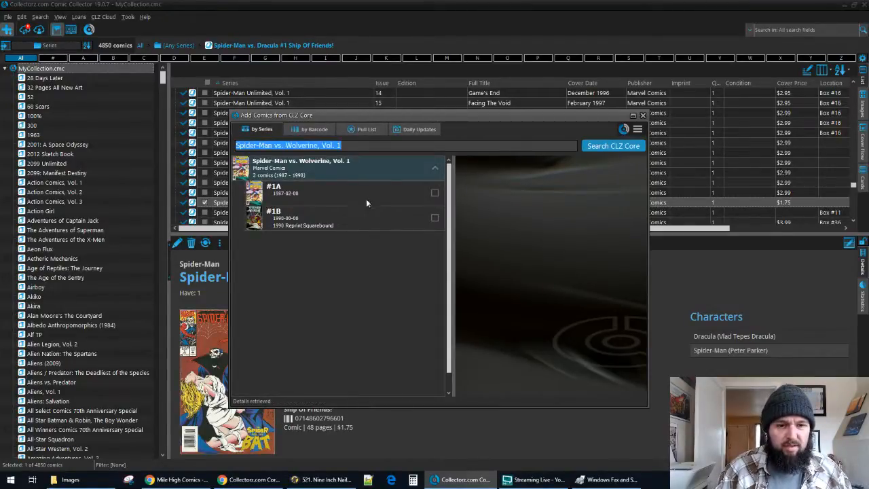
Select issue #1A of Spider-Man vs. Wolverine, Vol. 1, dated February 1987, and start adding it to the collection
click(364, 188)
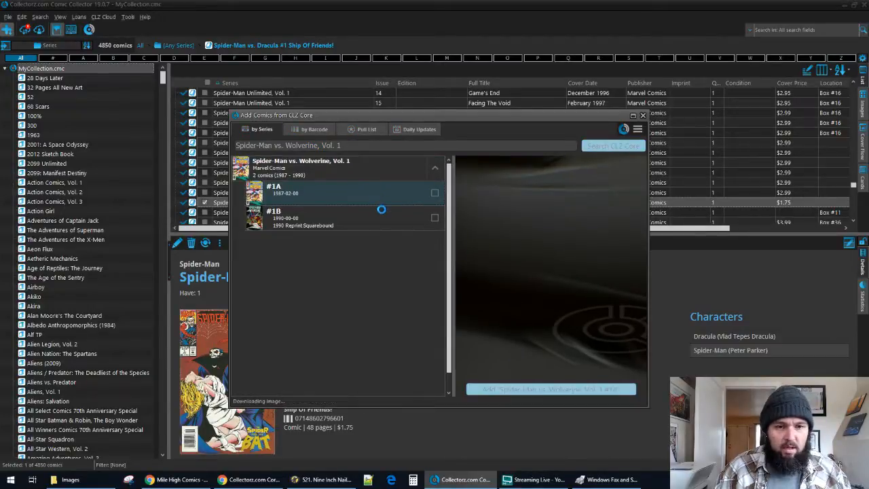
click(577, 390)
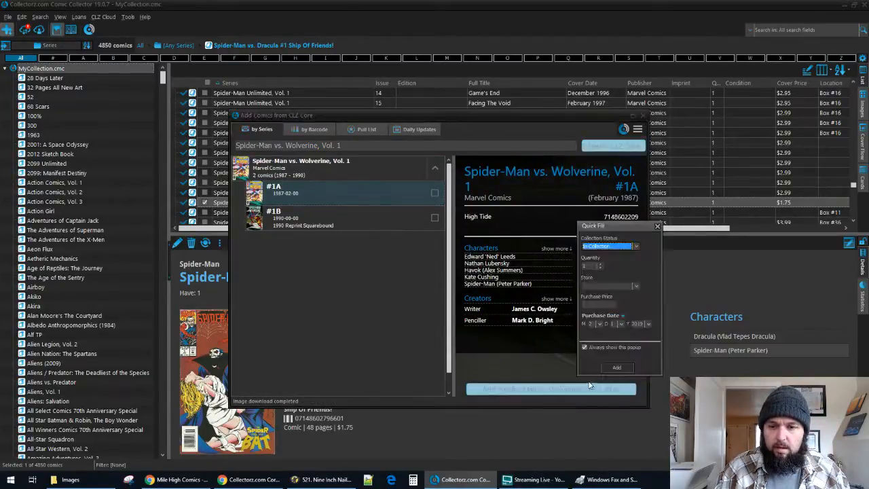
Add Spider-Man vs. Wolverine, Vol. 1 #1A to the collection with the status In Collection
click(612, 368)
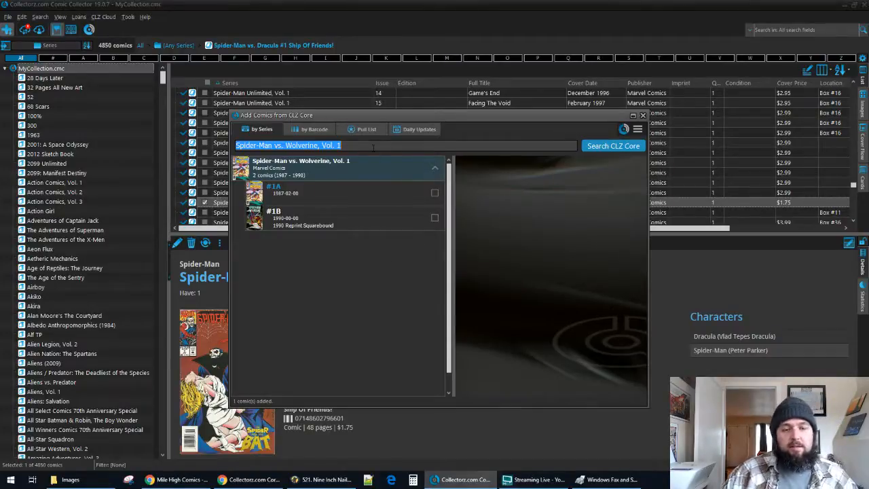
text(spider-man 9)
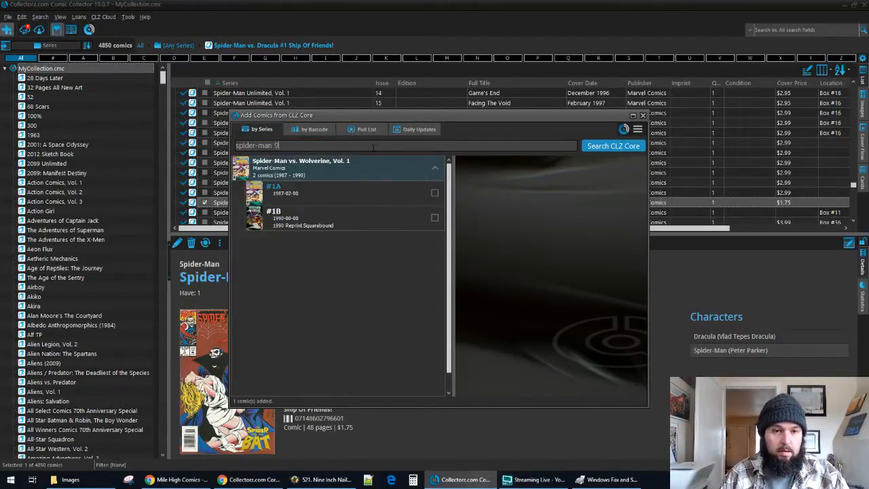
key(BackSpace)
text('9)
key(BackSpace)
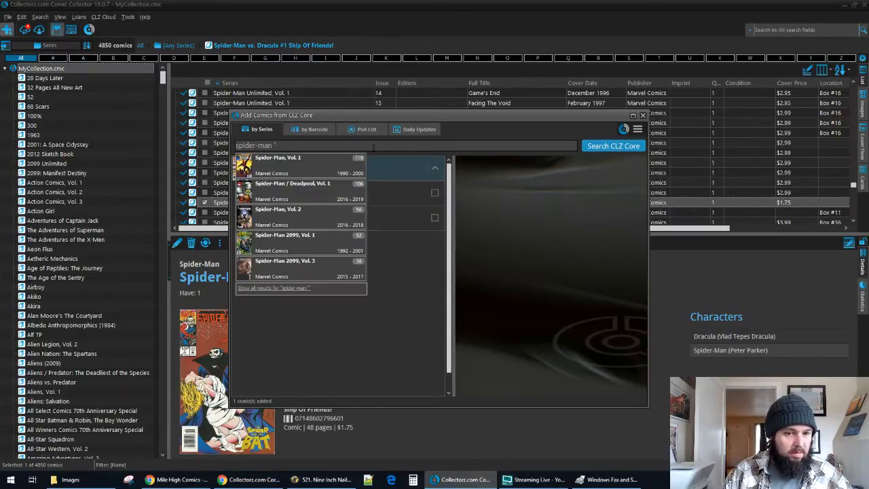
key(BackSpace)
key(BackSpace)
key(BackSpace)
key(BackSpace)
key(BackSpace)
key(BackSpace)
key(BackSpace)
key(BackSpace)
key(BackSpace)
key(BackSpace)
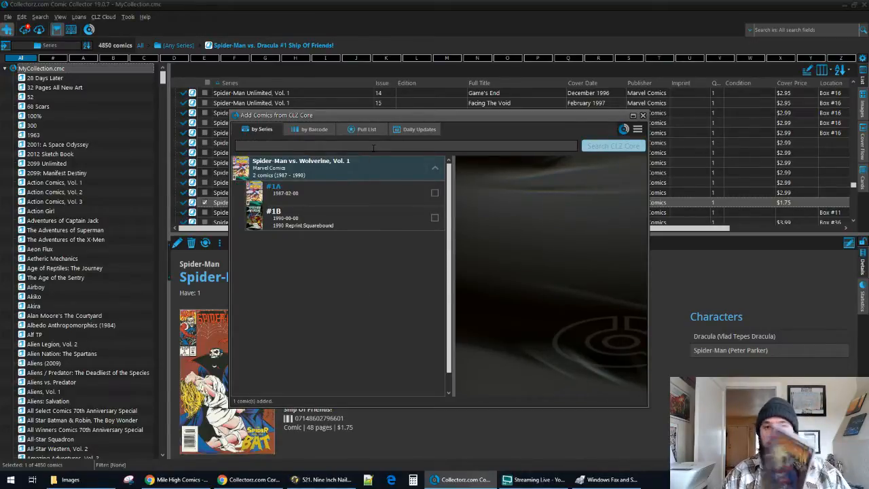
click(313, 130)
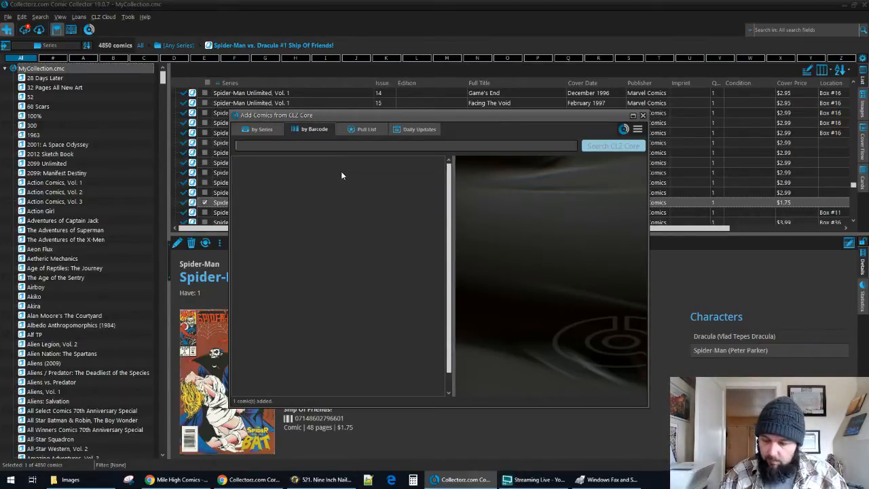
text(759)
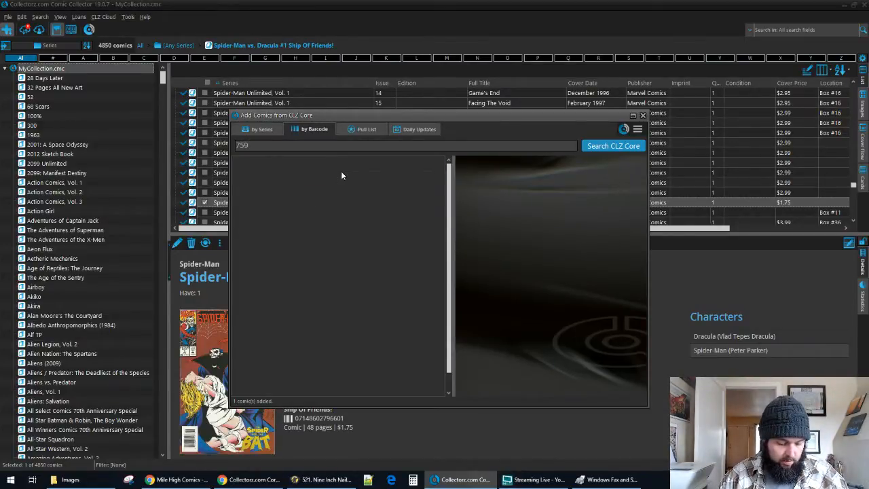
text(6060)
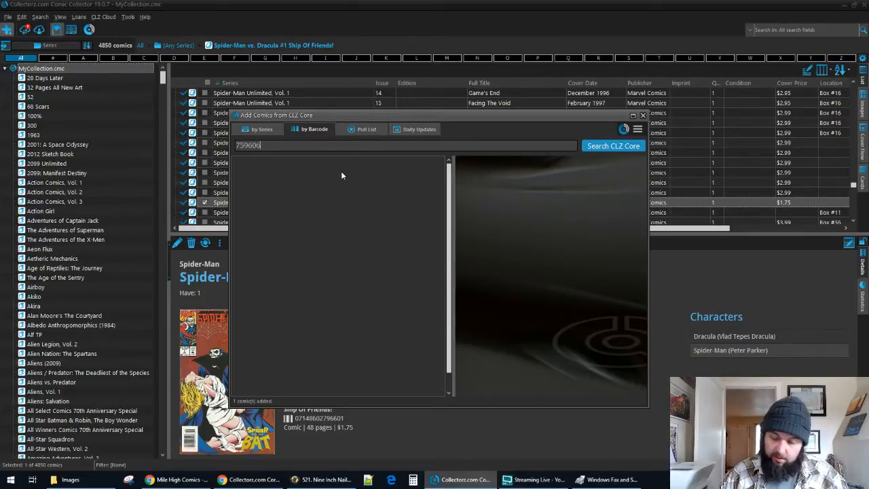
text(31)
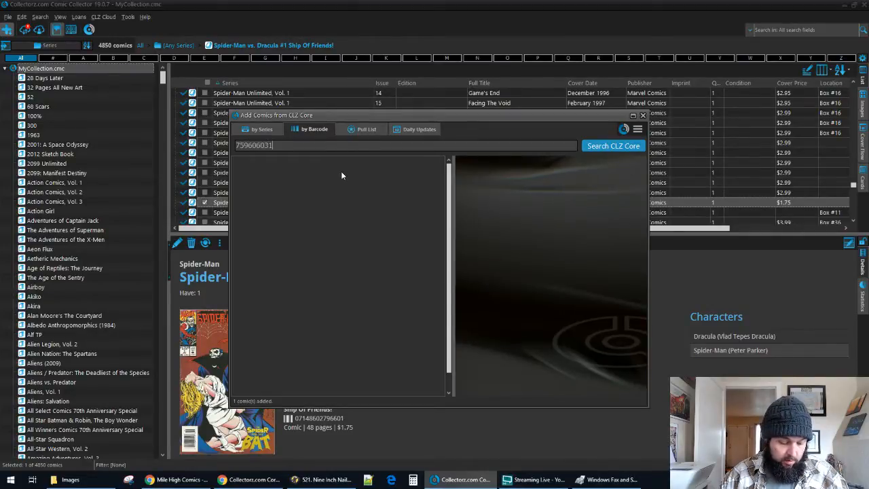
text(8)
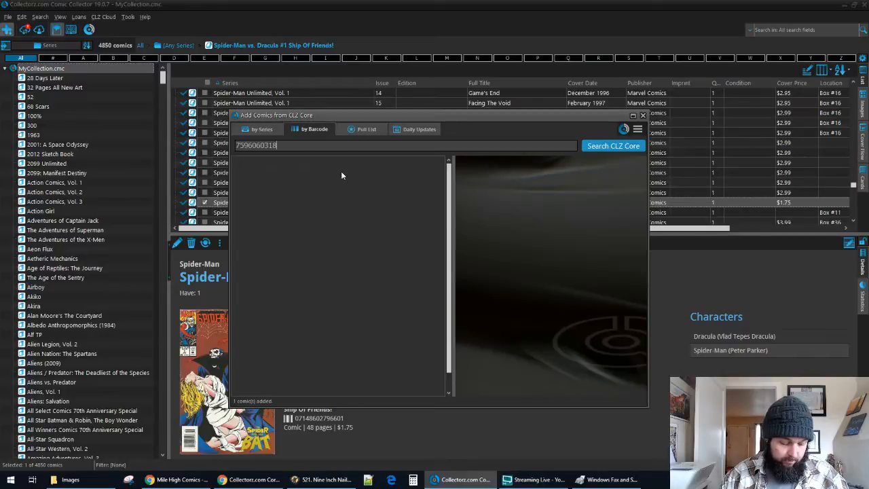
text(4900111)
key(Return)
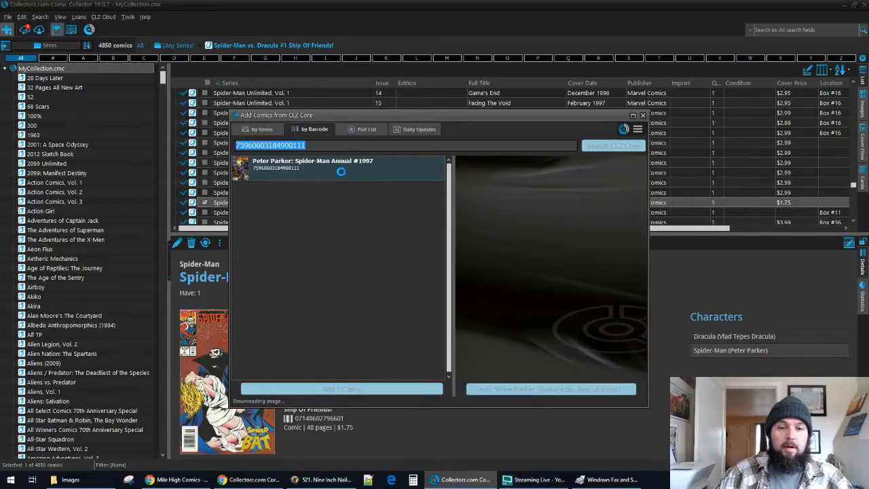
click(558, 390)
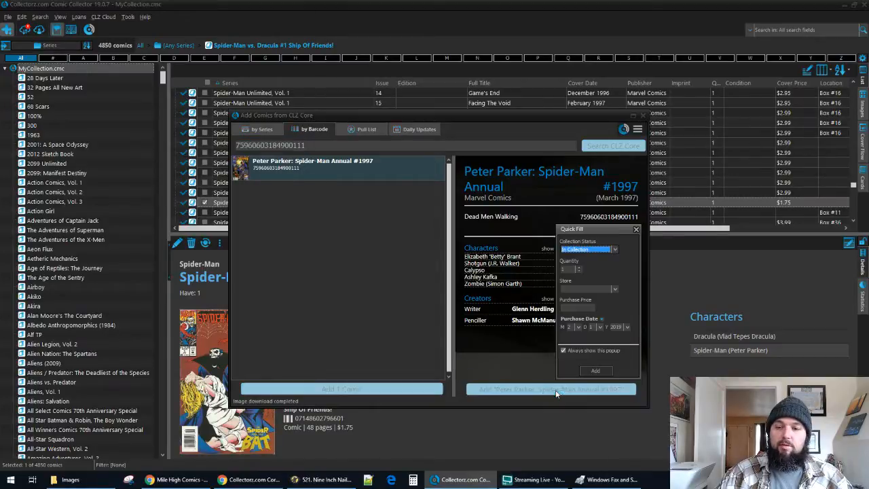
click(596, 370)
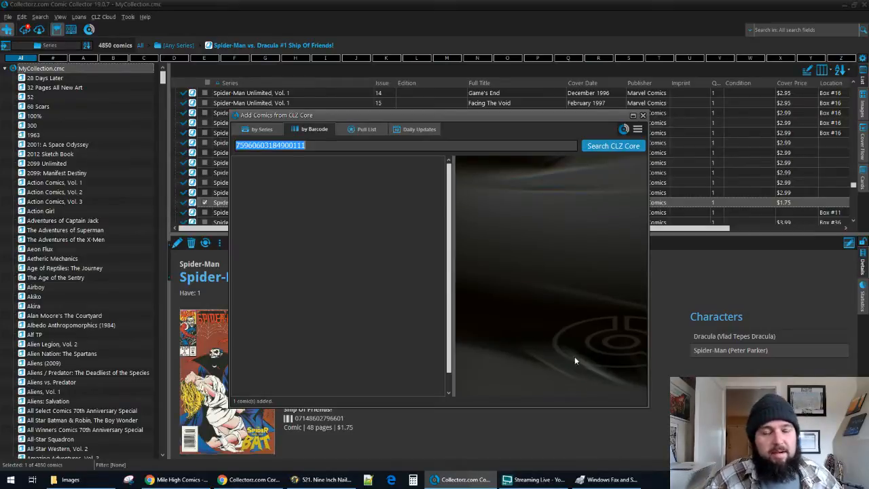
Try to find the next comic's series by searching for "spider-man sec", then clear the search text
click(275, 131)
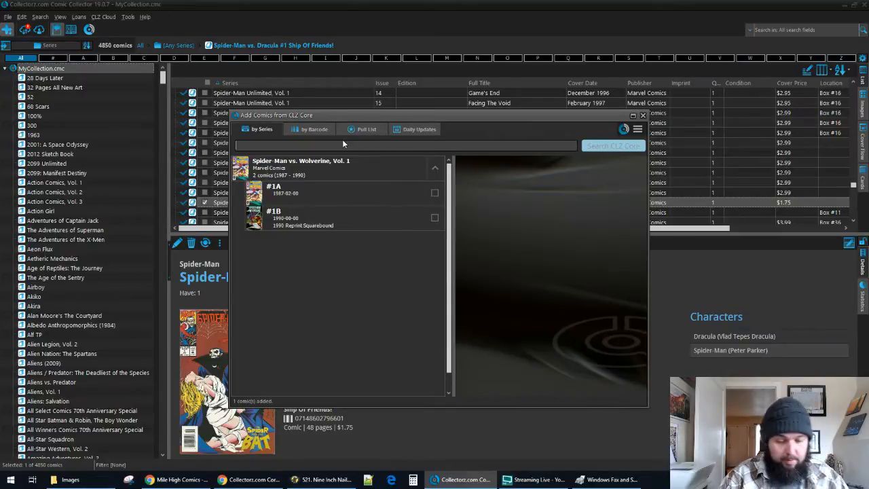
text(spier-man sec)
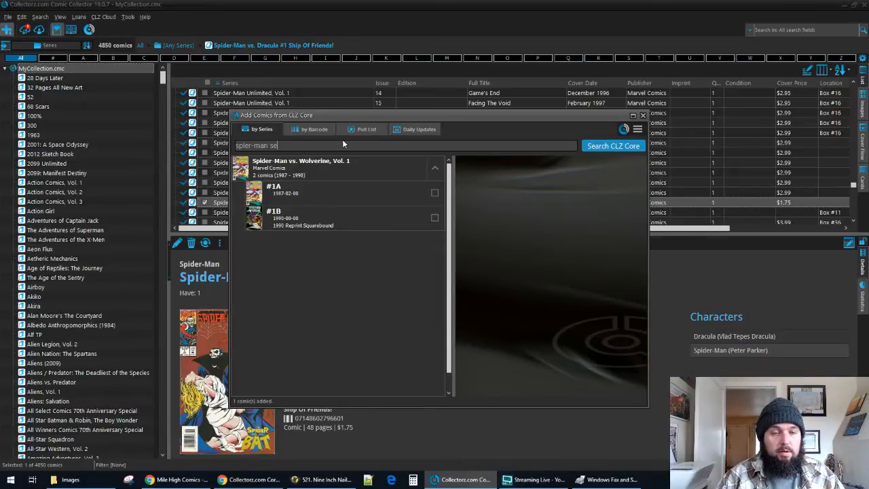
key(BackSpace)
key(BackSpace)
key(BackSpace)
key(BackSpace)
key(BackSpace)
key(BackSpace)
key(BackSpace)
key(BackSpace)
key(BackSpace)
text(der)
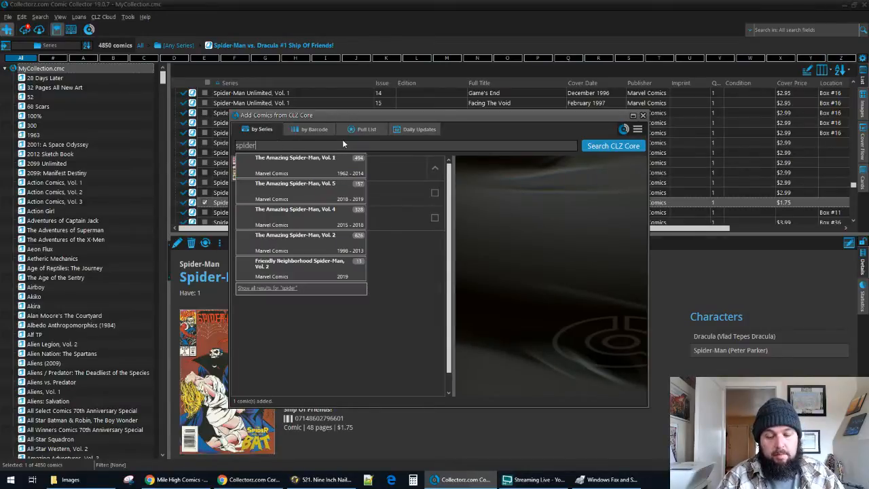
text(-man sec)
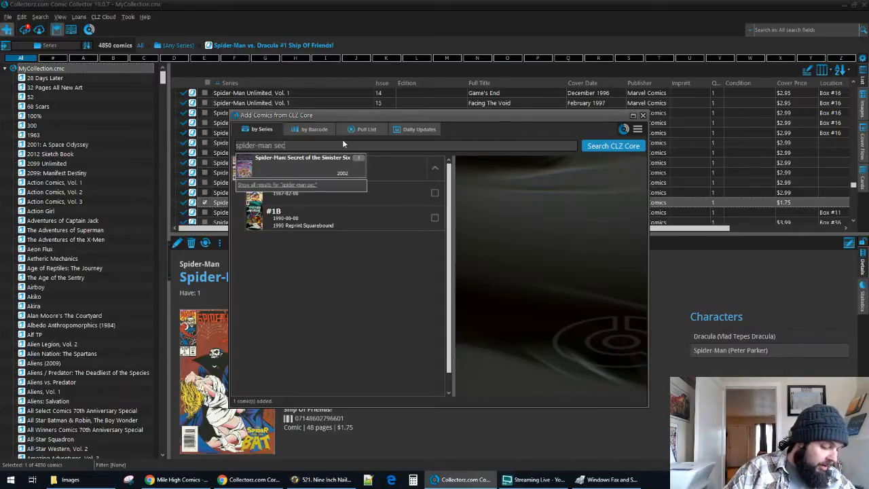
key(BackSpace)
key(BackSpace)
key(BackSpace)
key(BackSpace)
key(BackSpace)
key(BackSpace)
key(BackSpace)
key(BackSpace)
key(BackSpace)
key(BackSpace)
key(BackSpace)
key(BackSpace)
key(BackSpace)
key(BackSpace)
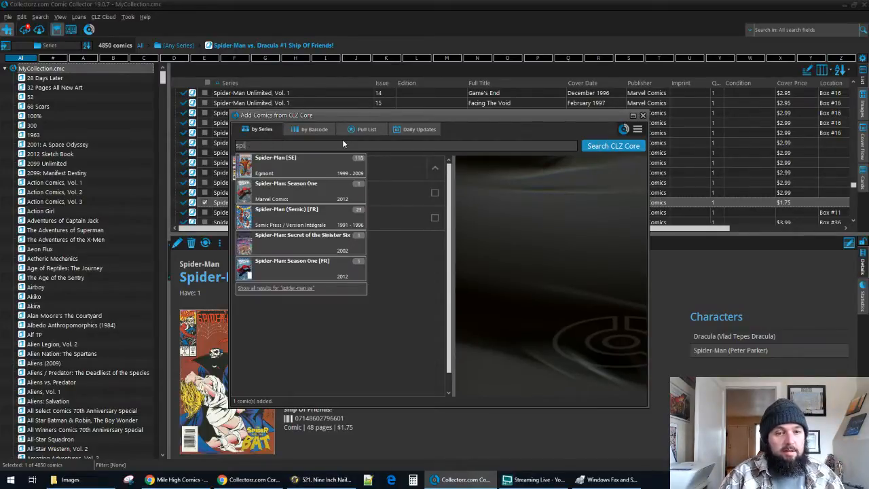
Try to find the series with the search text "secret wars s" and go through the suggested titles
text(secret war)
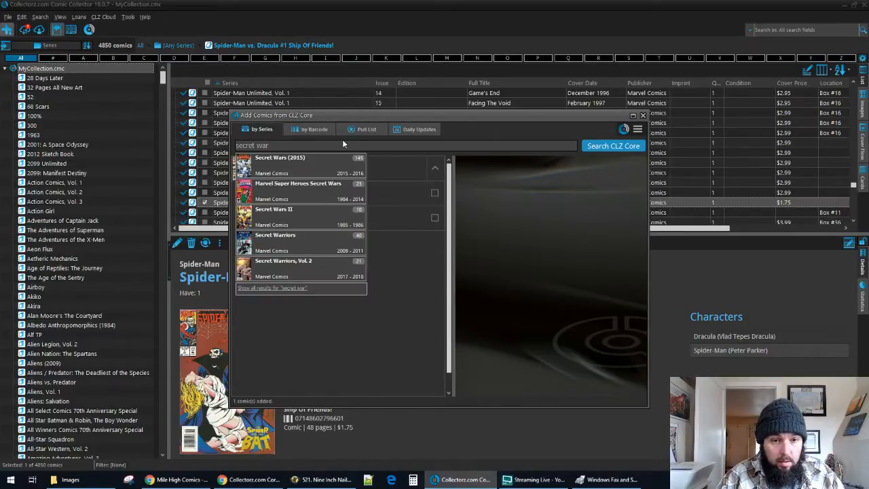
text(s s)
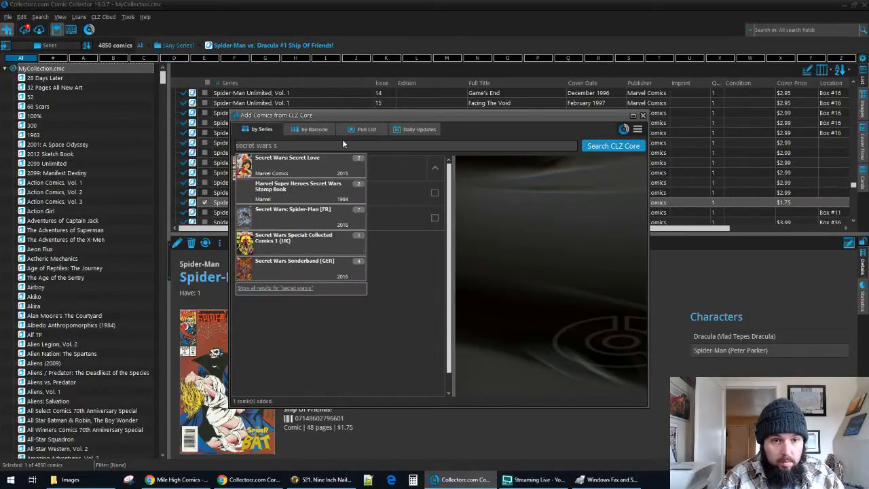
key(Down)
key(Down)
key(Down)
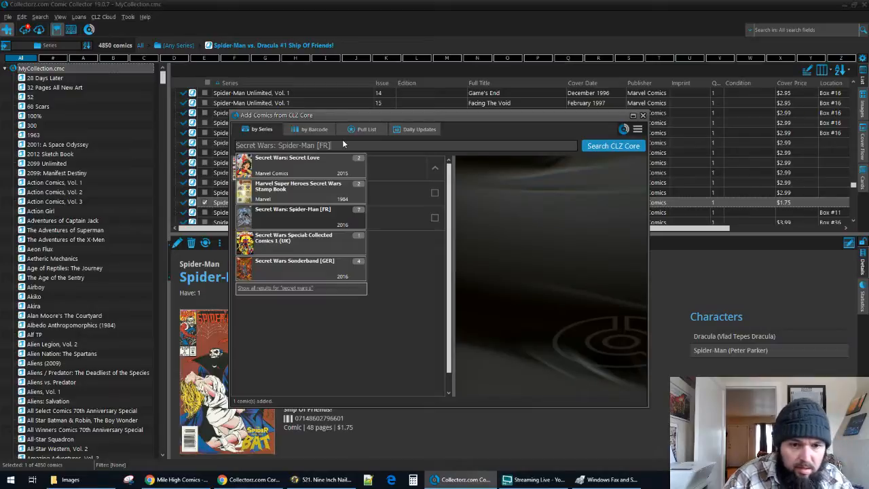
key(Down)
key(Down)
key(Up)
key(Up)
key(Up)
key(Up)
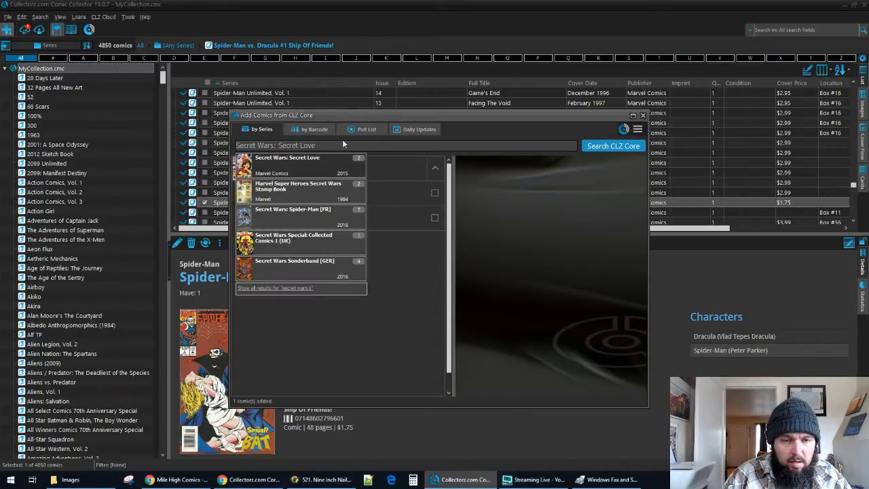
click(314, 129)
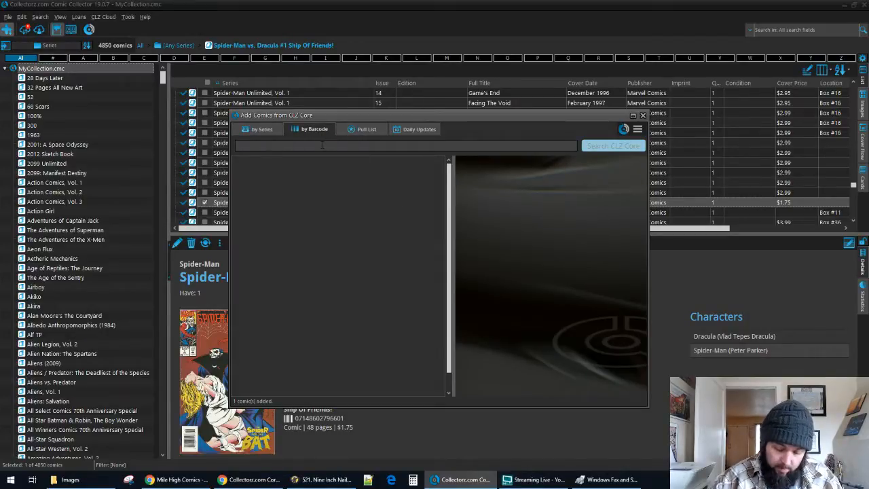
text(7)
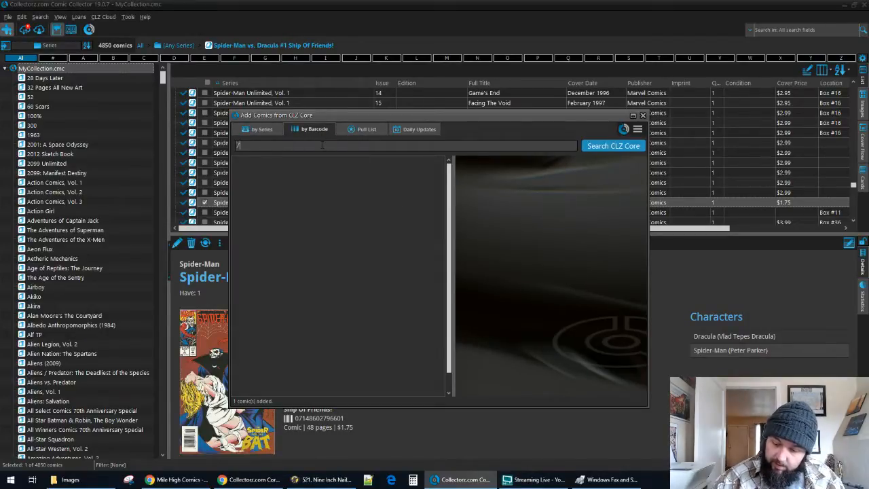
text(596)
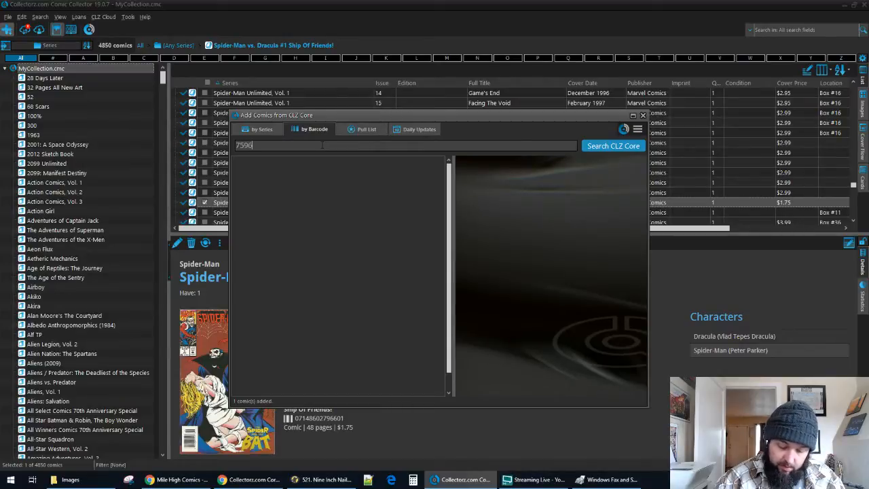
text(0600684)
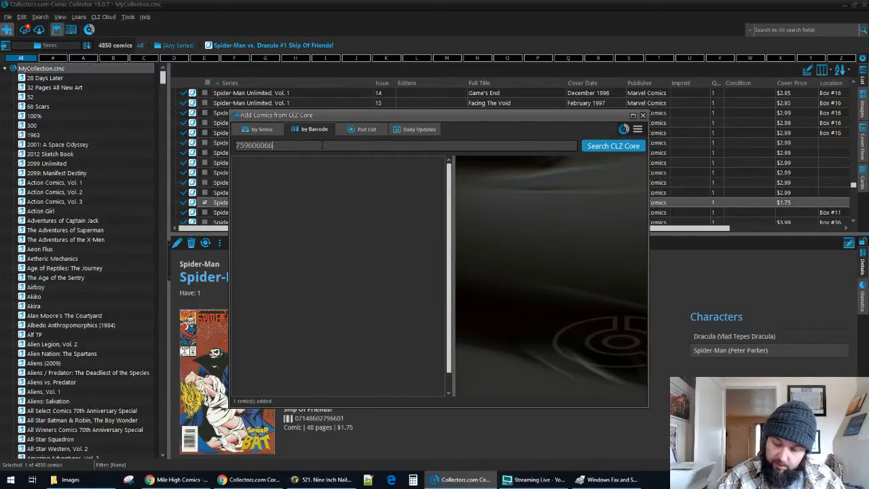
text(100111)
key(Return)
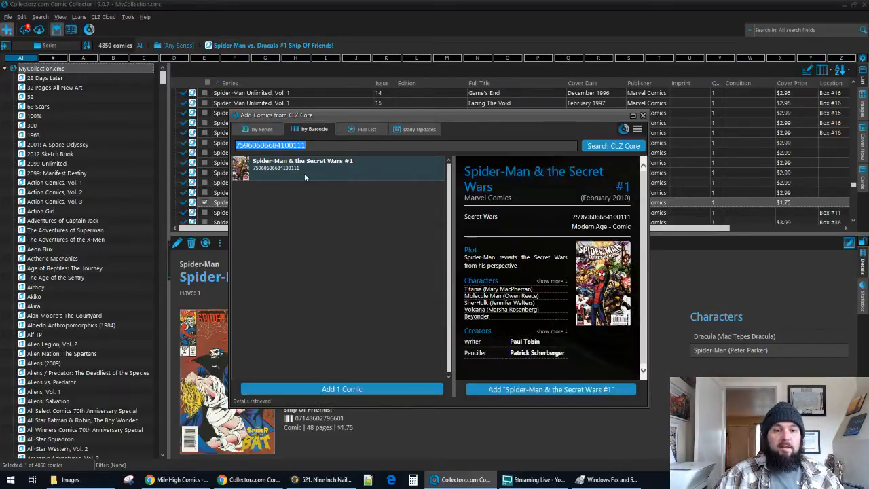
click(578, 389)
click(619, 370)
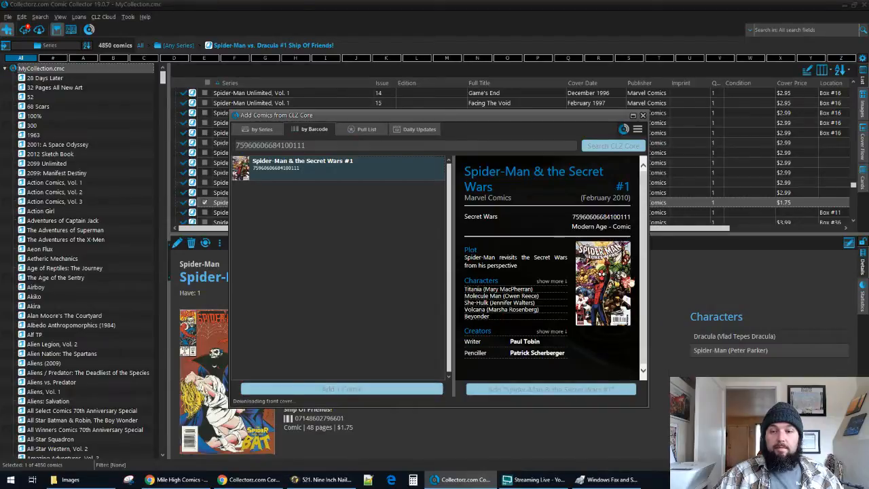
click(642, 115)
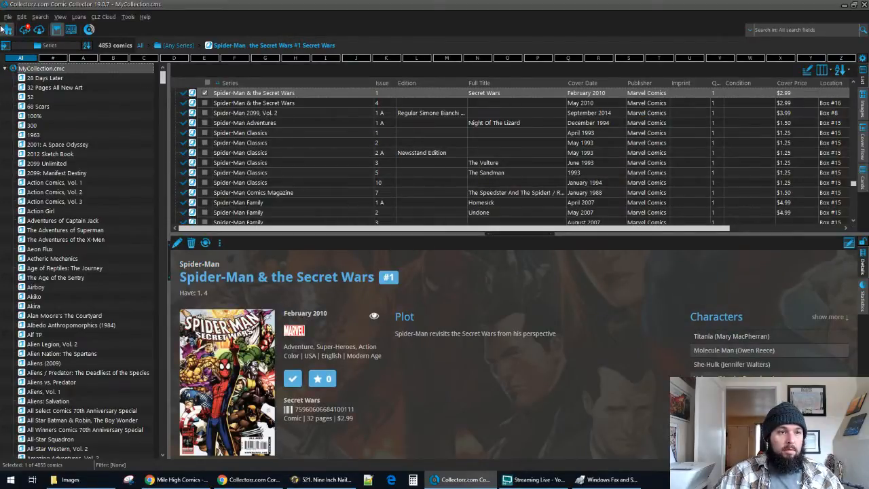
Reopen the add dialog on the Spider-Man & the Secret Wars series and add issues #2 and #3 to the collection
click(7, 30)
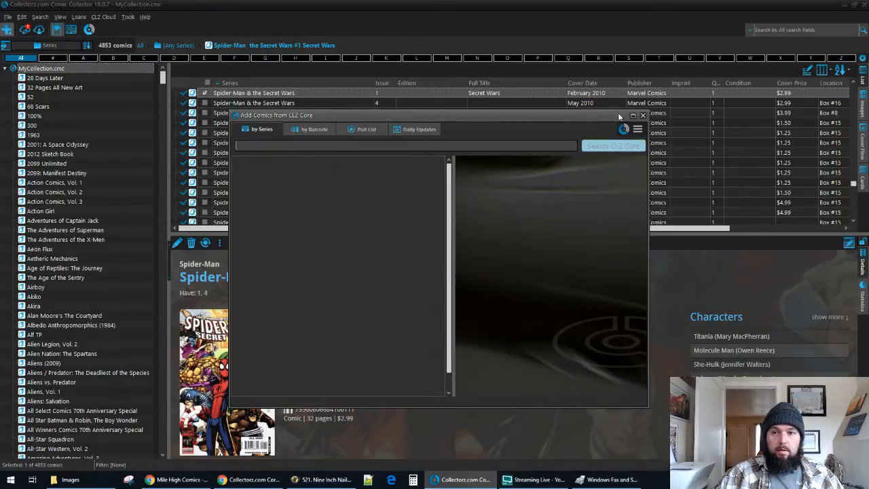
click(643, 115)
click(7, 30)
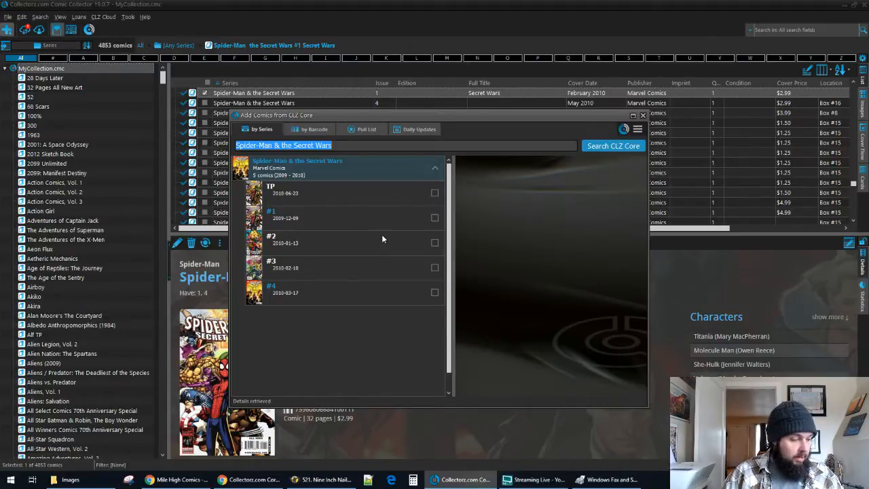
click(434, 242)
click(435, 268)
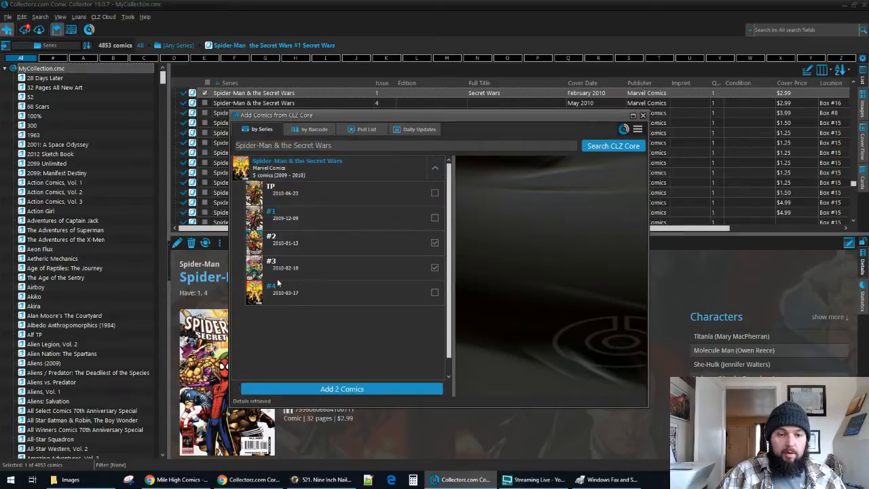
click(332, 390)
click(378, 378)
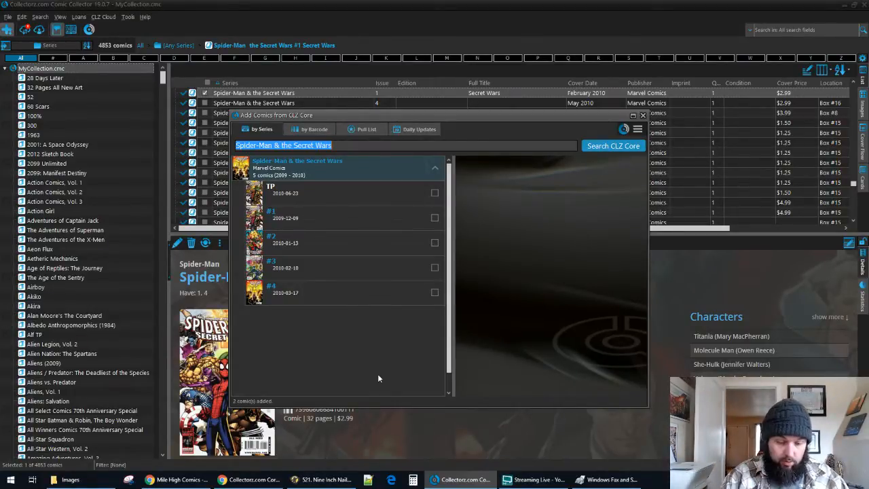
Find the Spider-Man: Web of Doom series and add issue #1 to the collection
text(spider-man web)
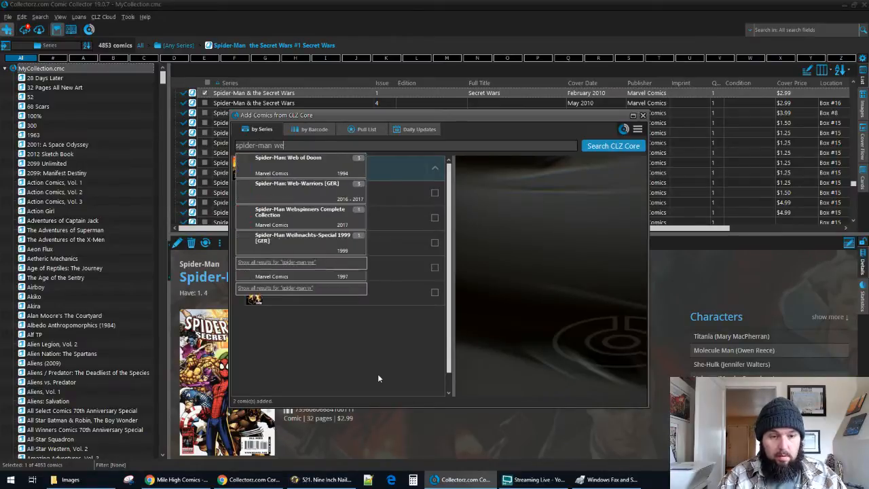
key(Down)
key(Return)
text(\)
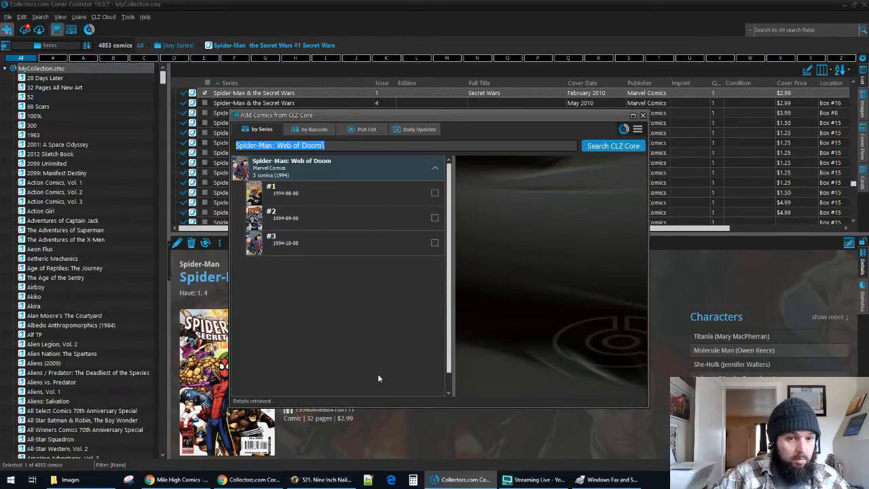
click(326, 192)
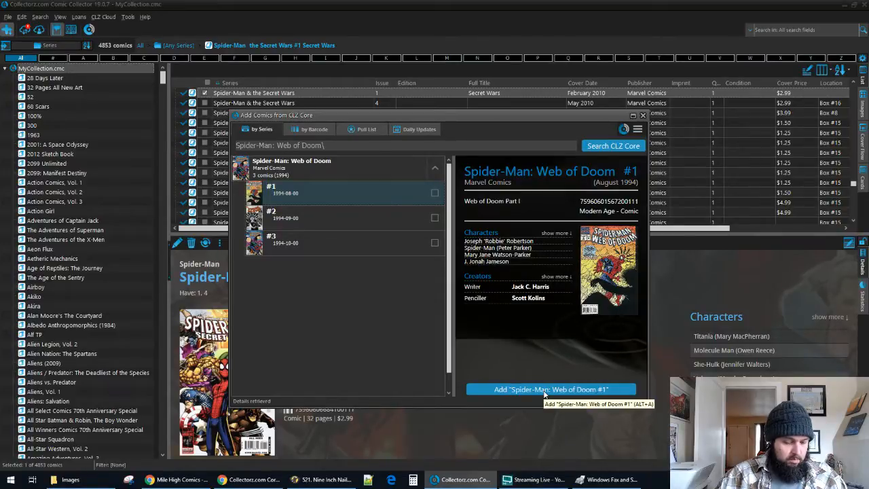
click(544, 390)
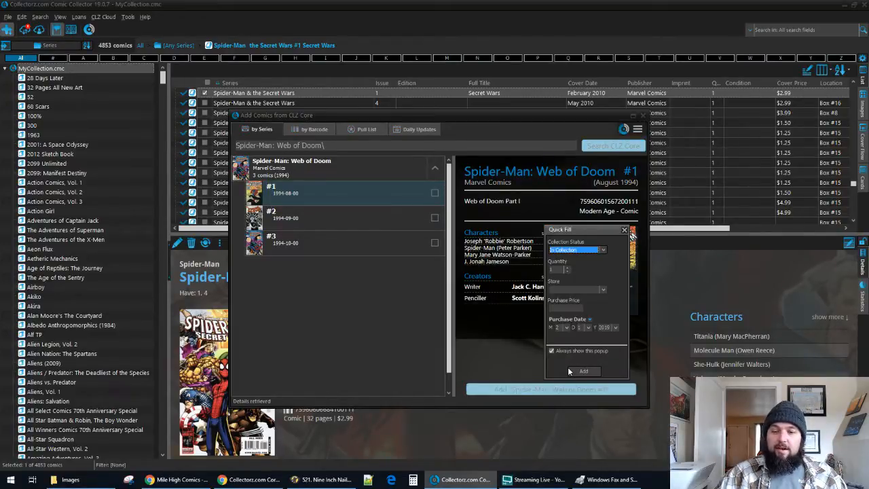
click(578, 371)
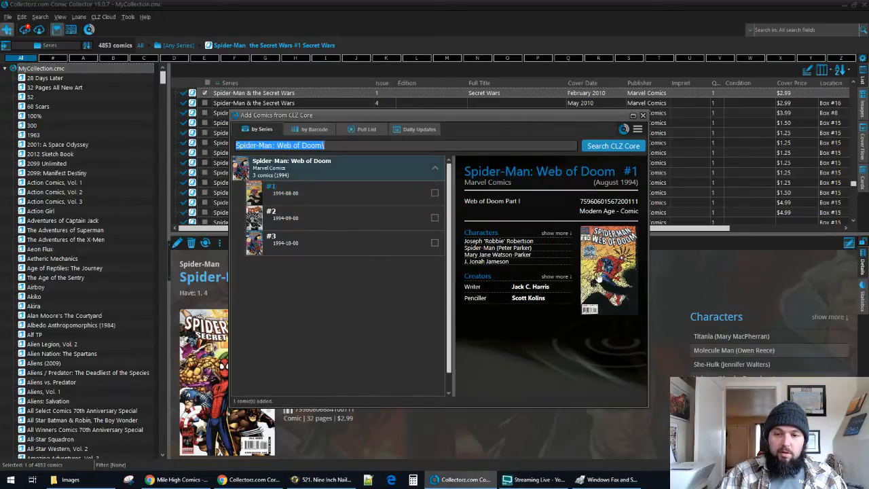
Examine the enlarged cover of Spider-Man: Web of Doom #1, then close the image
click(315, 197)
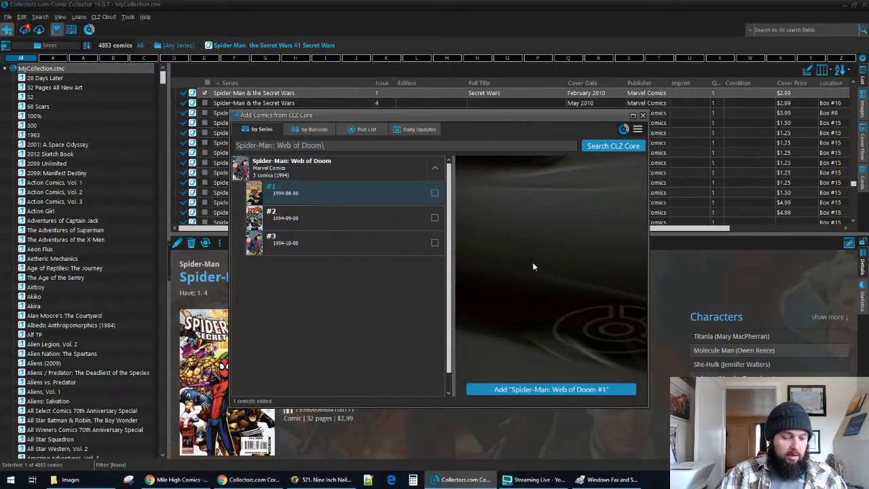
click(611, 267)
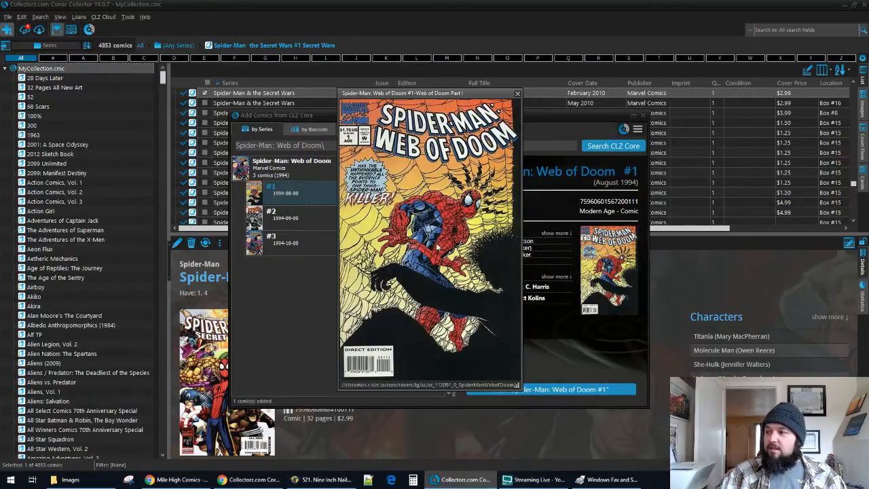
click(517, 93)
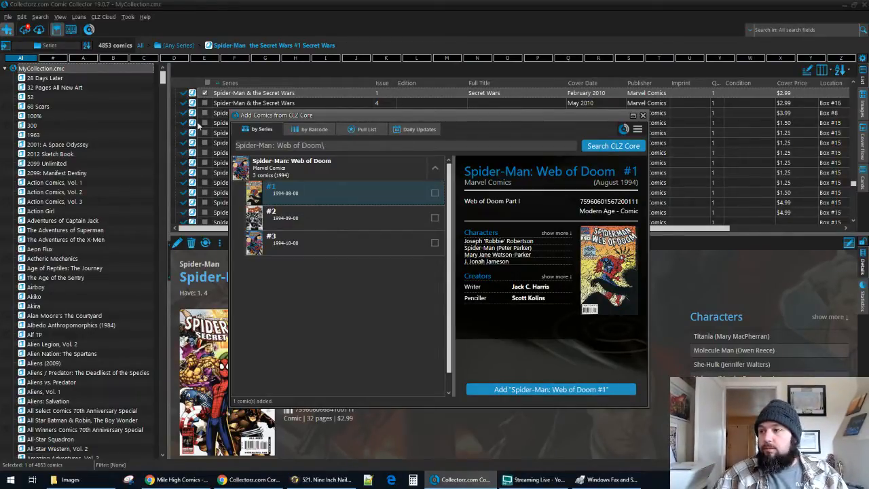
Find the Spider-Man: With Great Power series and add issues #1 through #5 to the collection
drag(365, 147, 273, 149)
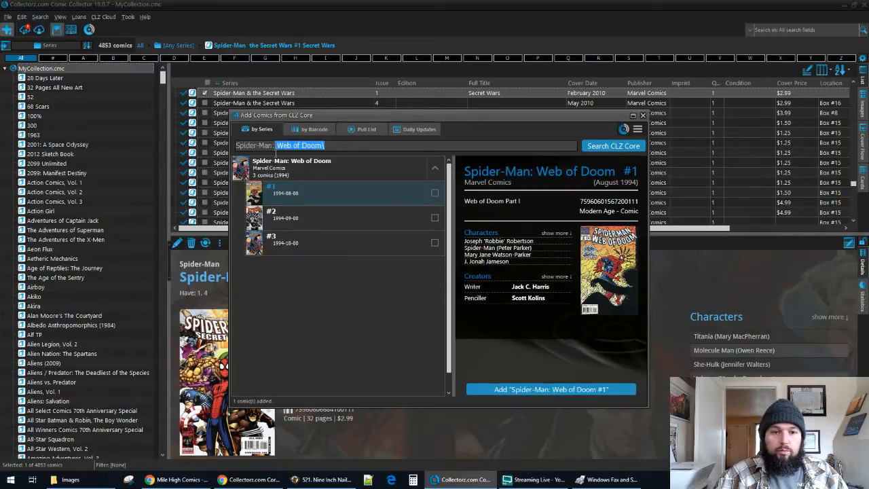
text(wi)
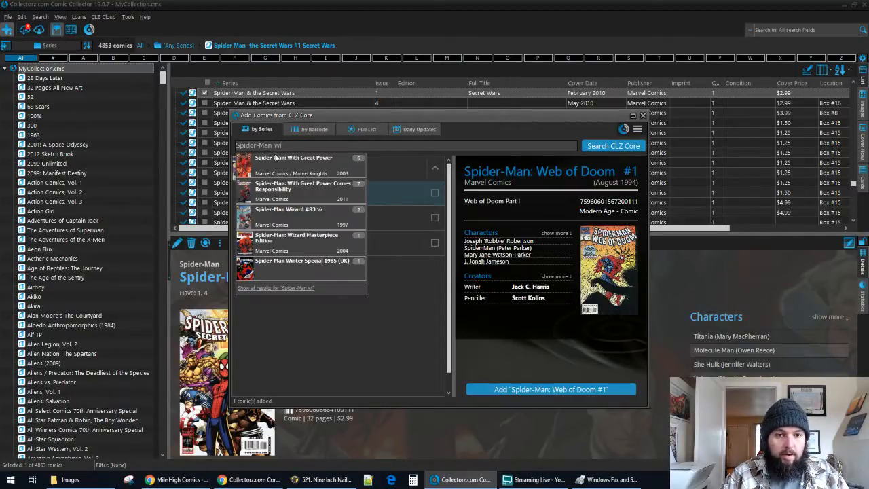
click(274, 156)
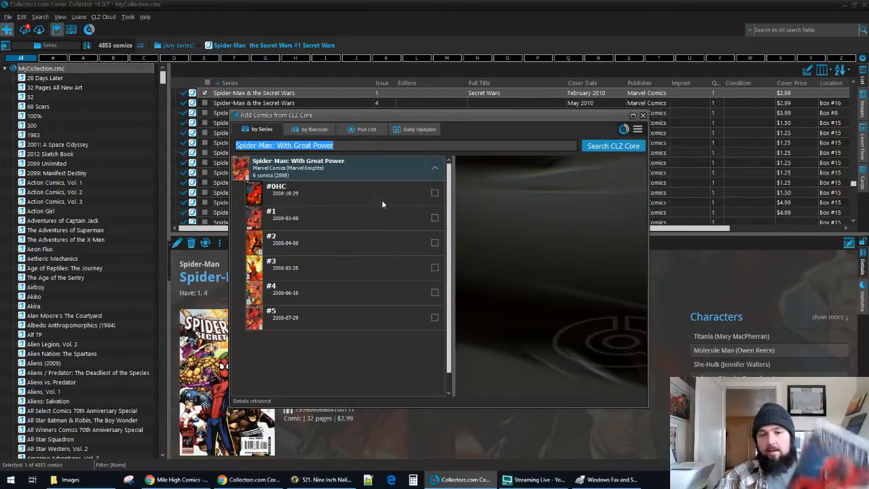
click(434, 217)
click(434, 242)
click(434, 267)
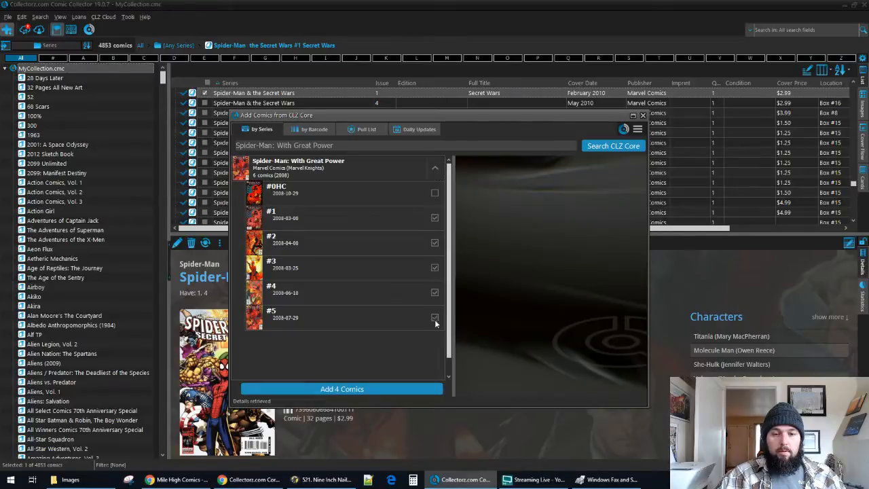
click(379, 384)
click(417, 365)
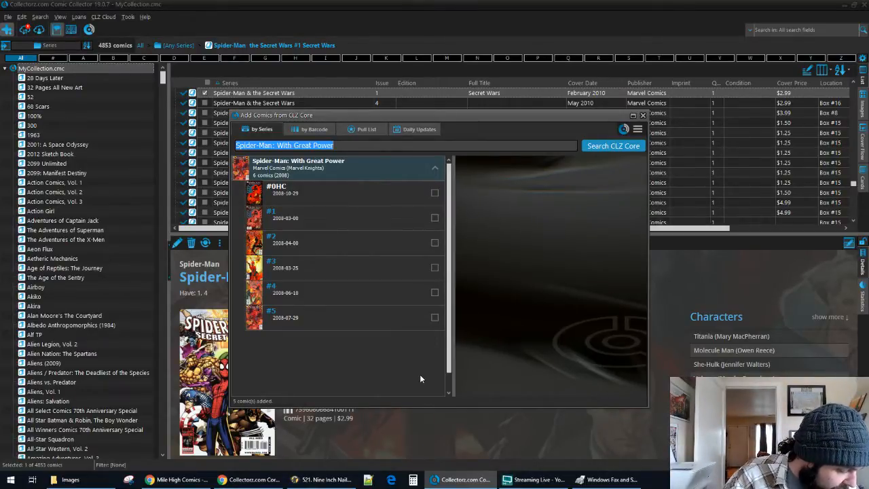
Look up the Marvel Age series and look through its issue list for the next comic
text(marvel)
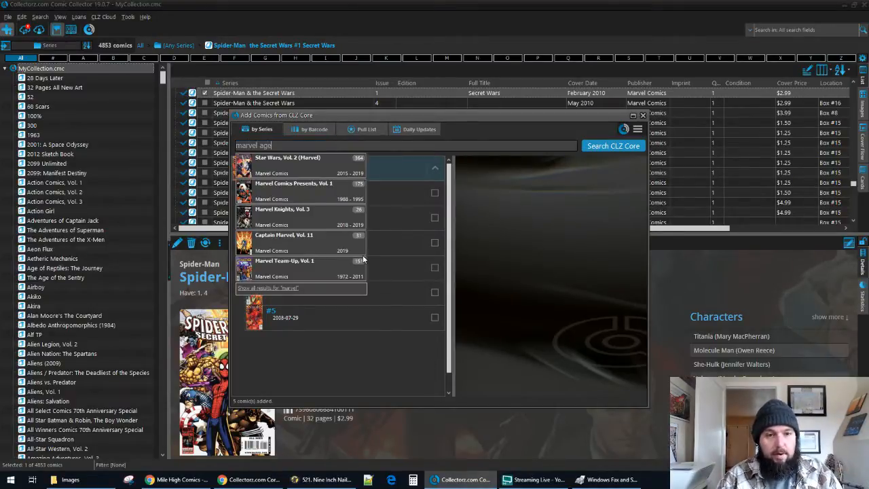
text( age)
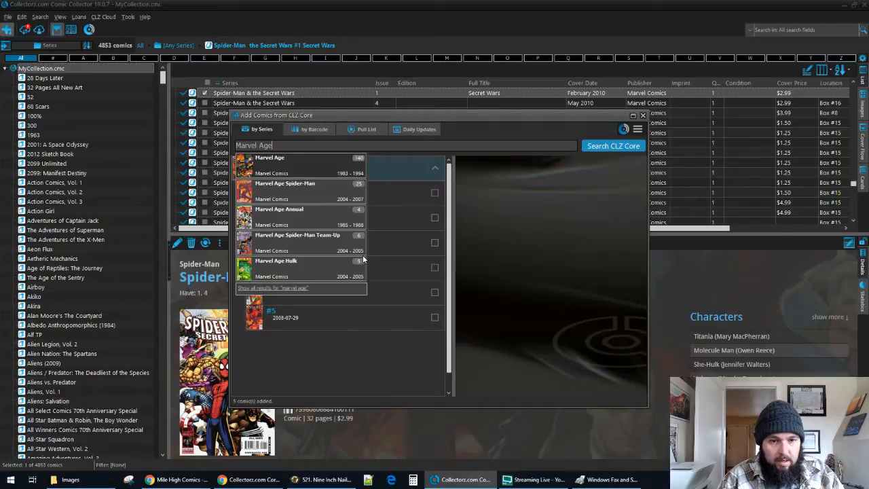
key(Return)
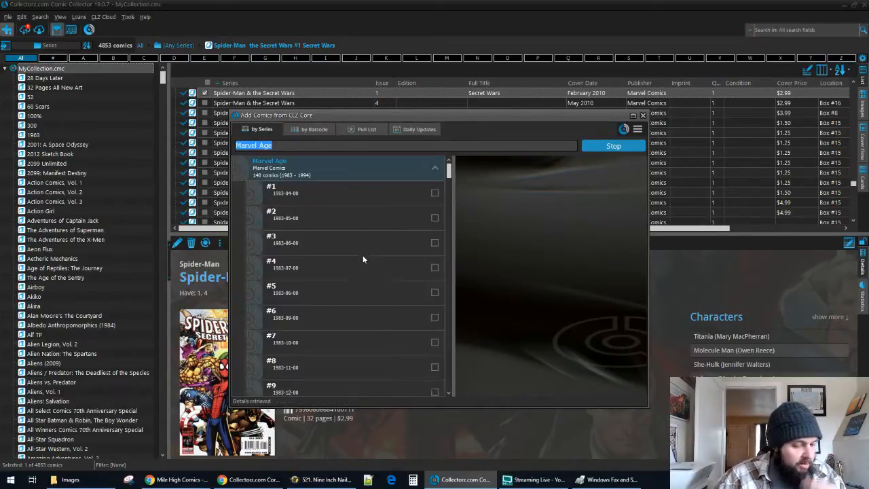
drag(448, 170, 457, 392)
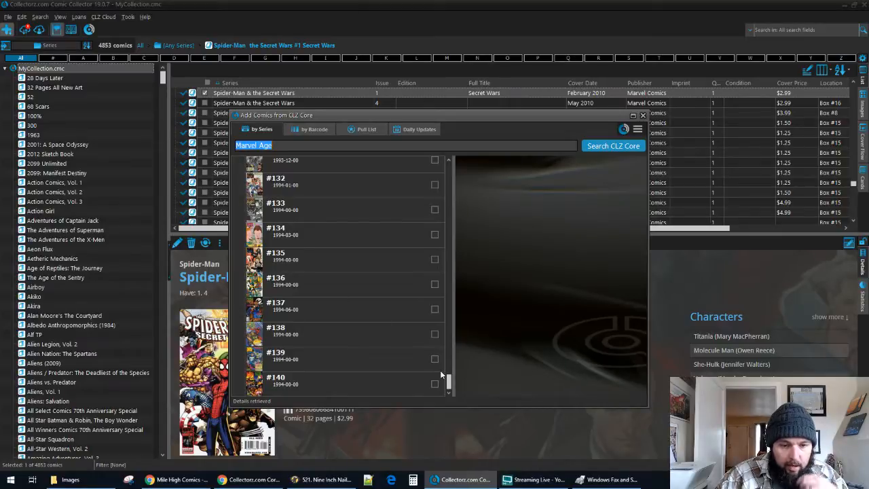
drag(448, 382, 461, 159)
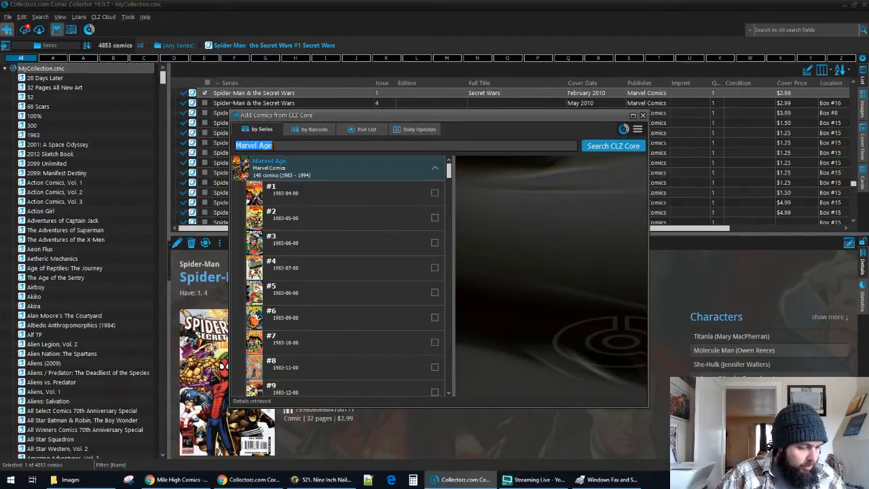
Try to find the next comic's series by searching for "work in p", then clear the search text
text(wo)
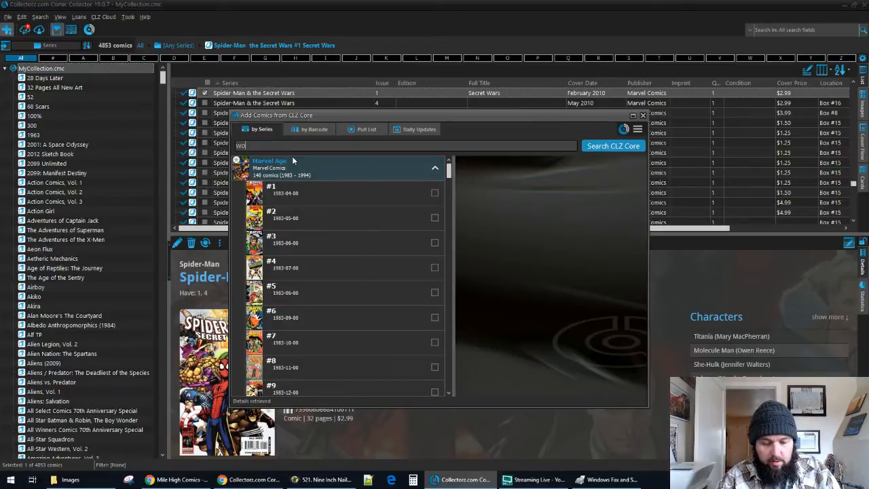
text(rk in )
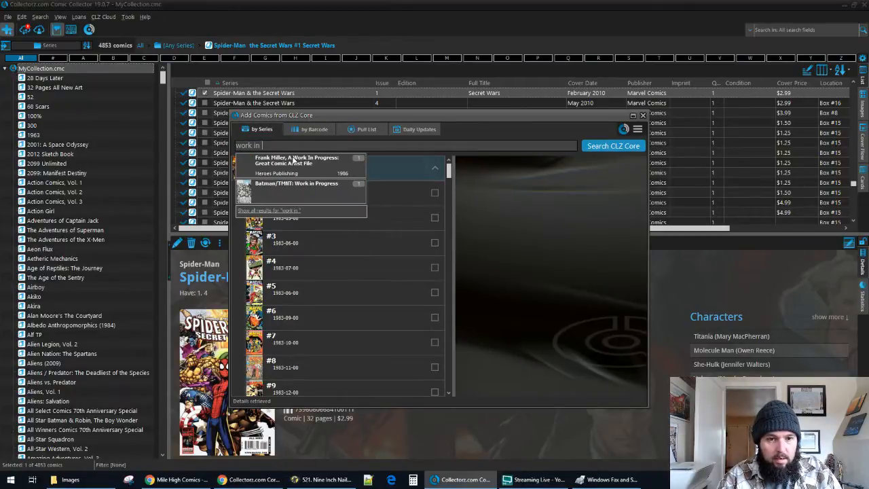
text(p)
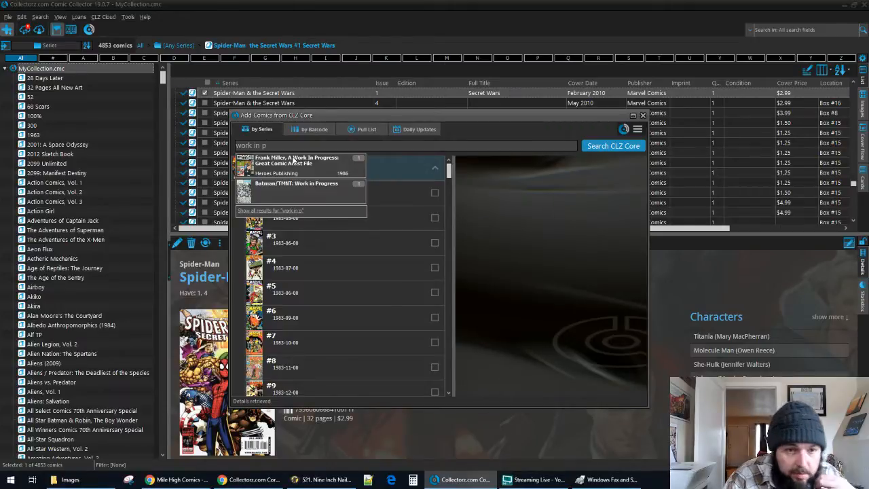
key(BackSpace)
key(BackSpace)
key(BackSpace)
key(BackSpace)
key(BackSpace)
key(BackSpace)
key(BackSpace)
key(BackSpace)
key(BackSpace)
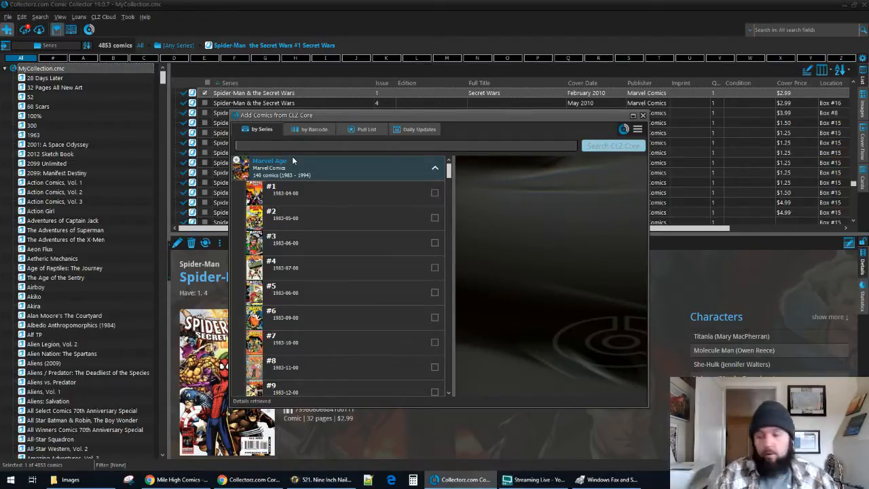
Find the Marvel Tales, Vol. 2 series, add issue #243 to the collection, and close the add dialog
text(marvel tales)
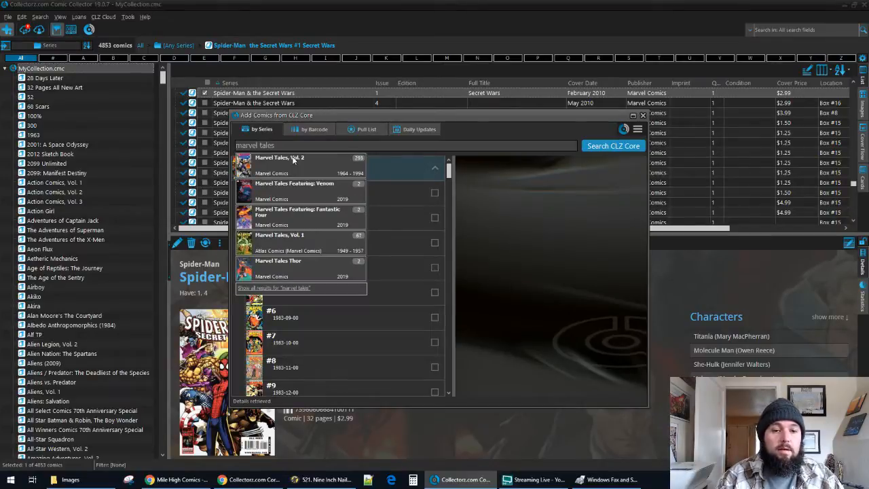
click(293, 160)
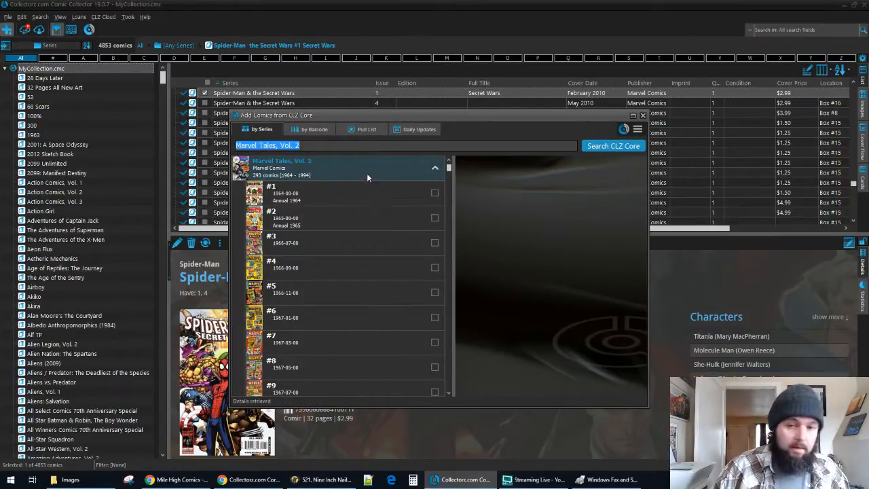
scroll(372, 171, down, 1)
drag(449, 170, 447, 352)
scroll(363, 244, up, 5)
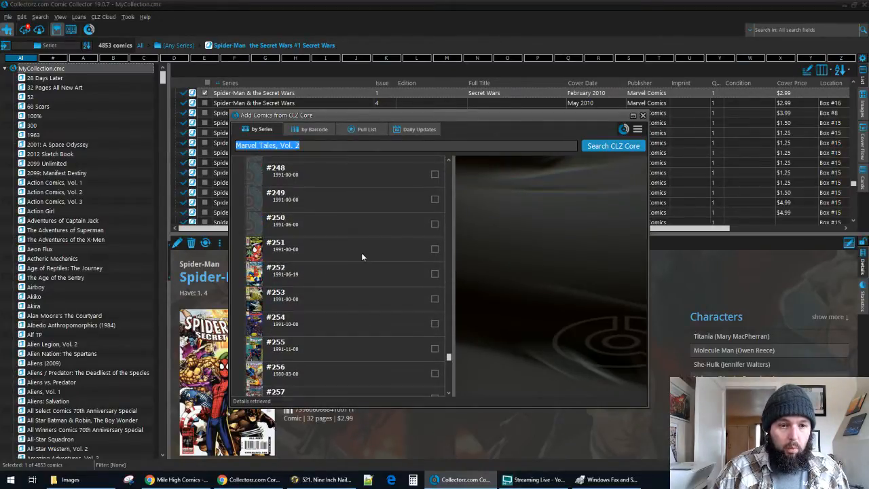
scroll(326, 230, up, 1)
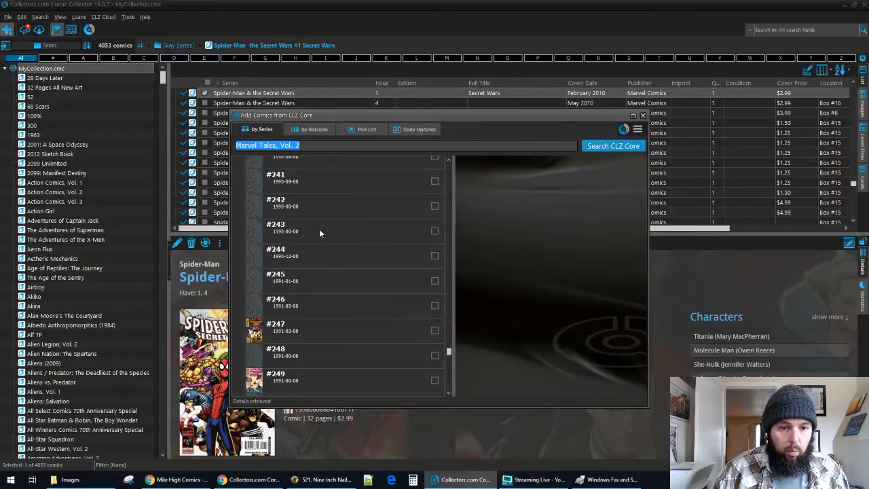
click(319, 229)
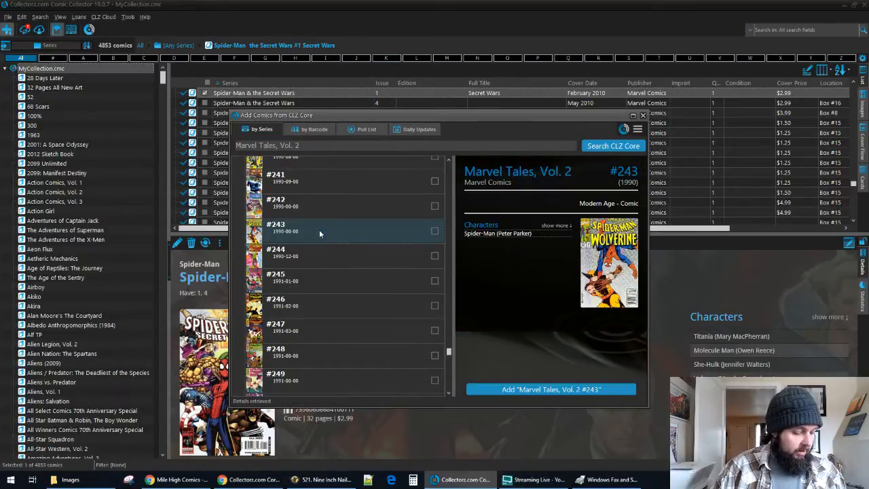
click(562, 390)
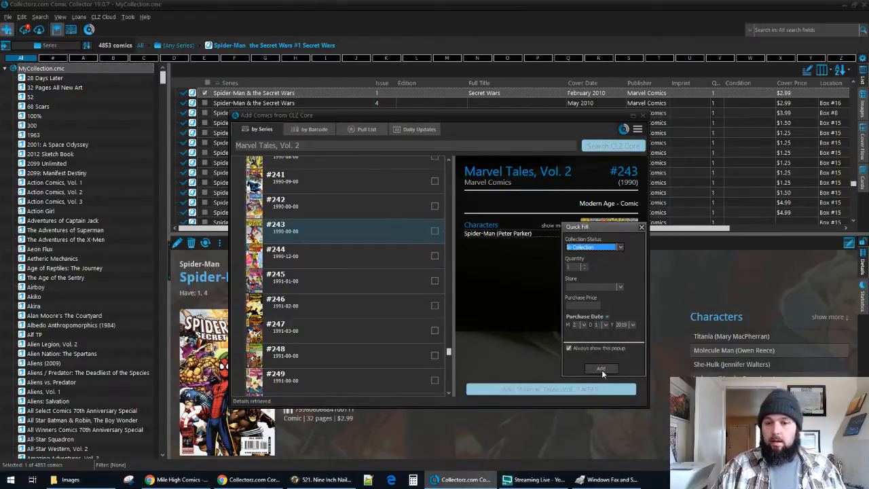
click(602, 369)
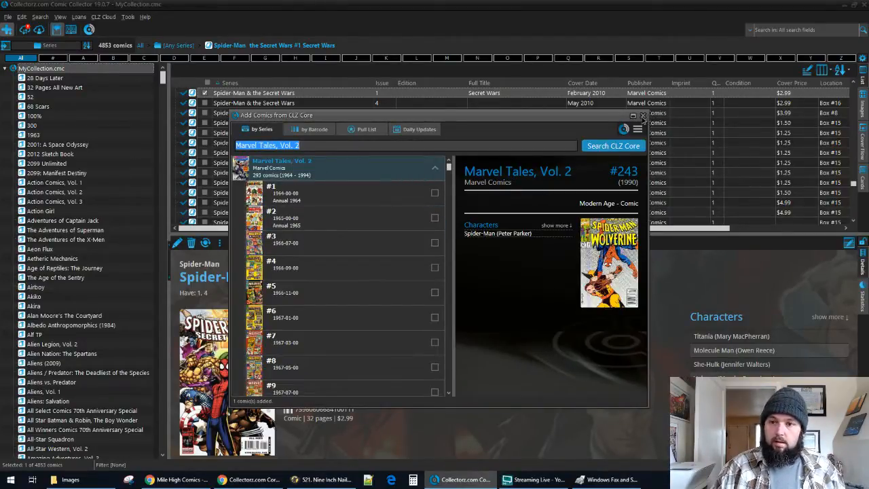
click(643, 115)
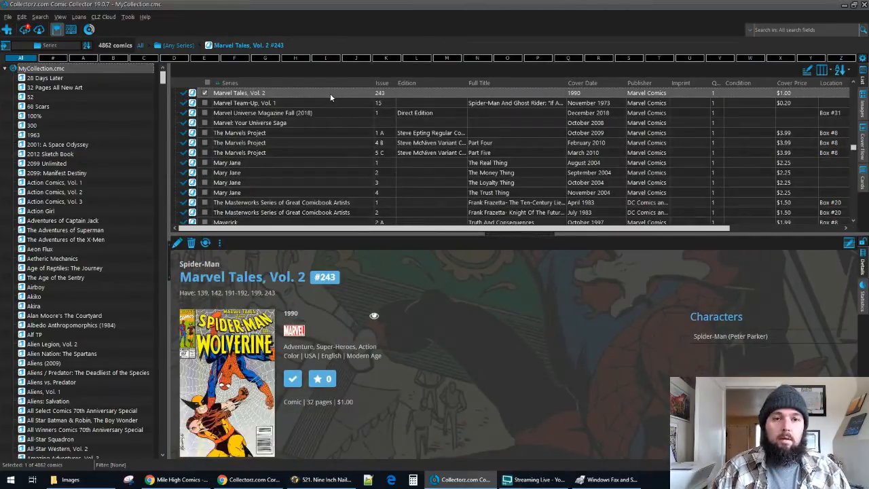
Set the edition of Marvel Tales, Vol. 2 #243 to Newsstand Edition and save the comic's details
double_click(330, 93)
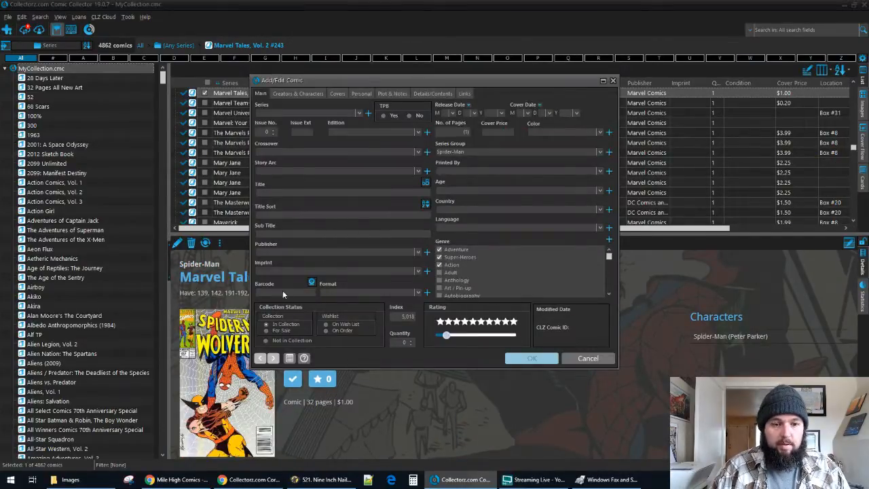
text(Newsstand Edition)
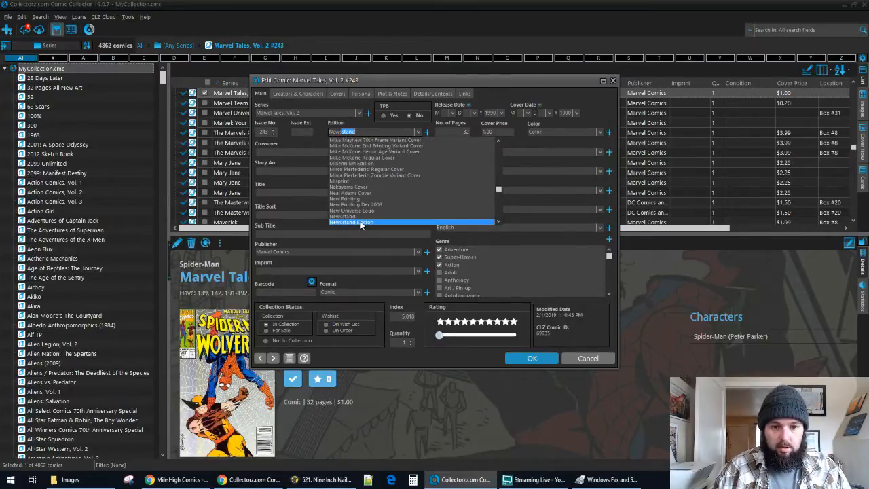
click(361, 222)
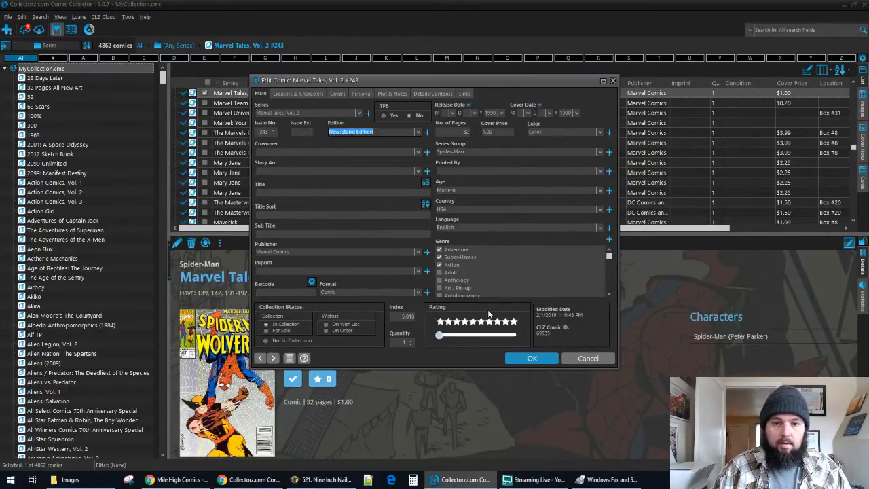
click(530, 358)
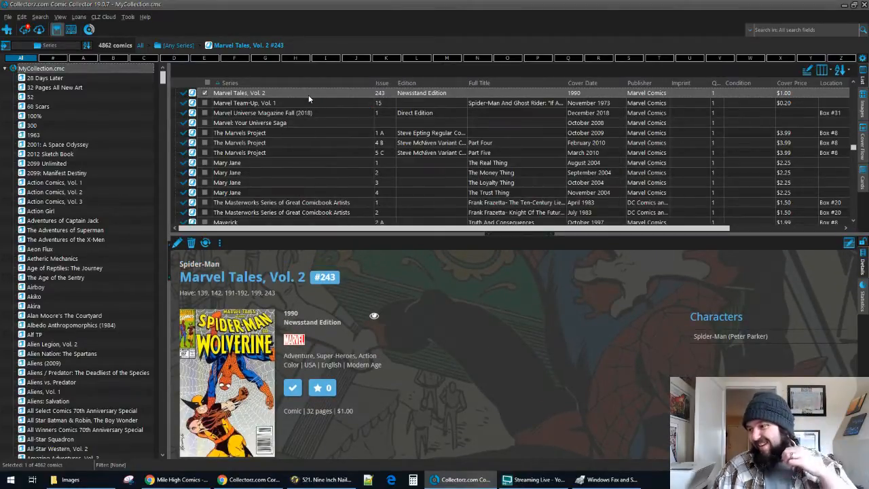
Submit Marvel Tales, Vol. 2 #243 to CLZ Core
right_click(308, 94)
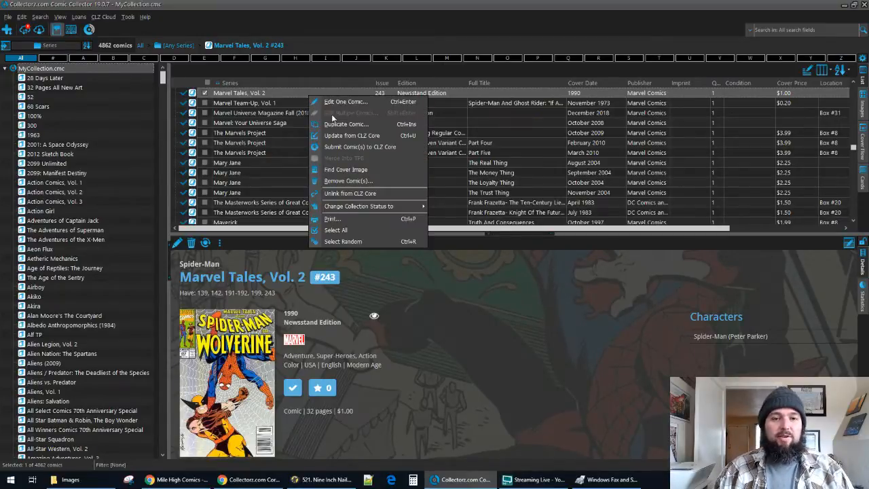
click(362, 147)
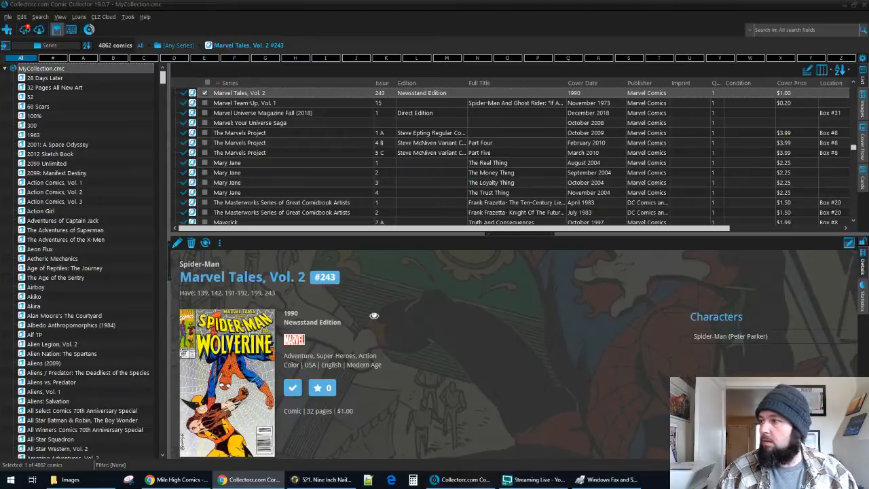
Duplicate the Marvel Tales, Vol. 2 #243 entry and remove one of the two copies from the collection
right_click(428, 95)
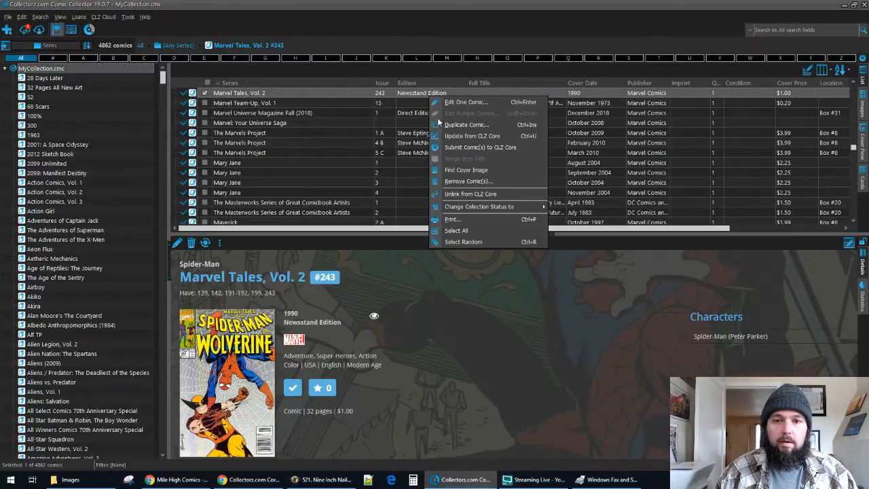
click(458, 125)
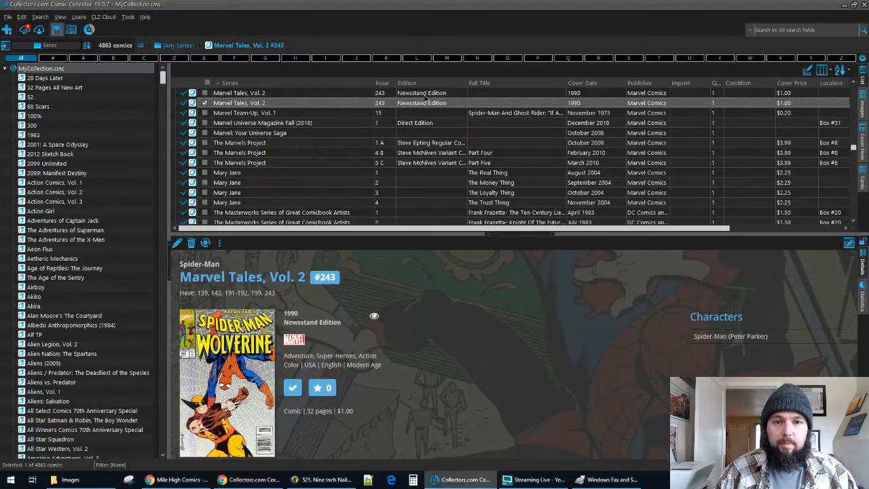
key(Delete)
key(Return)
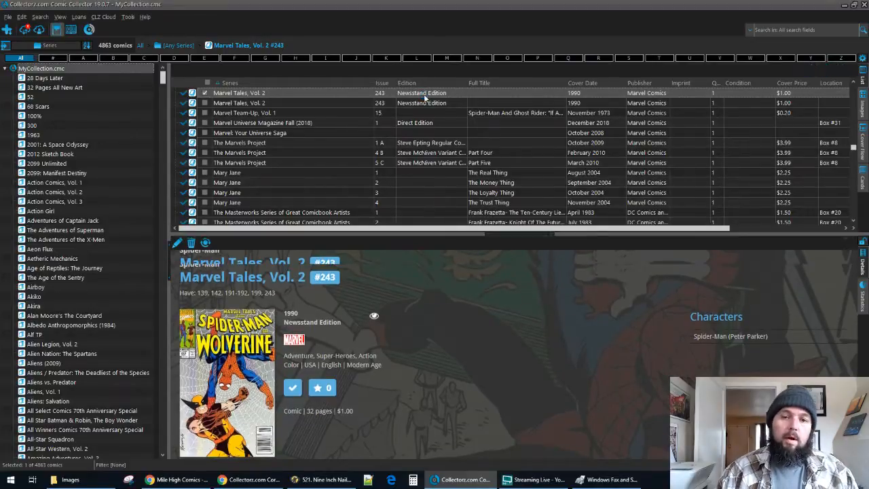
Set the edition of the Marvel Tales, Vol. 2 #243 entry to Direct Edition
double_click(424, 94)
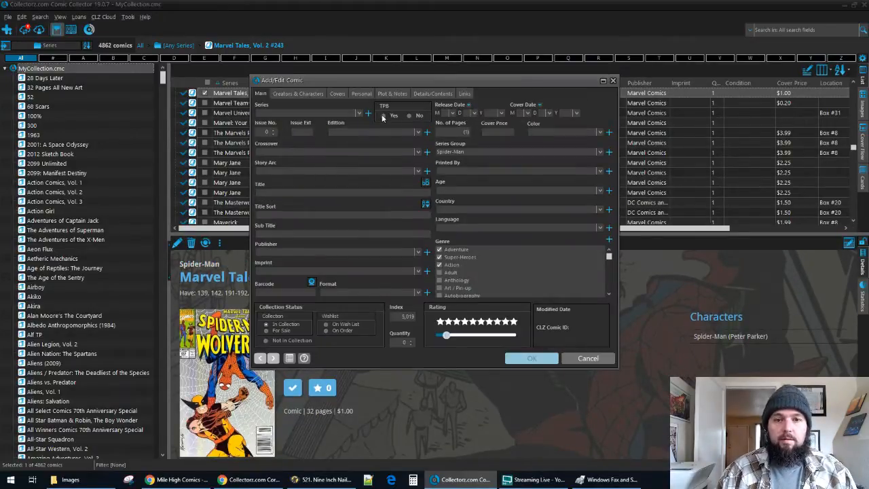
drag(378, 132, 296, 147)
text(Direct Edition)
key(Return)
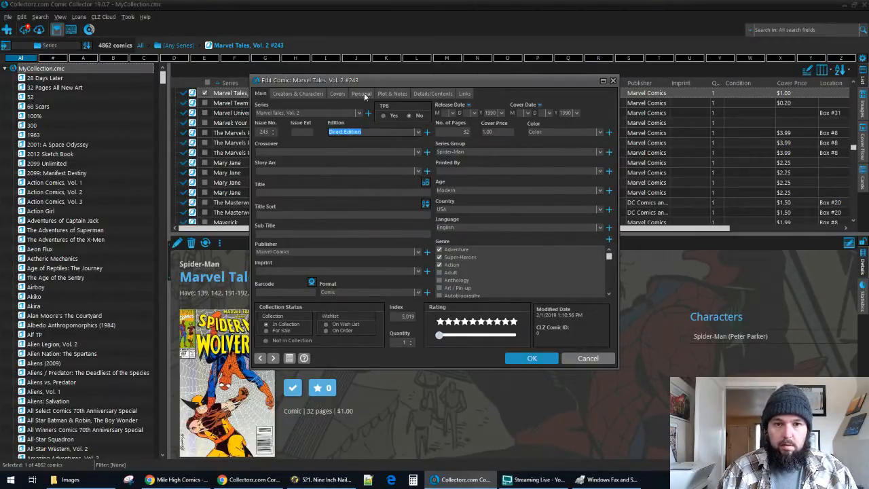
Look online for a front cover image, previewing the 400 x 622 result and searching again for "Marvel Tales 243 1990"
click(337, 93)
click(295, 135)
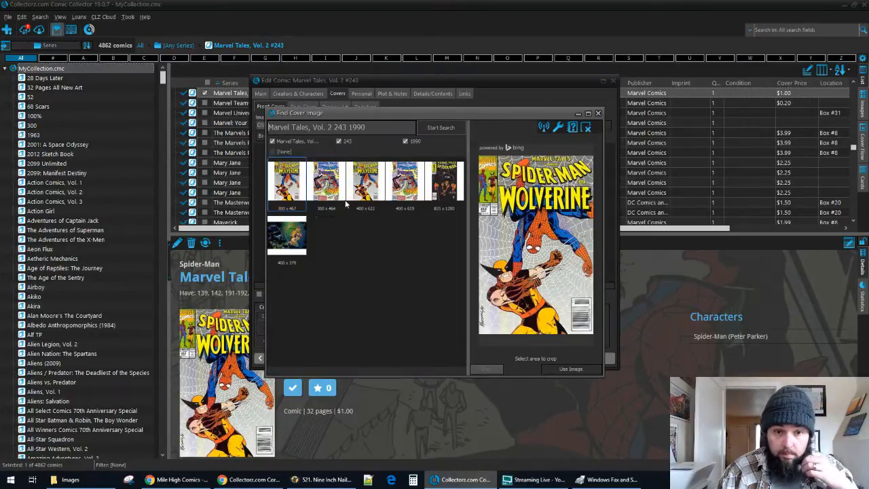
click(355, 193)
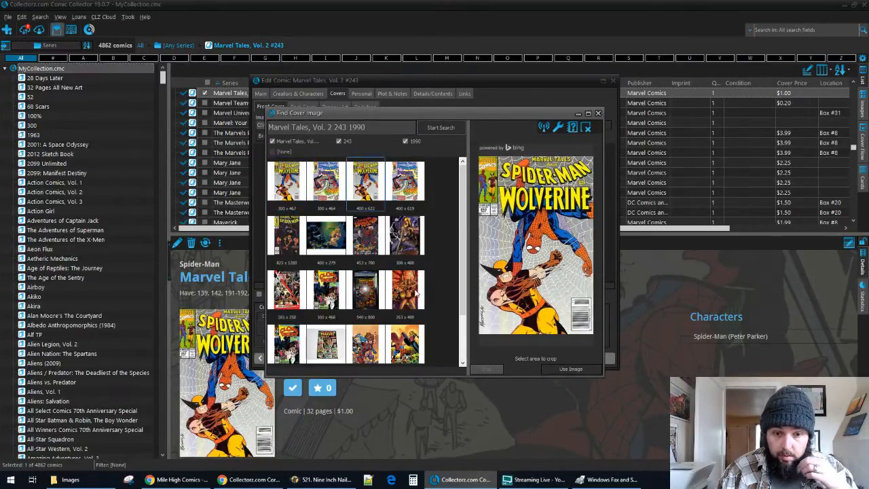
drag(334, 127, 311, 127)
key(BackSpace)
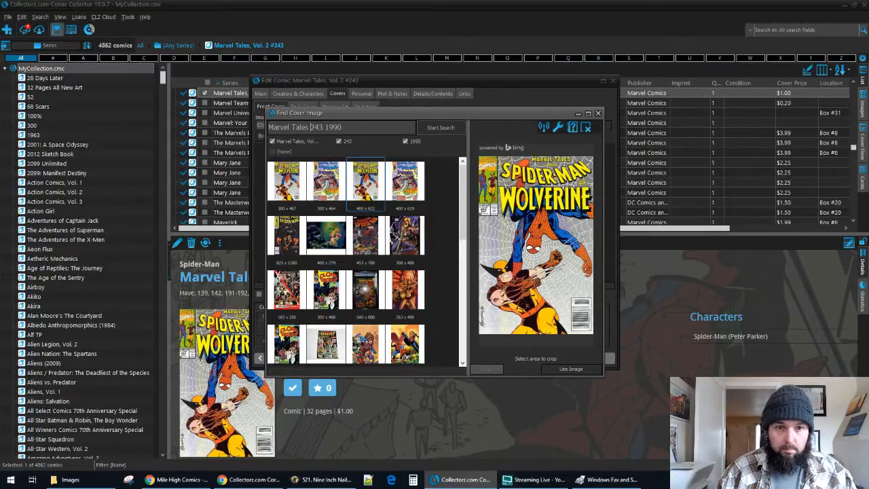
key(Return)
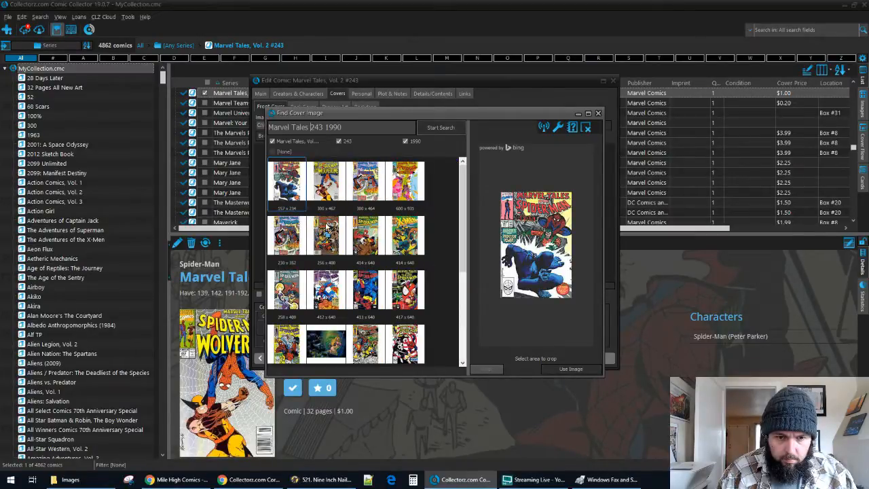
Search cover images for "Marvel Tales 243 spider-man wolverine", then close the image search and save the comic's details
drag(342, 127, 324, 127)
text(sp)
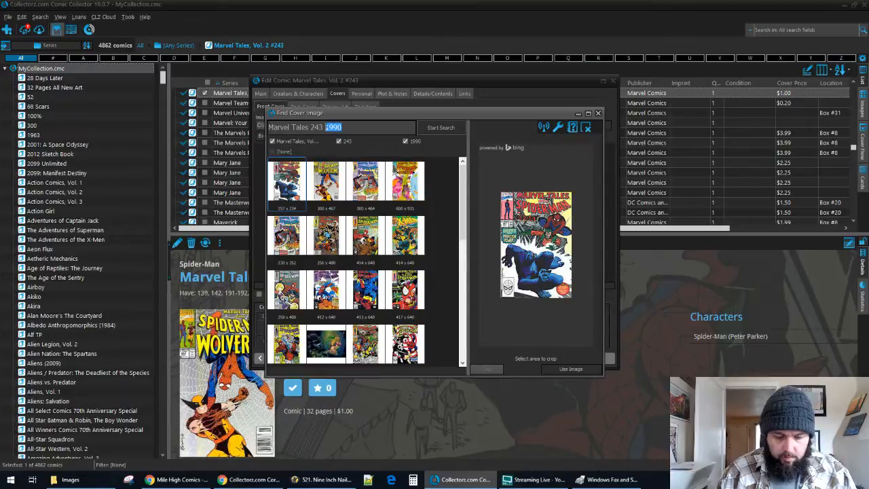
text(ider-man wolverine)
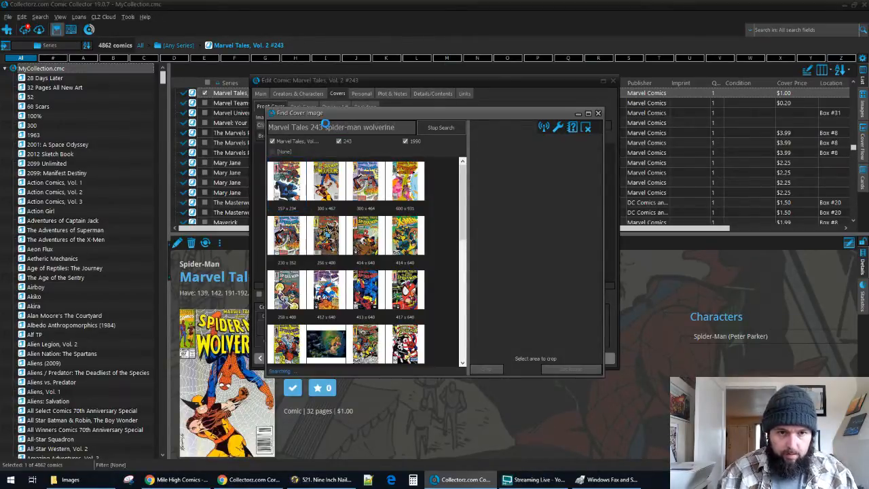
key(Return)
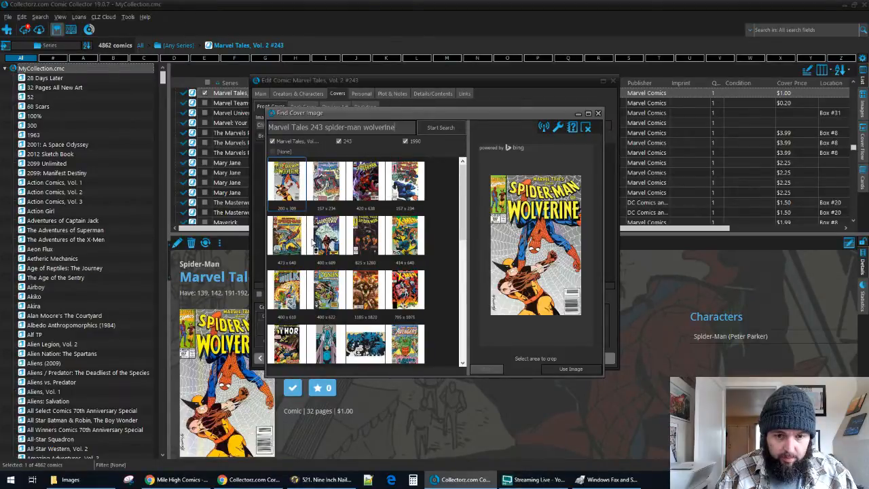
click(598, 114)
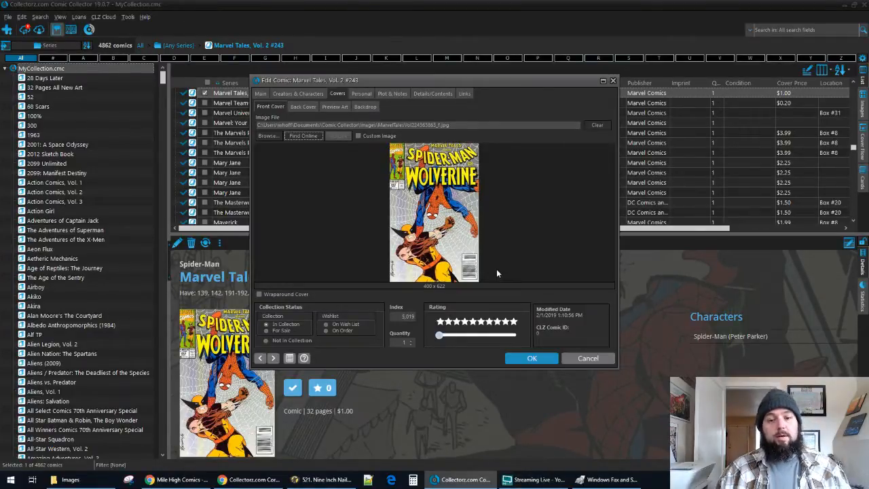
click(526, 357)
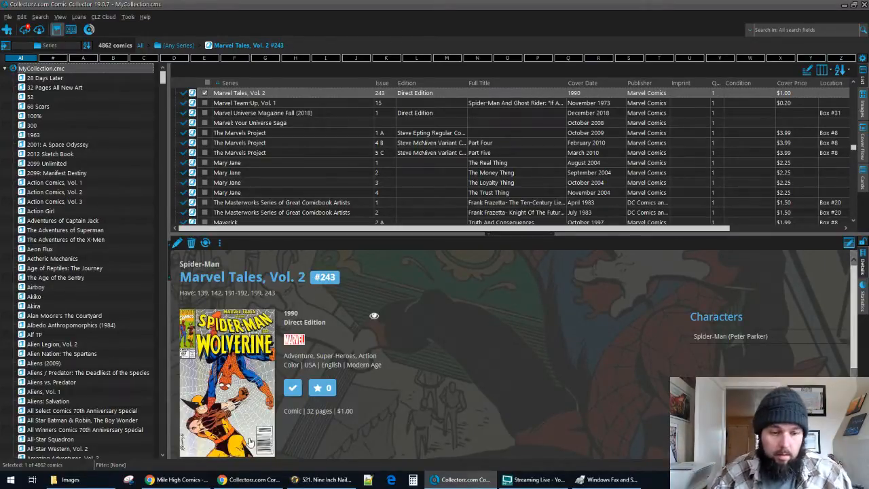
Switch to Windows Fax and Scan and scan the cover of Marvel Tales #243, retrying until the scanner is available
click(576, 483)
click(21, 27)
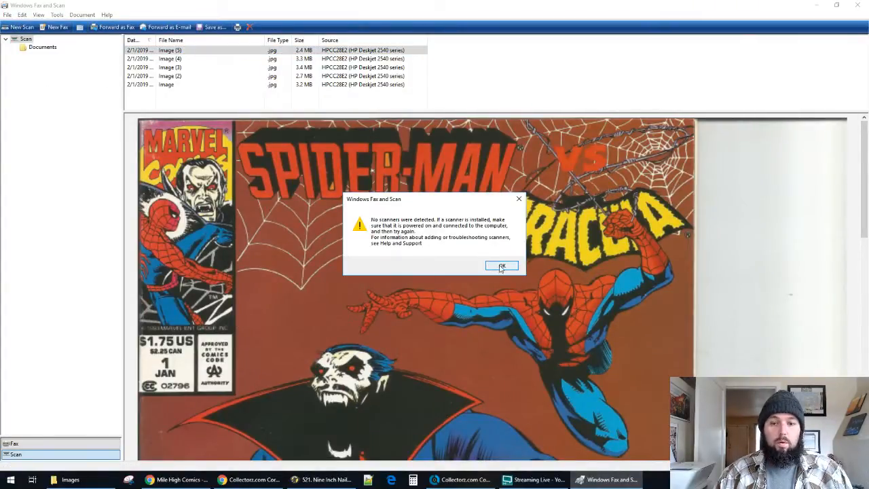
click(489, 265)
click(29, 28)
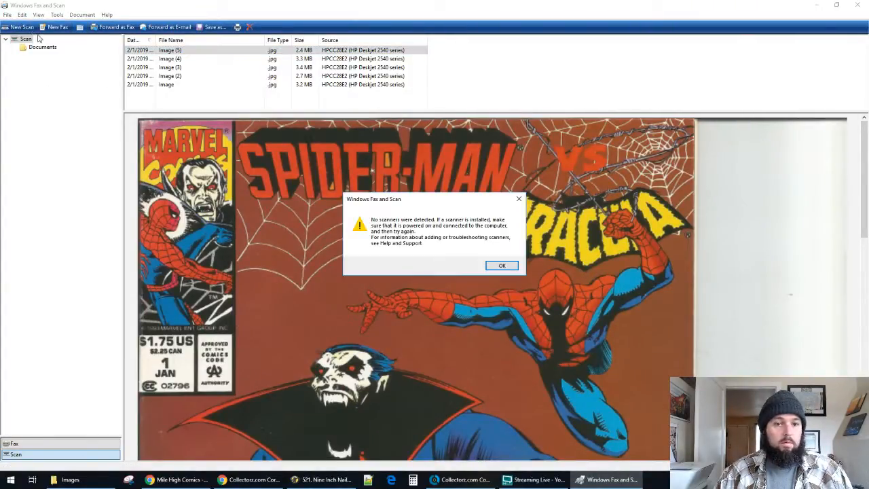
click(501, 265)
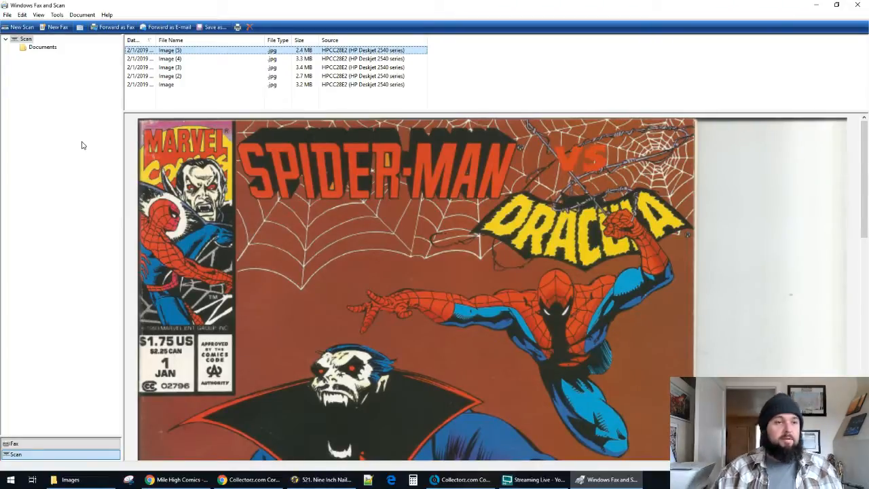
click(19, 27)
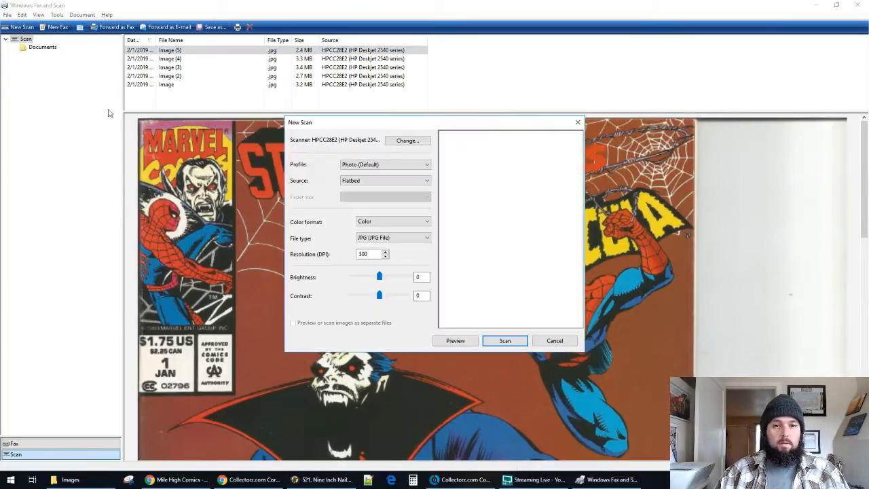
click(505, 340)
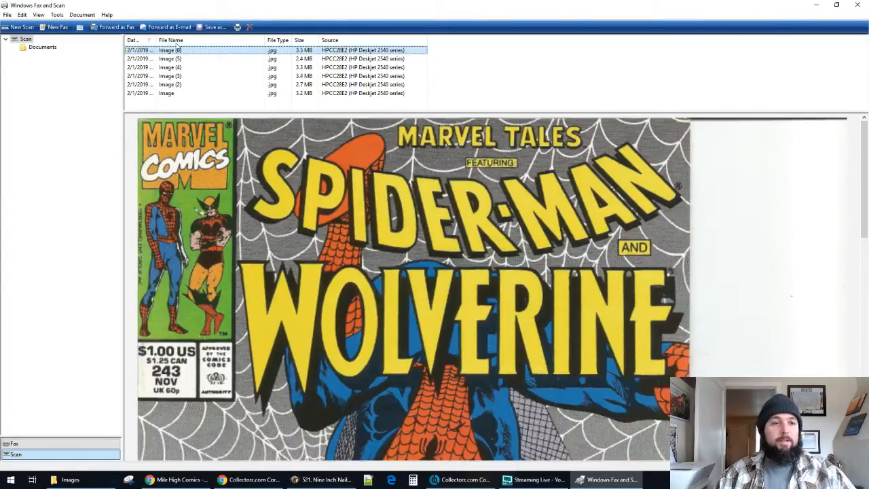
Save the scanned cover to the desktop as Marvel6
click(221, 29)
text(Marvel6)
key(Return)
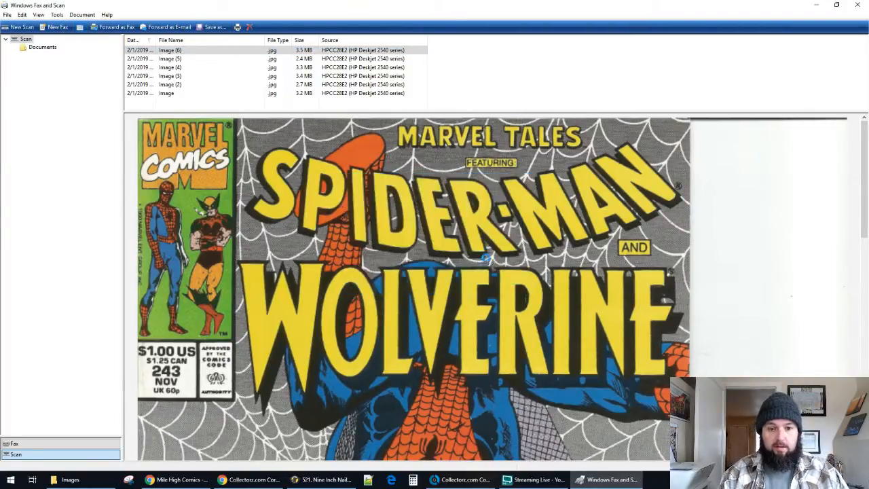
Minimize the open windows, open Marvel6.jpeg from the desktop in Paint, and resize it to 20 percent
click(815, 5)
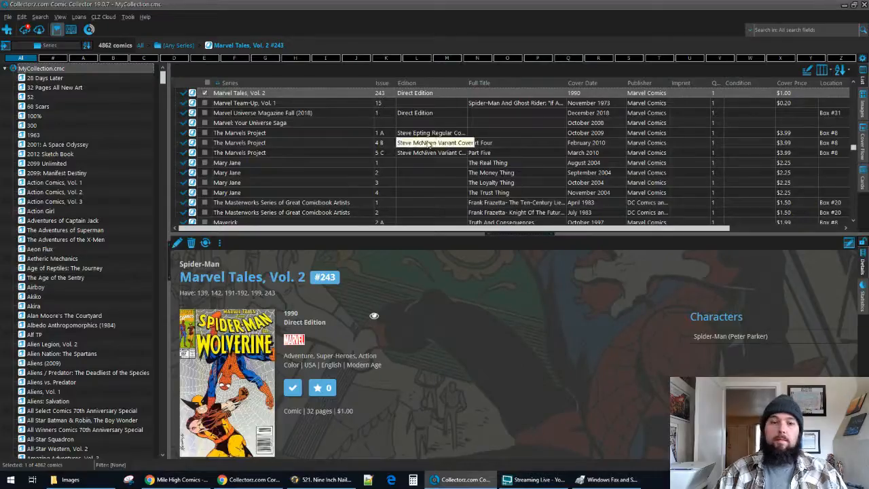
click(843, 5)
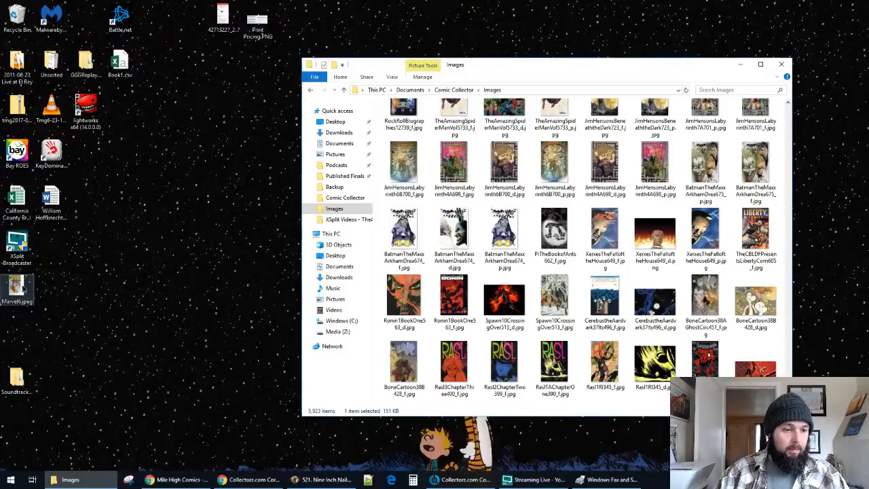
right_click(23, 290)
click(72, 225)
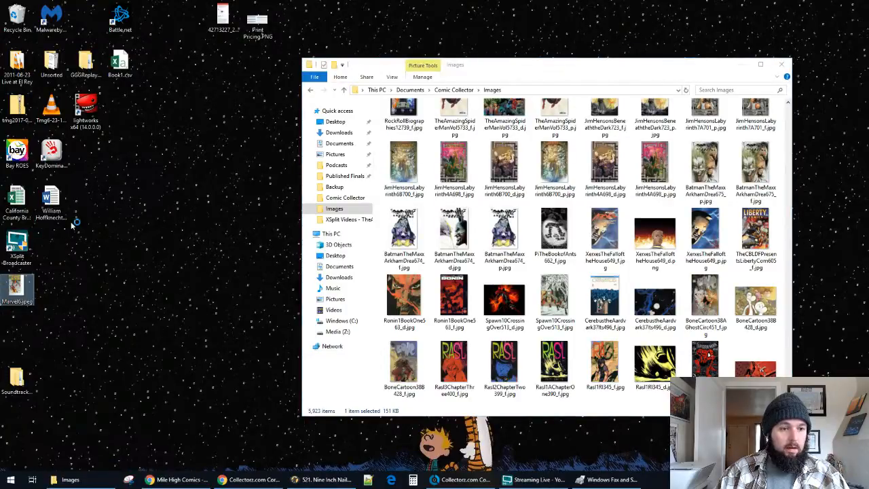
click(163, 90)
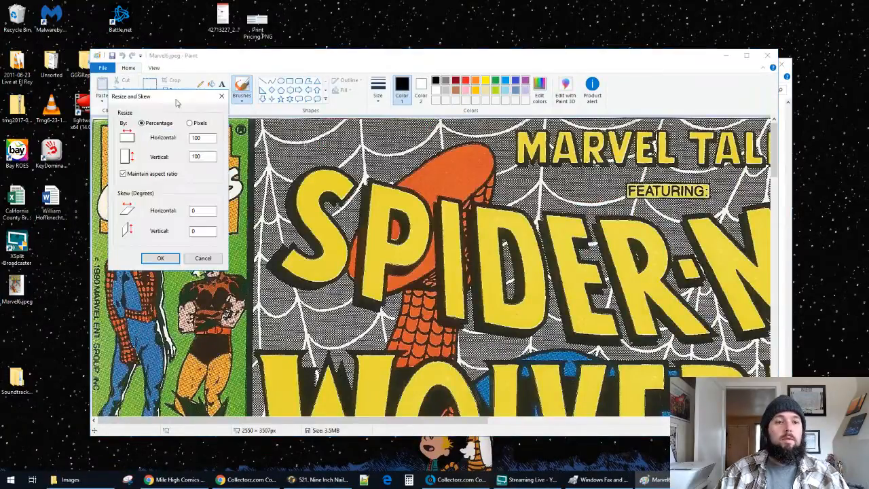
text(20)
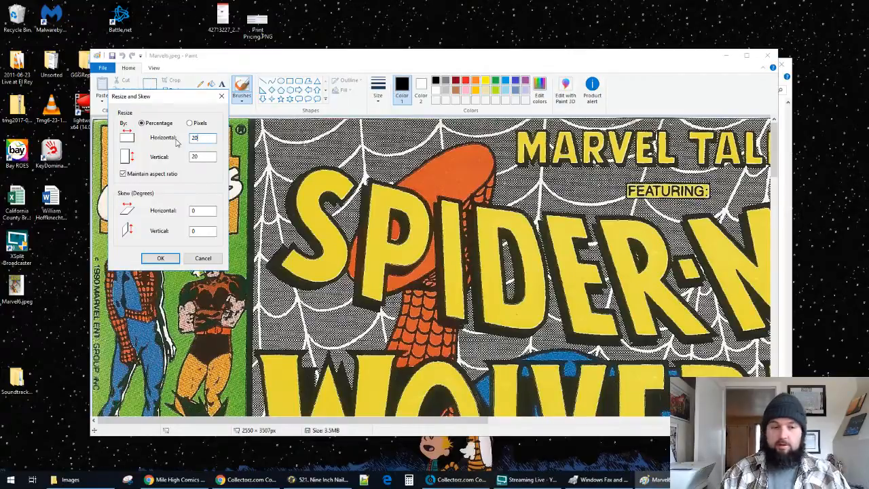
key(Return)
click(181, 92)
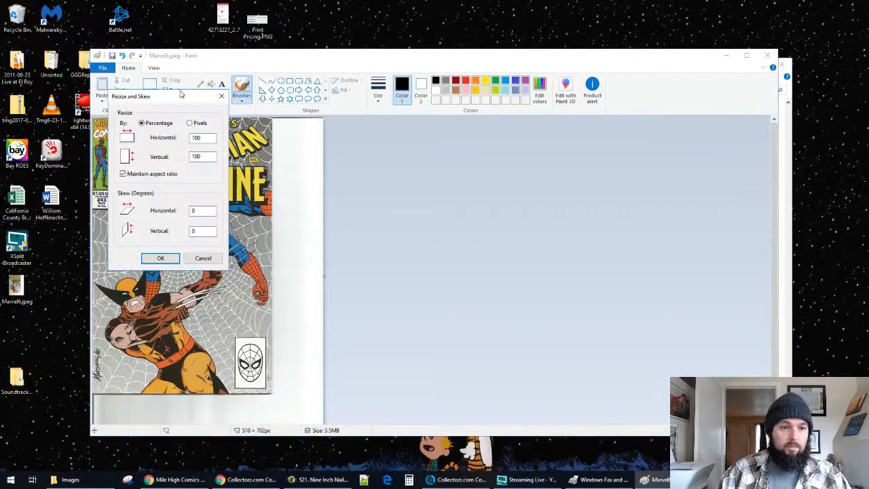
click(225, 96)
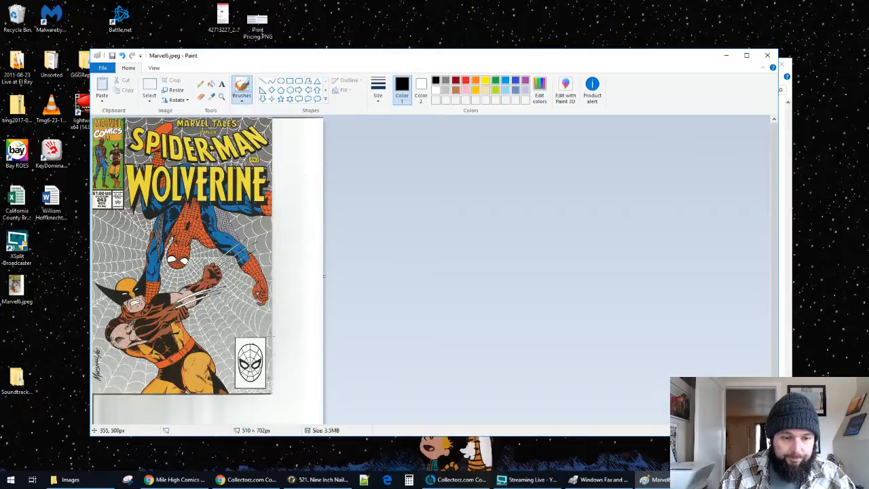
Crop Marvel6.jpeg to the comic cover, about 401 x 612 px, close Paint, and move the file into Comic Collector's Images folder
click(149, 87)
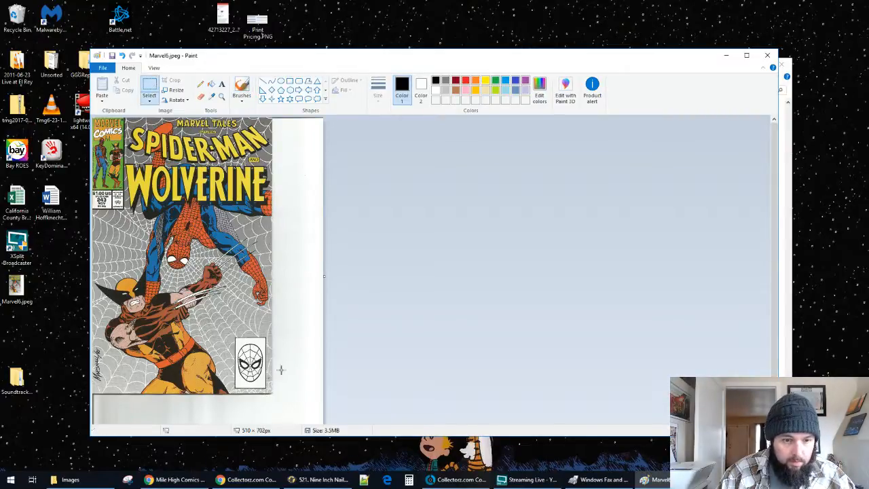
drag(273, 392, 93, 118)
click(174, 82)
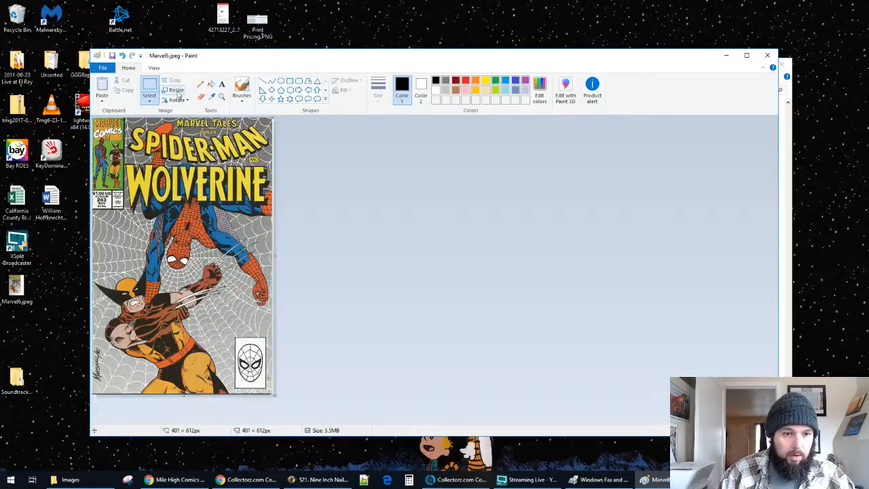
click(766, 55)
drag(16, 289, 454, 303)
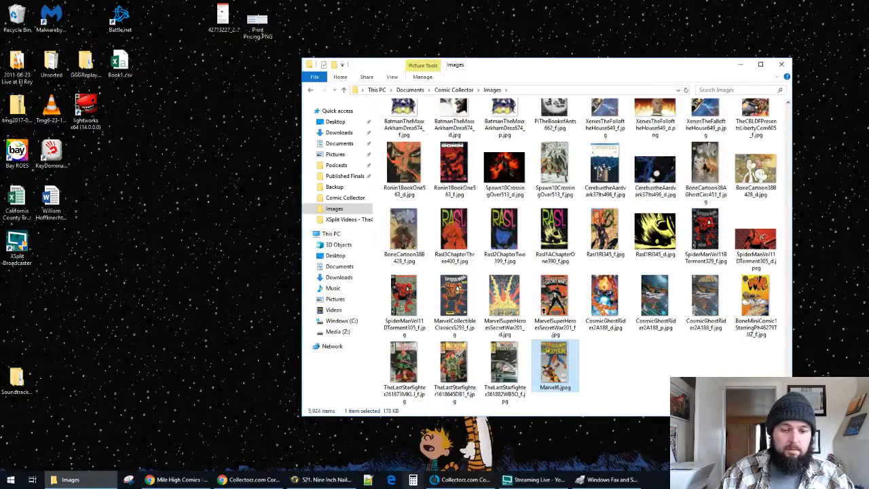
Return to Comic Collector and replace the front cover of Marvel Tales, Vol. 2 #243 with Marvel6.jpeg from the Images folder
click(461, 479)
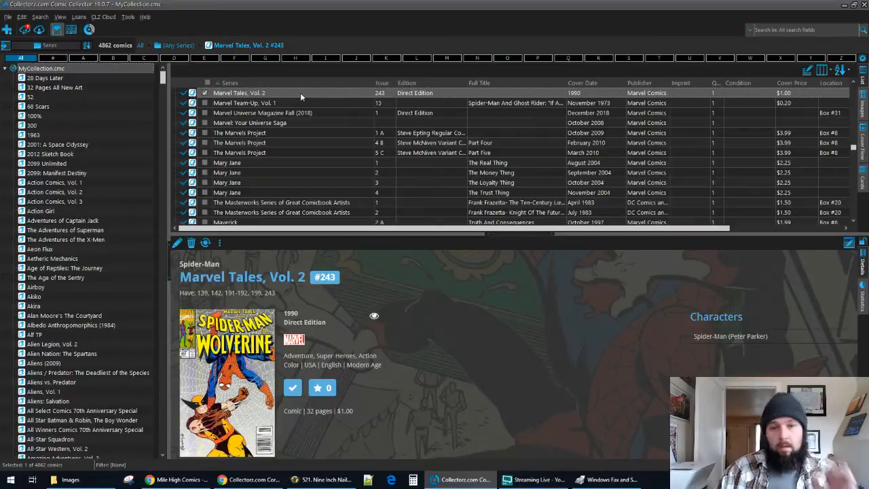
double_click(300, 92)
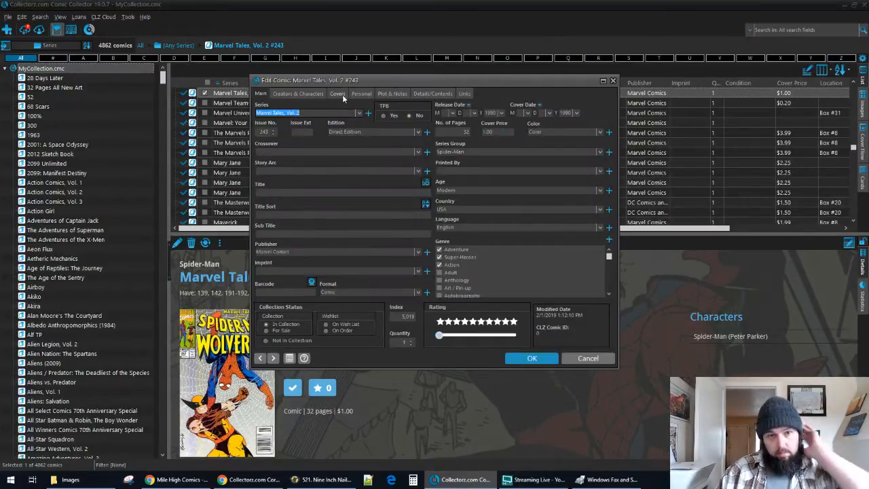
click(337, 94)
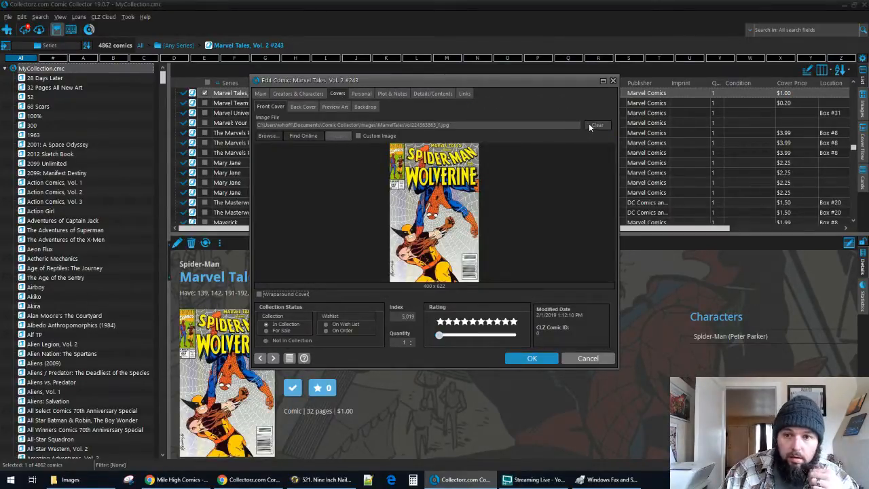
click(267, 136)
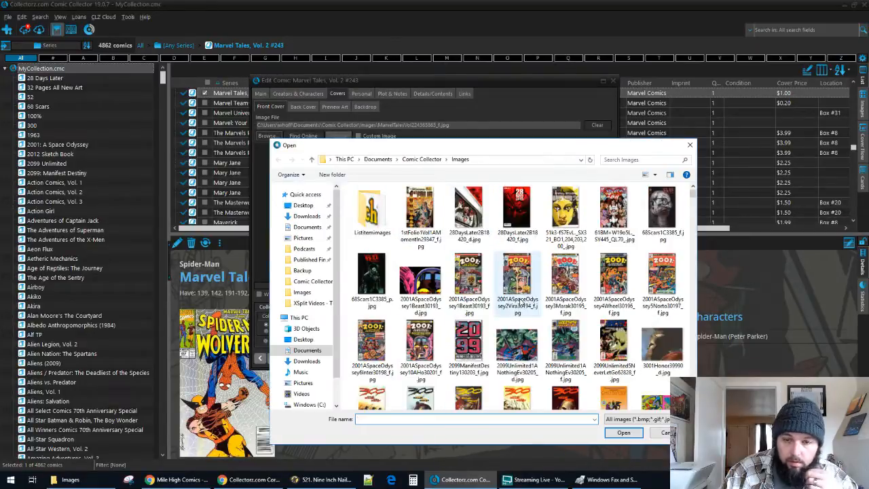
text(Mar)
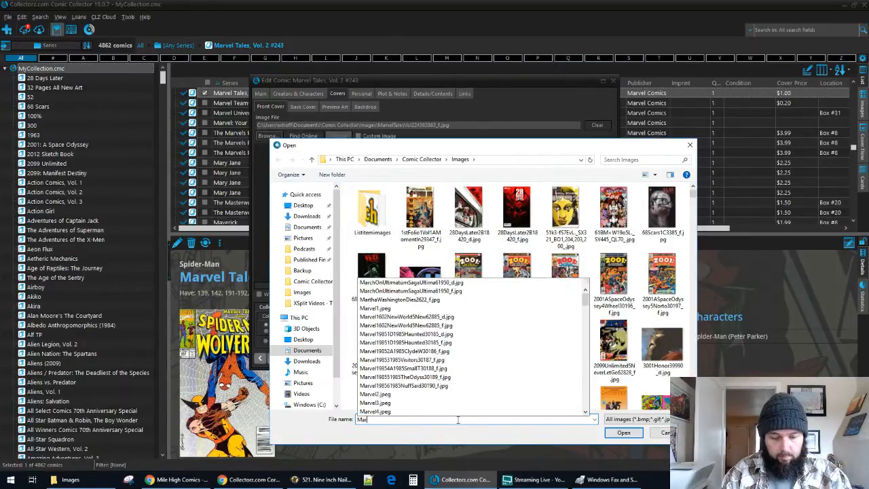
text(vel6)
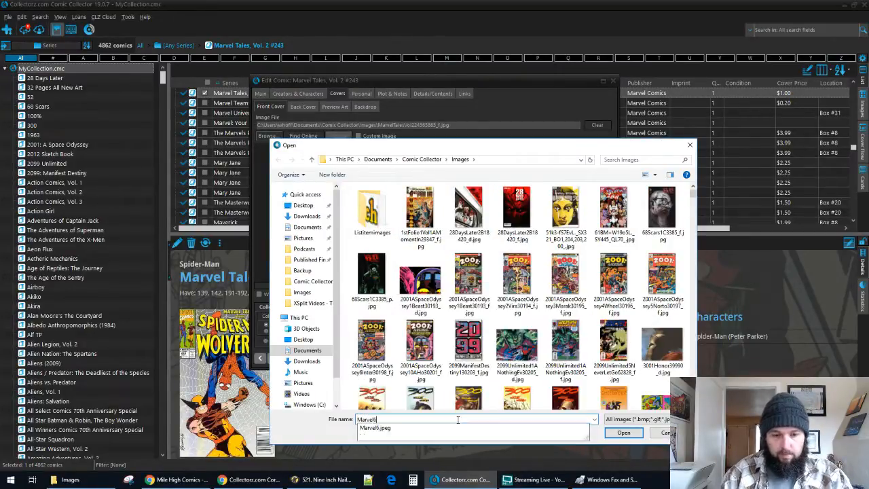
click(538, 434)
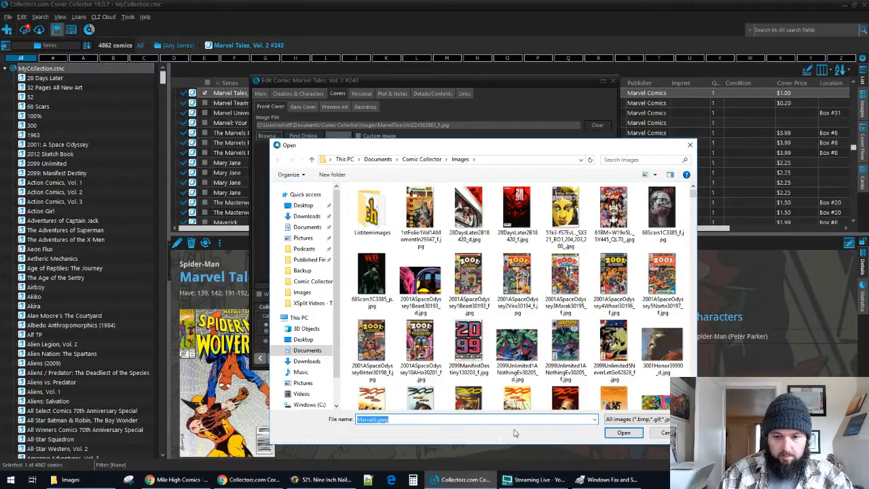
click(622, 433)
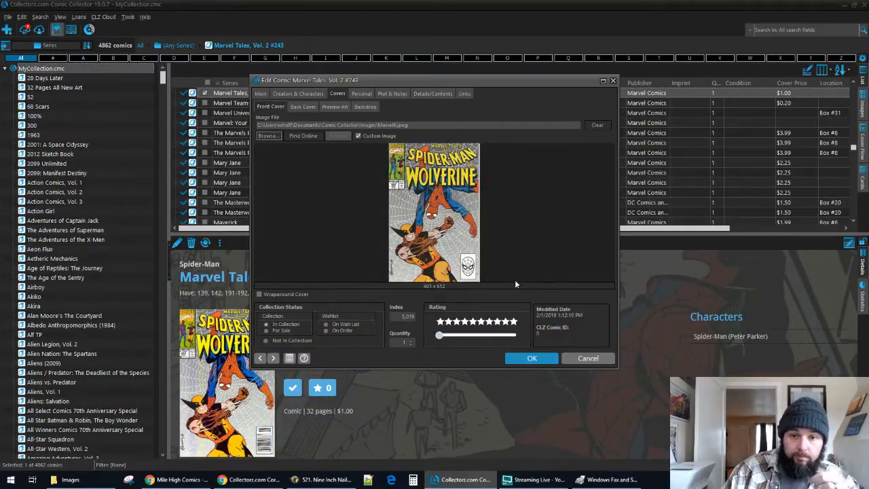
click(534, 358)
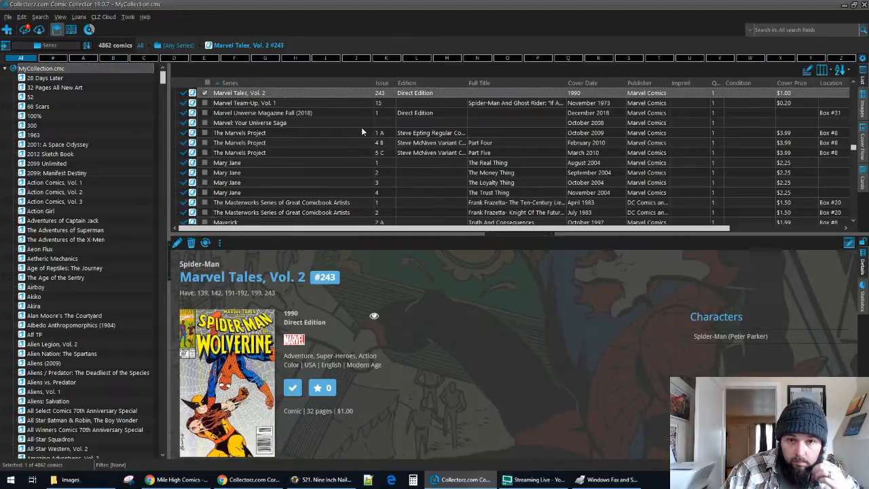
right_click(349, 95)
click(365, 145)
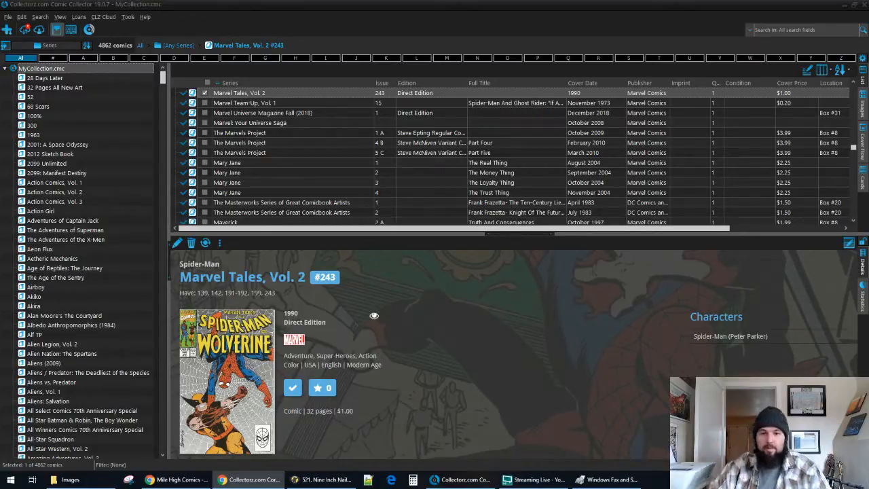
key(alt+Tab)
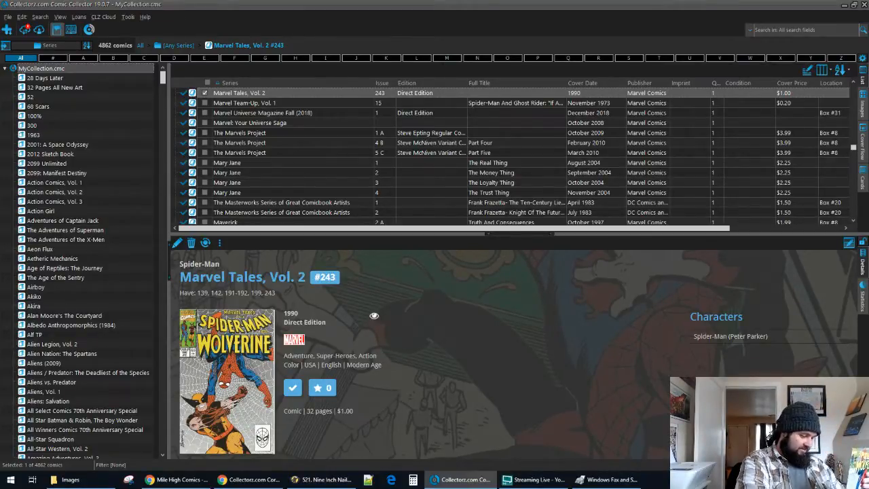
Open the dialog for adding comics, look through the series suggestions for Marvel Spotlight, and clear the search text
click(12, 29)
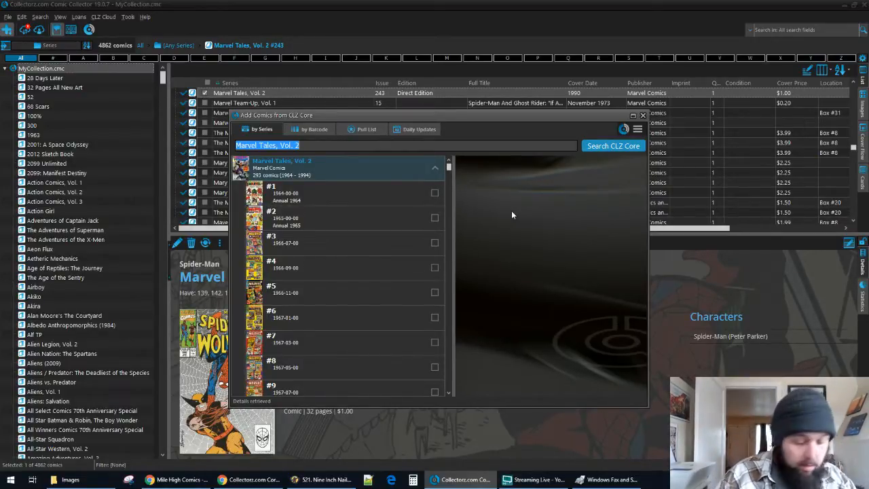
text(marvel spo)
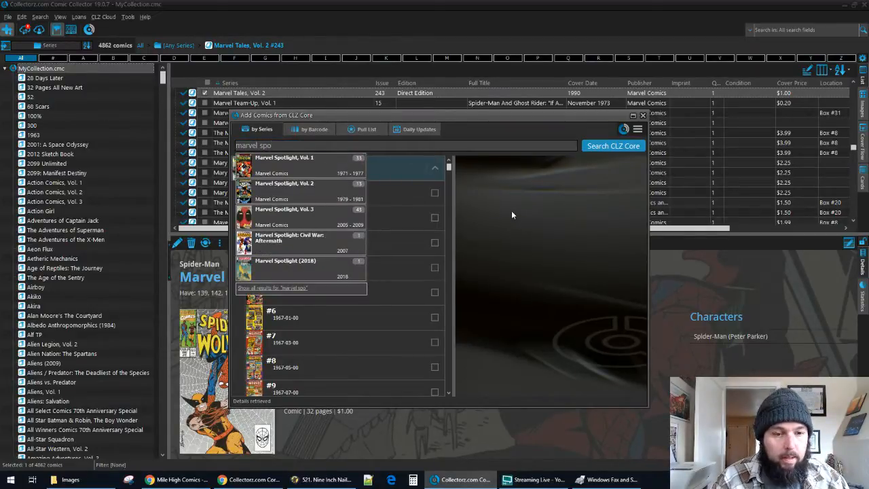
key(Down)
key(Down)
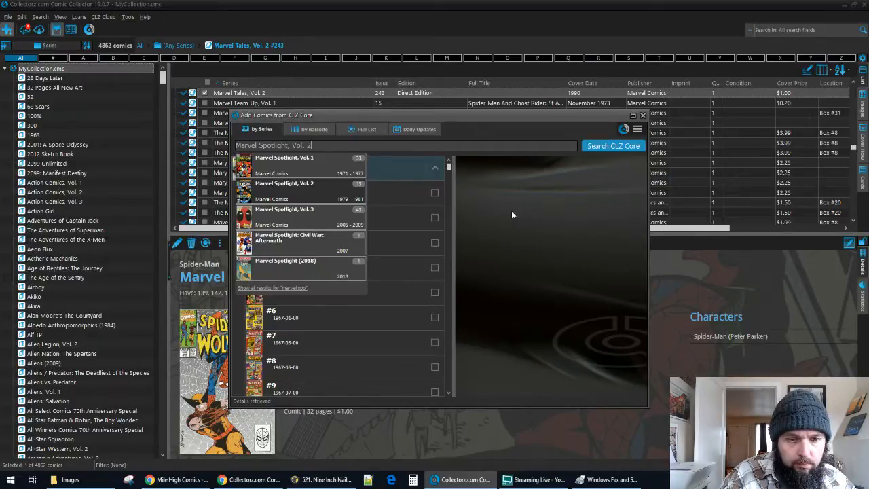
key(Down)
key(Up)
key(Up)
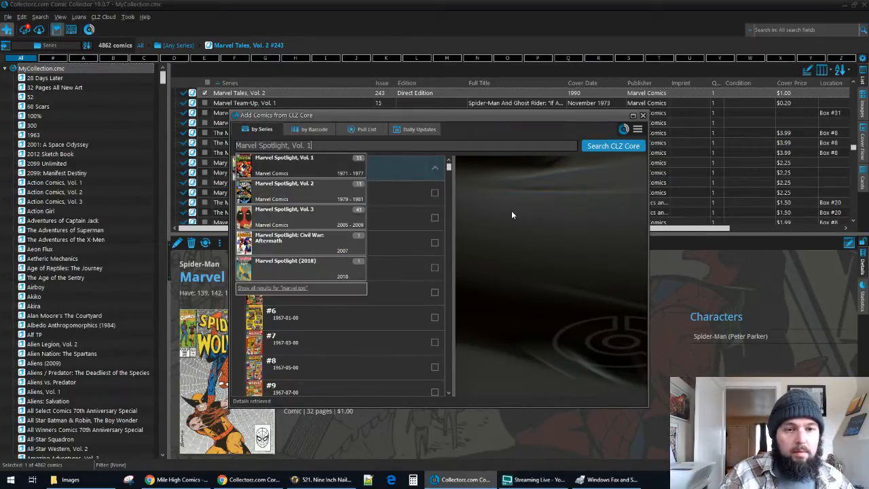
key(BackSpace)
key(BackSpace)
key(BackSpace)
key(BackSpace)
key(BackSpace)
key(BackSpace)
key(BackSpace)
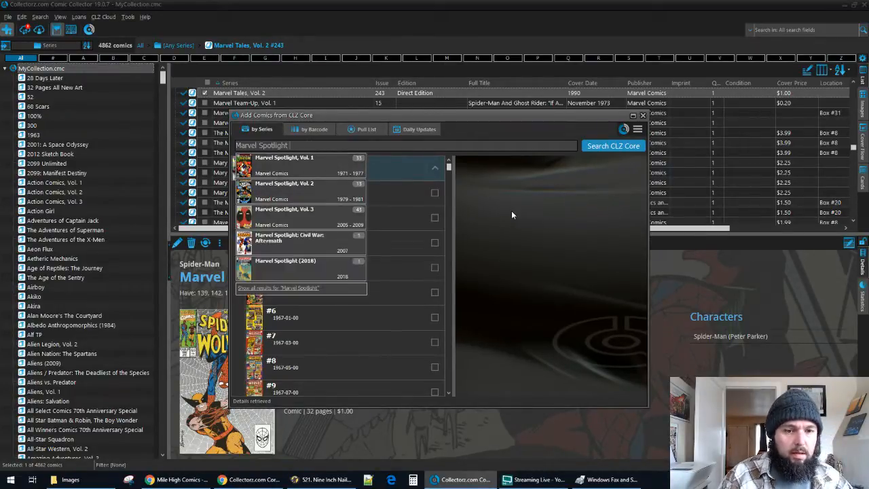
text(m)
key(BackSpace)
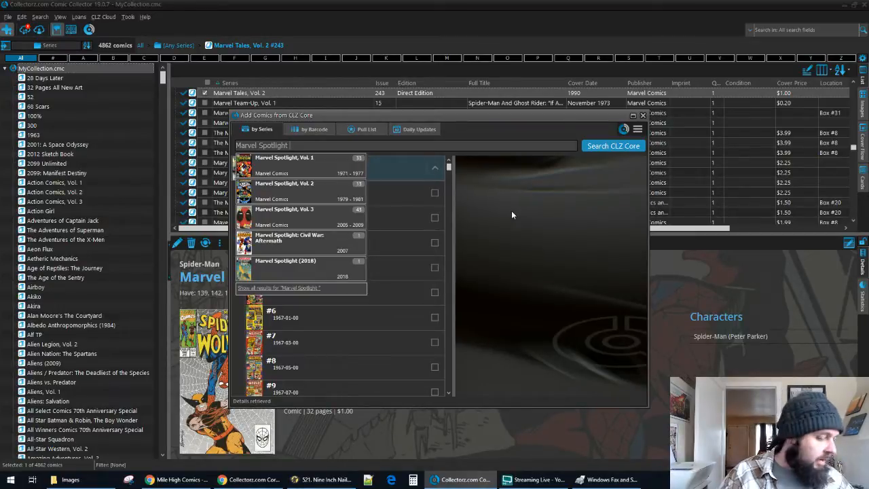
text(se)
key(BackSpace)
key(BackSpace)
key(BackSpace)
key(BackSpace)
key(BackSpace)
key(BackSpace)
key(BackSpace)
key(BackSpace)
key(BackSpace)
key(BackSpace)
key(BackSpace)
key(BackSpace)
key(BackSpace)
key(BackSpace)
key(BackSpace)
key(BackSpace)
key(BackSpace)
key(BackSpace)
key(BackSpace)
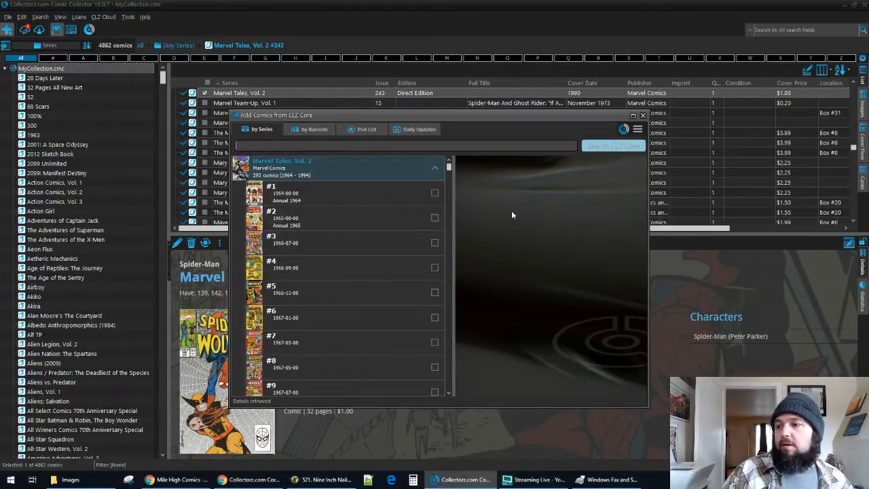
click(314, 129)
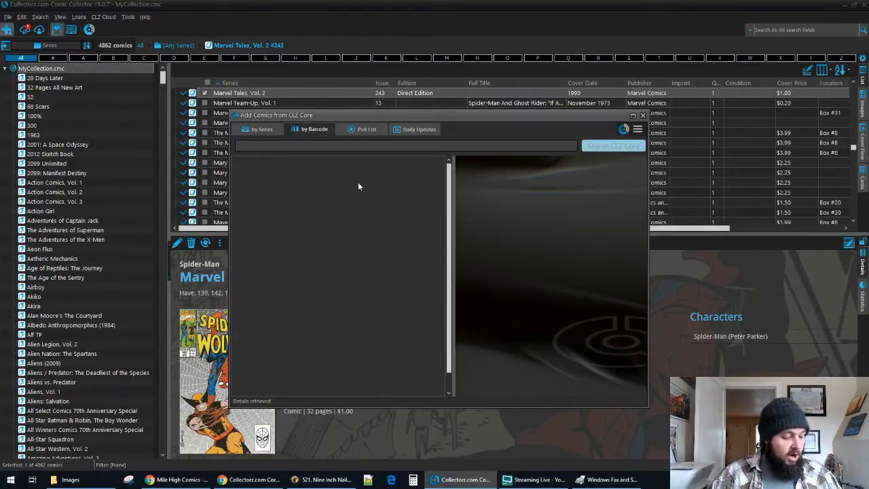
text(75)
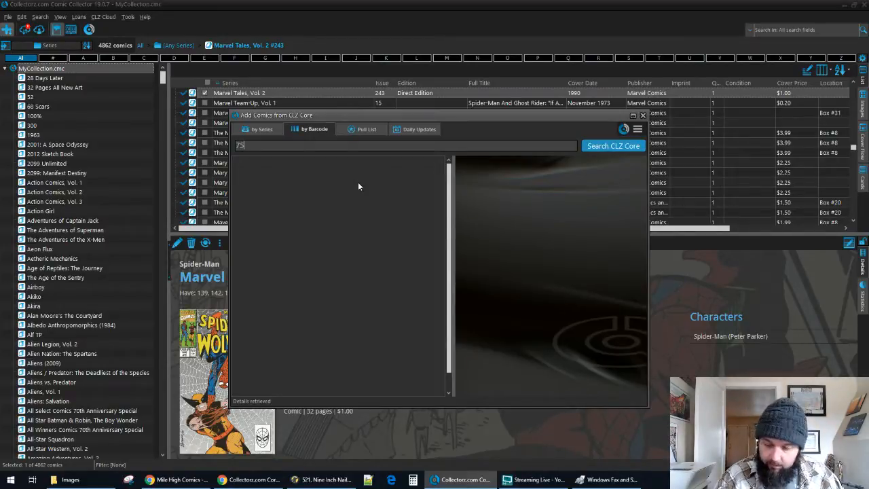
text(96060)
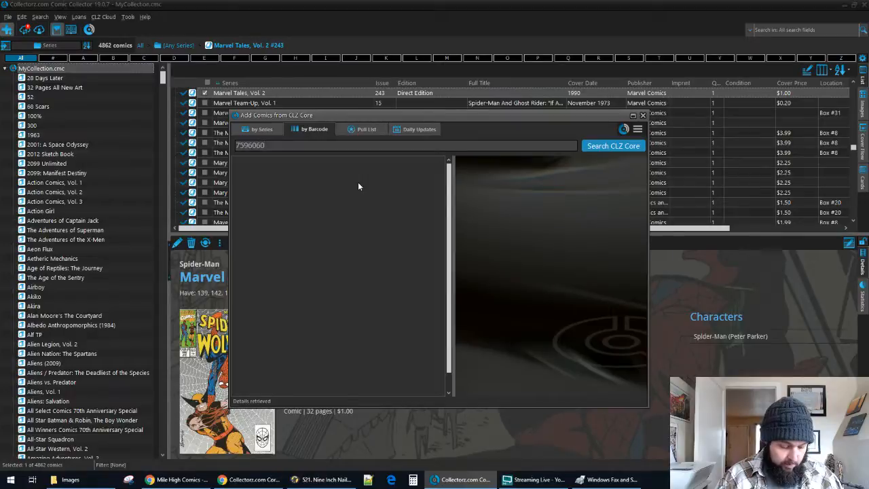
text(5845703311)
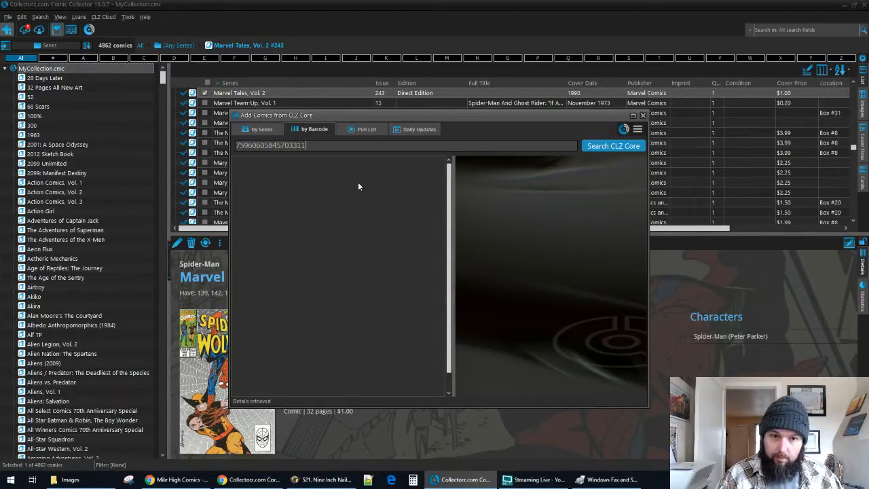
key(Return)
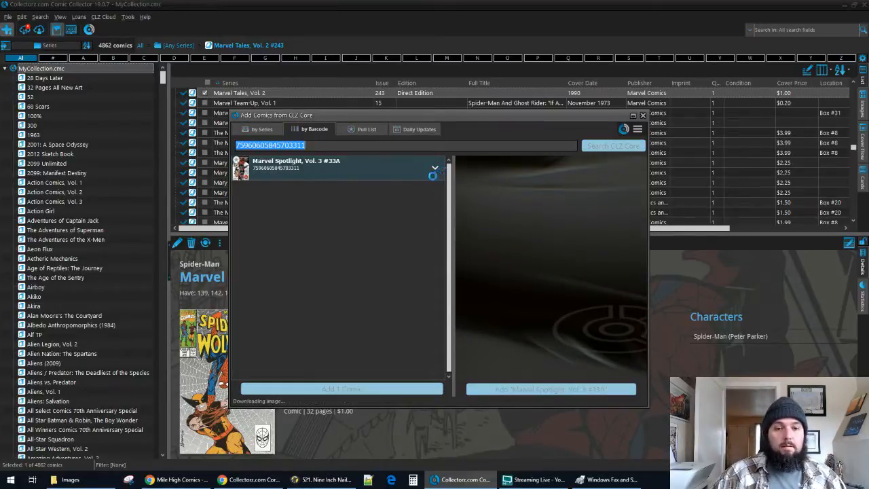
Check the issue's variants, add Marvel Spotlight, Vol. 3 #33A as In Collection, and close the add dialog
click(435, 168)
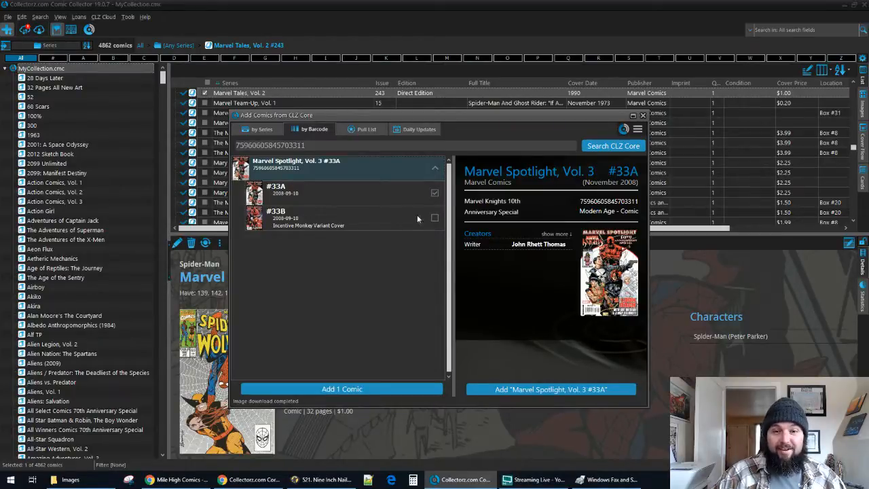
click(543, 389)
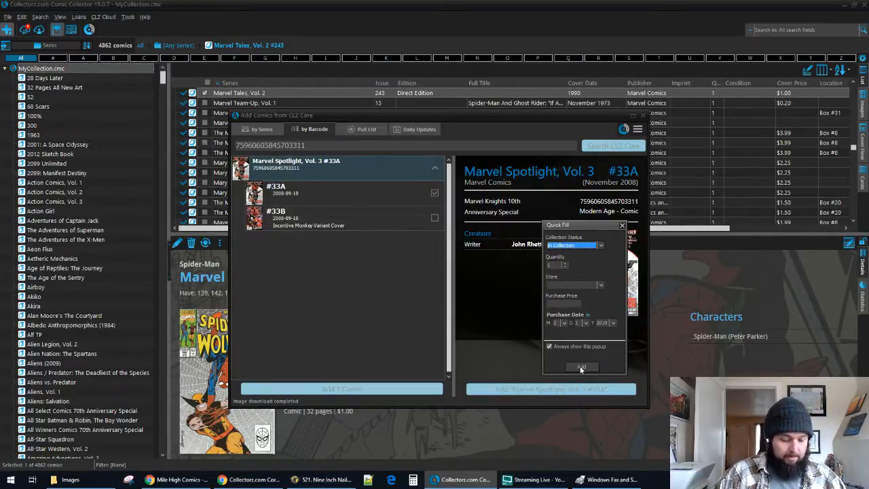
click(580, 365)
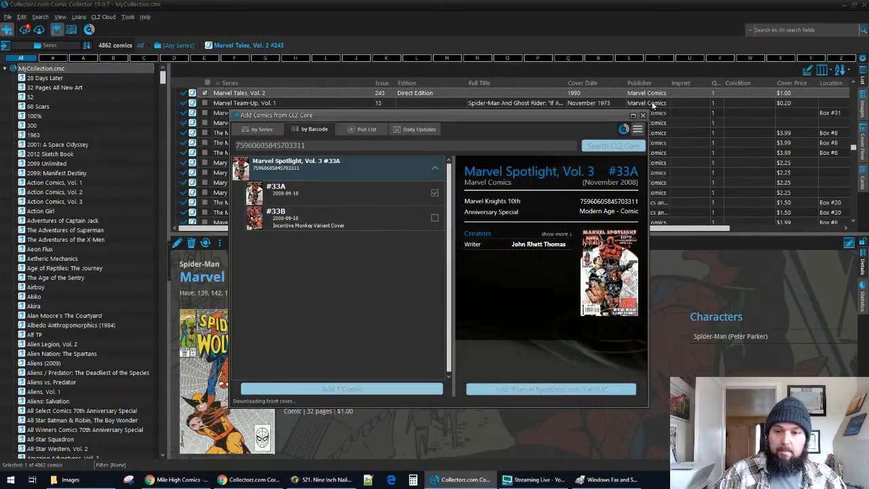
click(643, 116)
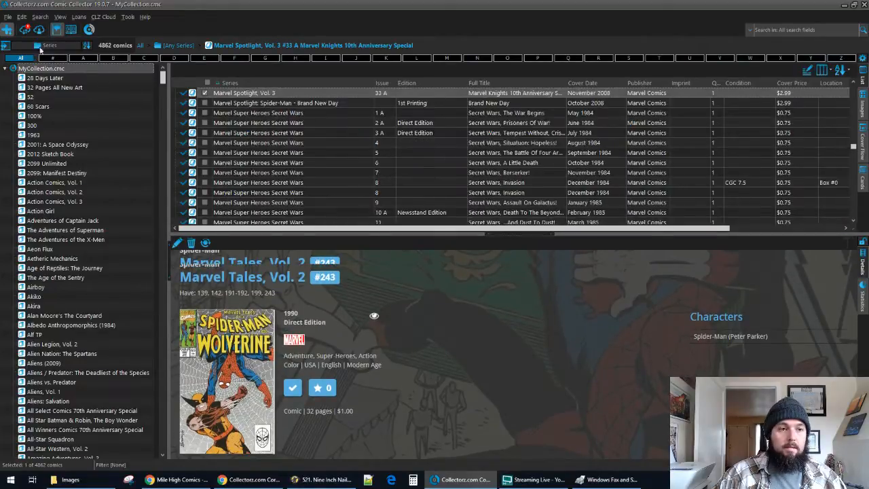
Reopen the dialog for adding comics in series search and browse the Marvel Spotlight, Vol. 3 issues from #30 onward
click(8, 30)
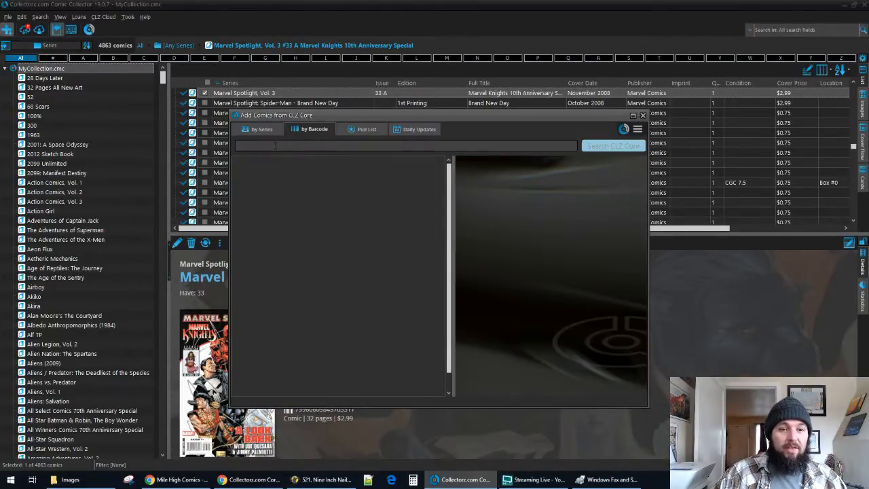
click(262, 130)
click(643, 116)
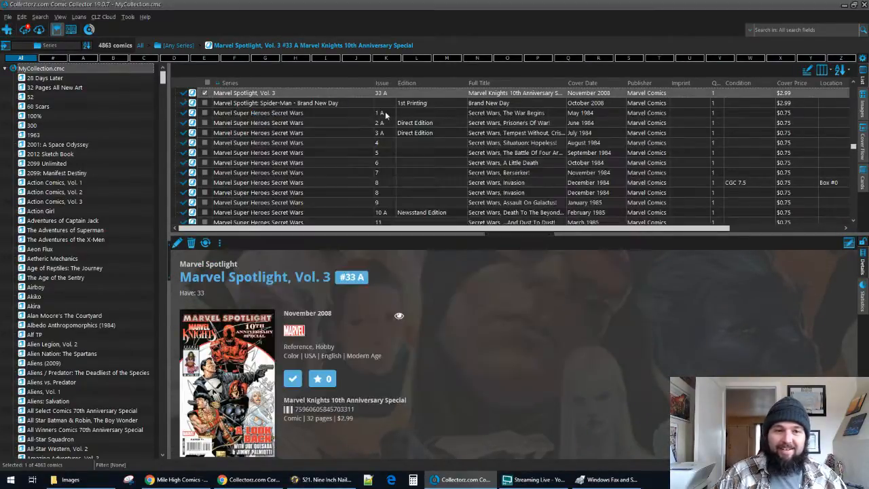
click(7, 30)
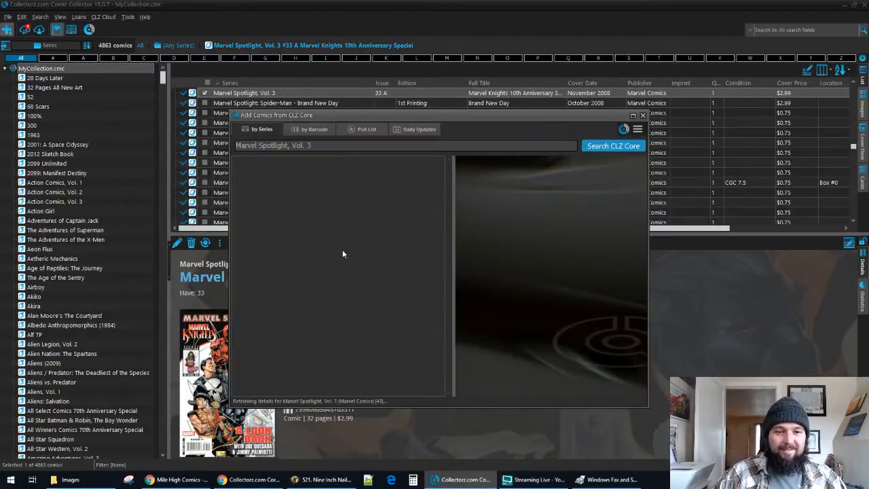
drag(450, 188, 473, 334)
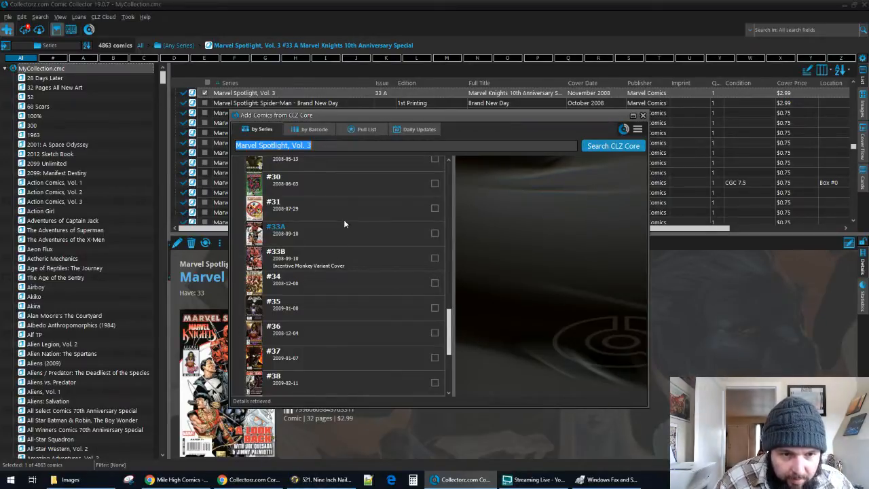
scroll(343, 228, down, 1)
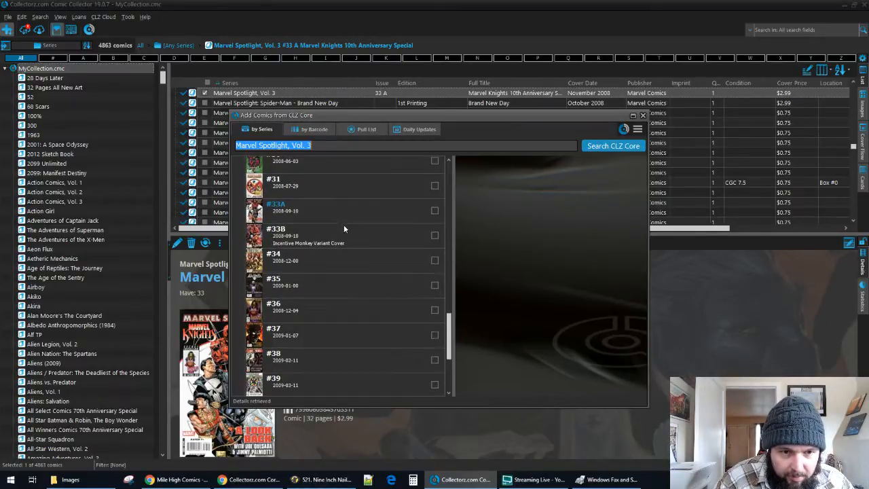
Preview Marvel Spotlight, Vol. 3 issues #34, #35 and #36, and add #36 to the collection
click(346, 261)
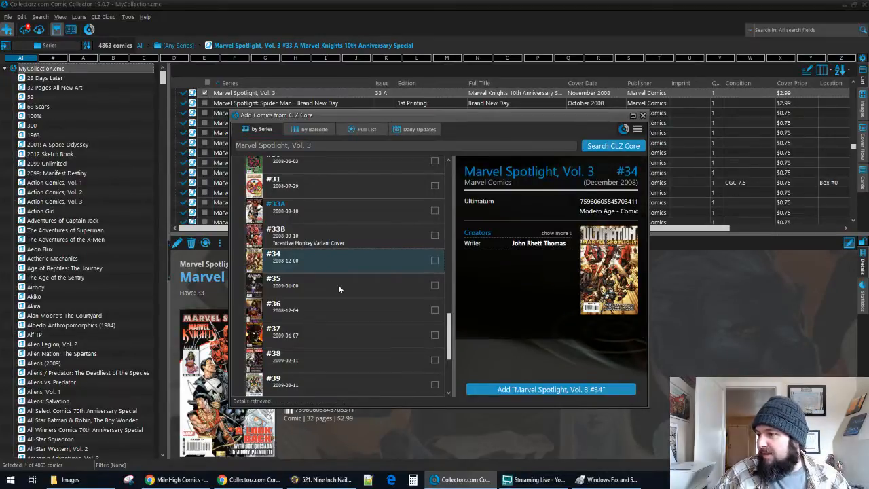
click(338, 286)
click(341, 310)
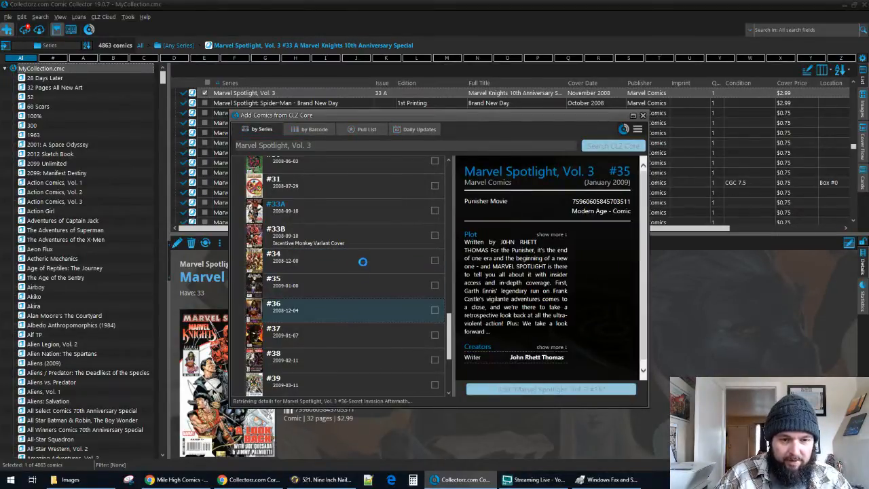
scroll(369, 249, down, 2)
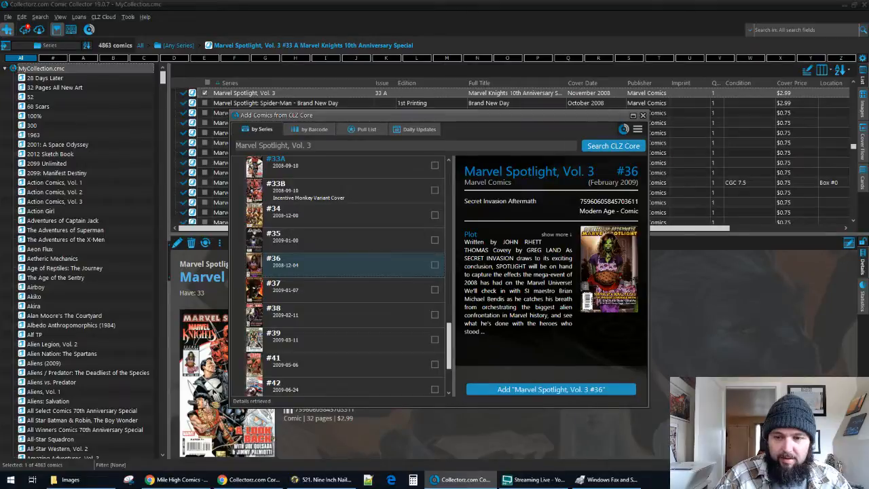
click(435, 264)
scroll(358, 298, up, 1)
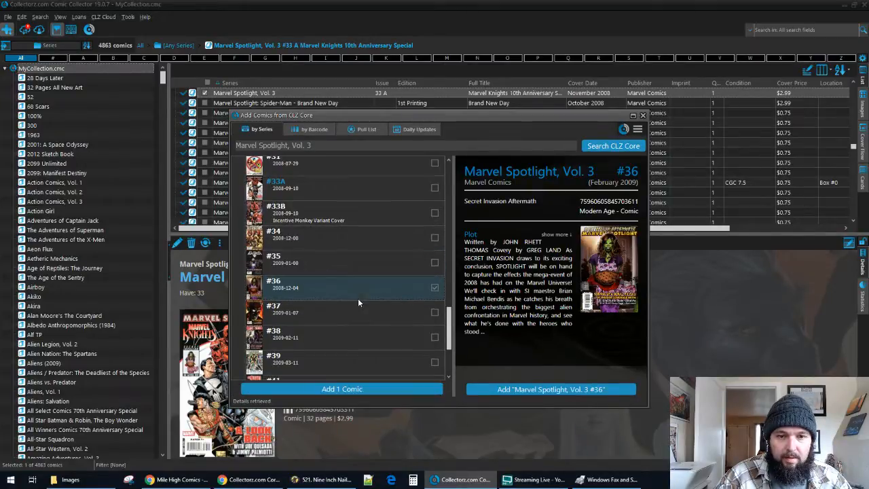
click(354, 389)
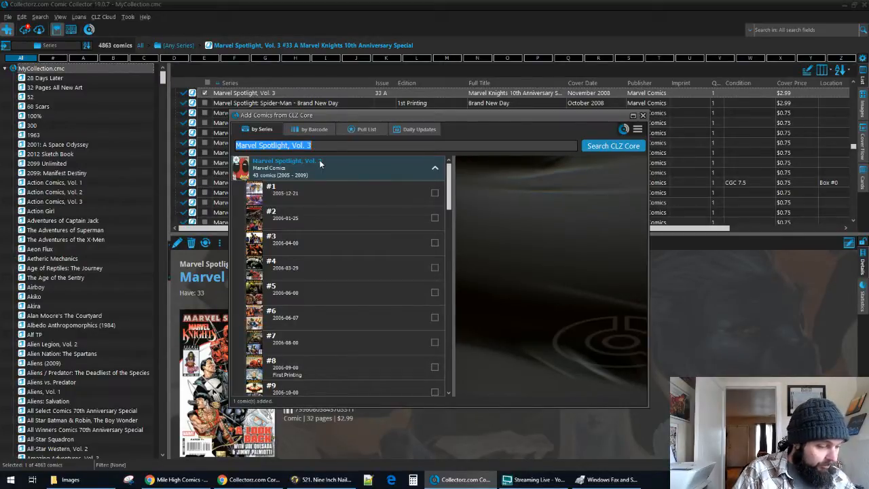
Search by series for Marvel Zombies, open the main Marvel Zombies series, and bring up its #1 variants
text(ma)
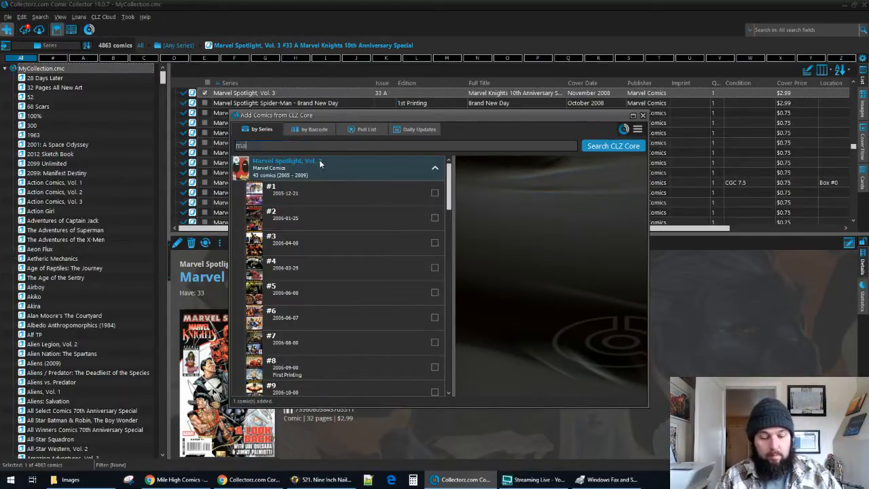
text(rvel zombies)
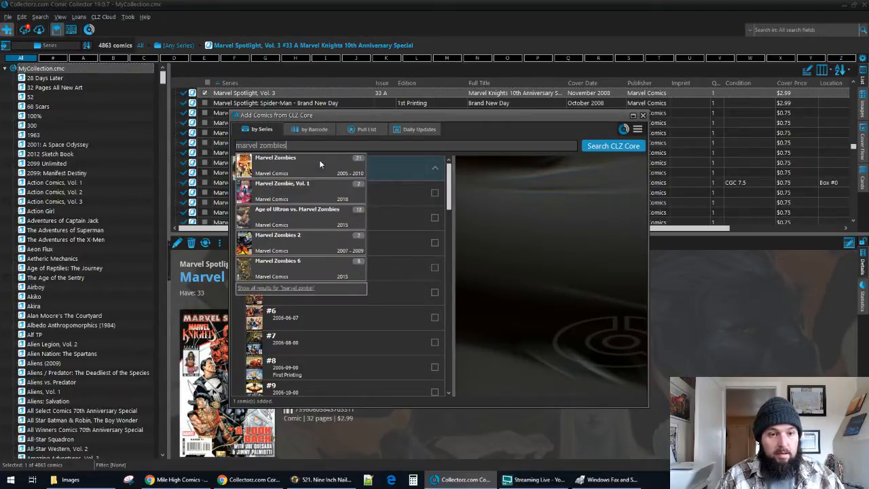
click(320, 161)
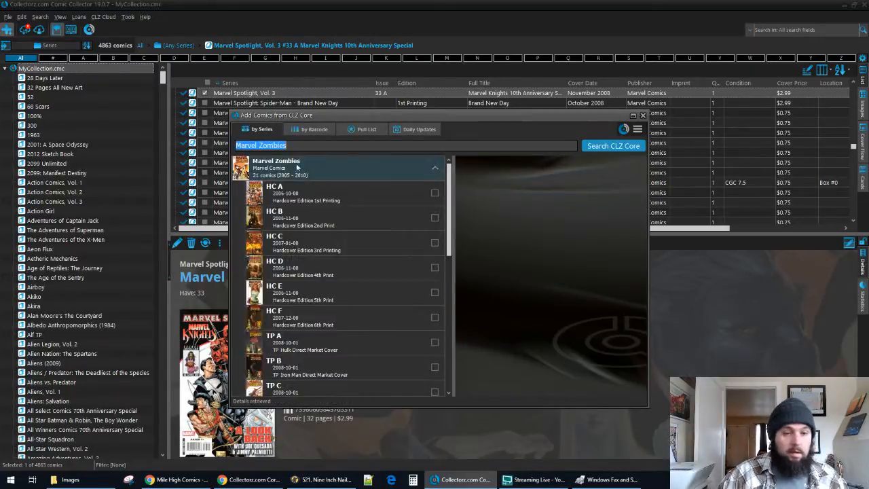
scroll(368, 309, down, 3)
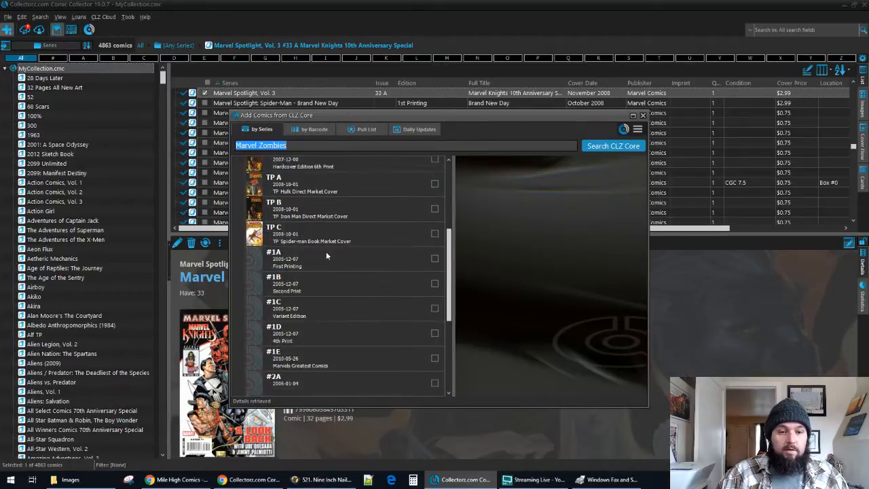
Compare Marvel Zombies #1B, #1D and #1C, enlarging the #1B cover and consulting the Mile High Comics site in the browser
click(344, 285)
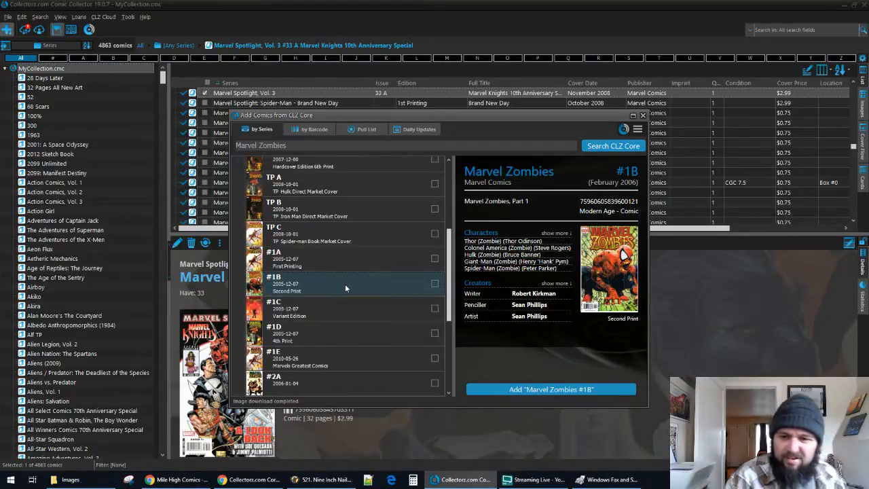
click(595, 276)
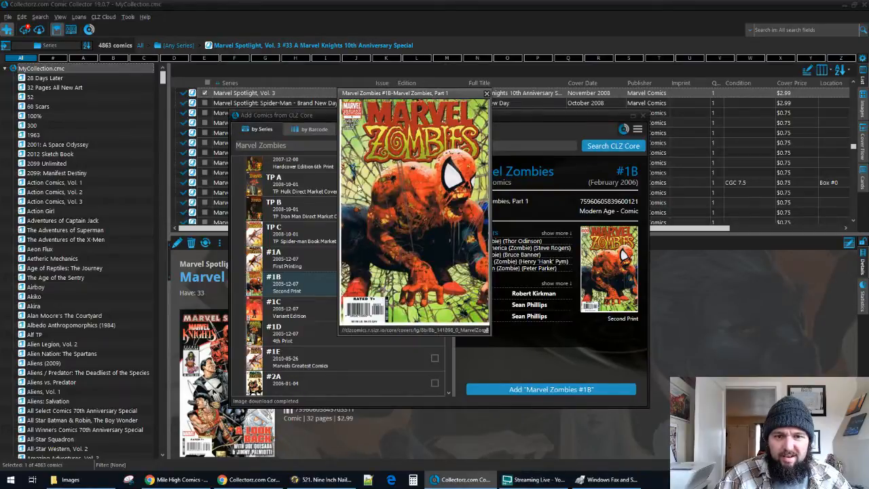
click(486, 94)
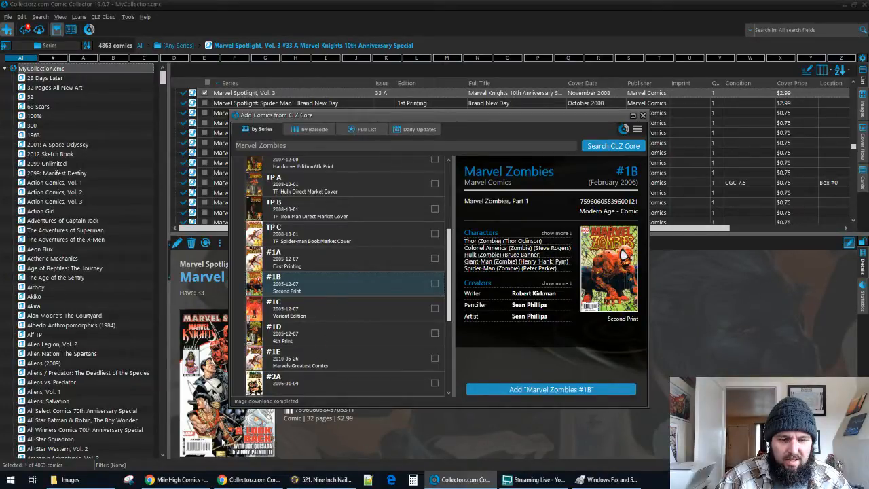
click(181, 481)
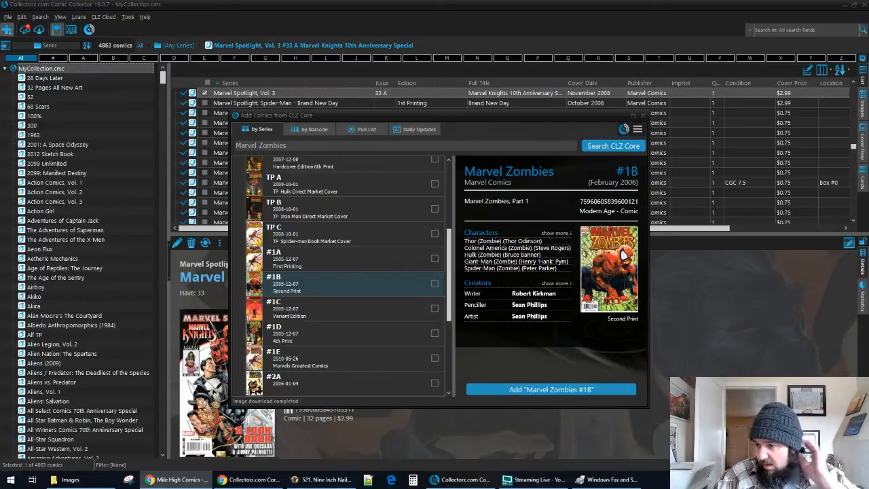
click(309, 307)
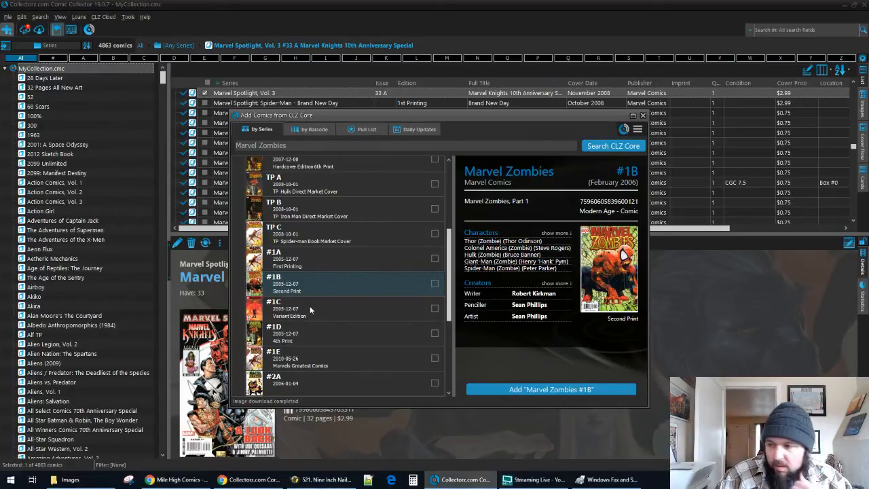
click(311, 333)
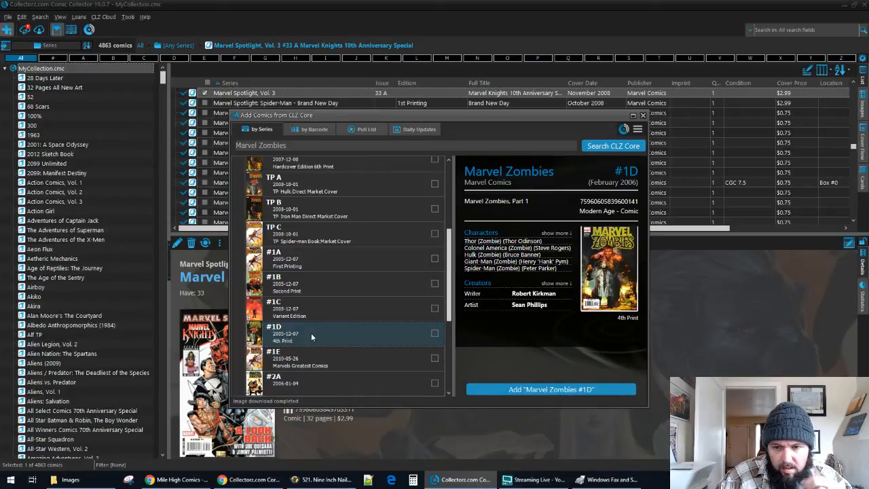
click(348, 313)
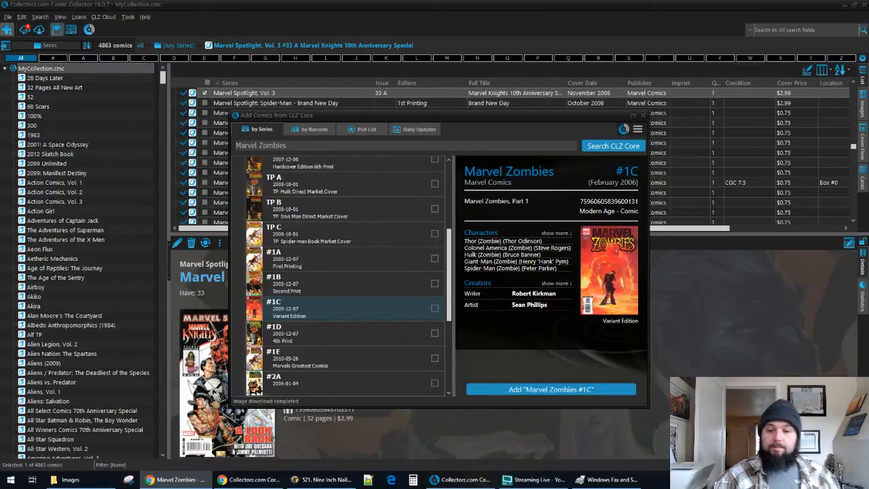
Add Marvel Zombies #1B, #3B and #5A together as In Collection, and close the add dialog
click(437, 283)
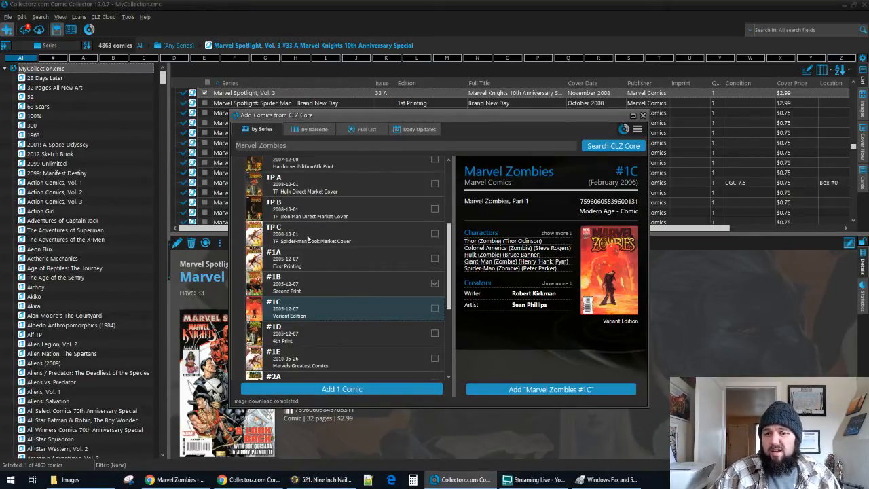
scroll(412, 281, down, 1)
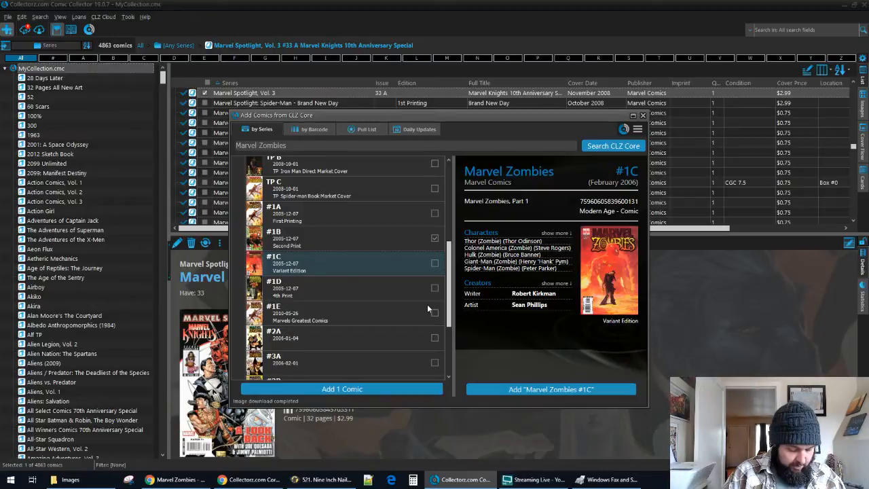
scroll(427, 304, down, 3)
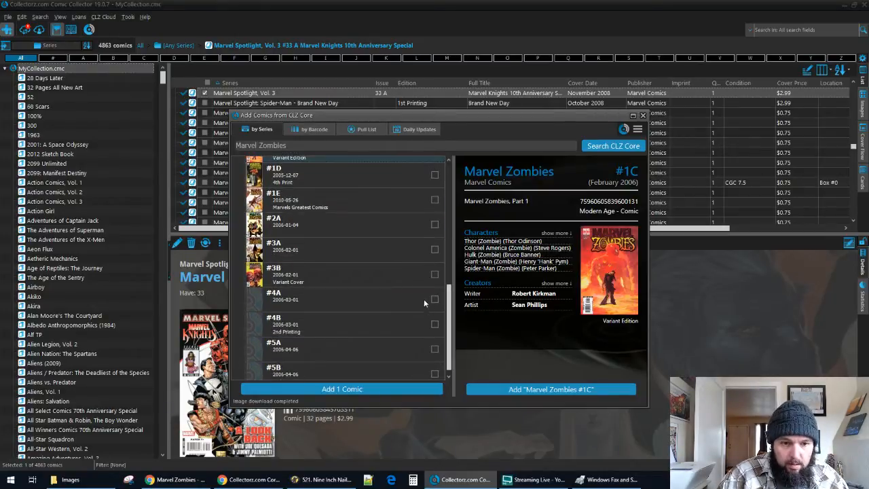
click(434, 274)
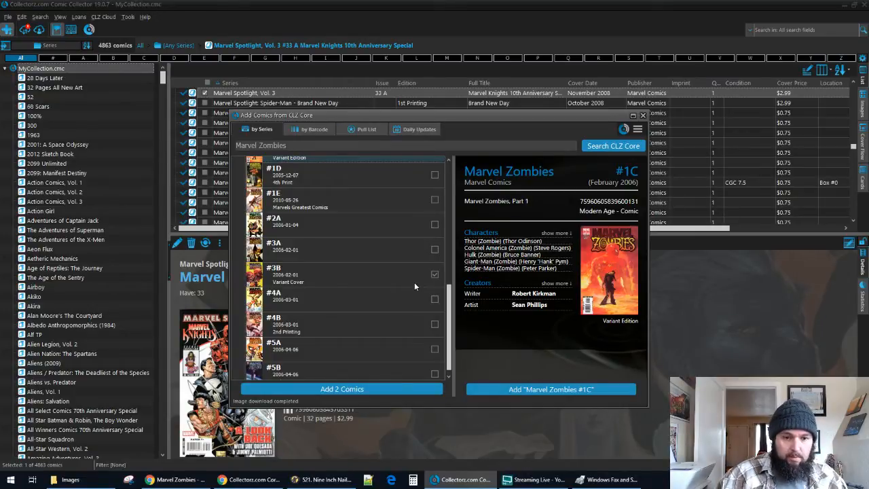
scroll(415, 285, down, 1)
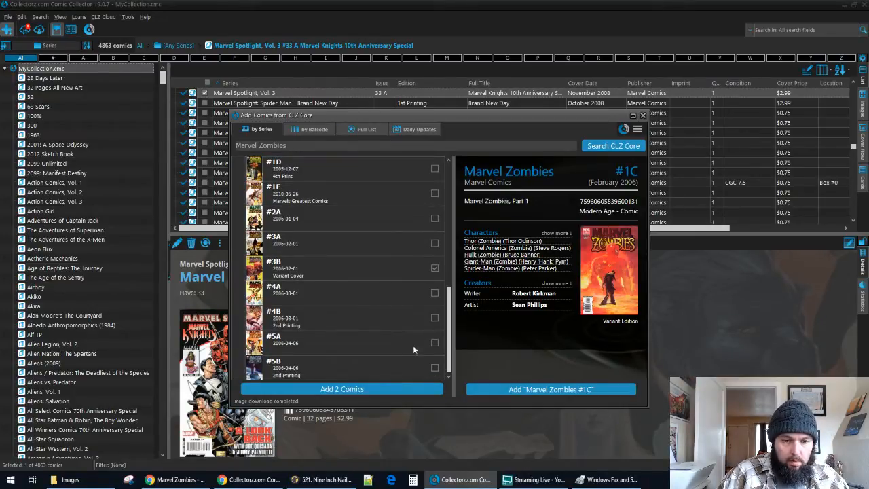
click(404, 389)
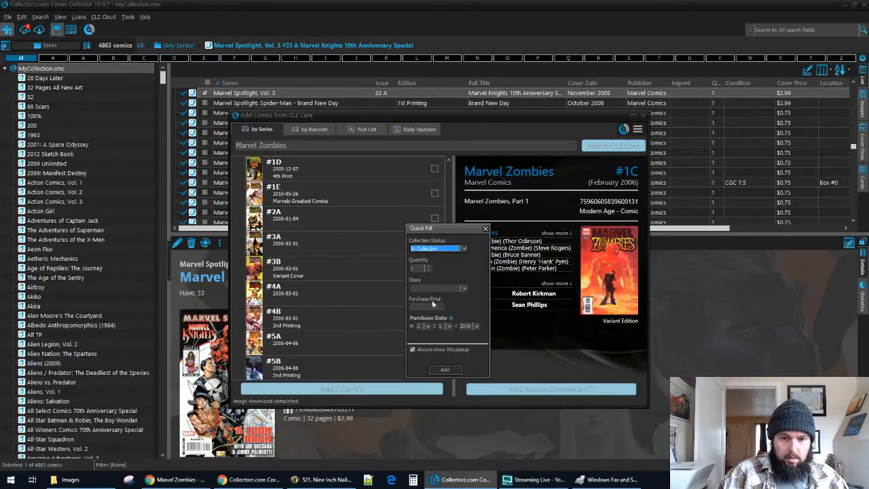
click(444, 369)
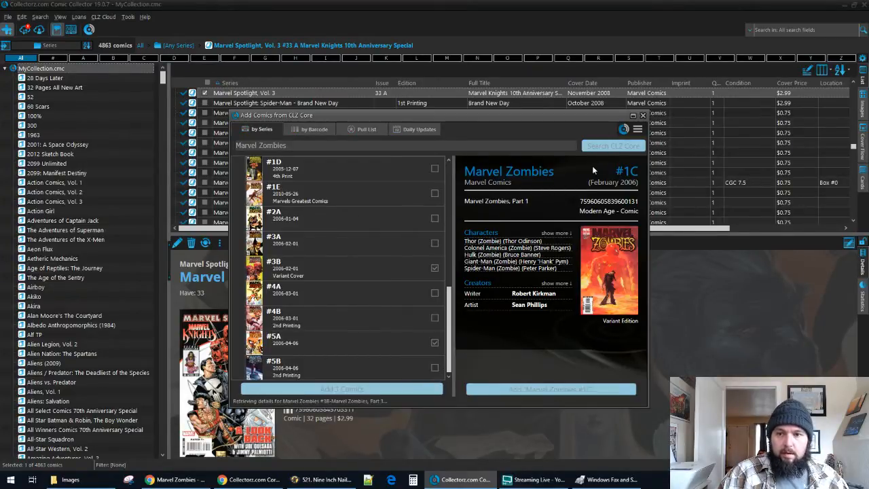
click(643, 115)
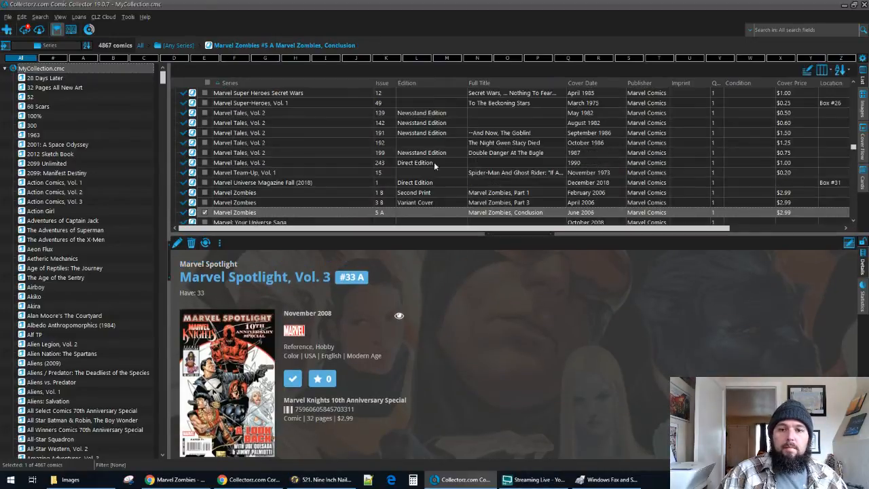
Edit Marvel Zombies #1B and #3B together, setting their purchase store to Cap-o-Comic
click(342, 193)
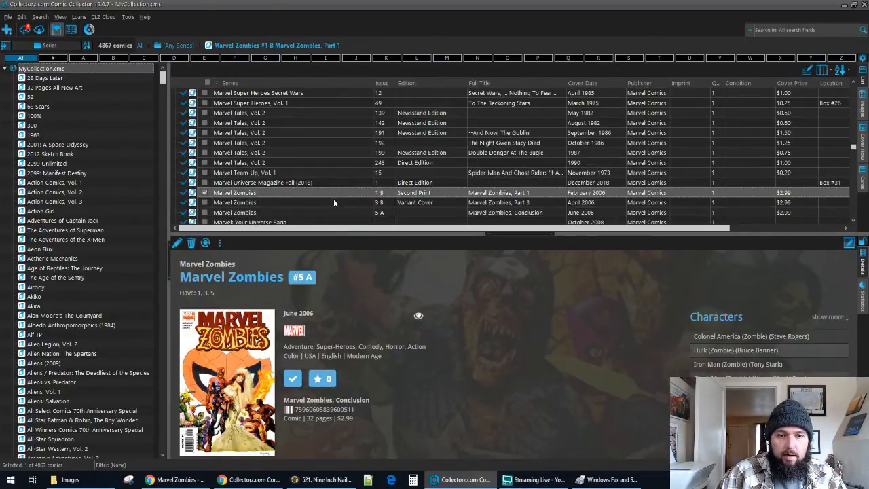
ctrl+click(333, 203)
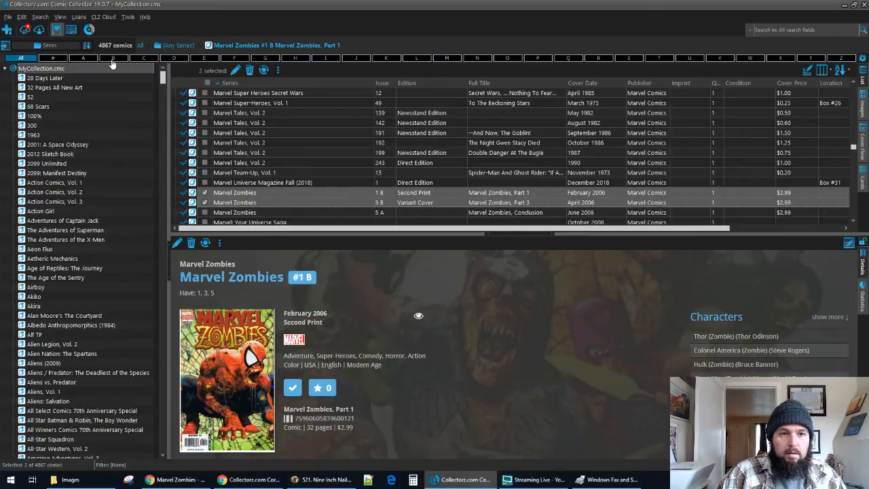
right_click(321, 199)
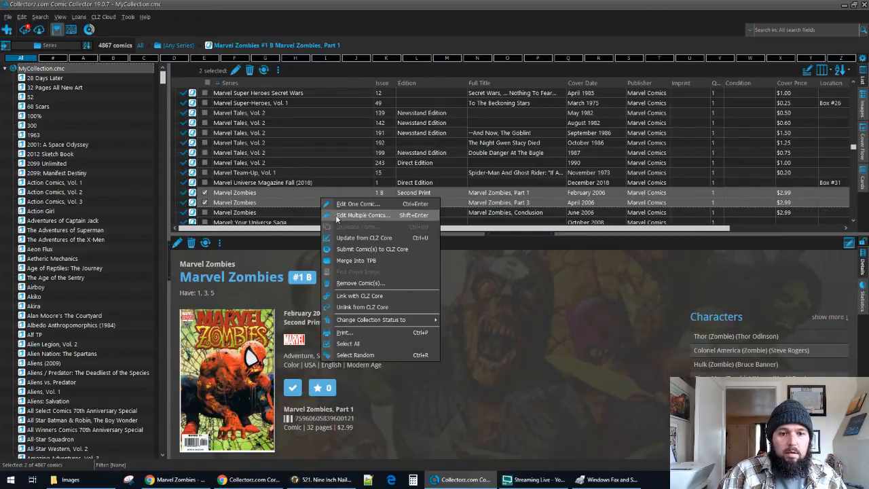
click(346, 216)
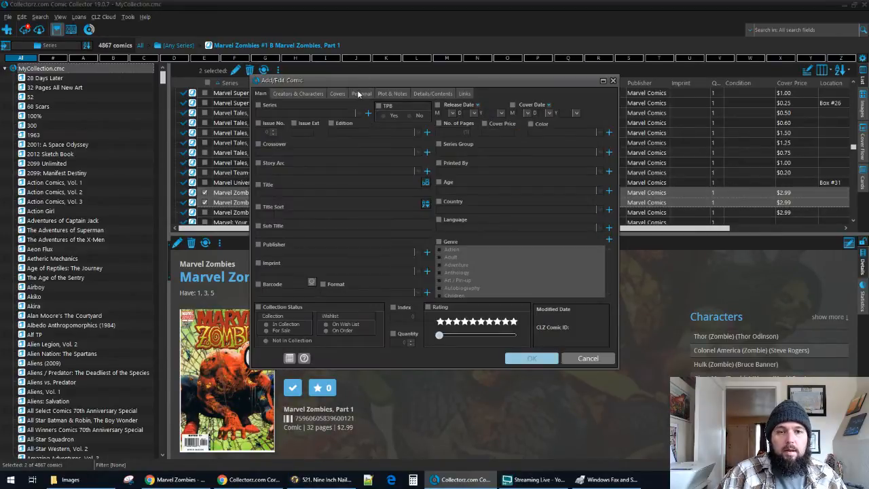
click(356, 94)
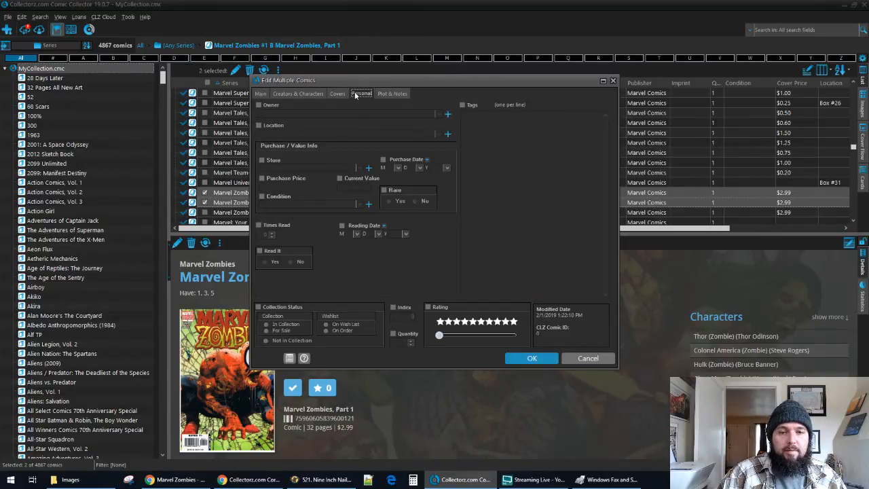
click(259, 126)
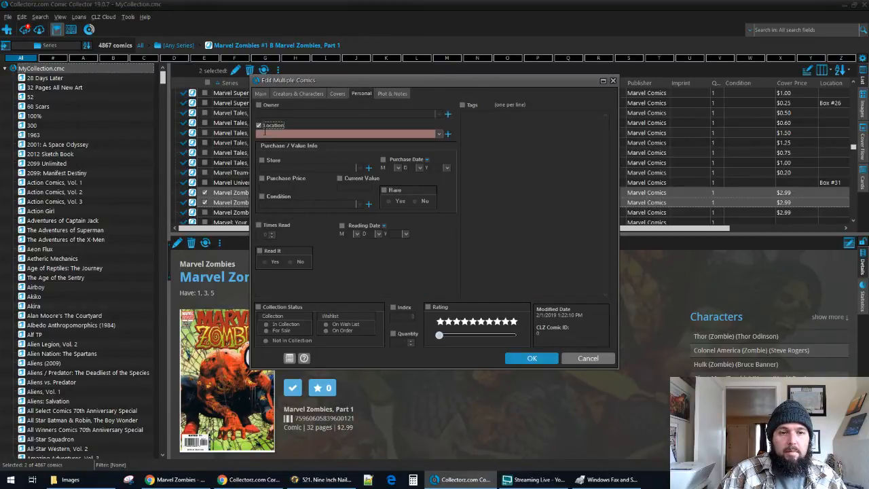
click(258, 127)
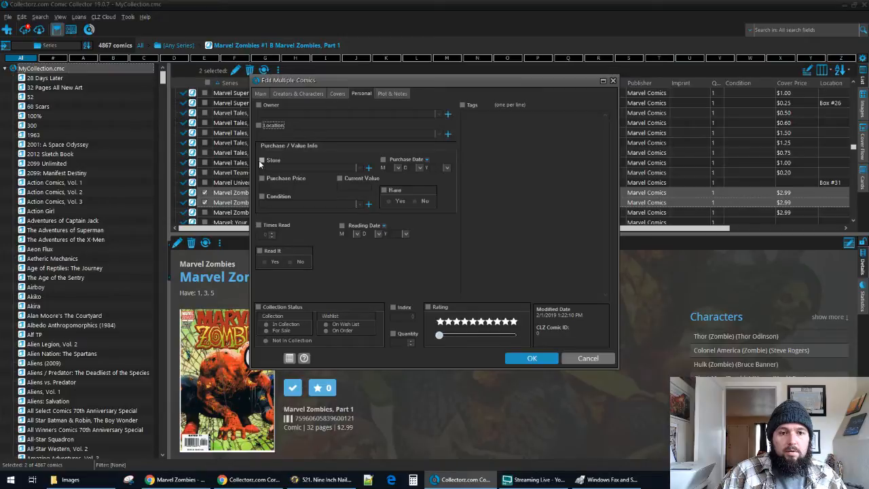
click(263, 160)
click(267, 166)
text(Cop)
key(Return)
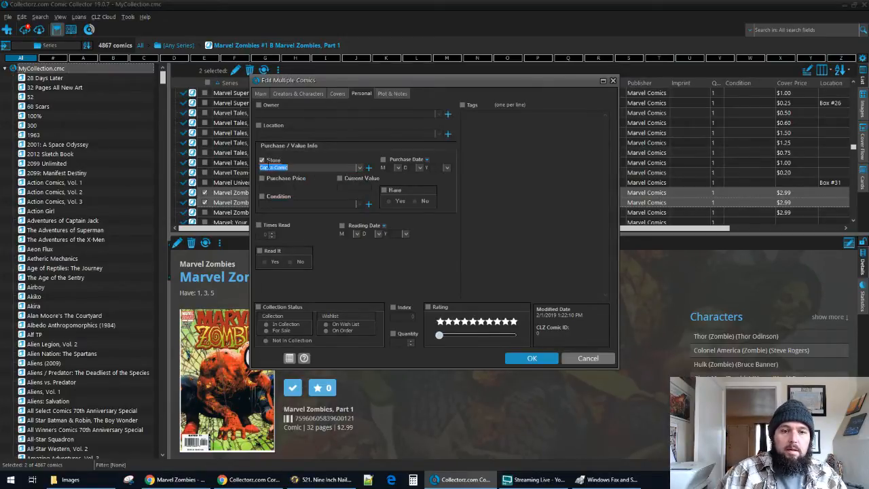
click(521, 362)
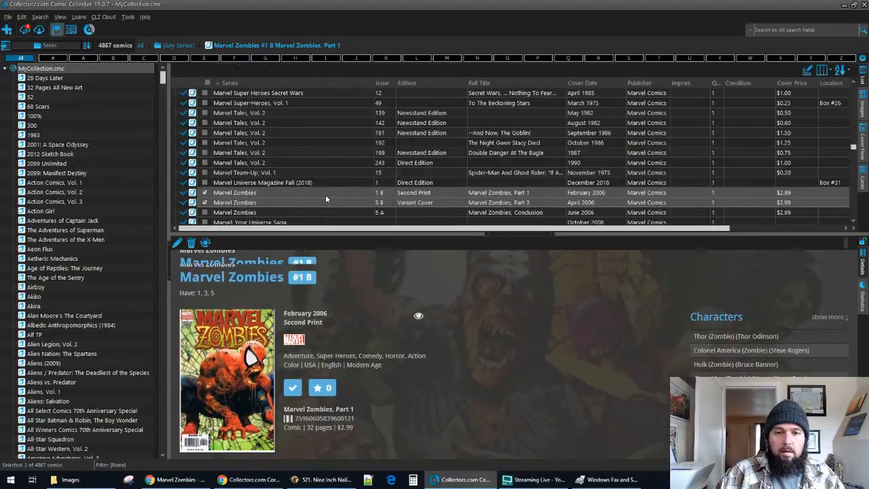
Set the purchase price of Marvel Zombies #1B to 10.00 and of #3B to 5.00
click(319, 194)
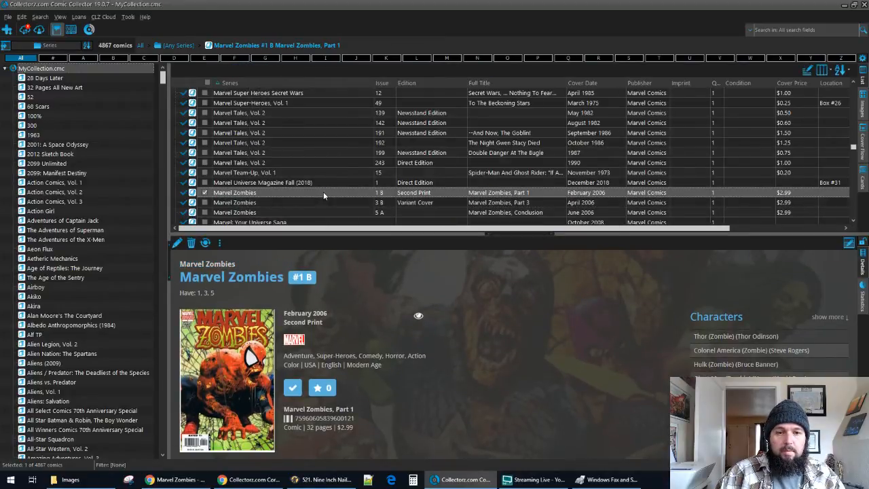
double_click(323, 191)
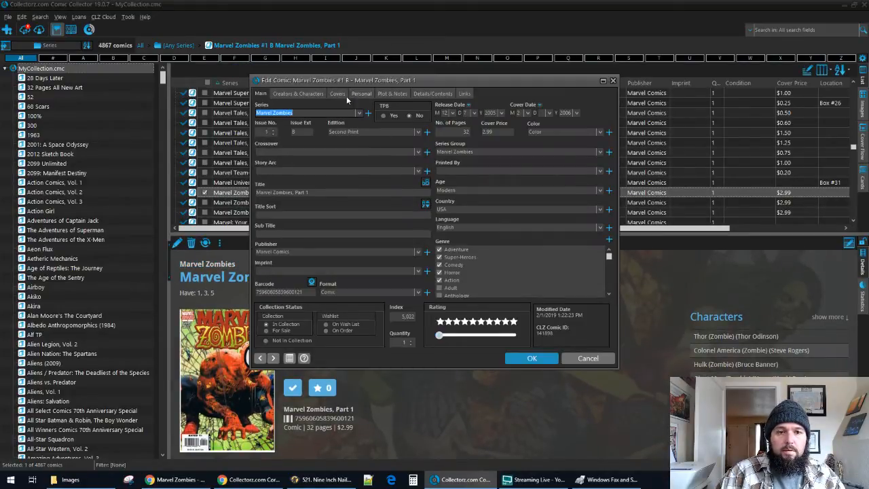
click(356, 94)
click(277, 187)
text(10.00)
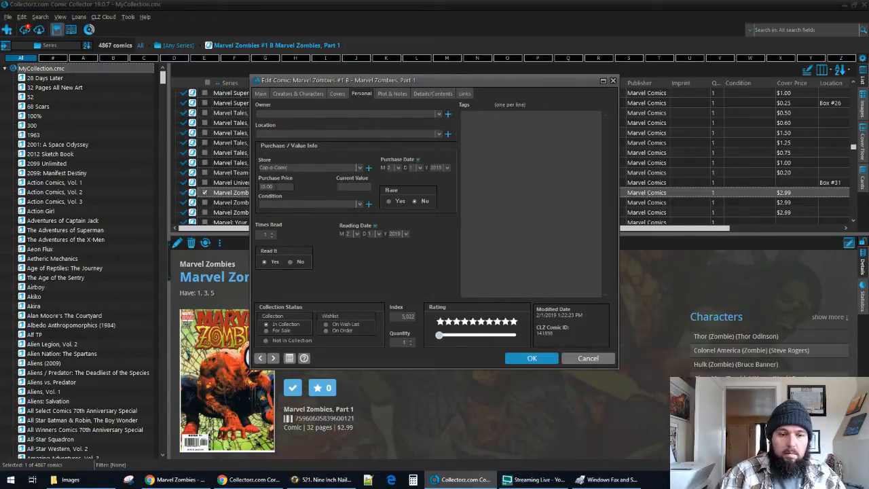
click(273, 358)
text(5.00)
key(Return)
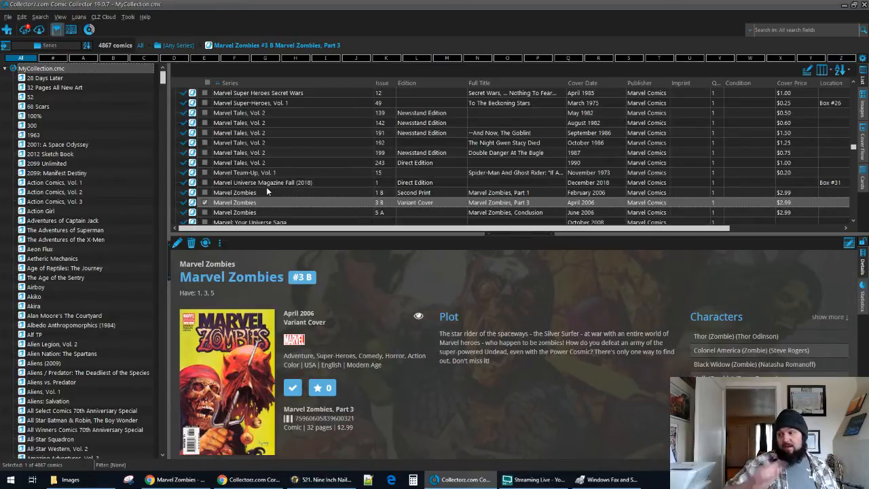
Search by series for Marvel Zombies 2 and add issue #1 to the collection
click(6, 31)
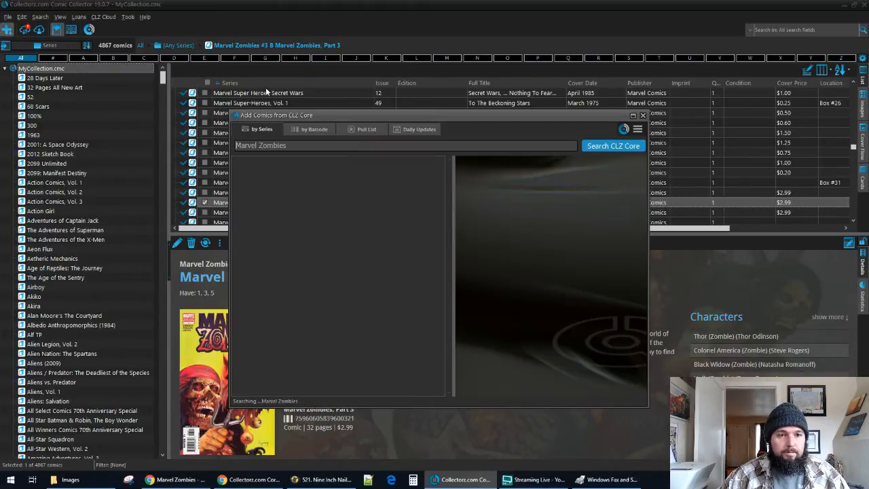
click(312, 146)
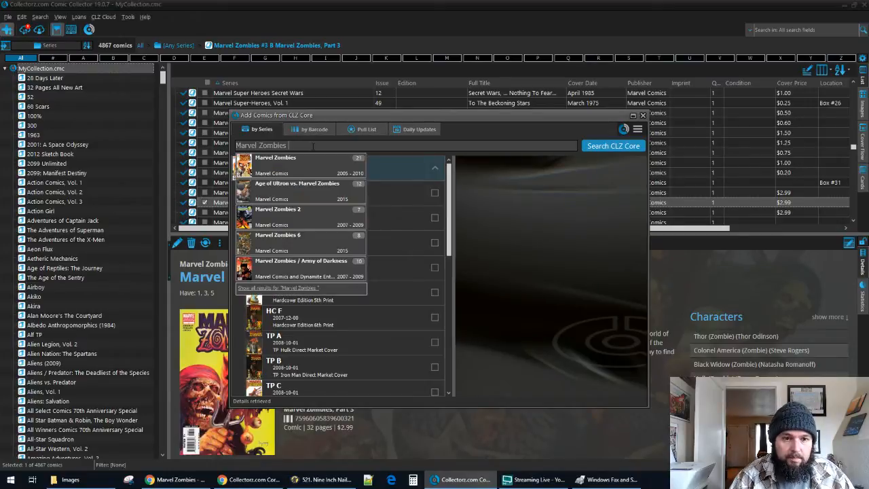
text(2)
key(Return)
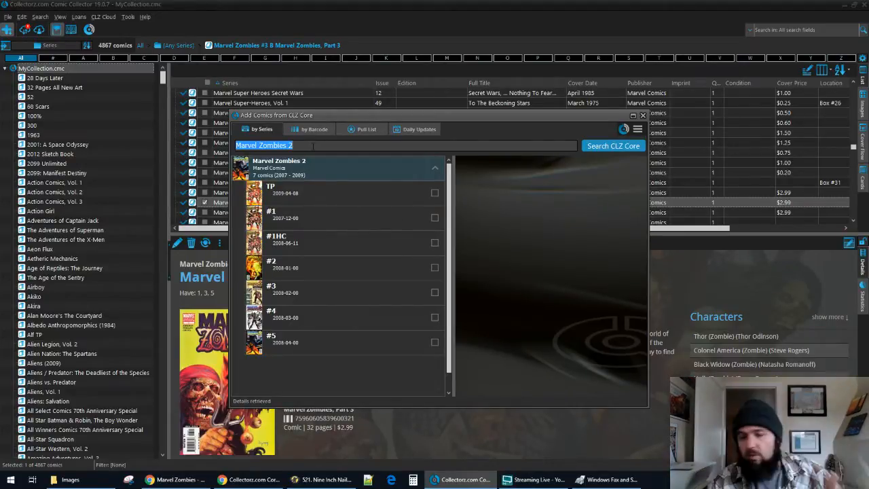
click(434, 217)
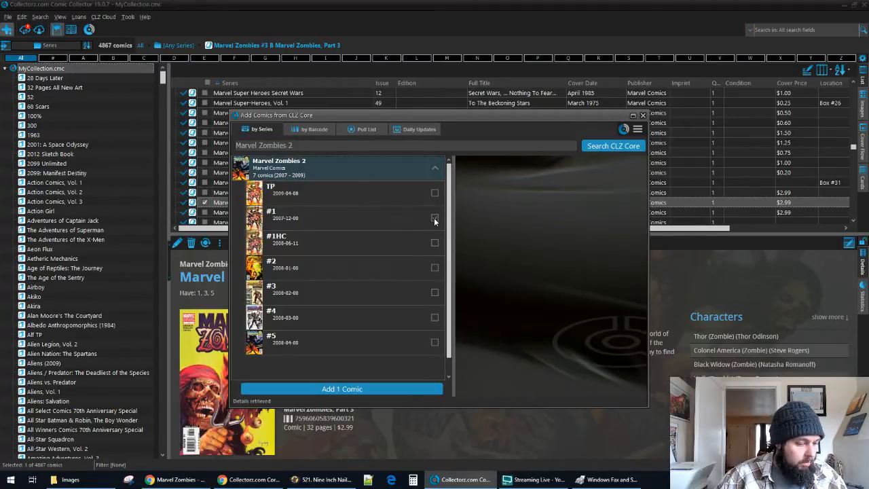
click(397, 385)
click(437, 364)
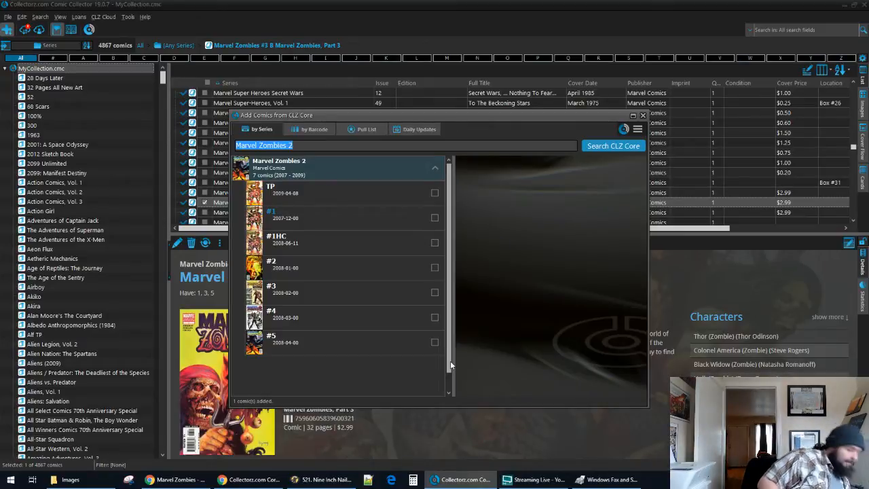
Add Marvel Zombies 2 issues #2, #3, #4 and #5 together as In Collection
click(433, 268)
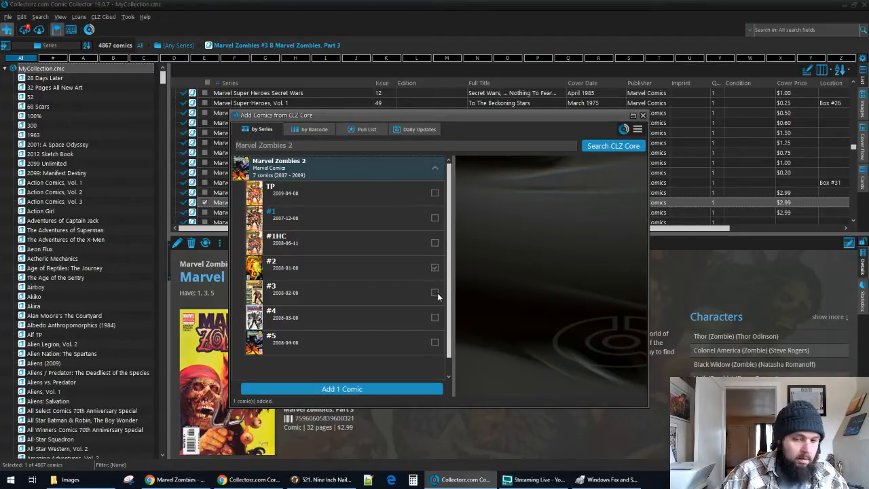
click(434, 293)
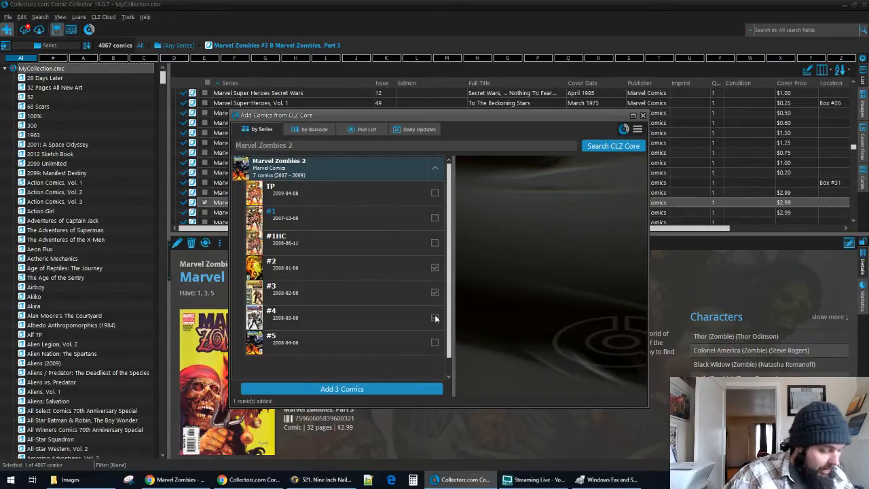
click(434, 342)
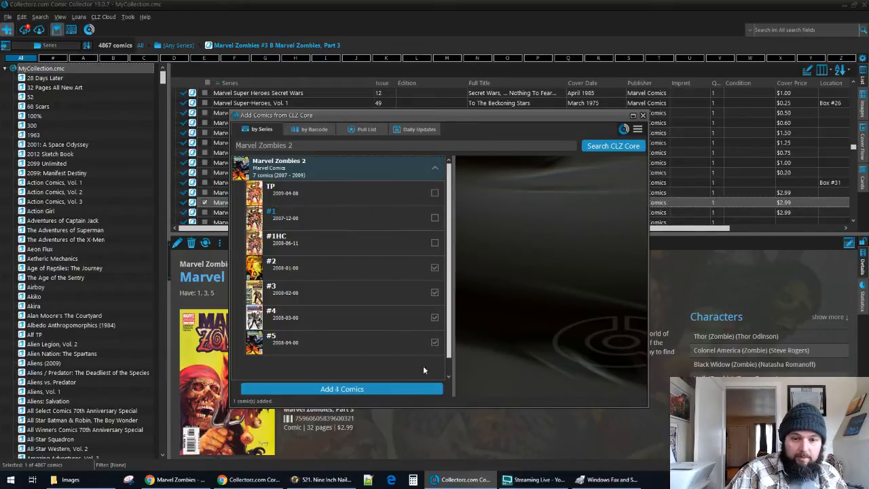
click(402, 389)
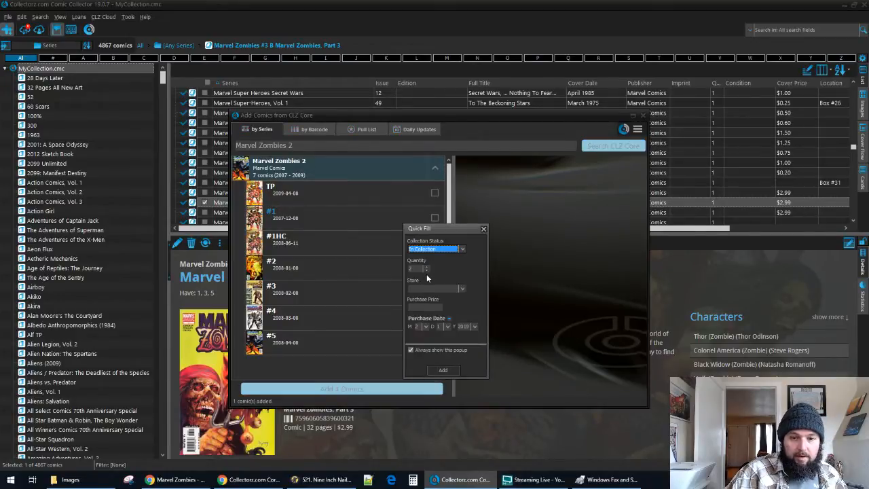
key(Tab)
click(439, 370)
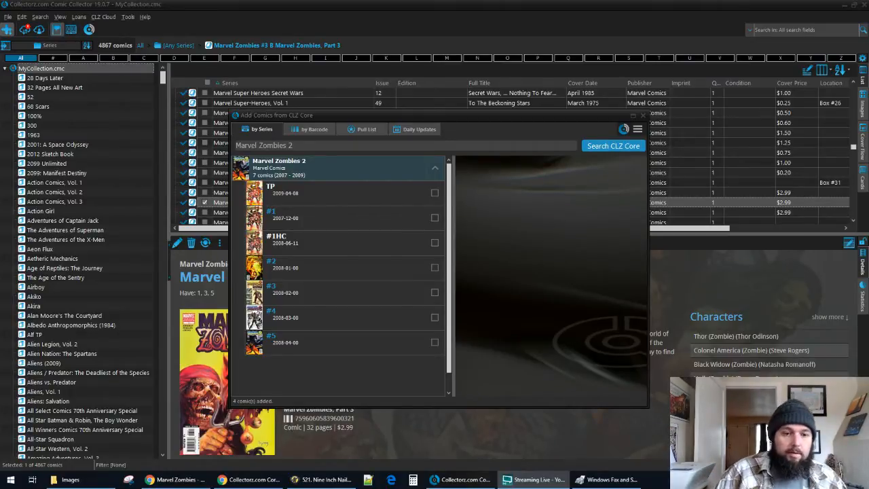
Search by series for Marvel Zombies: Dead Days, preview #1, and add it as In Collection
click(357, 146)
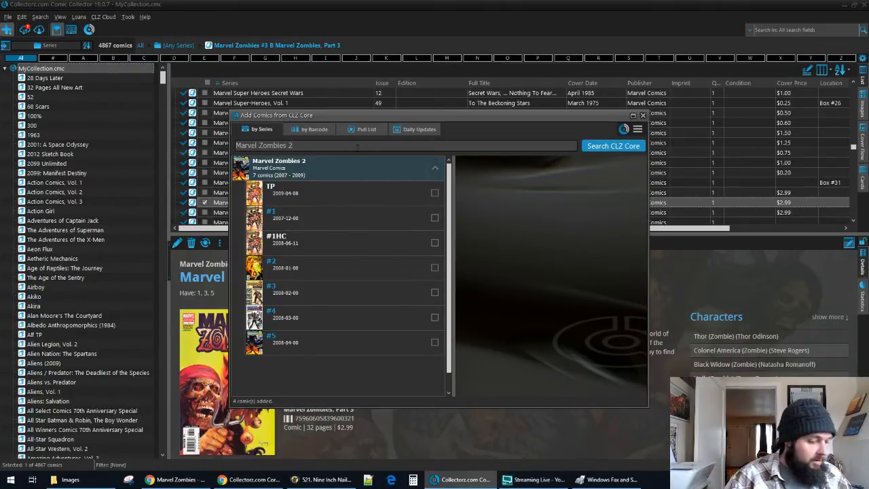
key(BackSpace)
key(BackSpace)
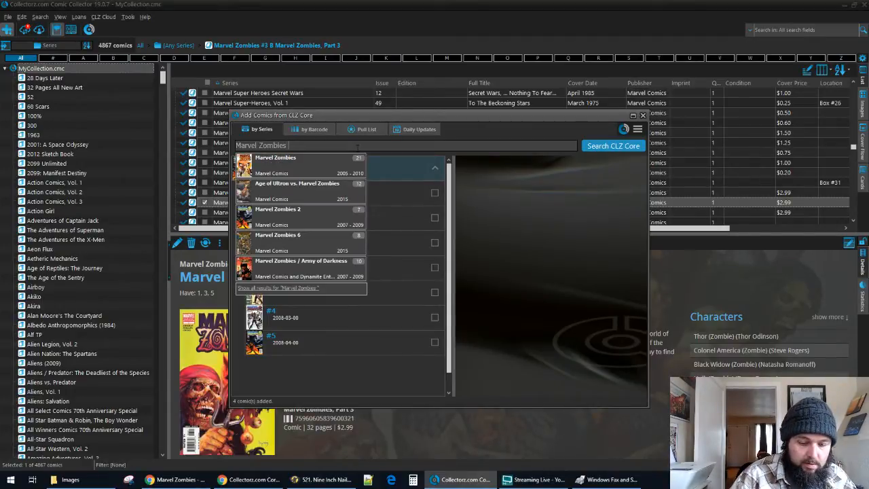
text(: Dead Days)
key(Return)
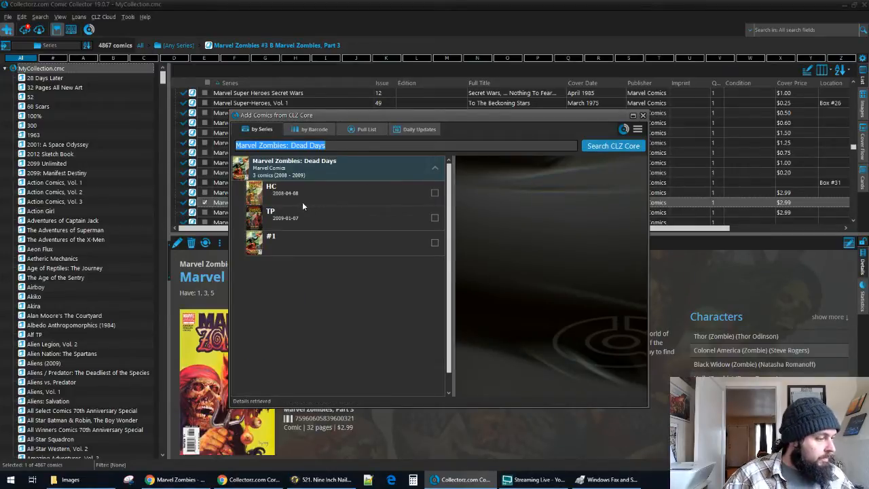
click(370, 219)
click(373, 245)
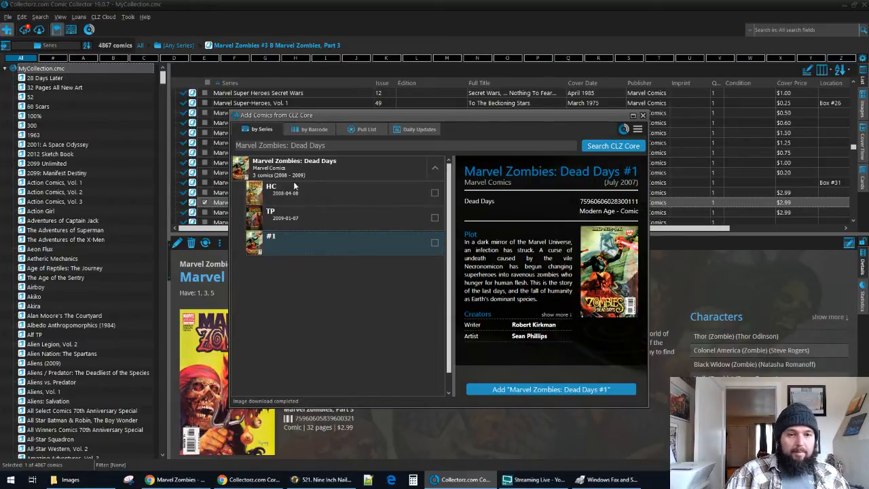
click(560, 390)
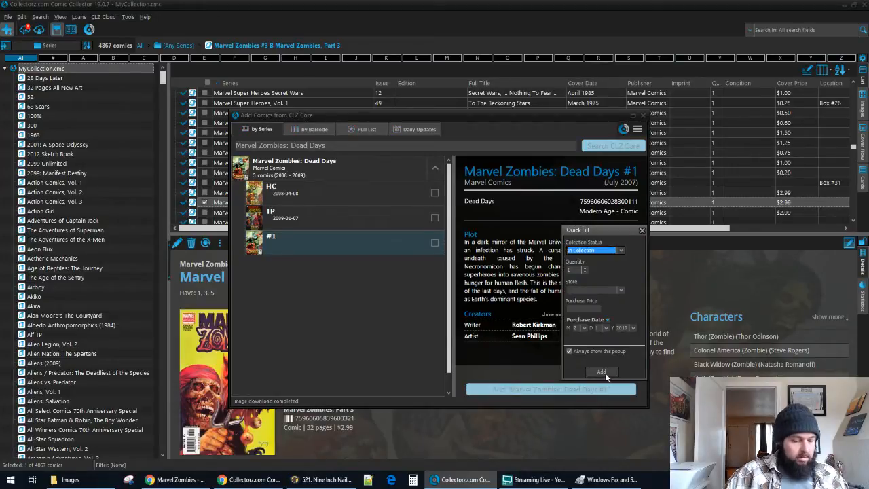
click(603, 372)
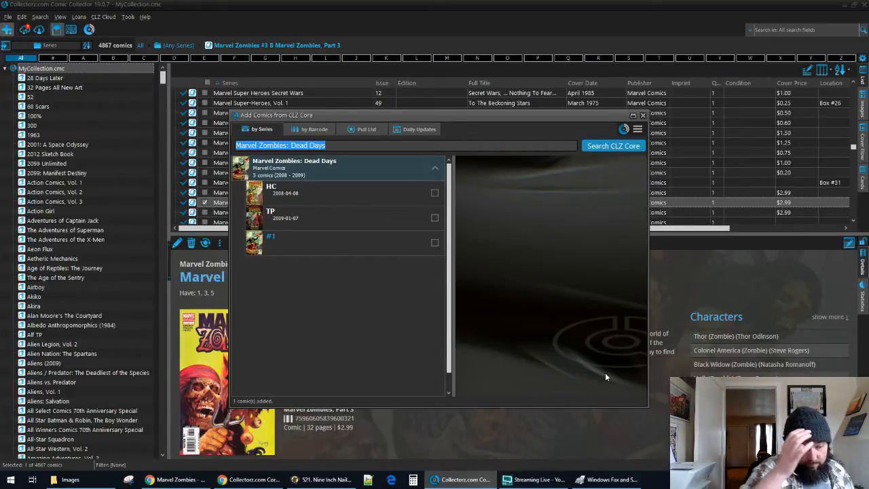
Search by series for Marvel Zombies 3
key(End)
key(BackSpace)
key(BackSpace)
key(BackSpace)
key(BackSpace)
key(BackSpace)
key(BackSpace)
key(BackSpace)
key(BackSpace)
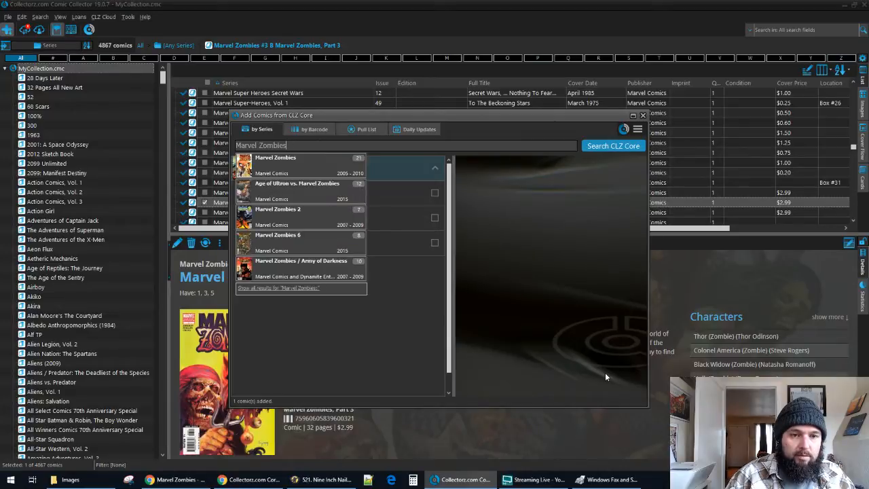
text(3)
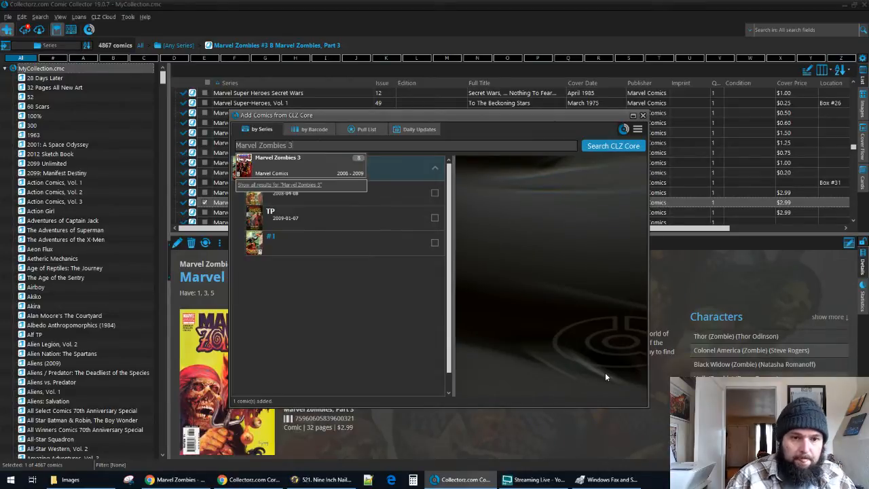
key(Return)
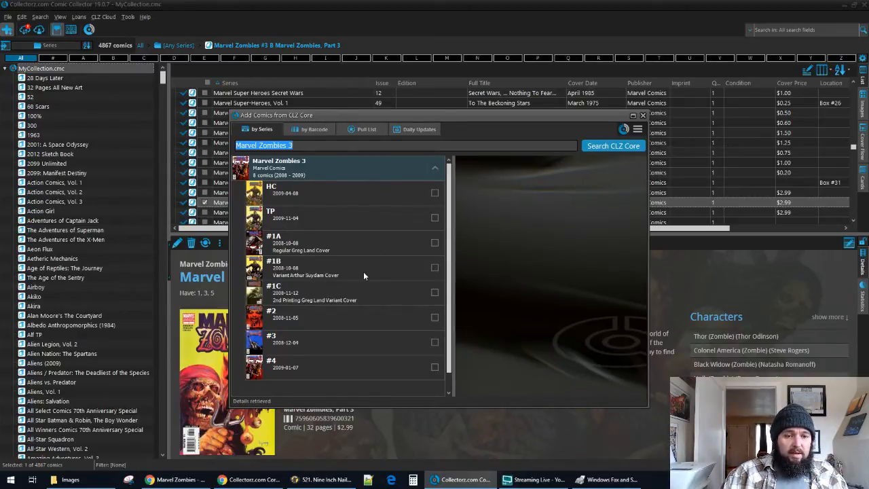
Add Marvel Zombies 3 #1A (Regular Greg Land Cover), #2 and #3 together to the collection
click(435, 243)
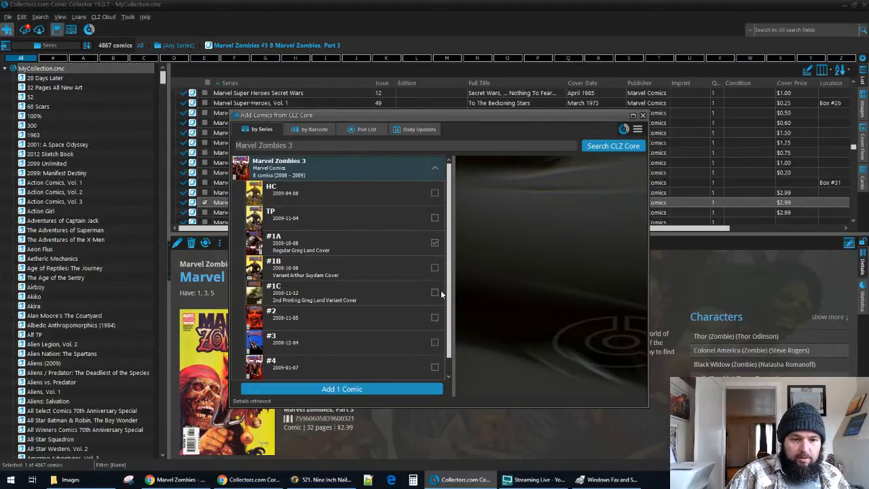
click(433, 316)
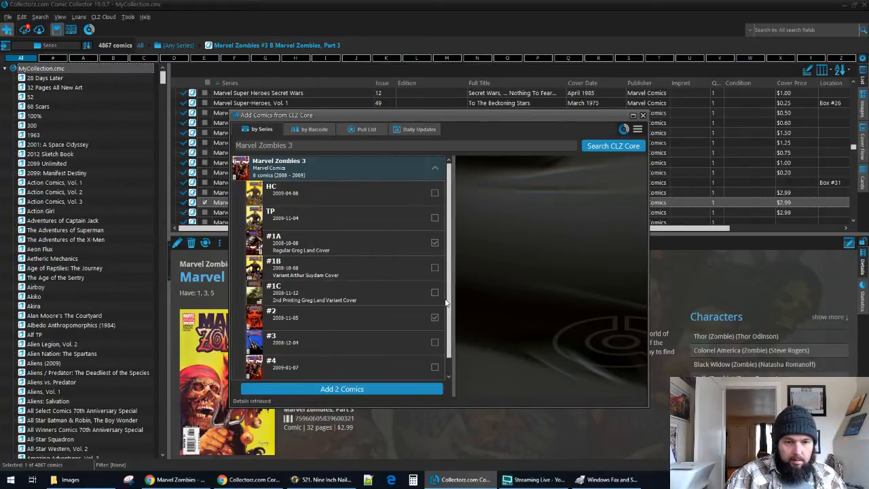
click(396, 389)
click(443, 373)
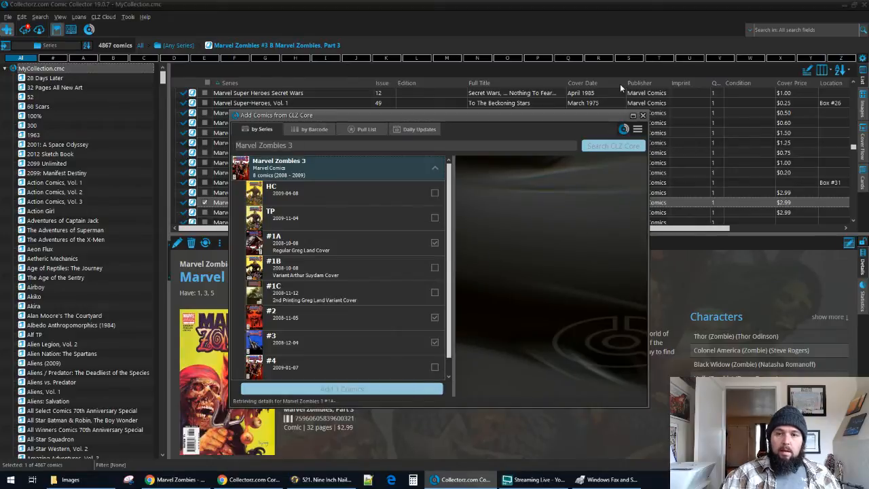
Set the quantity of Marvel Zombies 3 #2 to 2
click(642, 116)
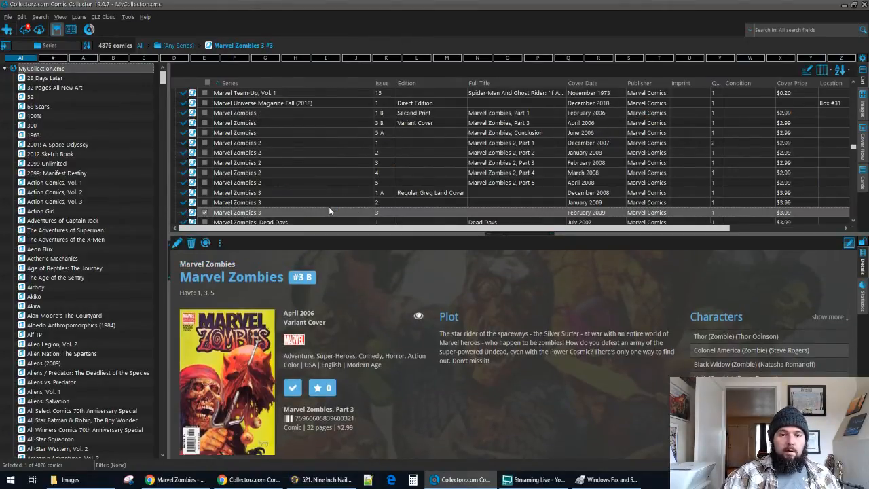
double_click(324, 201)
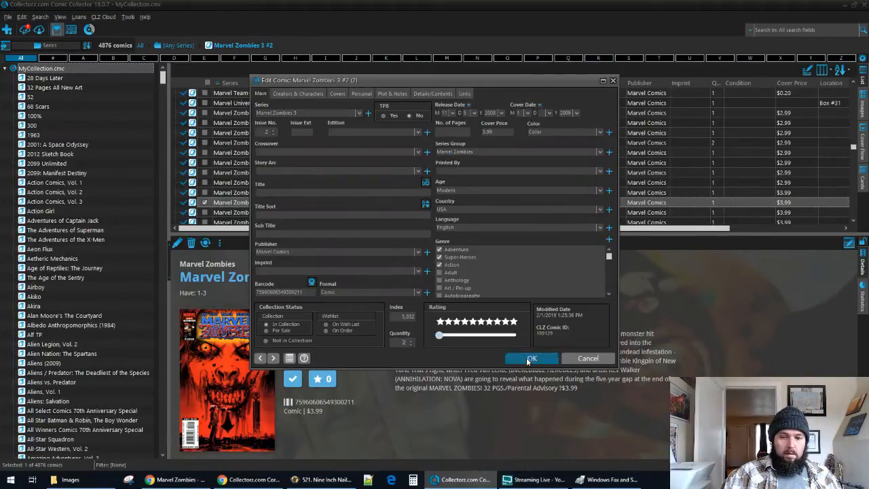
click(526, 358)
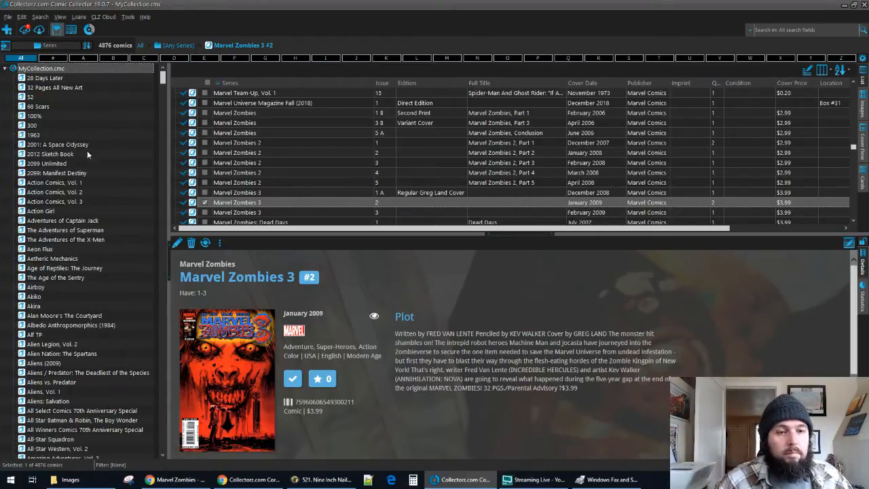
Search the online comic database by series for Marvel Zombies 4
click(5, 31)
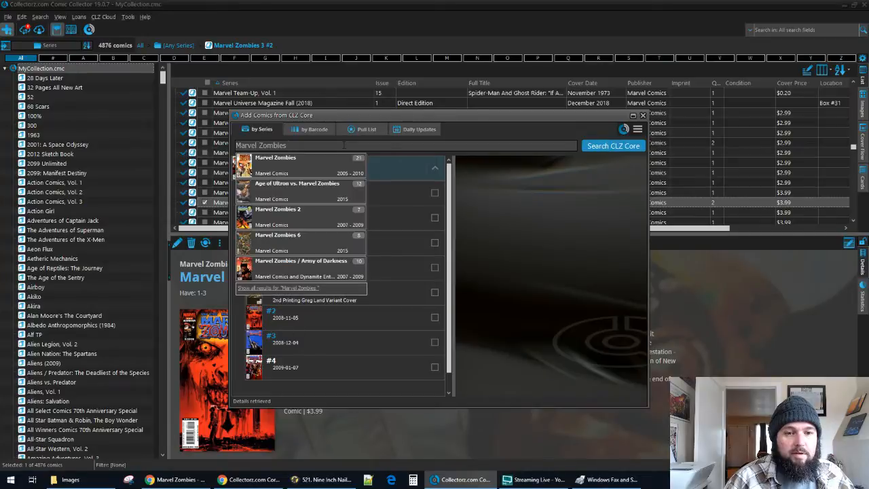
text(4)
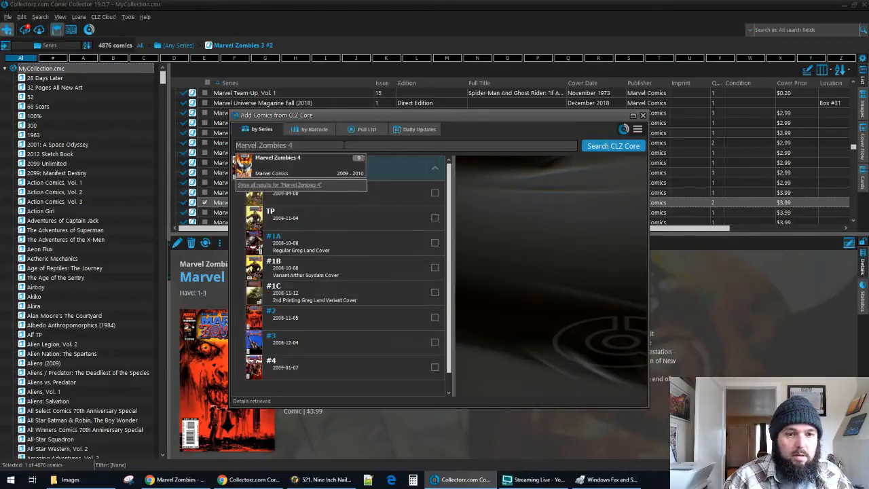
key(Return)
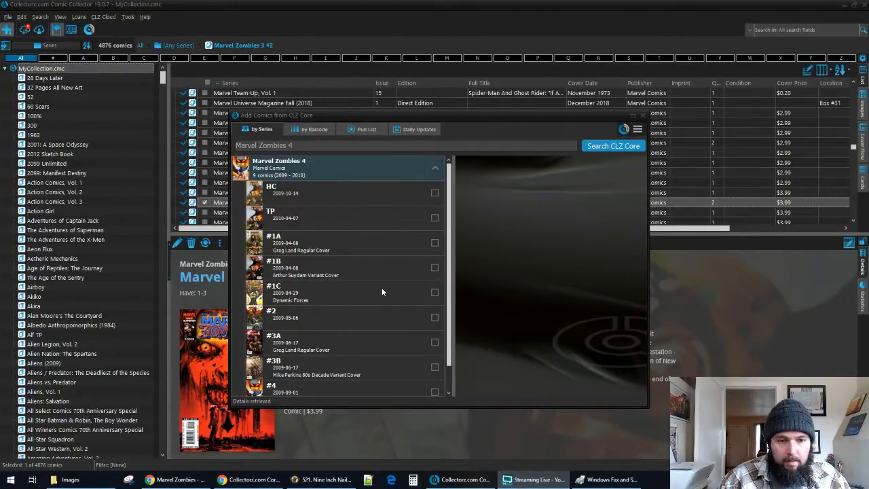
Add Marvel Zombies 4 #1A and #3A, both Greg Land Regular Cover editions, together to the collection
click(434, 243)
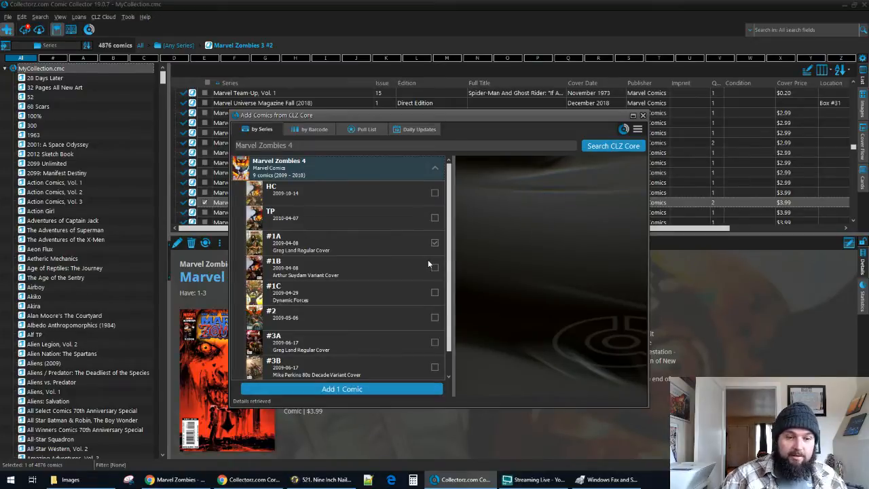
scroll(405, 277, down, 1)
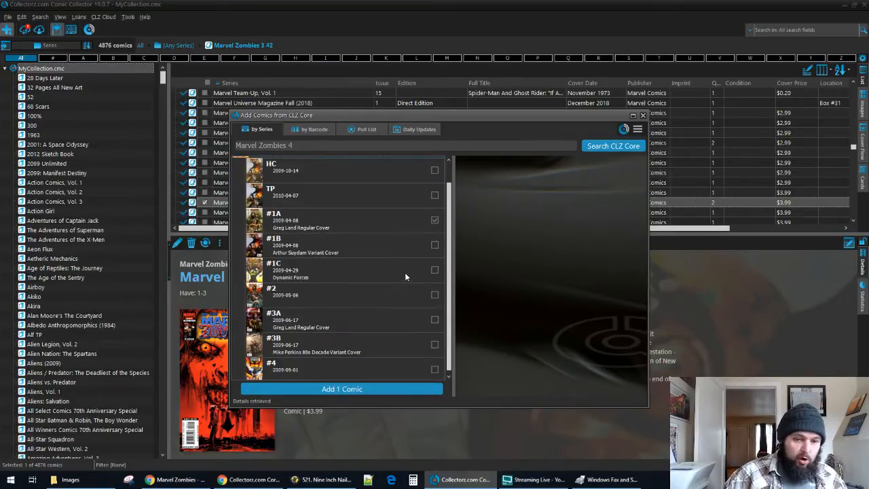
click(432, 320)
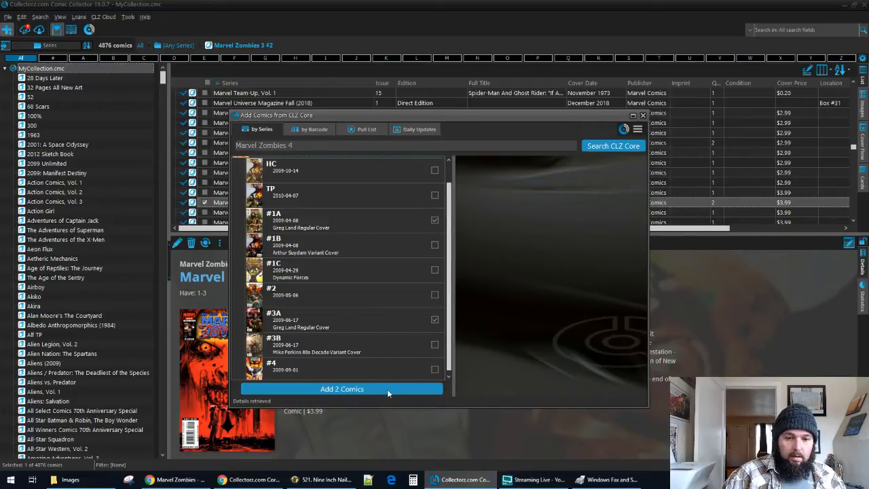
click(387, 388)
click(433, 369)
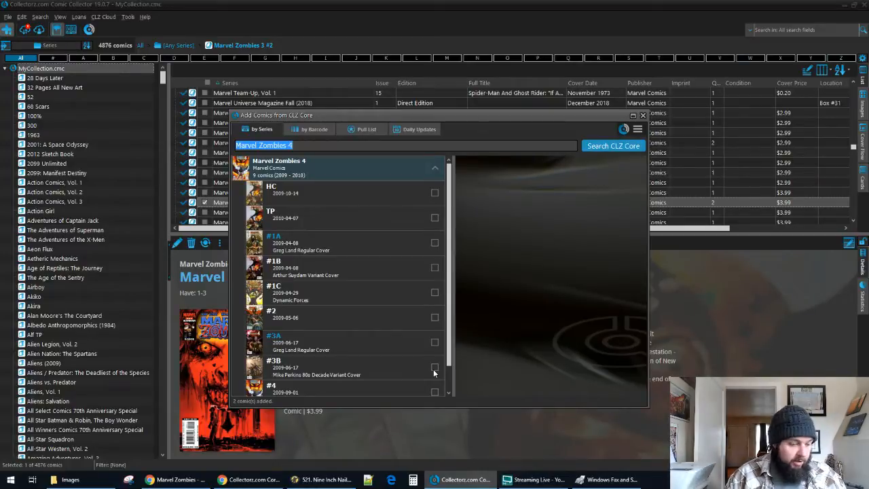
Search by series for Marvel Zombies Return
key(End)
key(BackSpace)
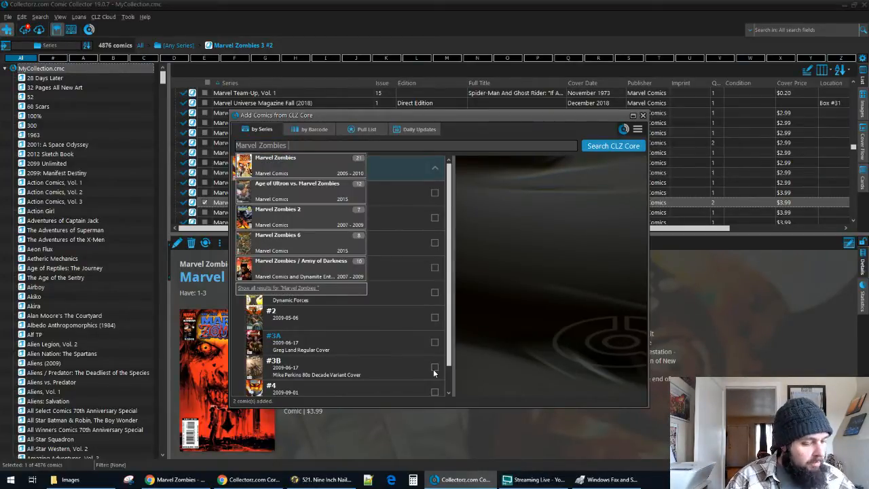
text(Return)
key(Return)
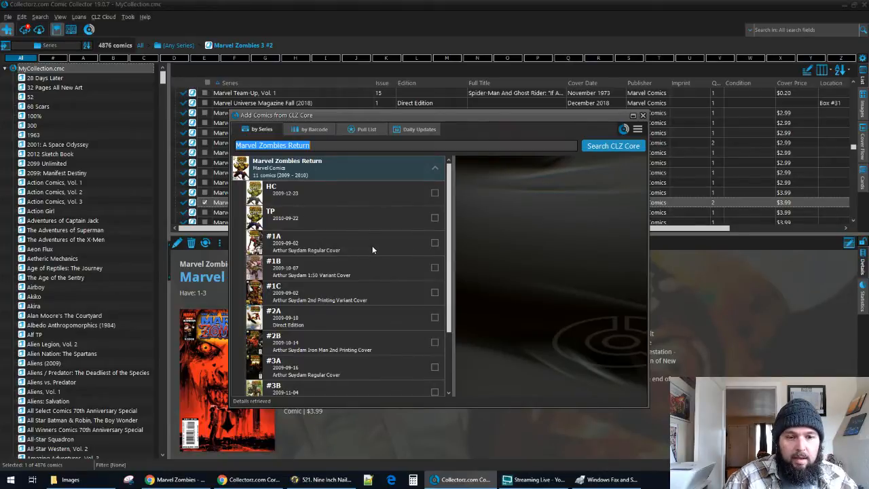
Select Marvel Zombies Return #1A (Arthur Suydam Regular Cover) and #2A (Direct Edition) for adding, checking the enlarged #2A cover
click(434, 242)
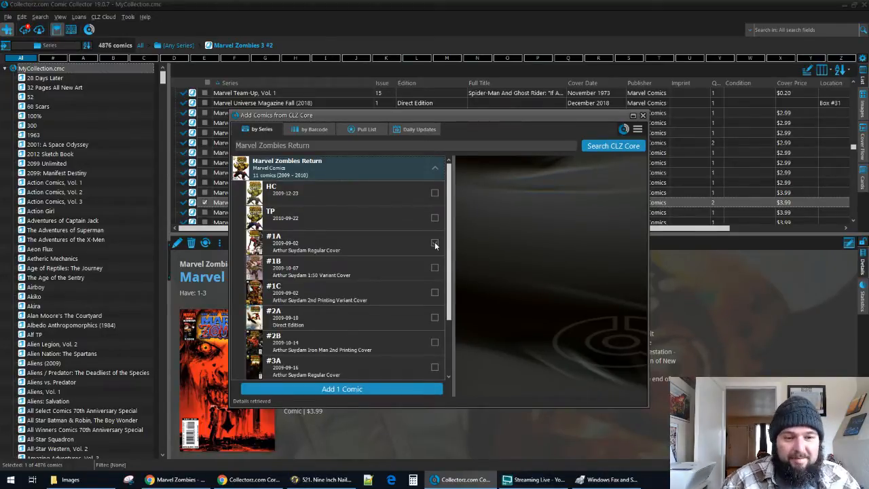
click(326, 326)
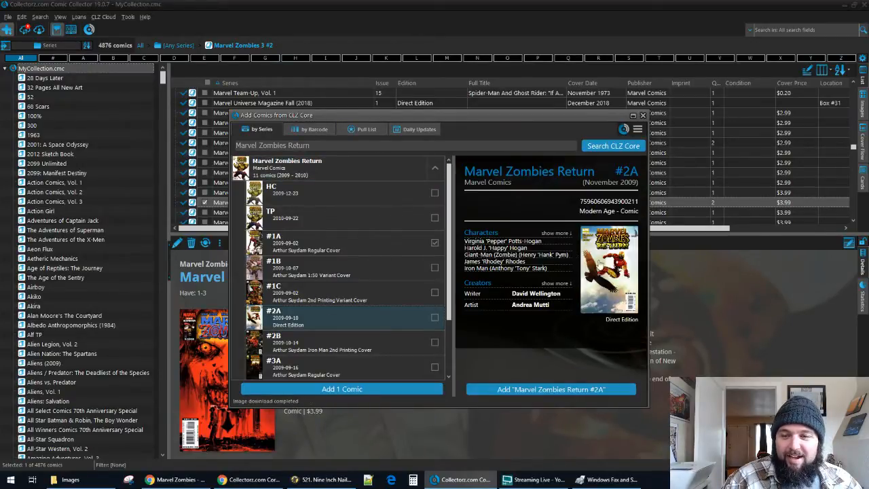
click(608, 269)
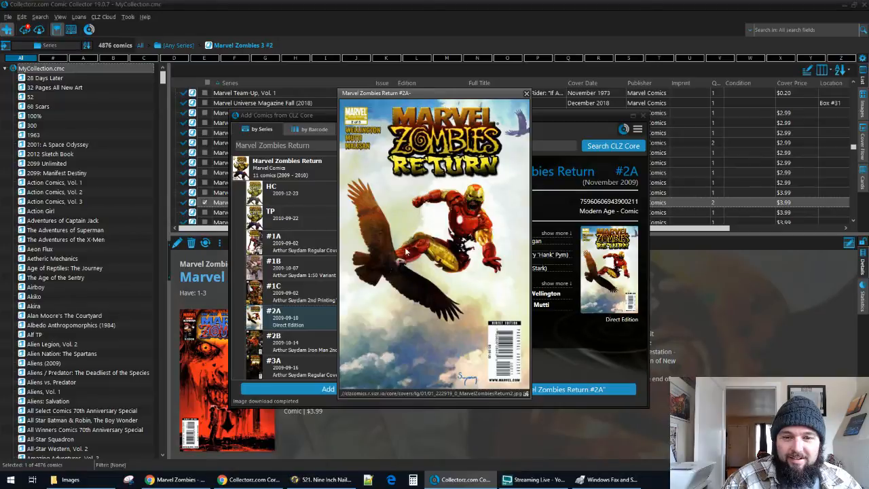
click(526, 93)
click(434, 317)
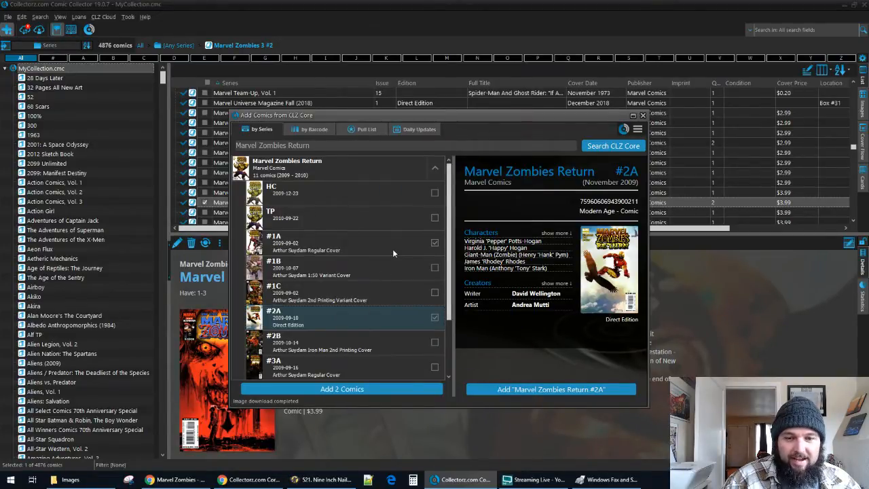
Check the enlarged cover of Marvel Zombies Return #3A (Arthur Suydam Regular Cover) and select that issue for adding
scroll(393, 249, down, 1)
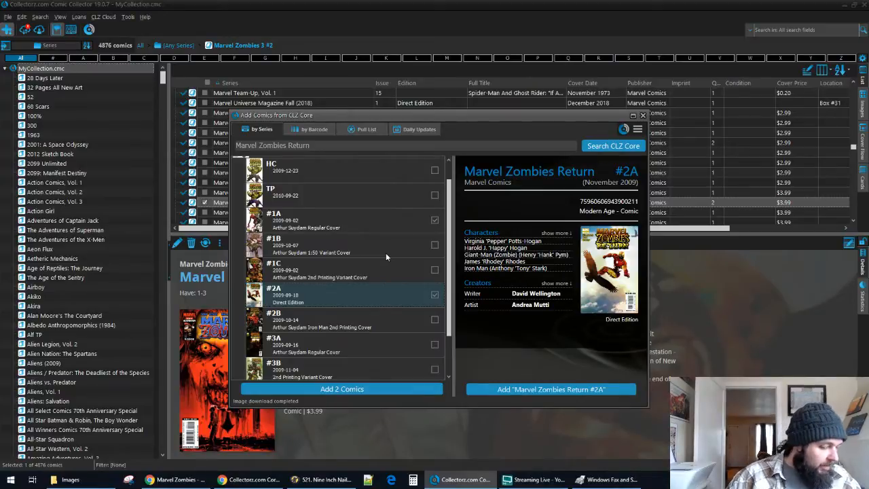
scroll(416, 319, down, 1)
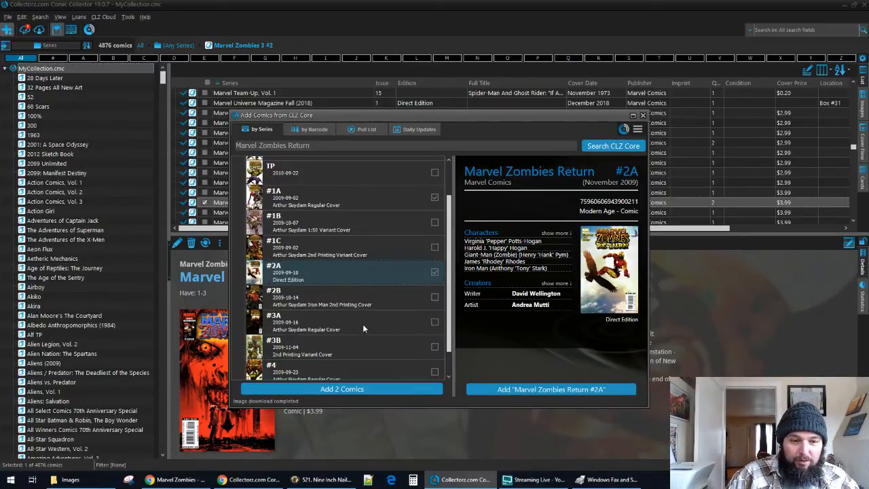
click(405, 325)
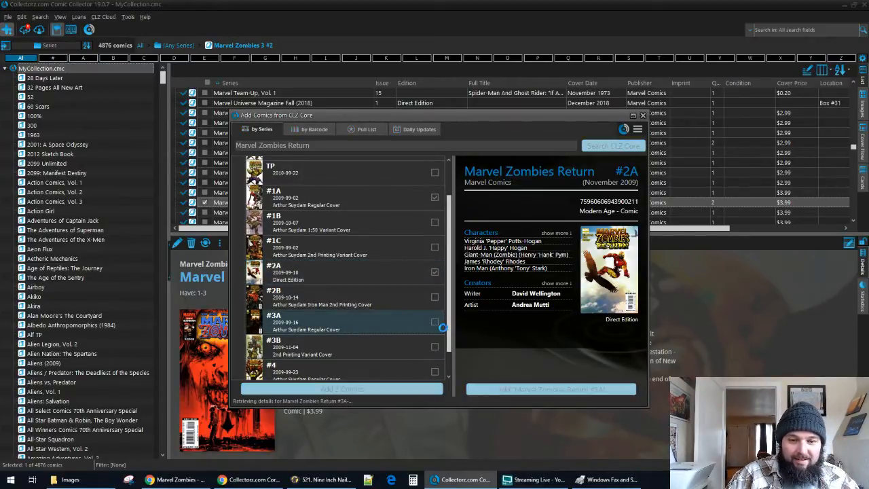
click(597, 275)
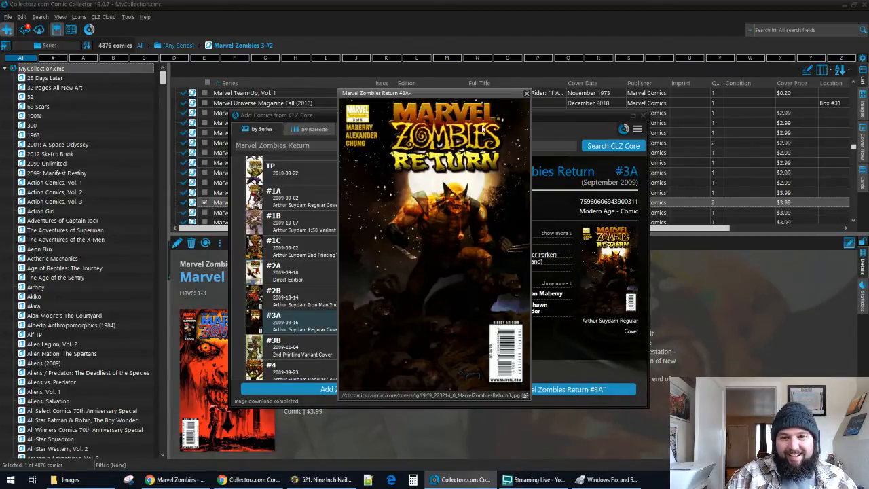
click(524, 94)
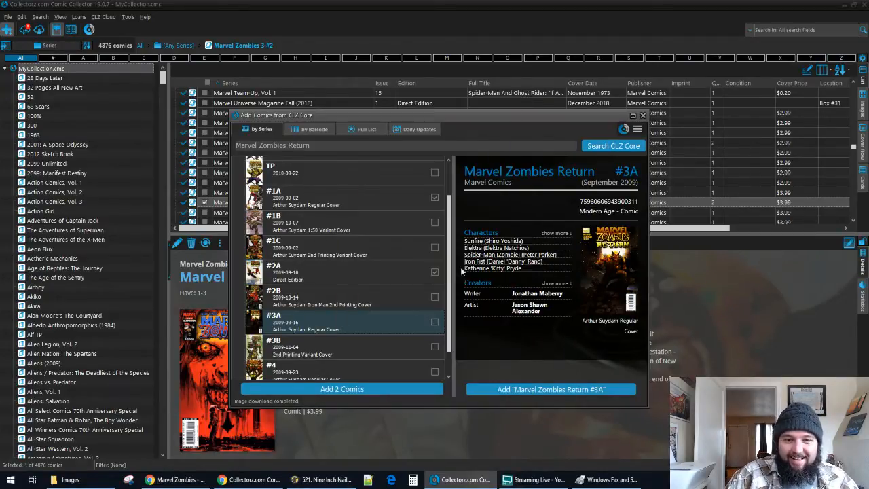
click(435, 324)
Select Marvel Zombies Return #4 and #5, checking the #4 cover, and add all five selected issues as In Collection
scroll(355, 237, down, 1)
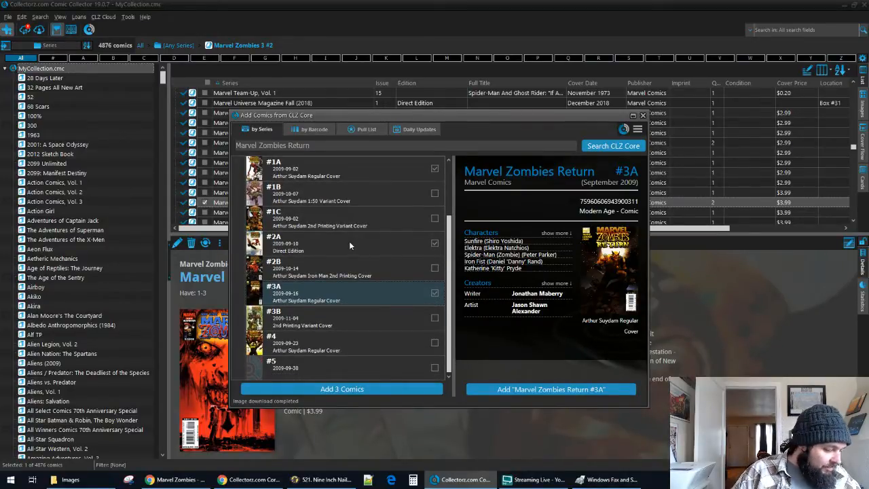
click(406, 337)
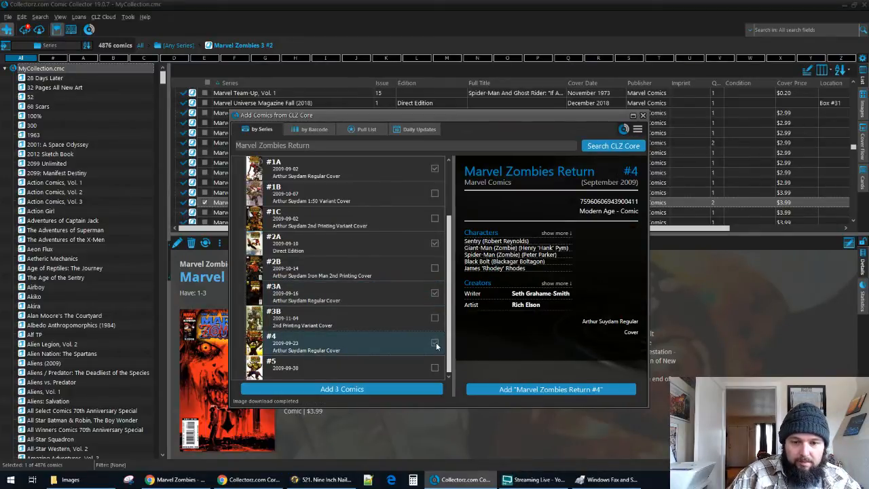
click(612, 279)
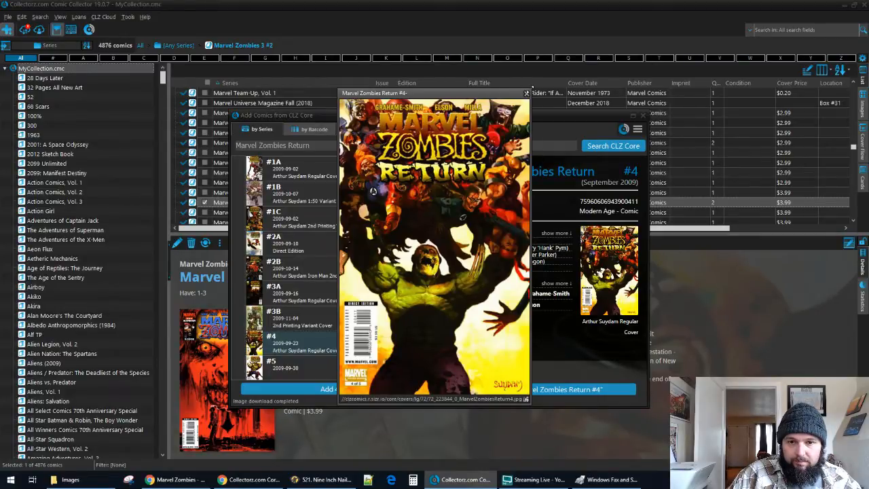
click(526, 94)
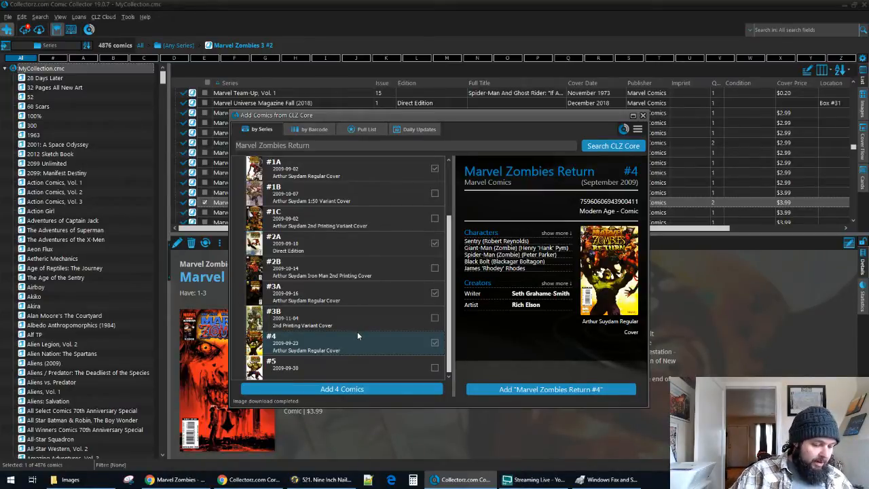
click(434, 367)
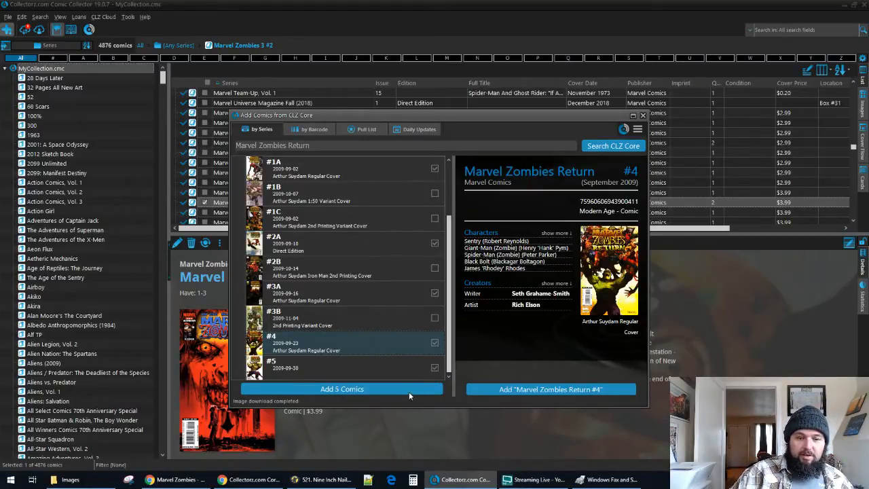
click(406, 388)
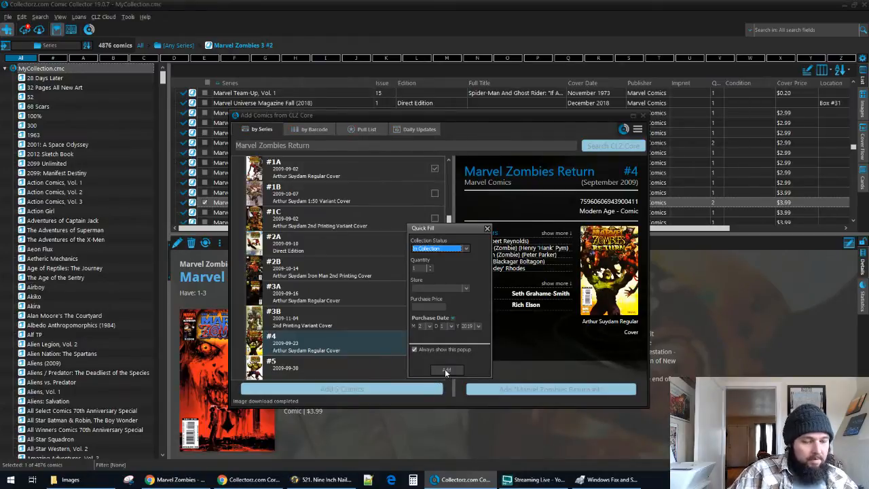
click(445, 368)
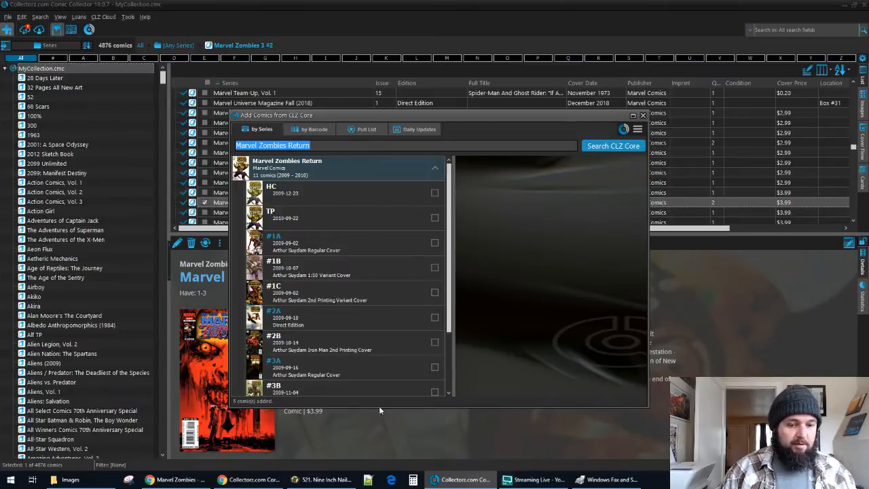
Search by series for Magneto and the Magnetic Men, preview #1, and add it to the collection
text(ma)
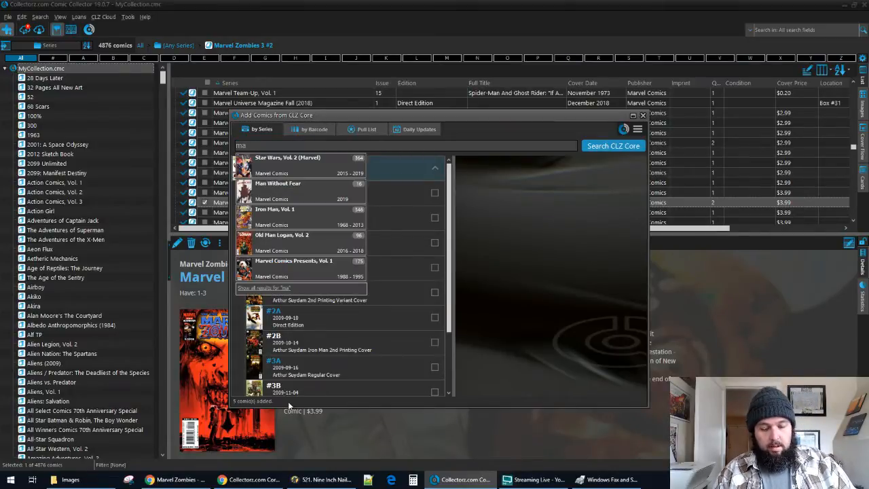
text(gneto)
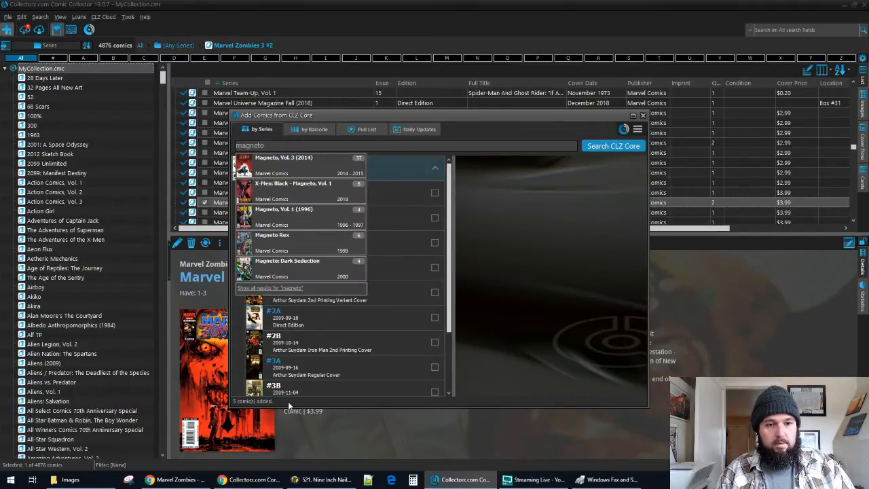
text( an)
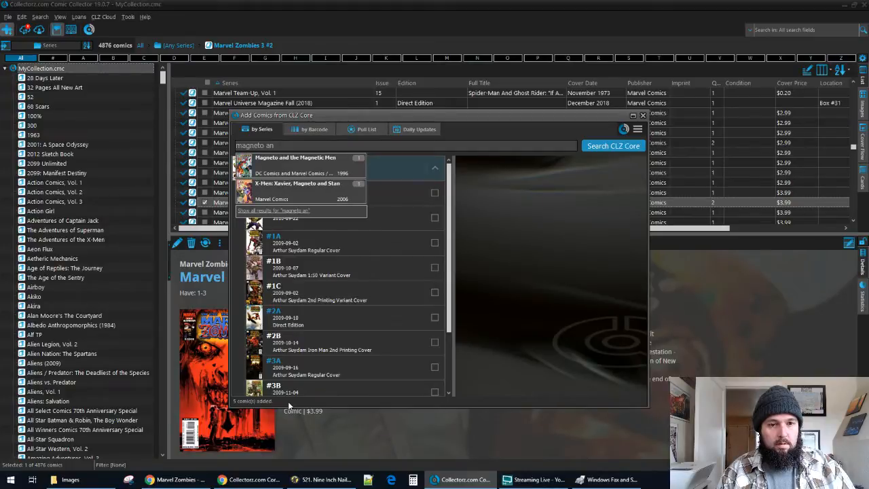
key(Return)
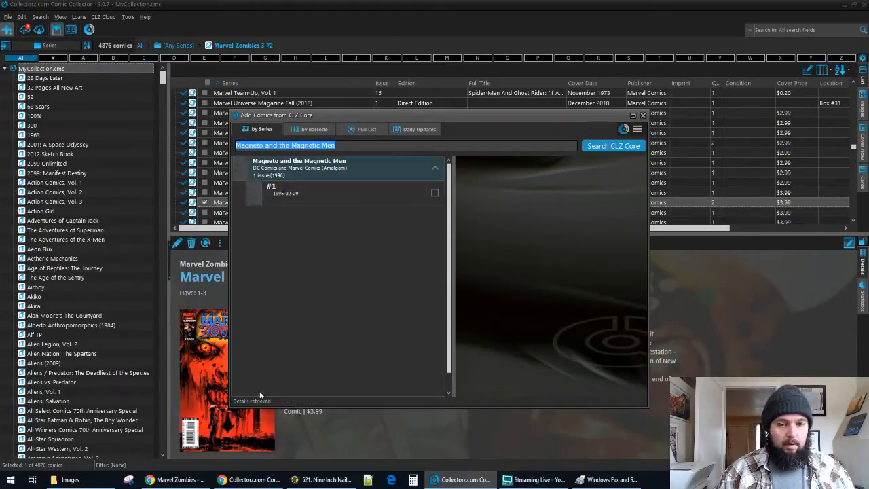
click(339, 189)
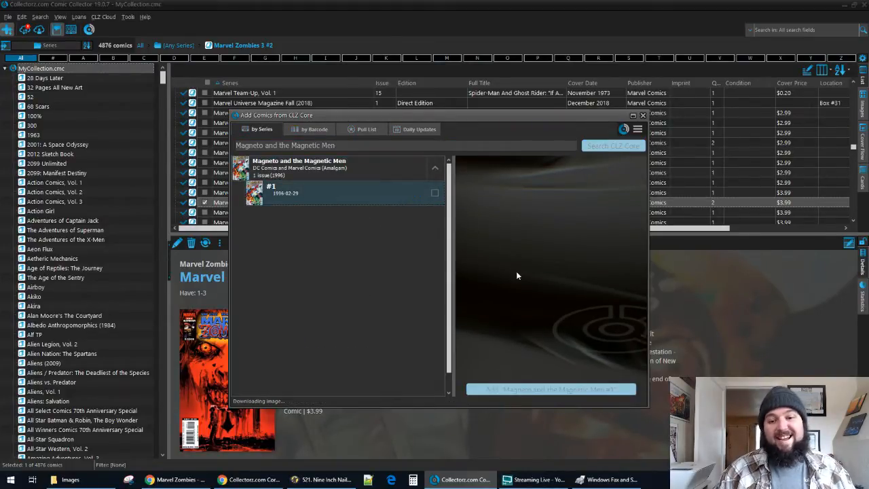
click(581, 393)
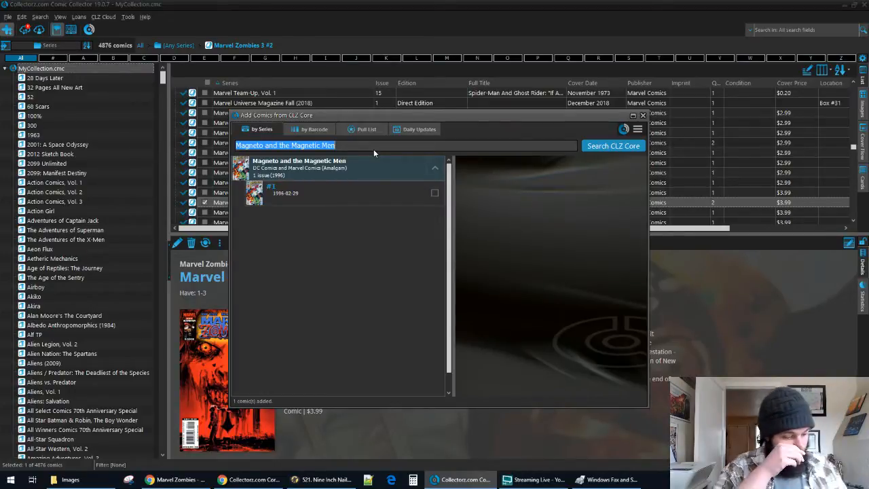
Search by series for Marvel's Greatest Collections, choosing the 2008 Marvel Comics series
text(marvel)
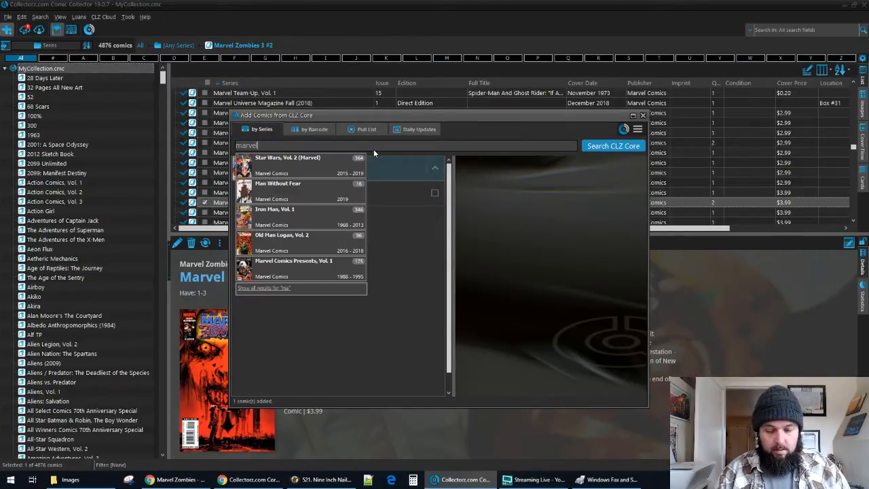
text('s gr)
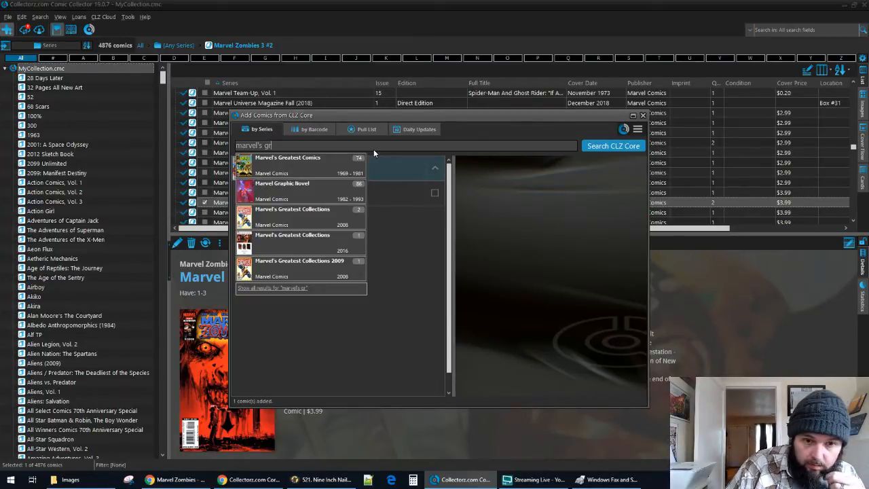
key(Down)
key(Down)
key(Down)
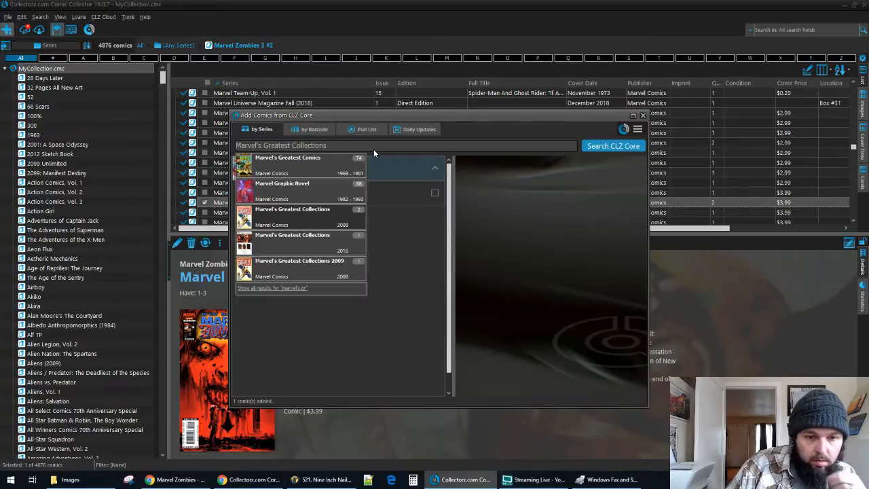
key(Down)
key(Down)
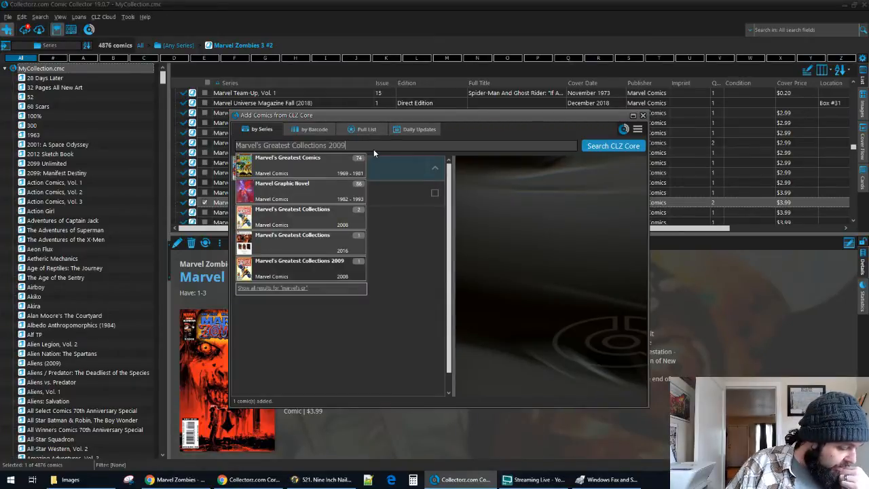
key(Up)
key(Up)
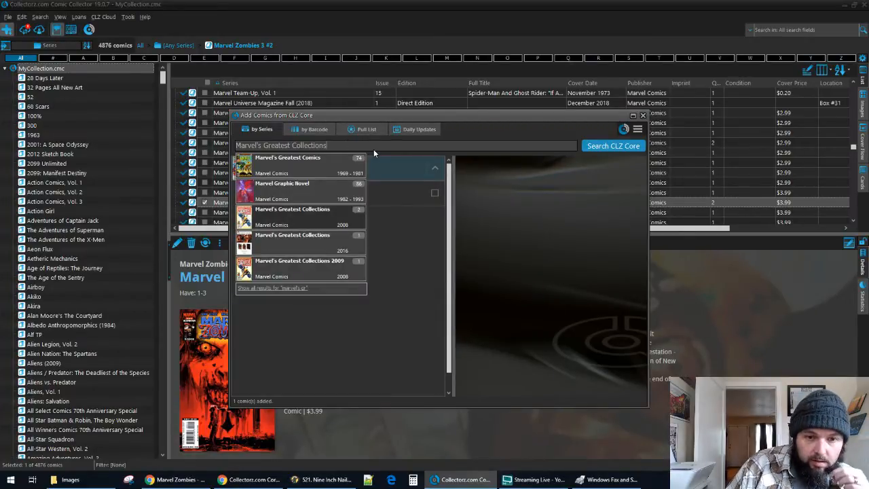
key(Return)
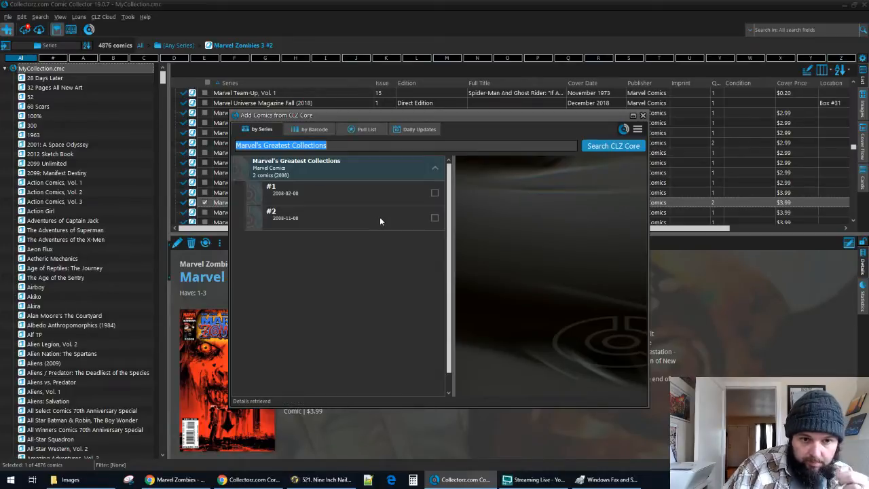
Preview and select Marvel's Greatest Collections #1 and #2, and add both issues as In Collection
click(373, 192)
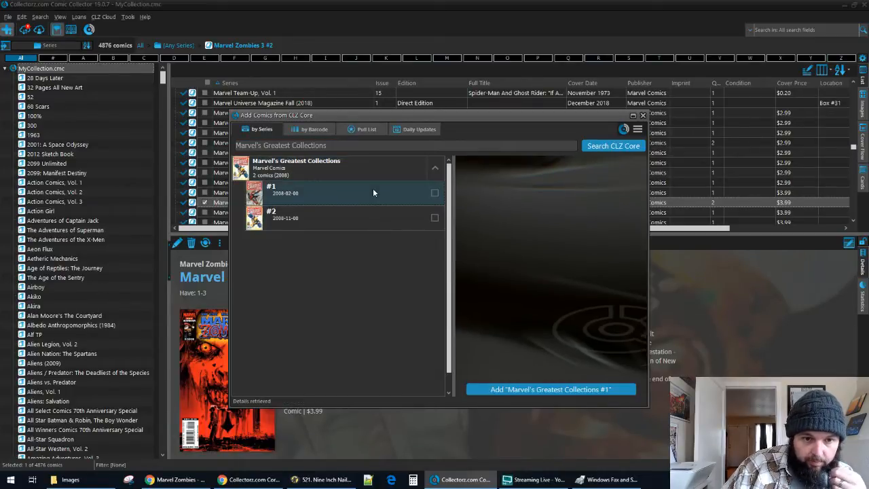
click(434, 194)
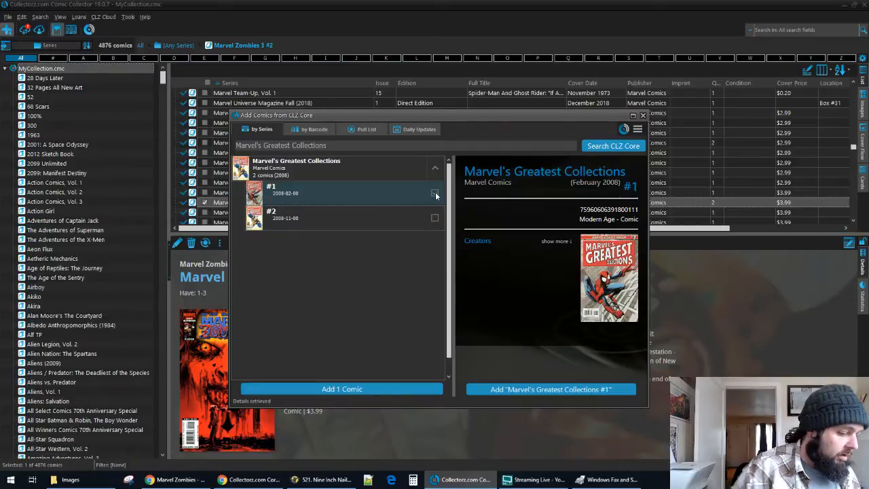
click(339, 218)
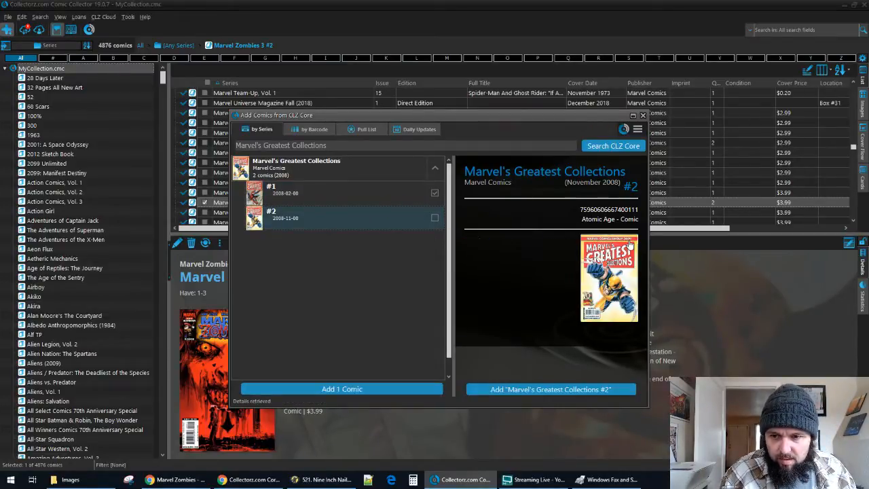
click(434, 217)
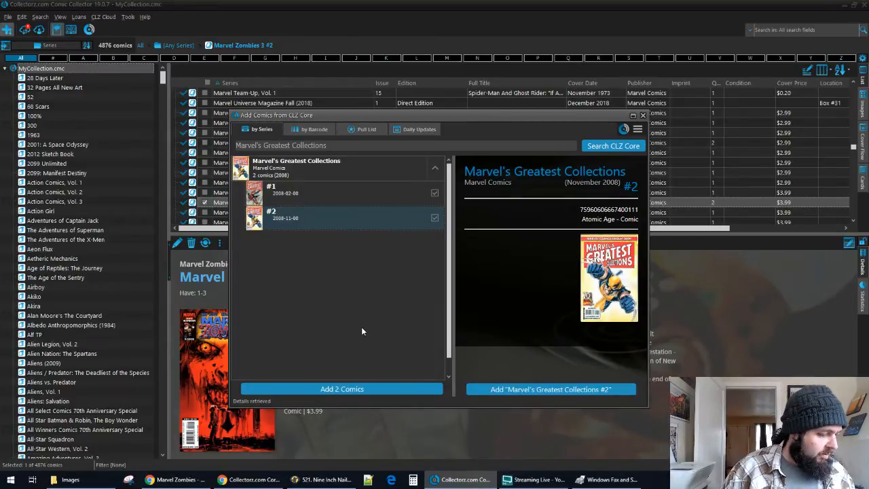
click(337, 389)
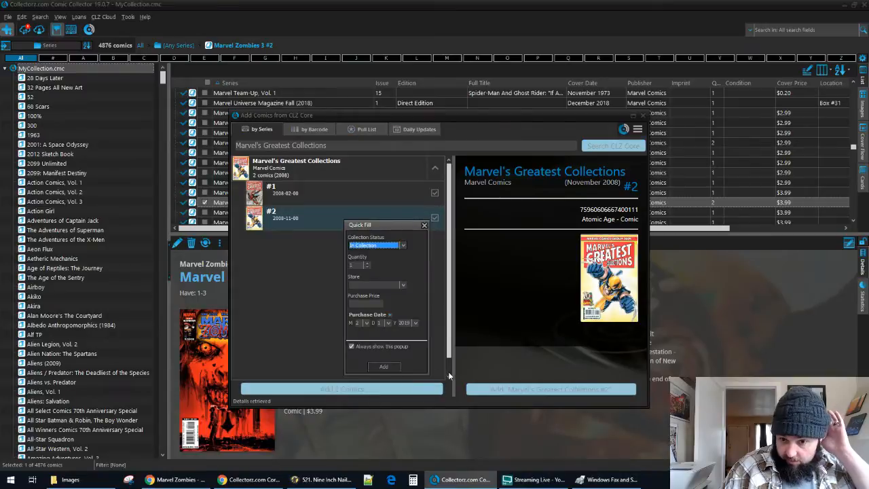
click(398, 368)
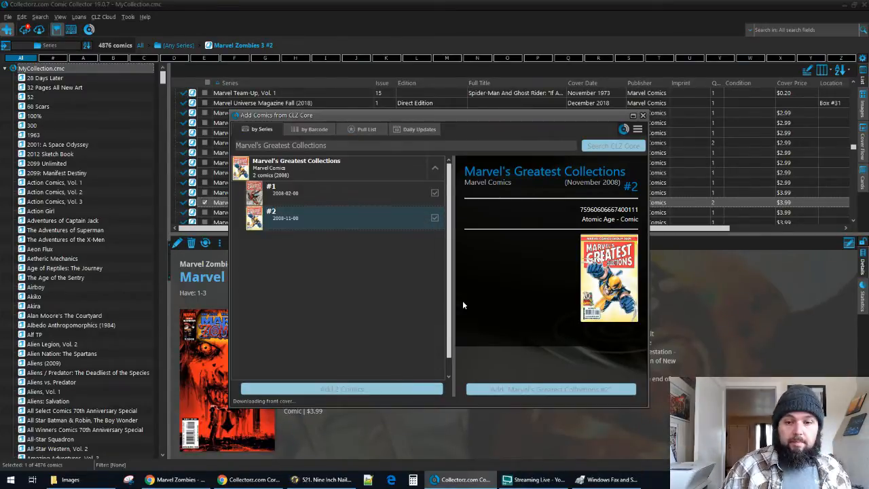
Set the quantity of Marvel's Greatest Collections #2 to 2 in its comic details
click(644, 115)
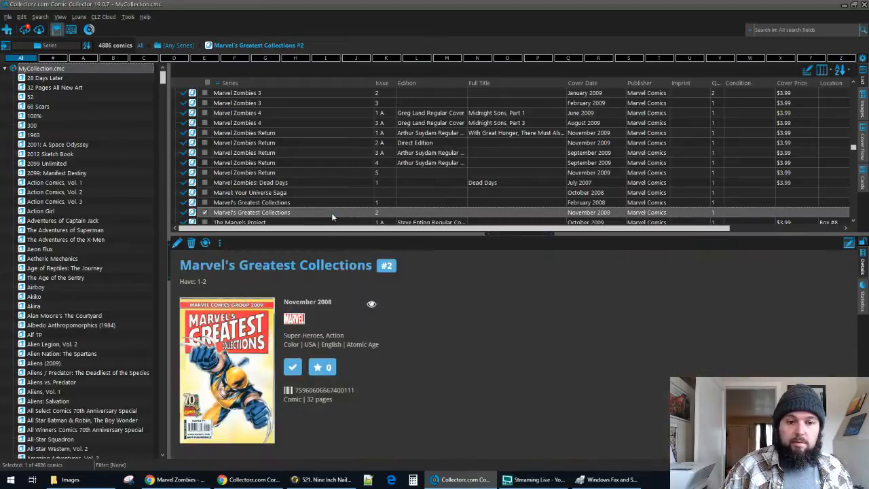
double_click(331, 211)
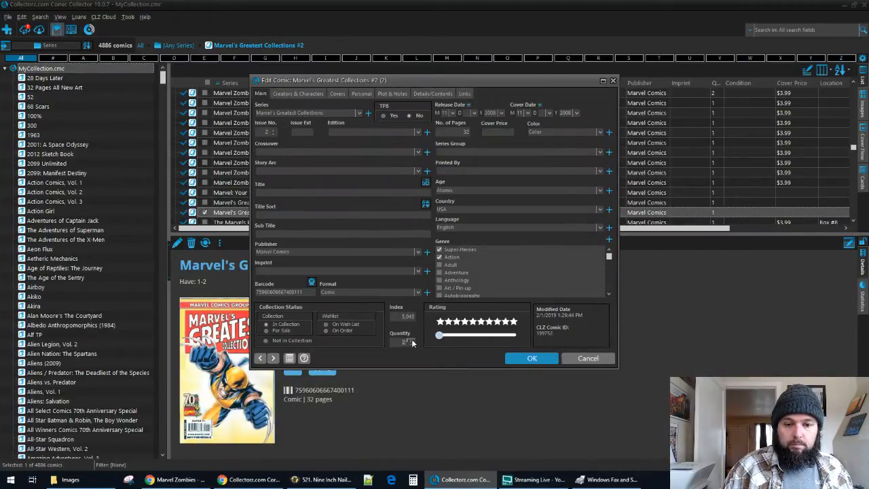
click(524, 361)
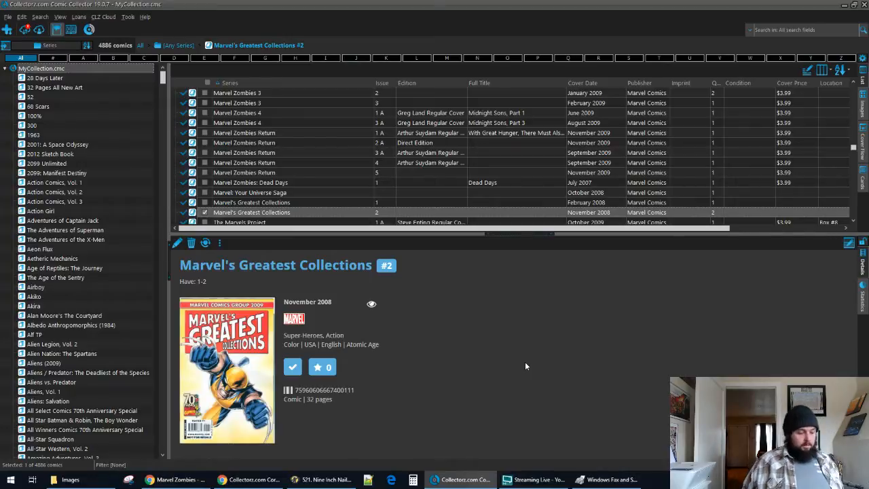
Start adding comics again and search by series for Marvels, choosing the 1993 - 2018 Marvel Comics series
click(7, 29)
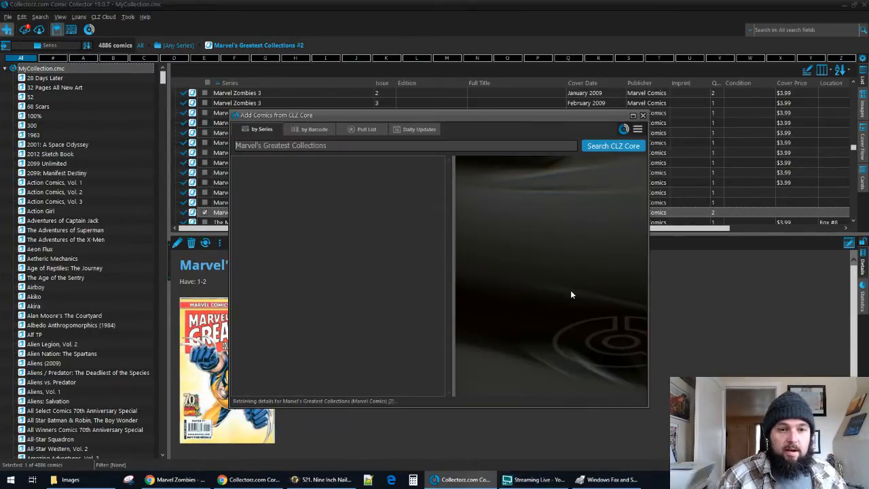
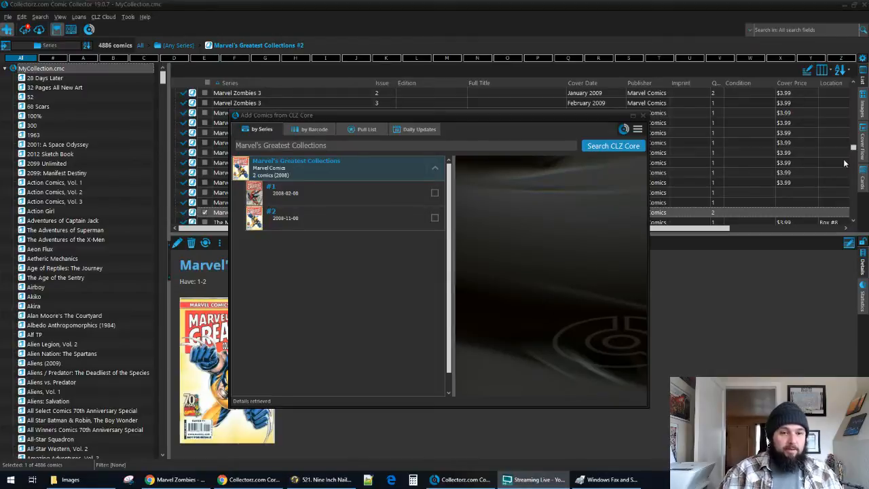
click(377, 145)
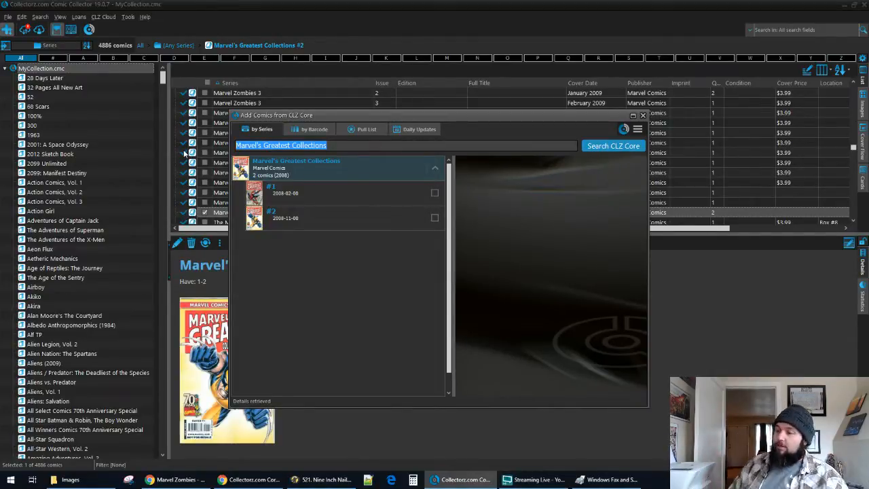
text(marvel)
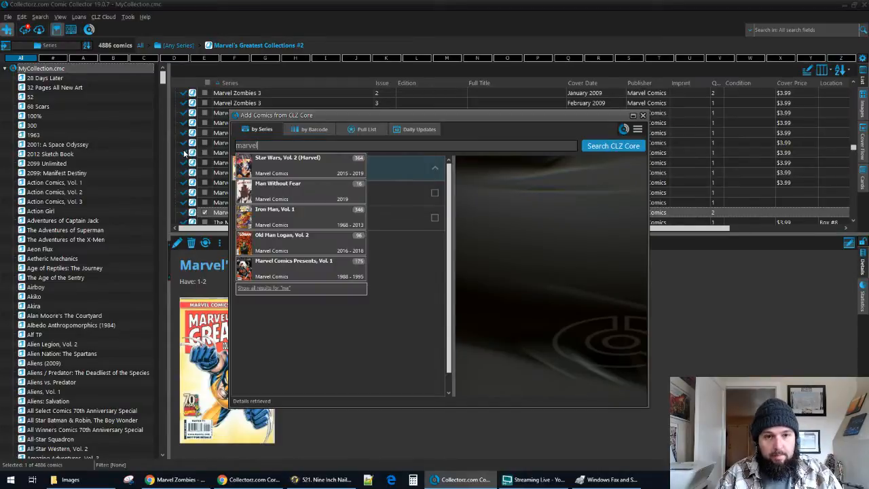
text(s)
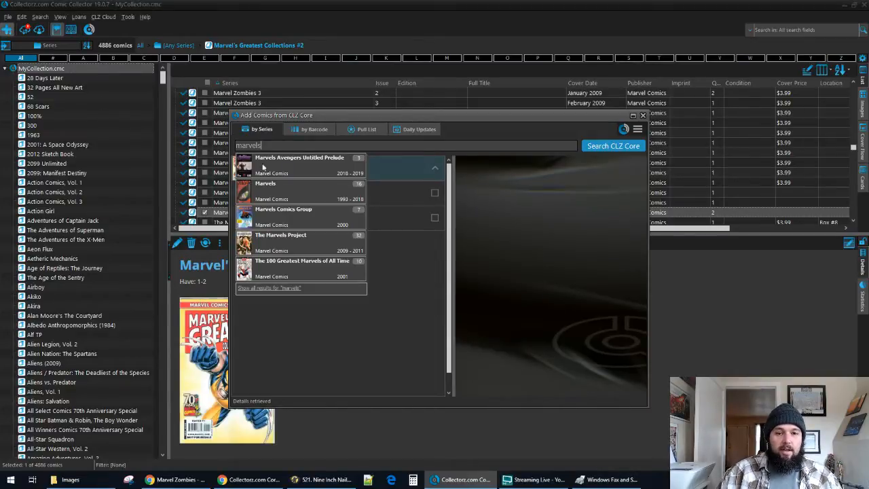
click(279, 186)
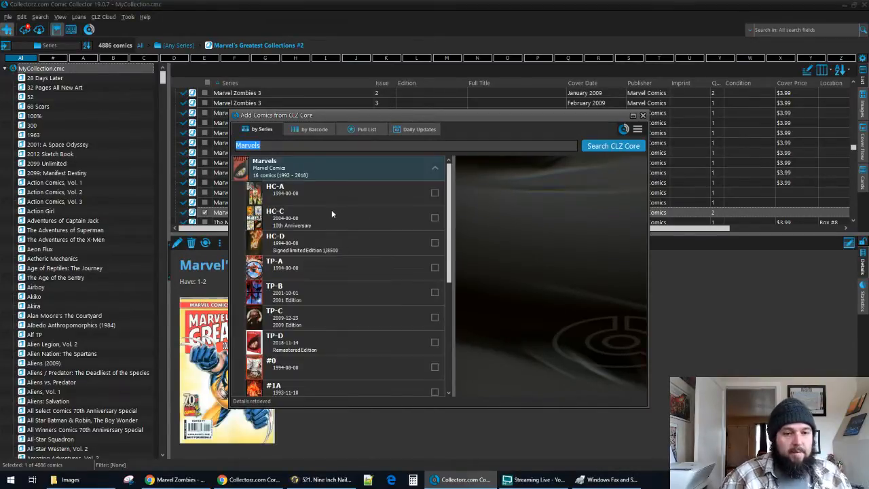
Select the First Printings of Marvels #1A and #2A, previewing the #1B Reprint, and add both as In Collection
scroll(374, 289, down, 3)
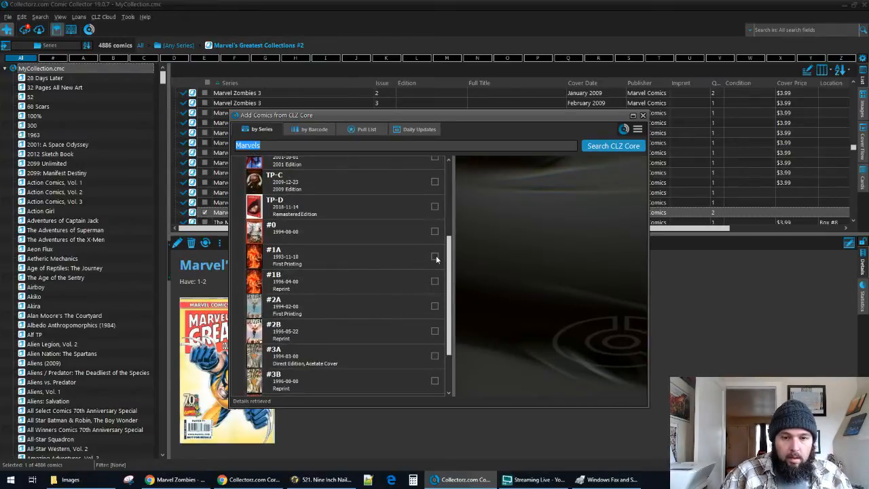
click(435, 258)
click(435, 257)
click(378, 282)
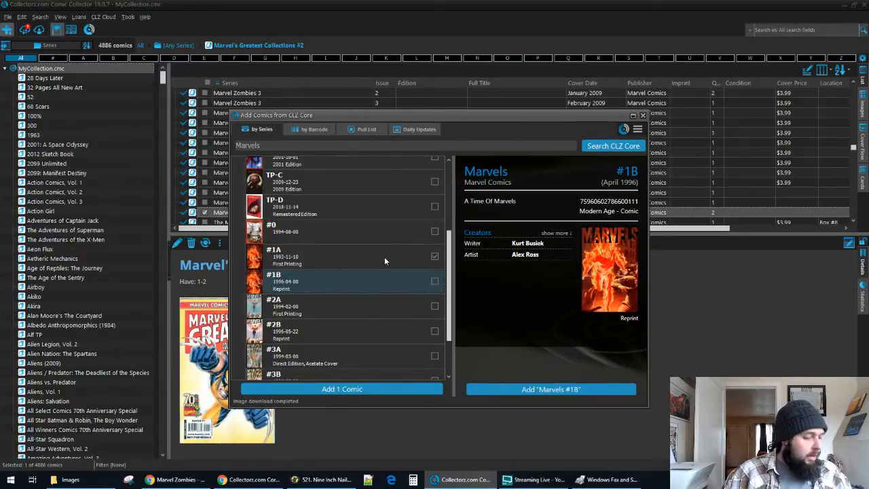
scroll(379, 297, down, 2)
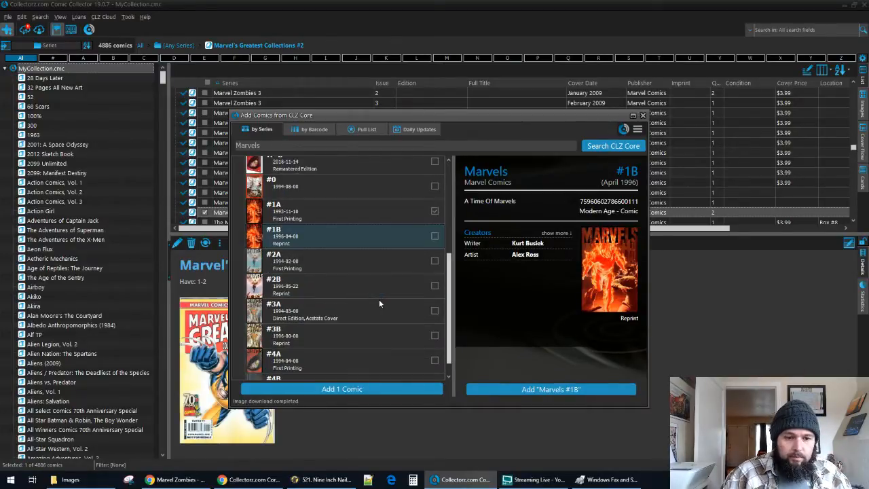
click(433, 262)
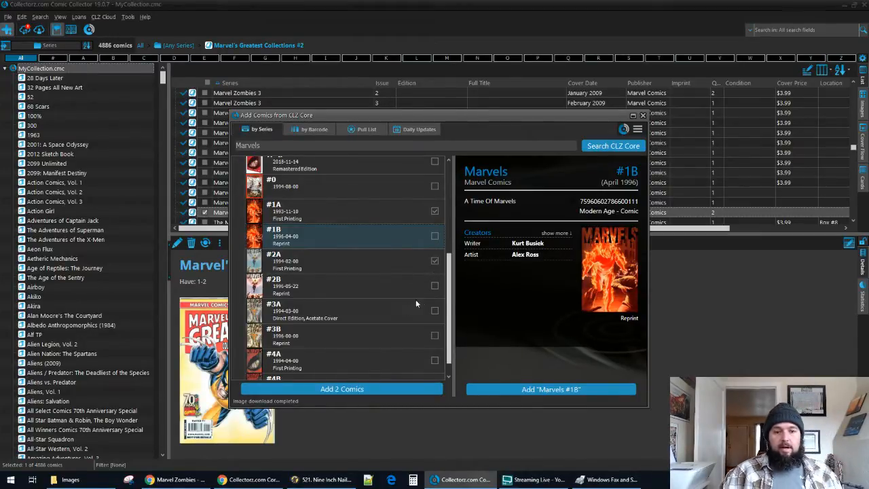
click(387, 387)
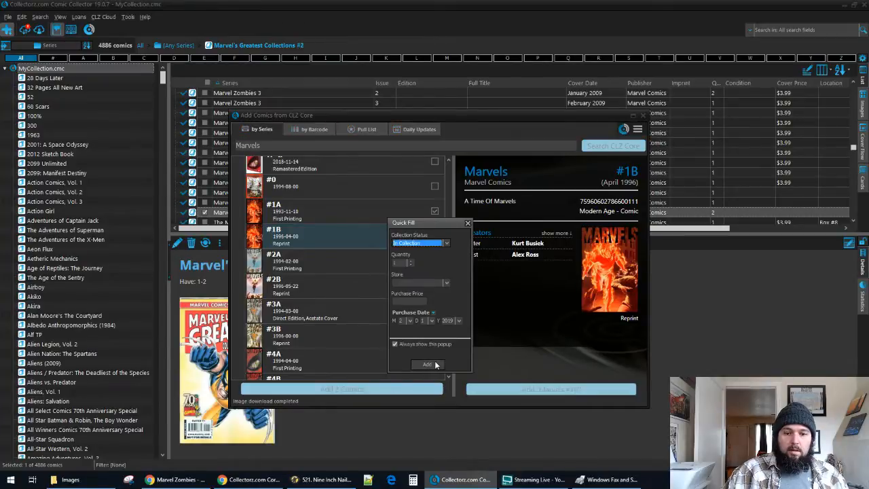
click(426, 364)
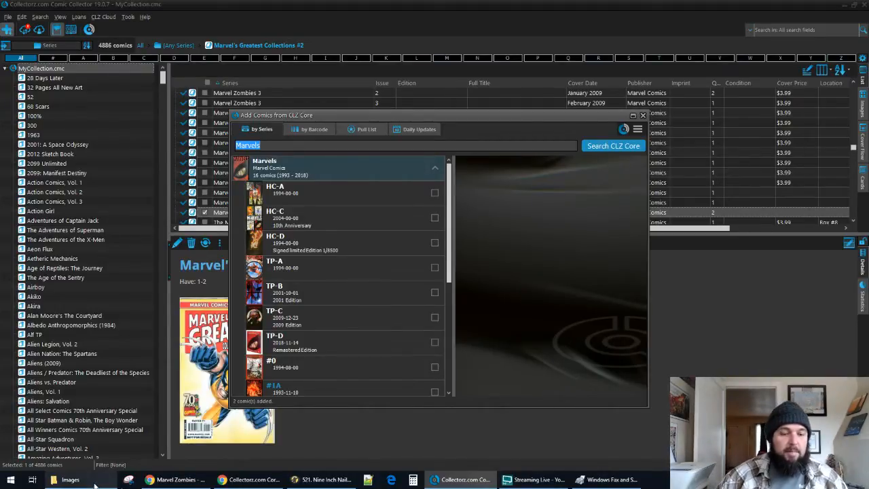
Switch to the Mile High Comics page for Marvels (1994) and compare prices for the regular and newsstand editions of #1
click(175, 479)
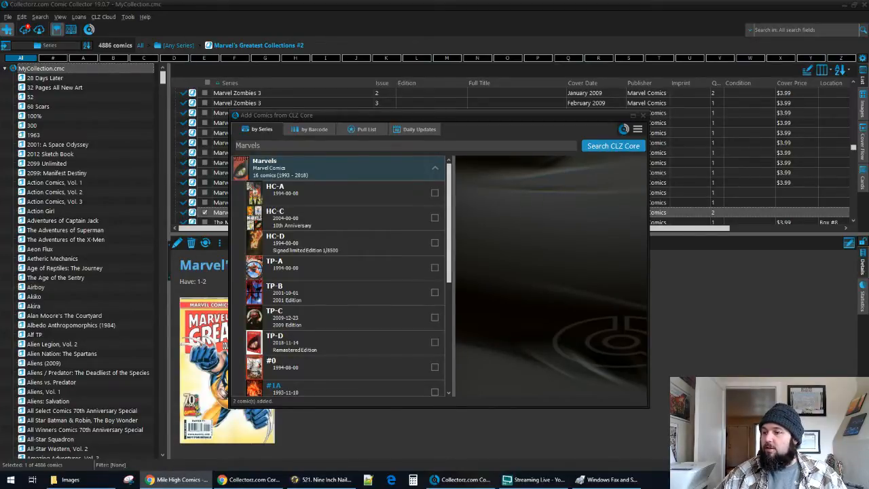
drag(403, 0, 404, 2)
scroll(259, 217, down, 1)
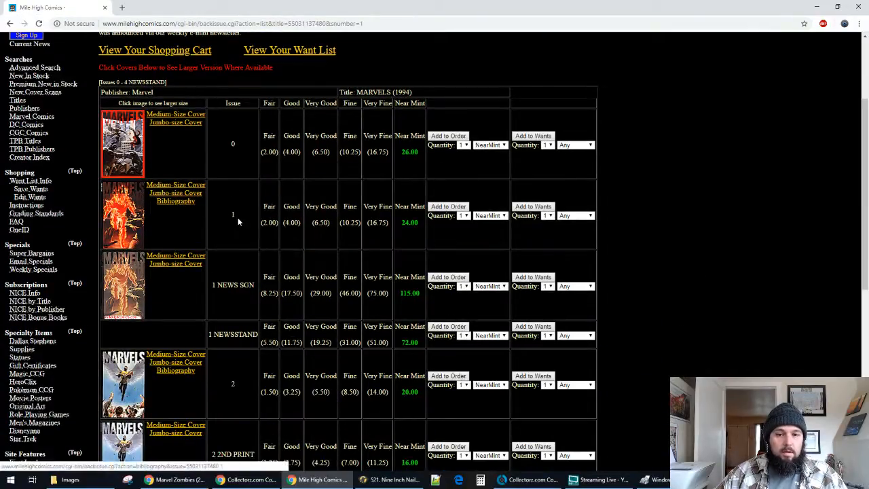
drag(237, 218, 412, 217)
click(412, 217)
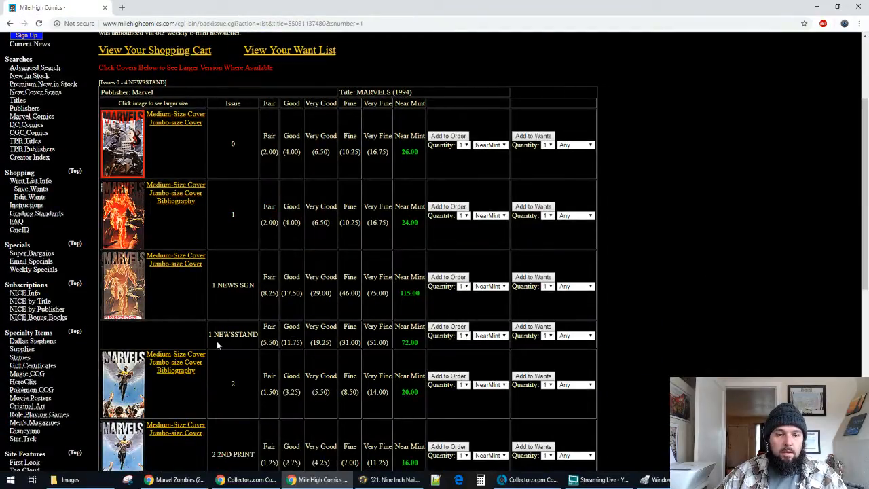
drag(217, 340, 346, 339)
click(378, 338)
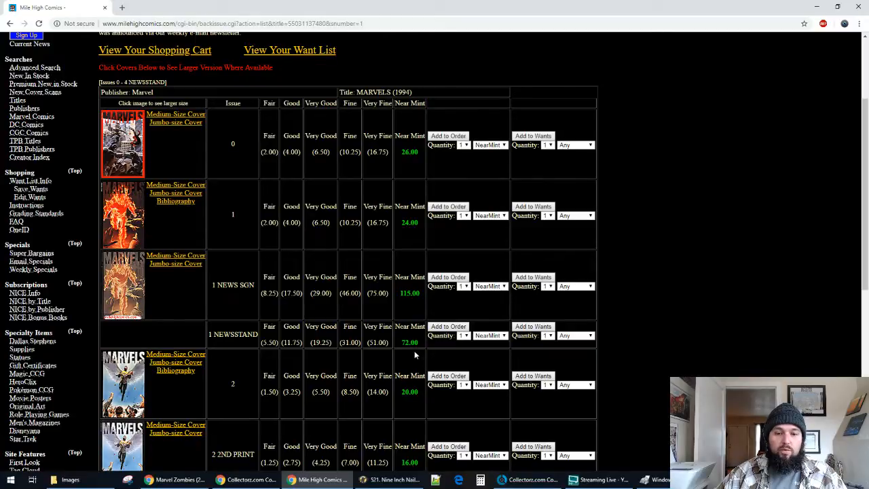
double_click(409, 342)
Examine the listings for Marvels #2 through #4 and open the enlarged cover of #3 in a separate browser tab
scroll(235, 273, down, 1)
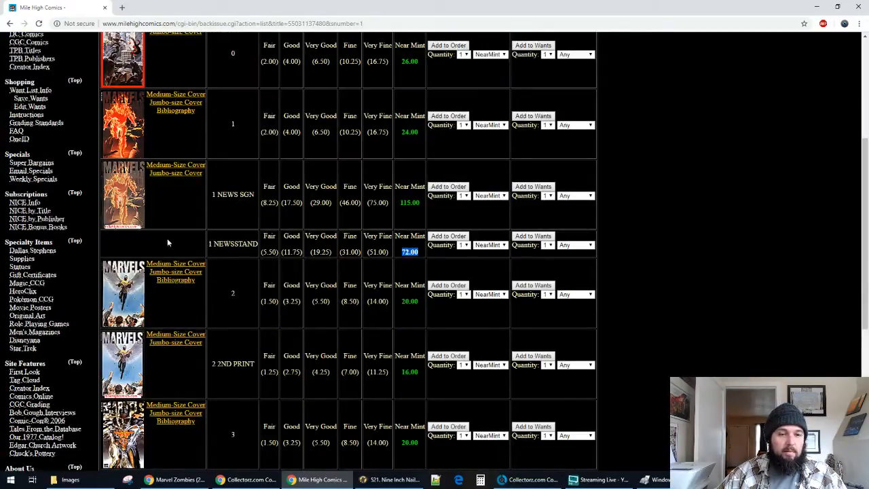
scroll(301, 283, down, 2)
click(201, 232)
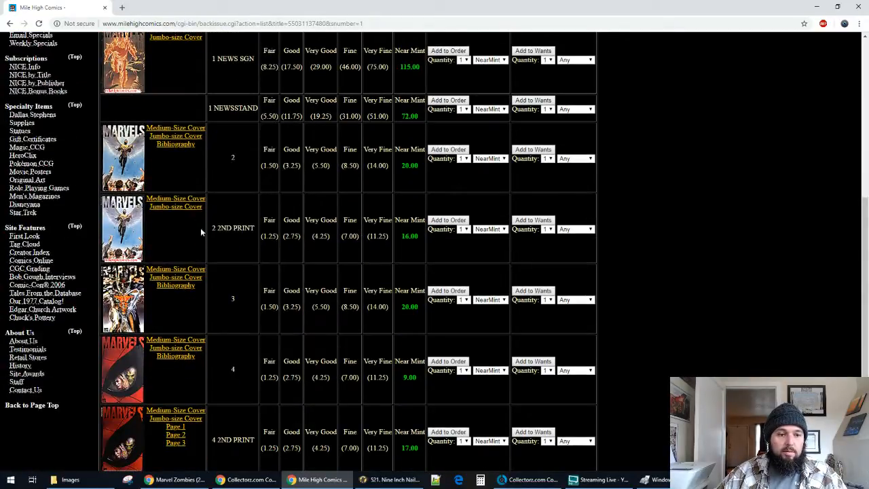
scroll(283, 229, up, 1)
scroll(251, 241, down, 2)
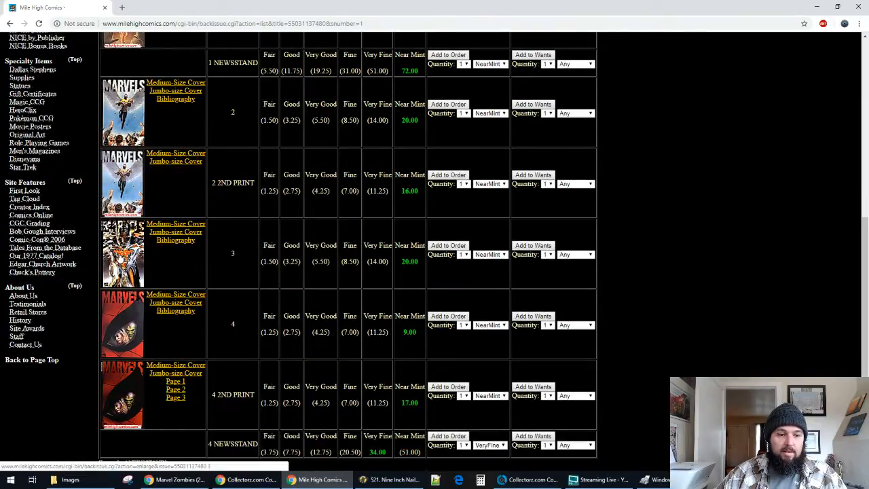
middle_click(125, 253)
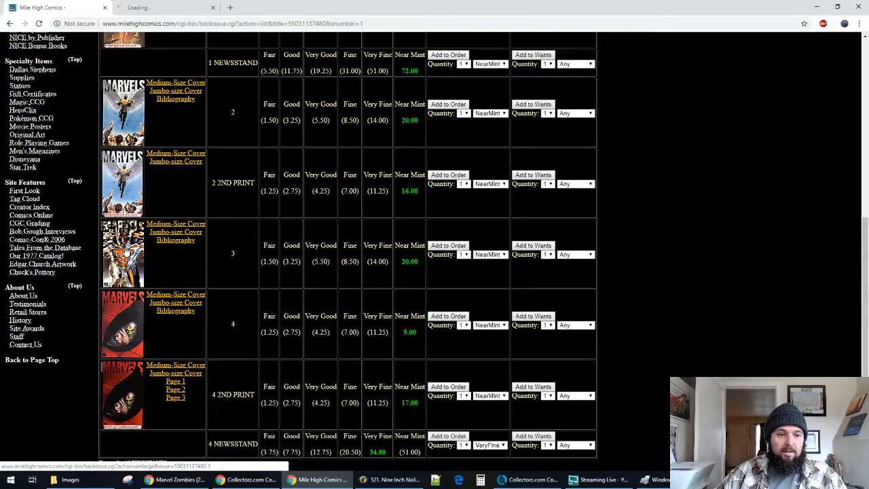
Open the enlarged cover of Marvels #4 in a separate tab, view the #3 and #4 covers, and close both cover tabs
scroll(134, 328, down, 1)
middle_click(132, 278)
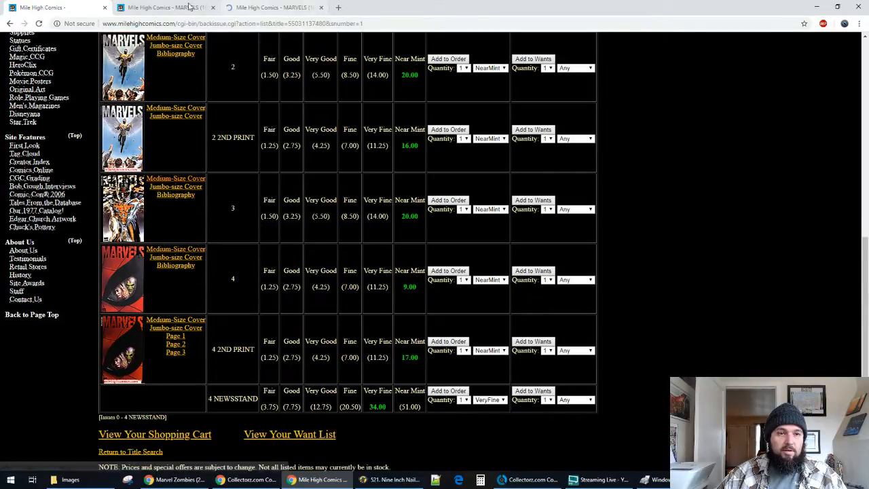
key(ctrl+Tab)
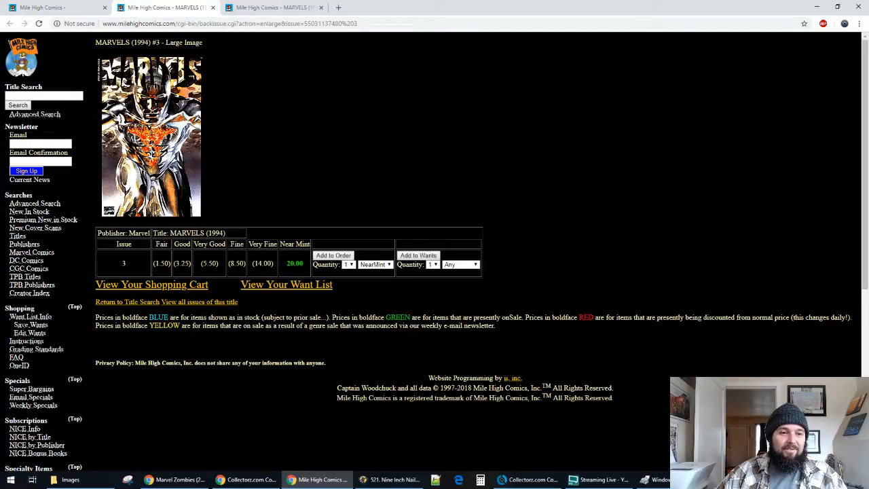
click(212, 8)
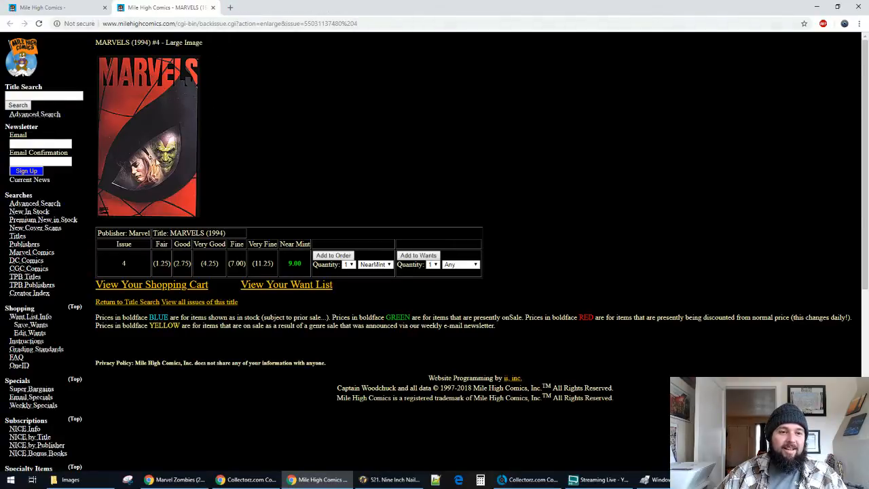
click(213, 7)
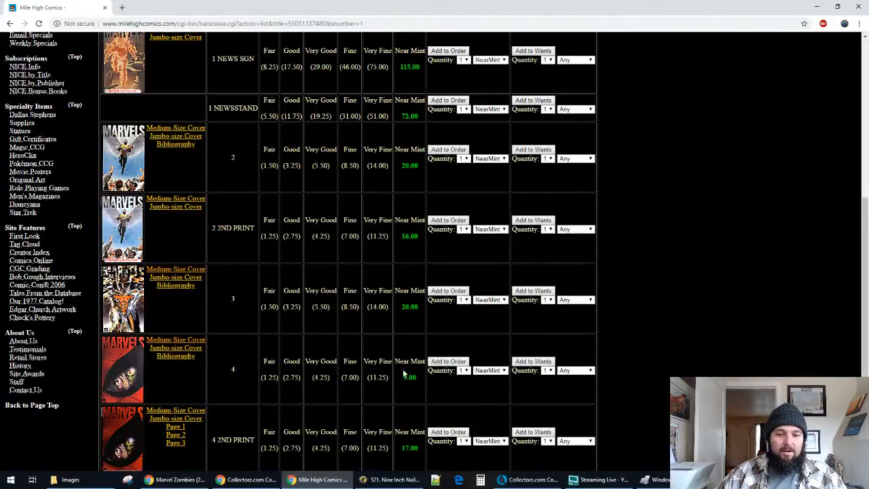
Check the Near Mint price of the regular edition of Marvels #4 and close the Mile High Comics window
scroll(403, 373, down, 3)
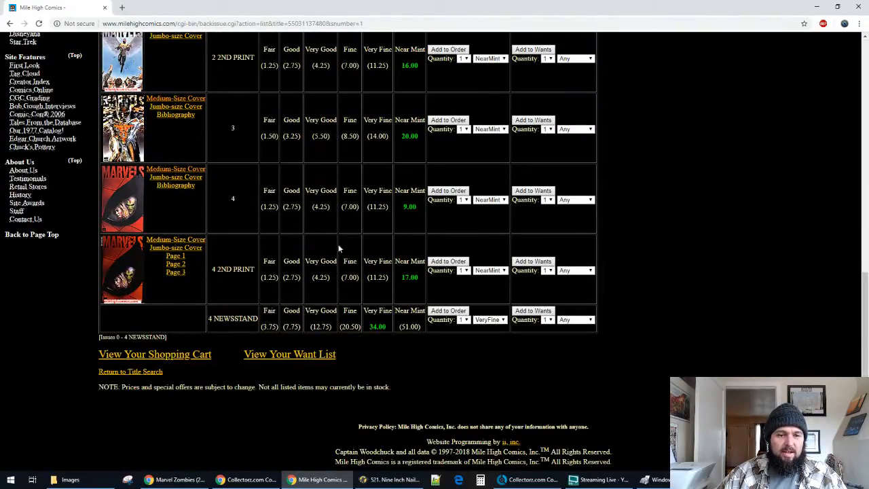
drag(401, 207, 414, 217)
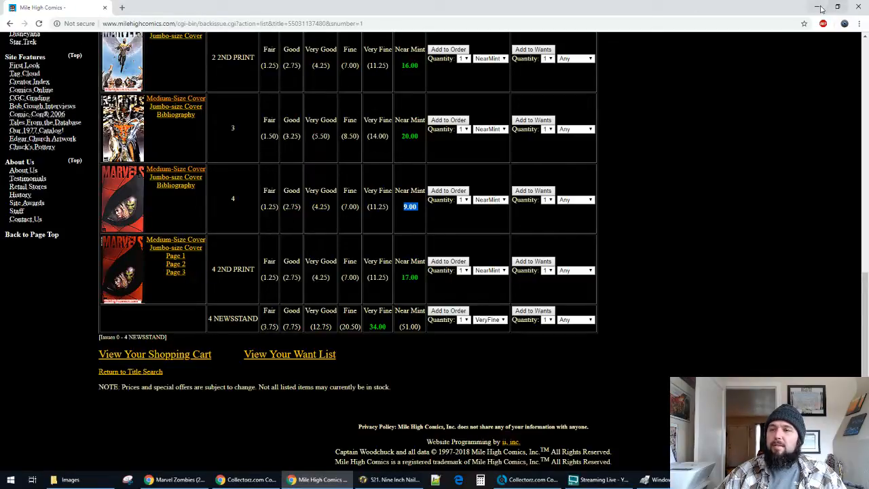
click(854, 7)
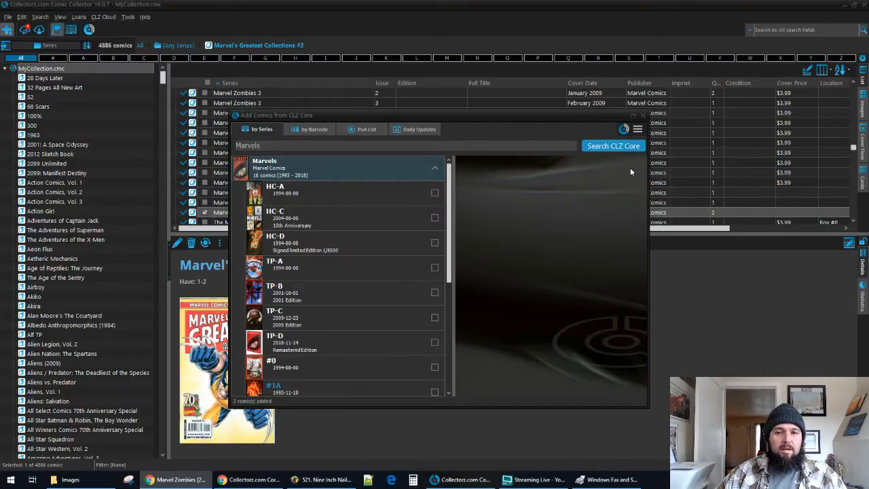
Look through the Marvels issue list once more and close the window for adding comics
scroll(407, 233, down, 3)
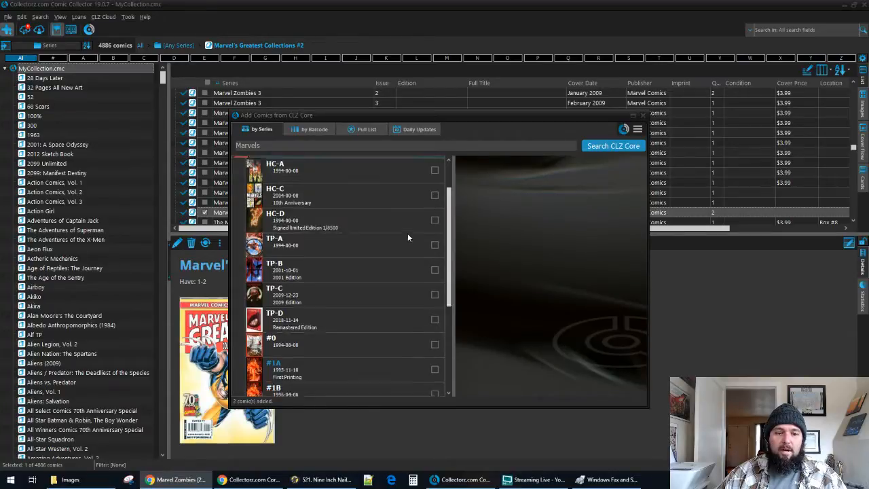
scroll(373, 251, up, 3)
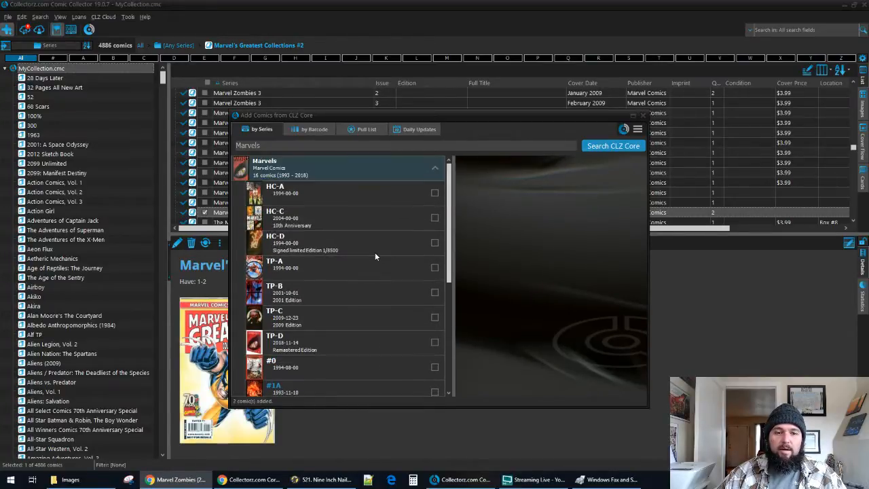
click(642, 116)
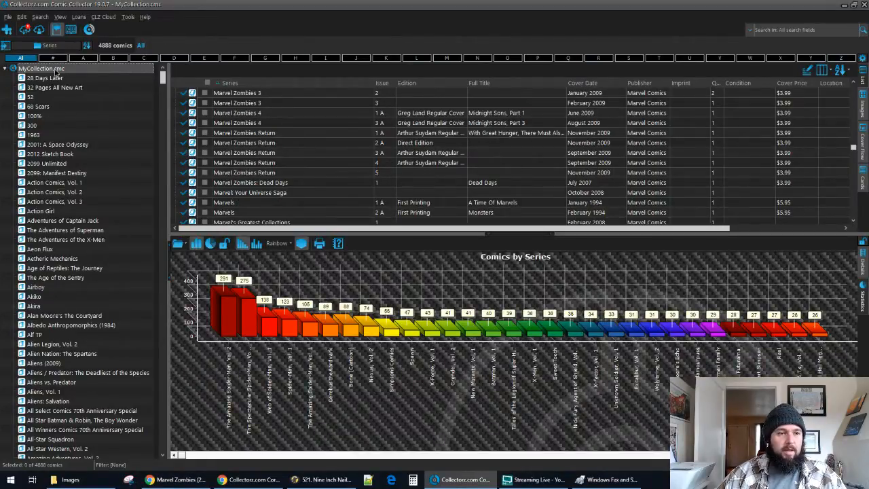
Bring up the collection statistics and view the Comics by Series chart in alphabetical order, then sorted by highest count again
click(860, 263)
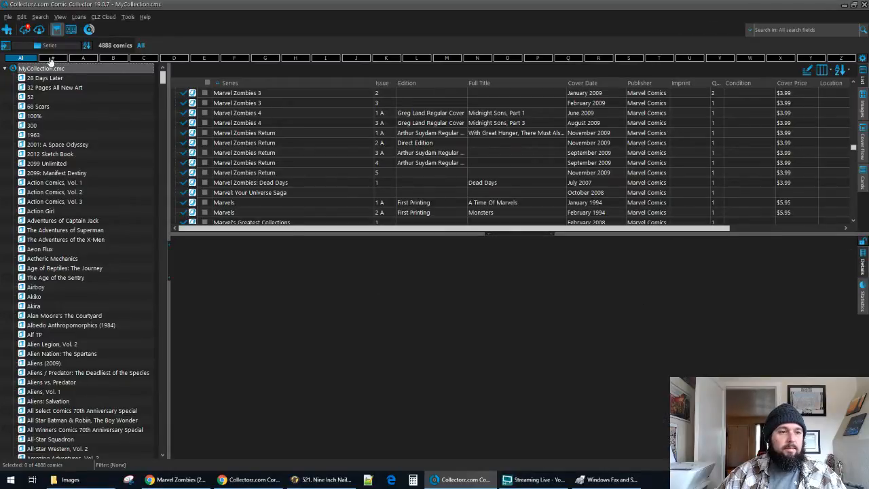
click(862, 297)
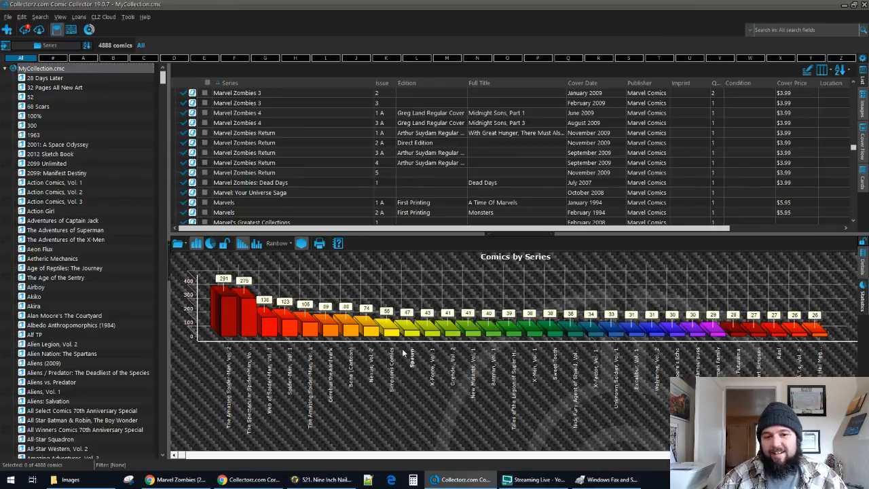
click(255, 243)
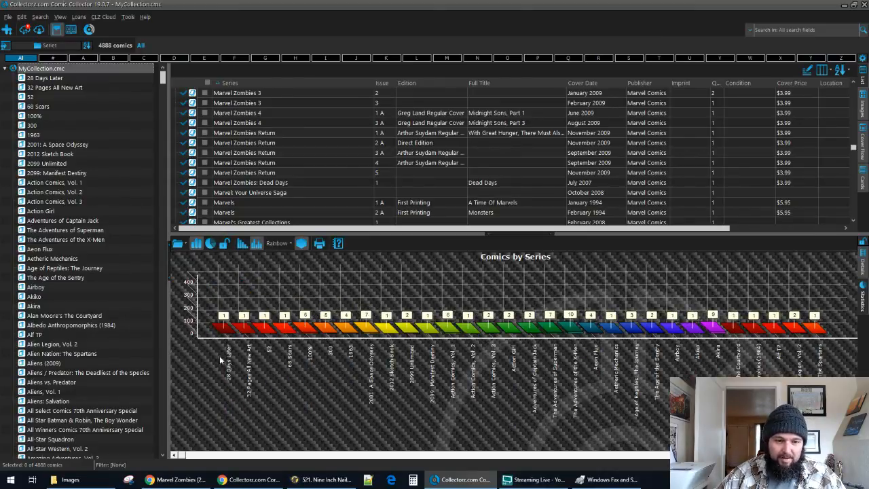
click(242, 243)
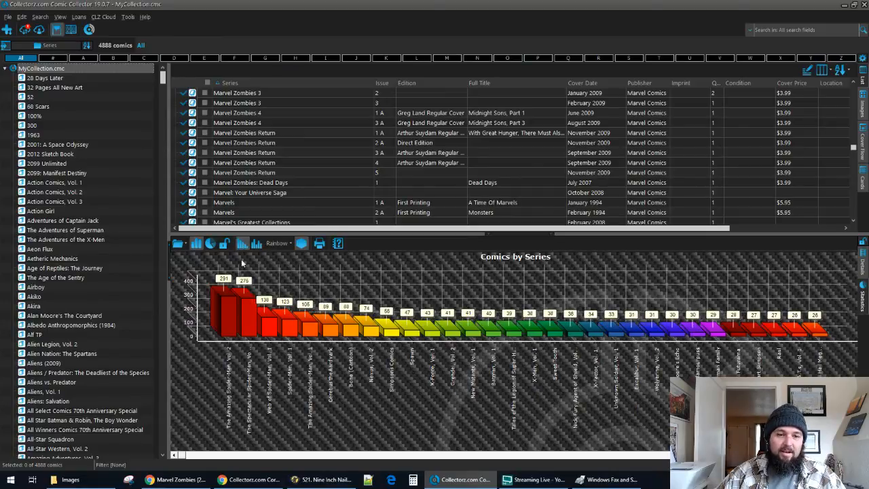
Try the Gray Scale colour scheme on the Comics by Series chart, then apply Cool
click(278, 243)
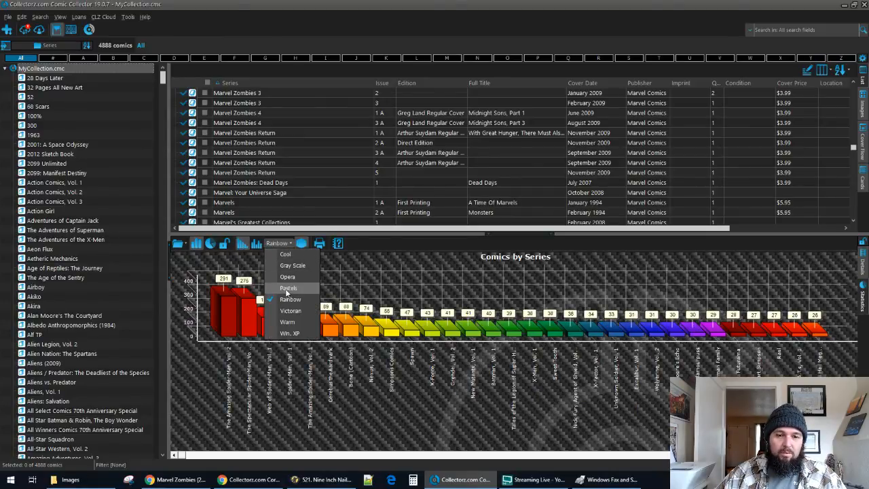
click(289, 266)
click(284, 244)
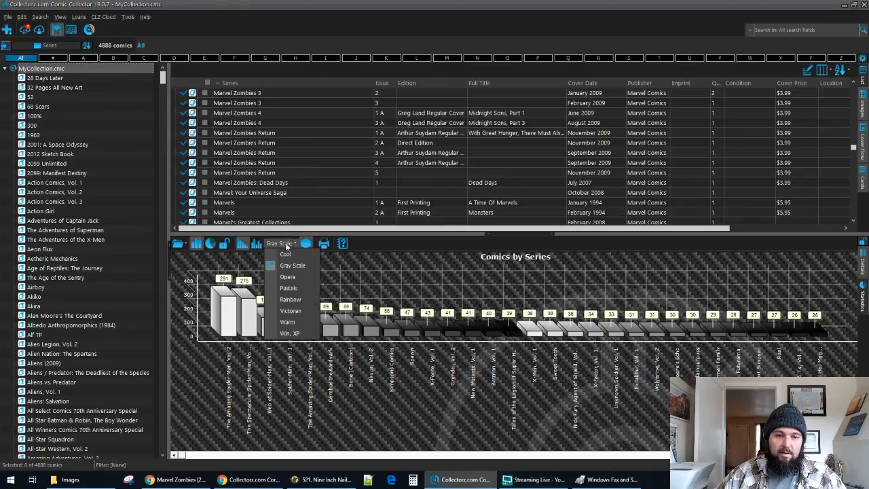
click(290, 256)
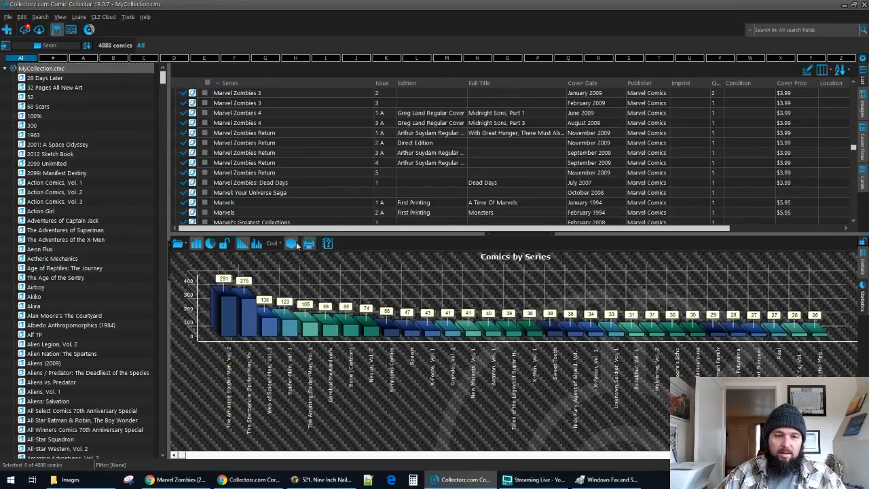
View the Comics by Series statistics as a pie chart and return to the bar chart
click(209, 244)
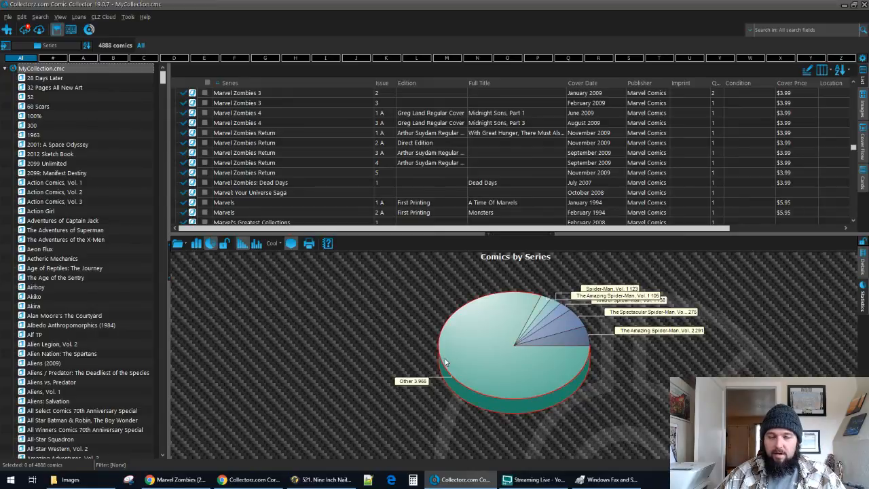
click(196, 244)
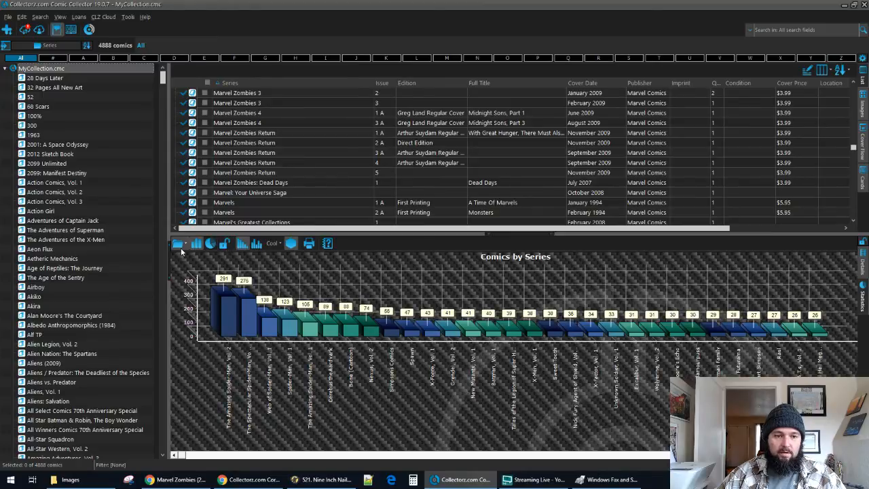
click(326, 244)
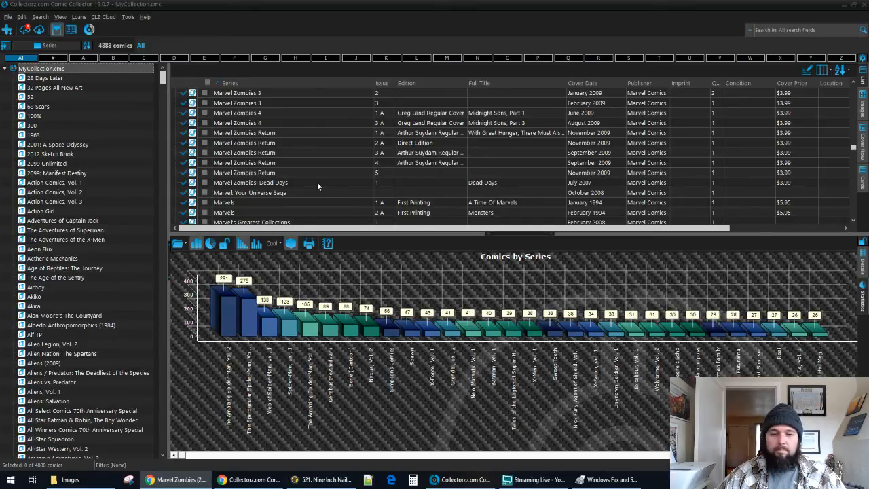
click(206, 246)
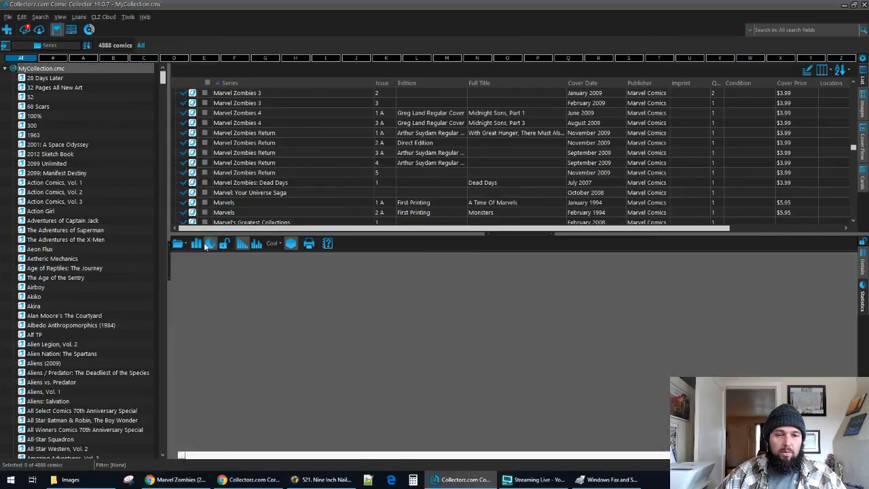
click(196, 245)
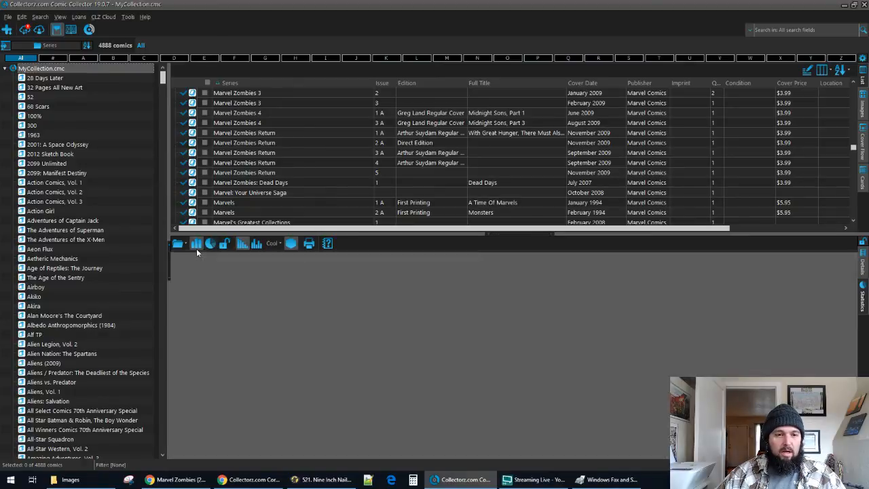
Start adding comics again and search by series for Marvels: Eye of the Camera
click(8, 29)
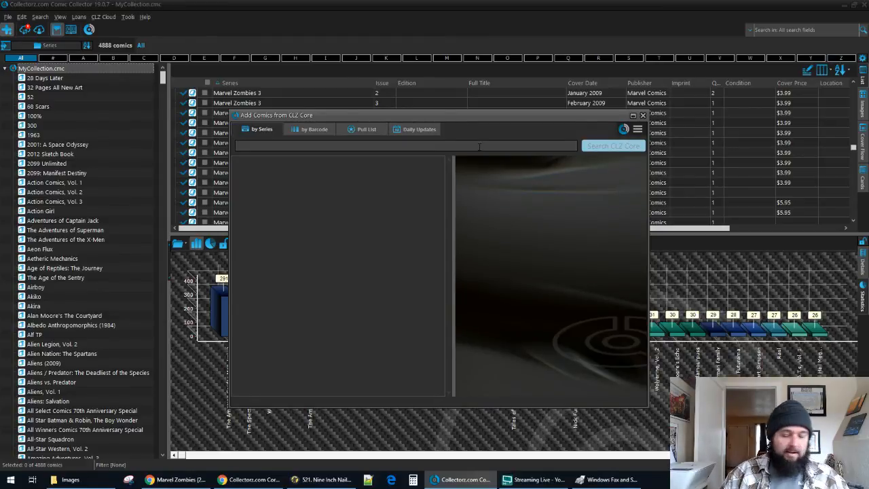
text(marvels)
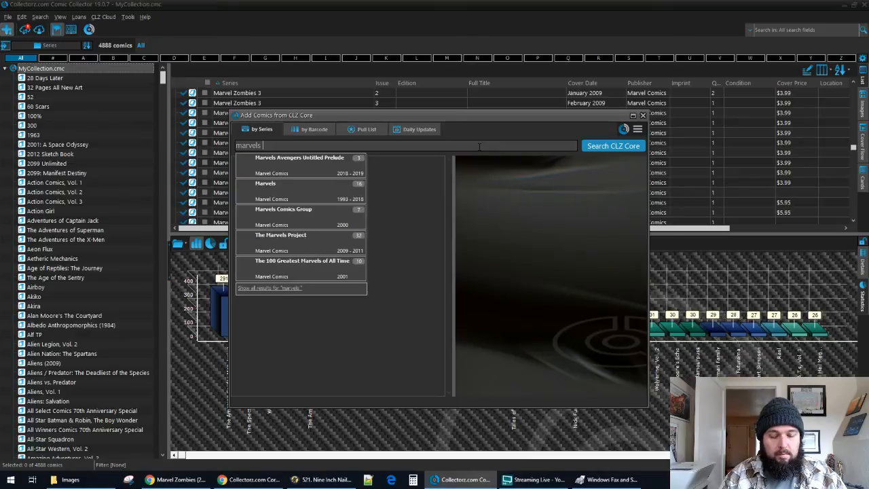
text( e)
key(Down)
key(Return)
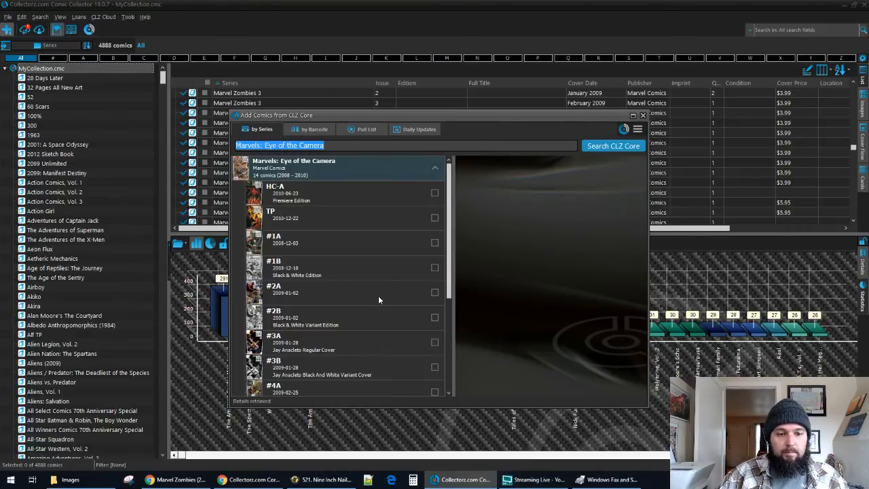
Preview the details of Marvels: Eye of the Camera #1A and select issues #1A and #2A for adding
click(363, 238)
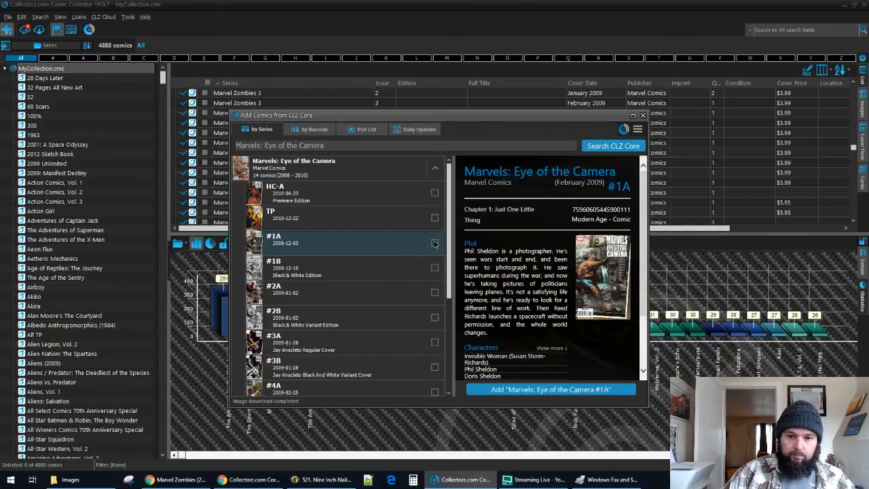
click(434, 243)
scroll(506, 270, down, 2)
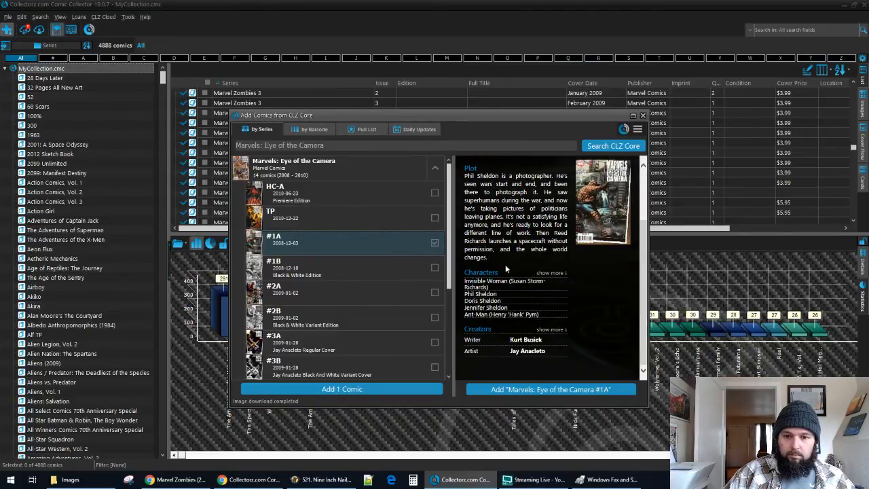
scroll(403, 272, down, 3)
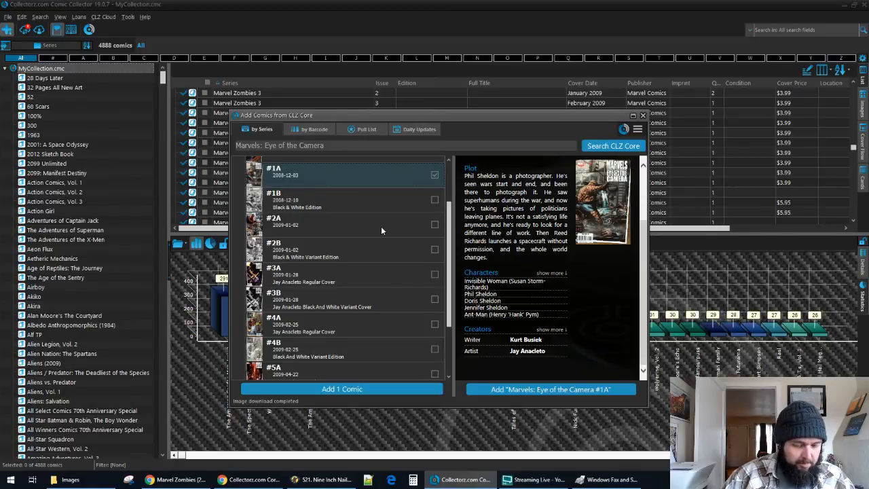
click(434, 224)
scroll(374, 256, down, 1)
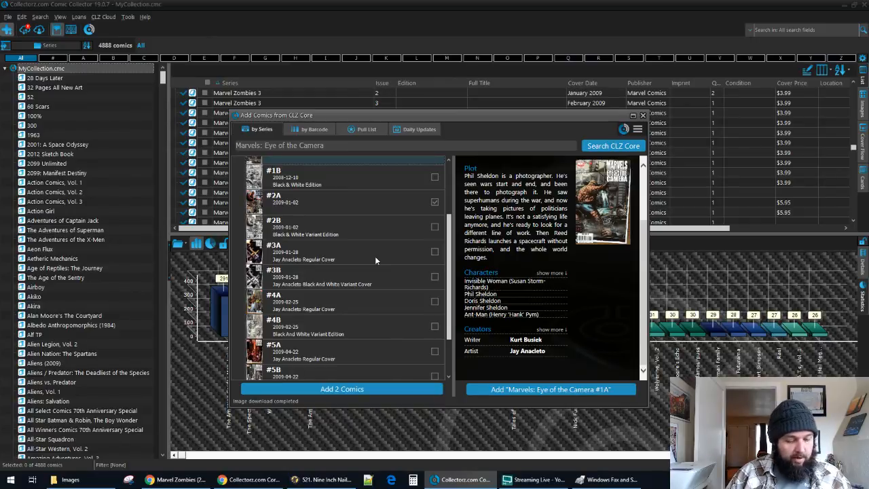
Select the Jay Anacleto Regular Covers of #3A and #4A and the Black And White Variant Edition #4B
click(434, 252)
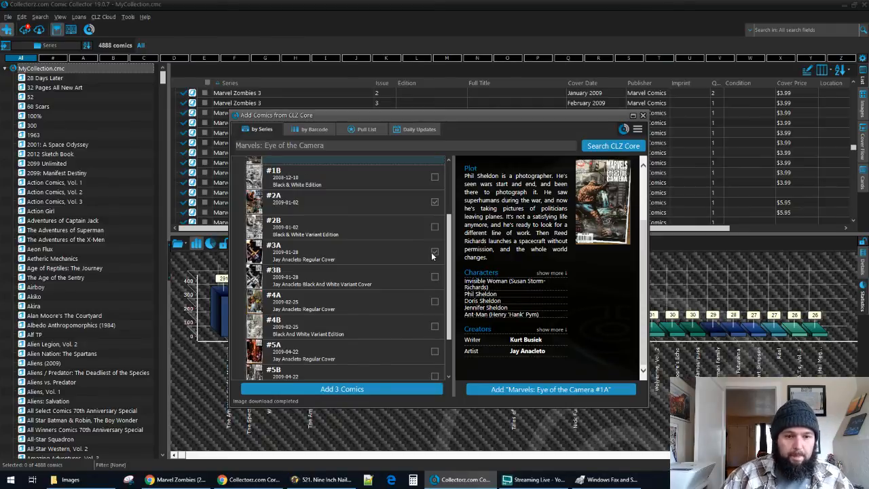
click(434, 301)
scroll(407, 285, down, 1)
scroll(404, 283, down, 1)
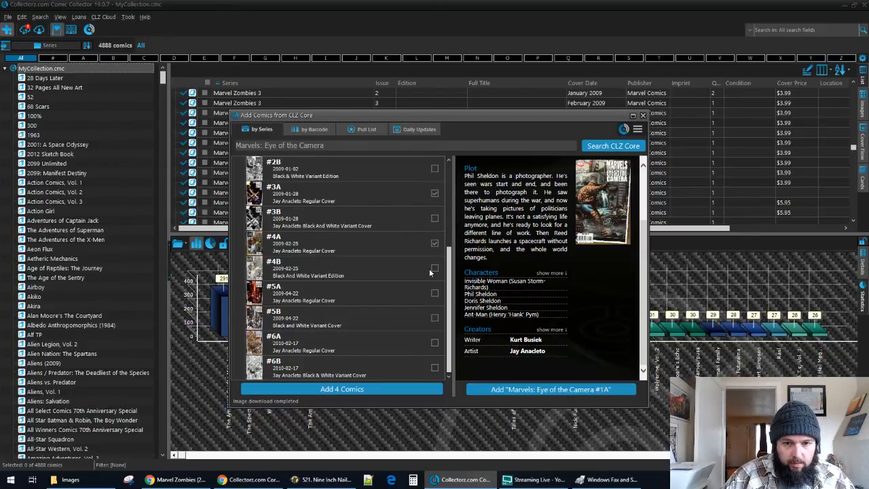
click(435, 268)
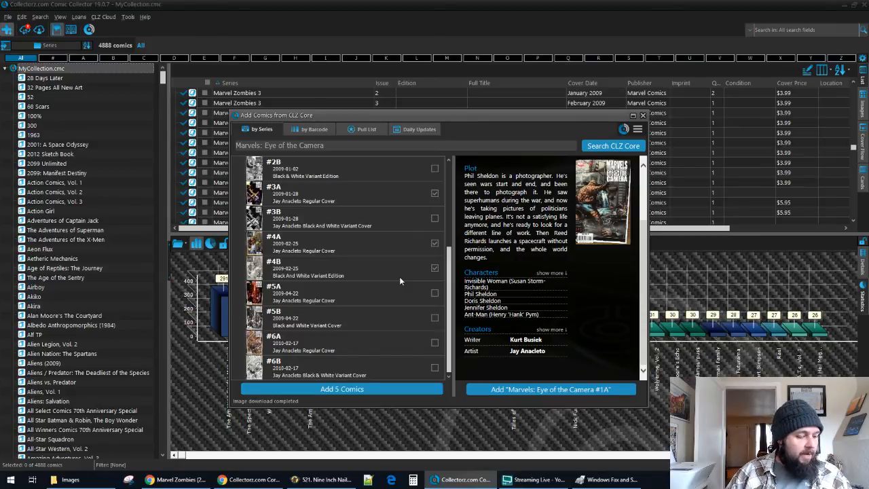
Select the regular covers of #5A and #6A, add all selected issues to the collection, and close the window for adding comics
click(435, 293)
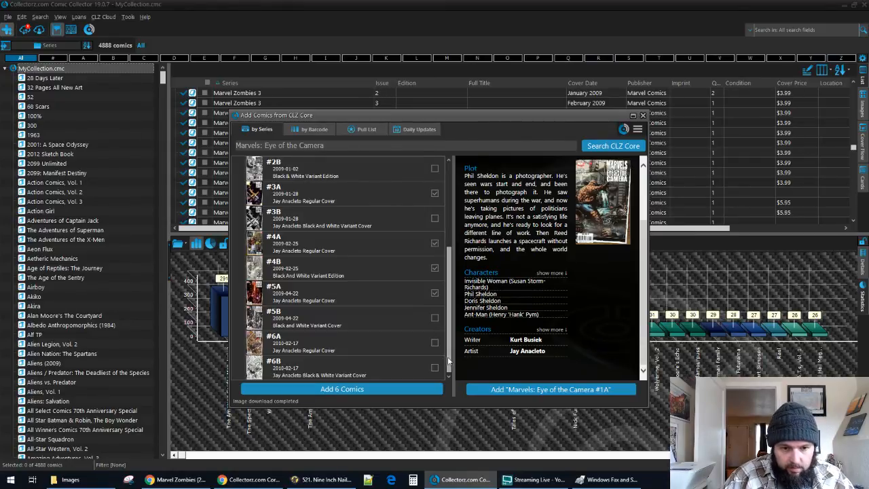
click(434, 342)
click(422, 388)
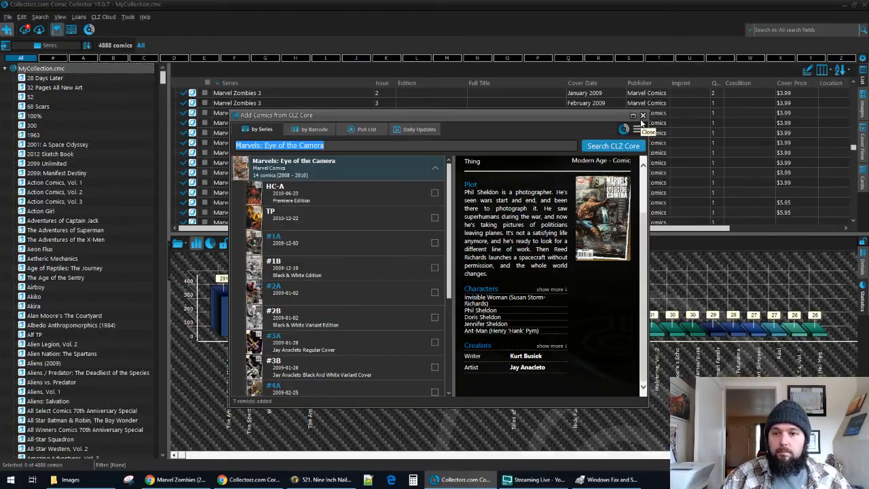
click(641, 116)
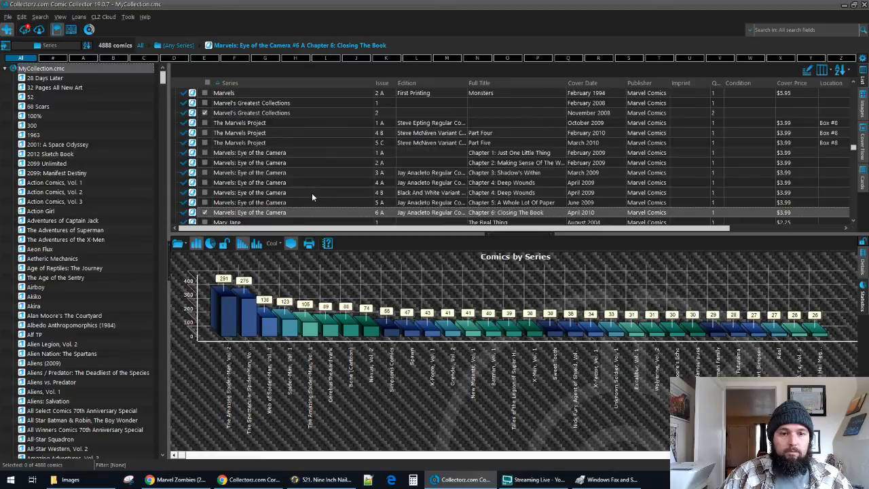
Set the quantity of Marvels: Eye of the Camera #5A to 2 and save the comic
double_click(317, 212)
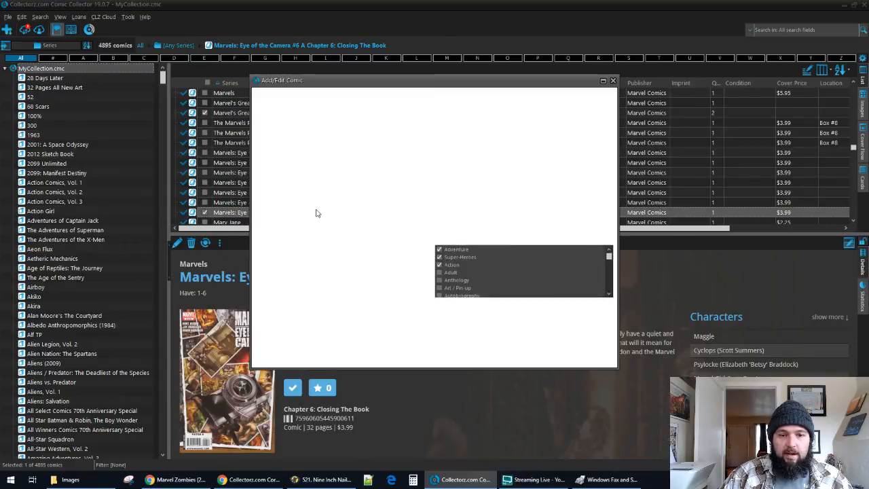
click(260, 357)
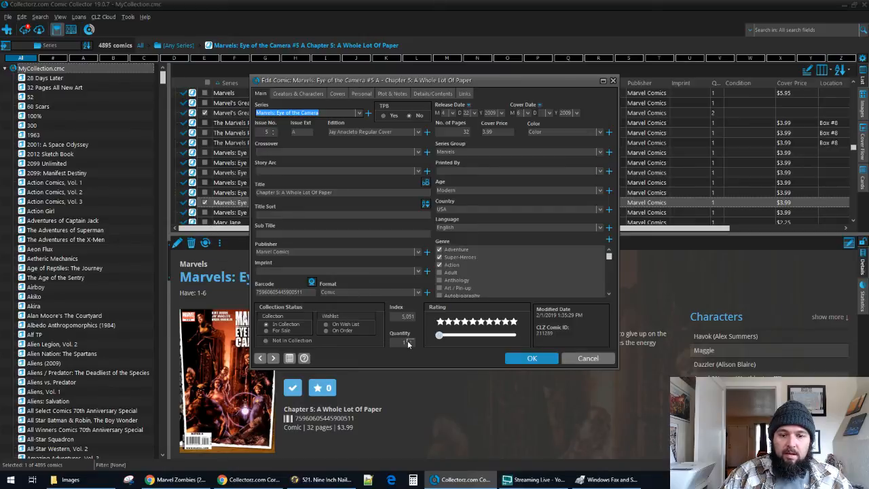
click(524, 358)
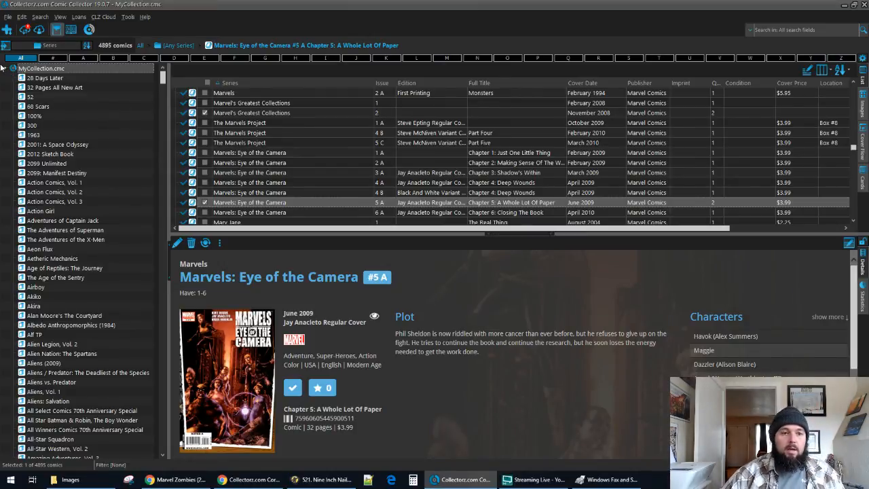
Start adding comics again and search by series for Spider-Man 1602
click(7, 30)
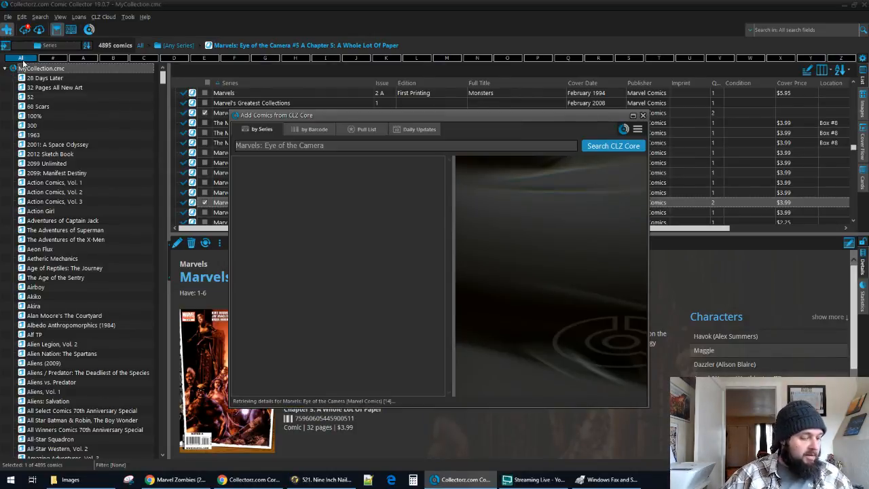
text(spider-man 1)
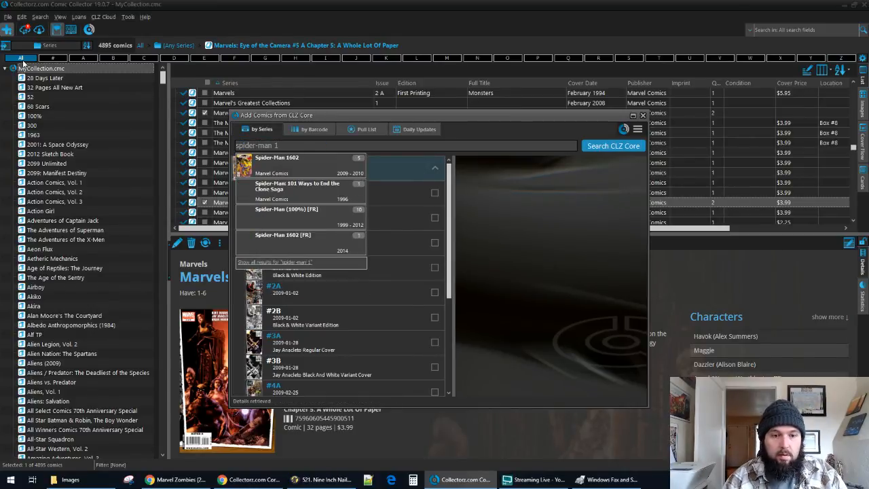
key(Return)
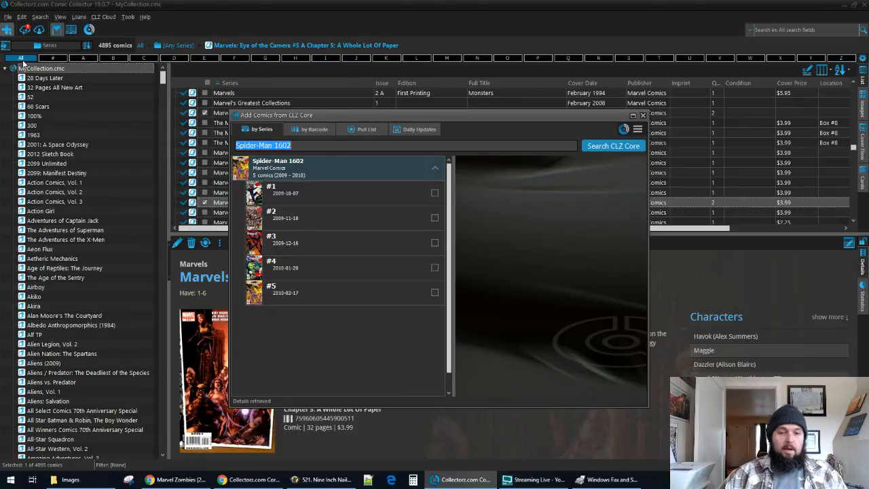
Add Spider-Man 1602 issues #1 through #5 to the collection as In Collection and close the window for adding comics
click(434, 194)
click(435, 217)
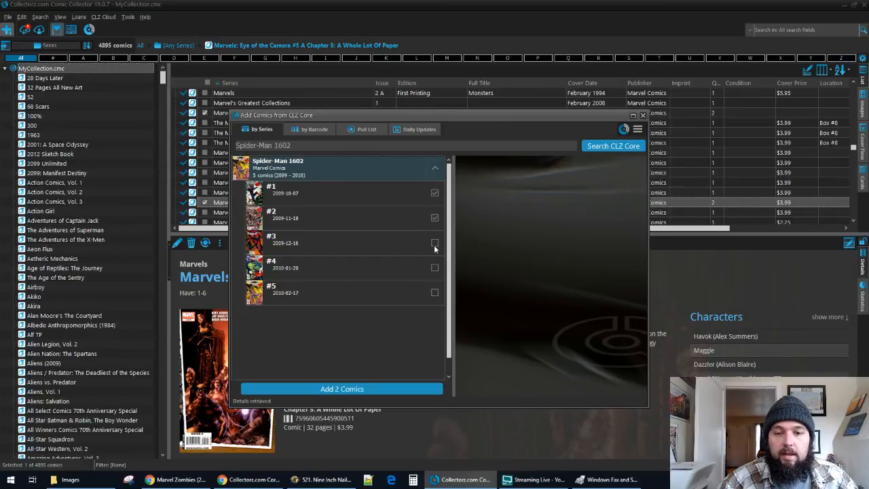
click(435, 292)
click(380, 389)
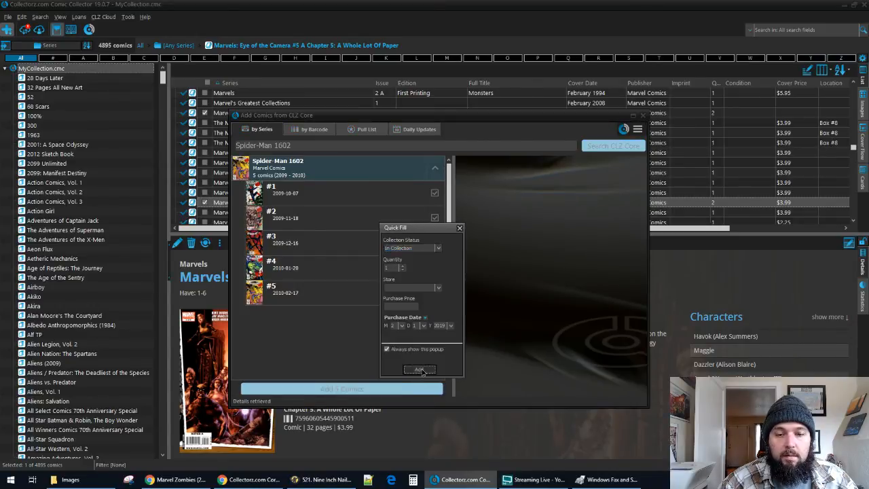
click(420, 369)
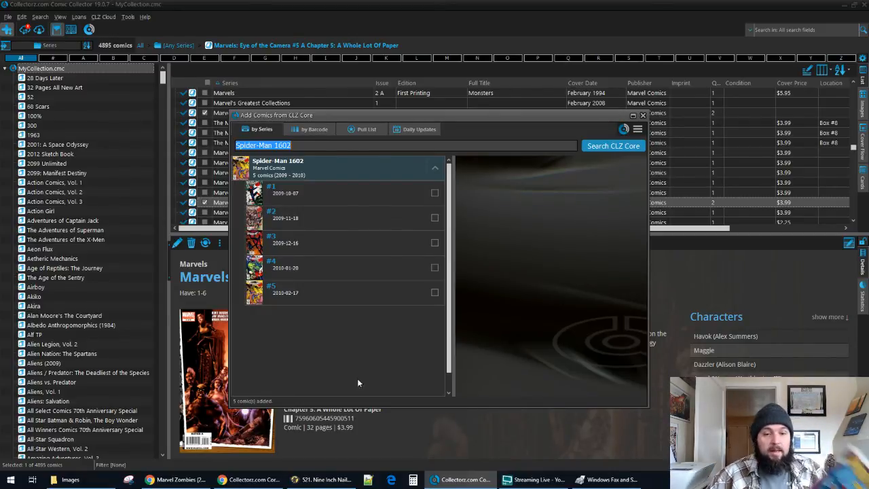
click(642, 115)
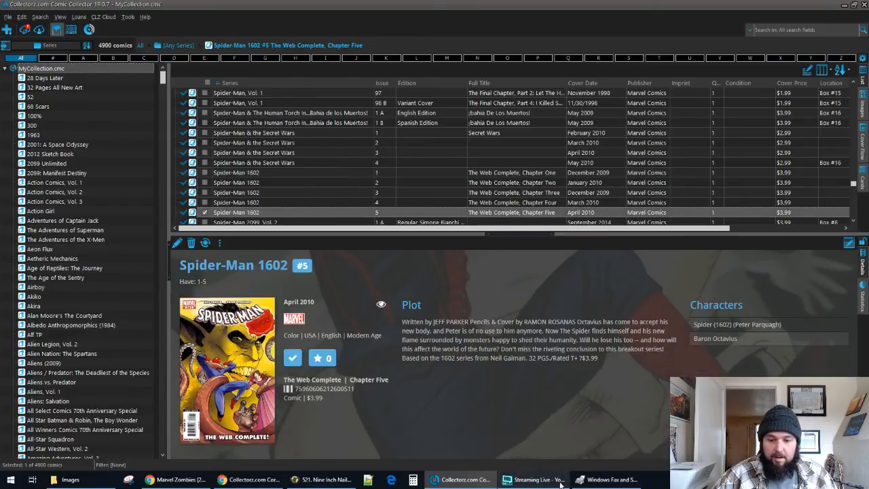
click(558, 480)
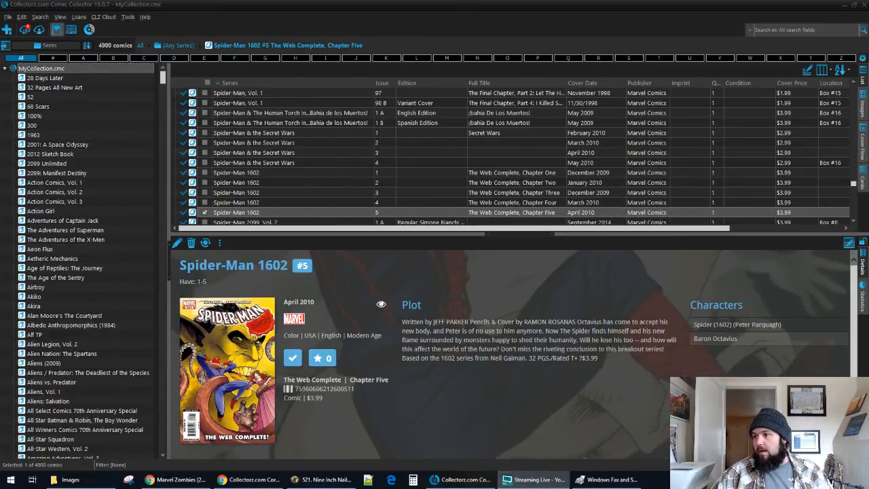